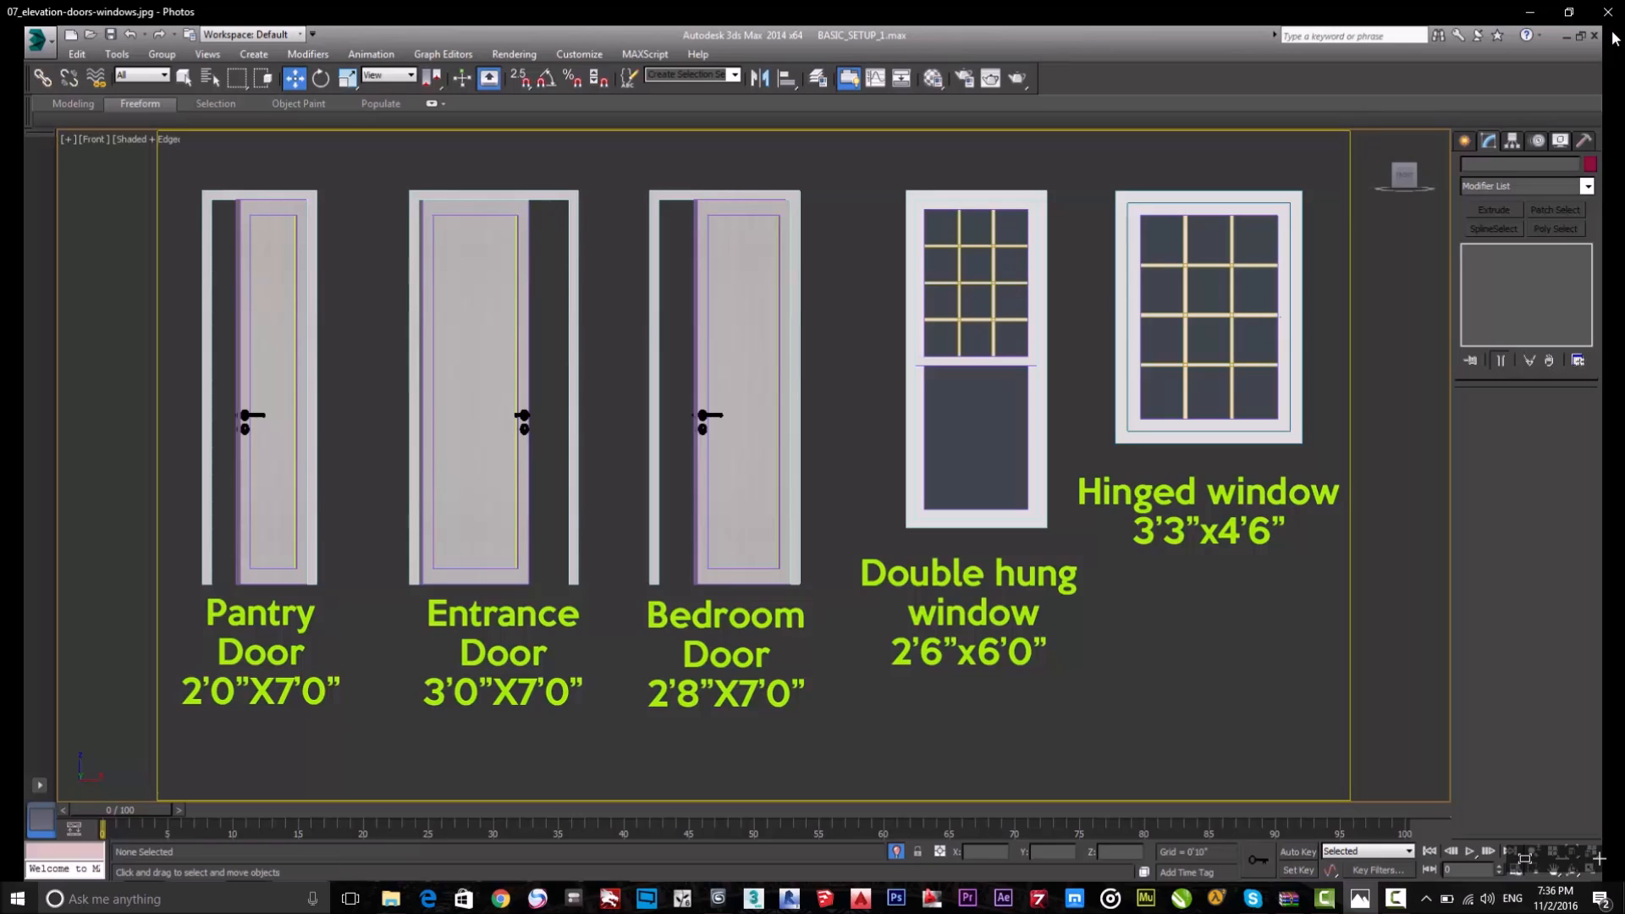
Close the door and window reference image and launch 3ds Max from the desktop.
click(1607, 12)
right_click(789, 187)
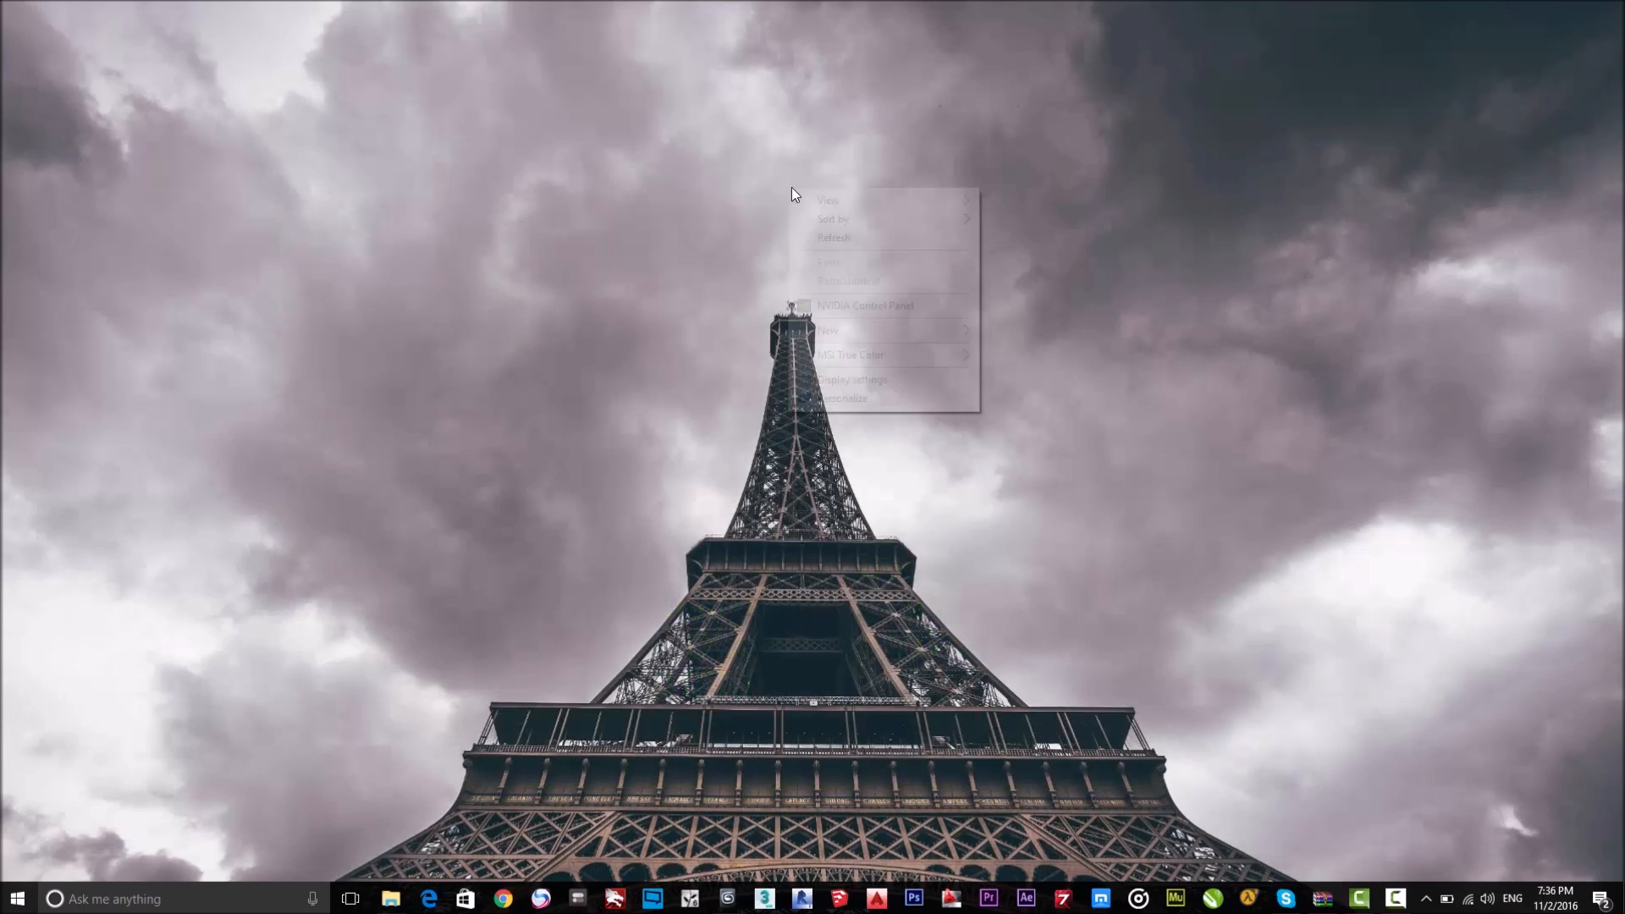
click(850, 240)
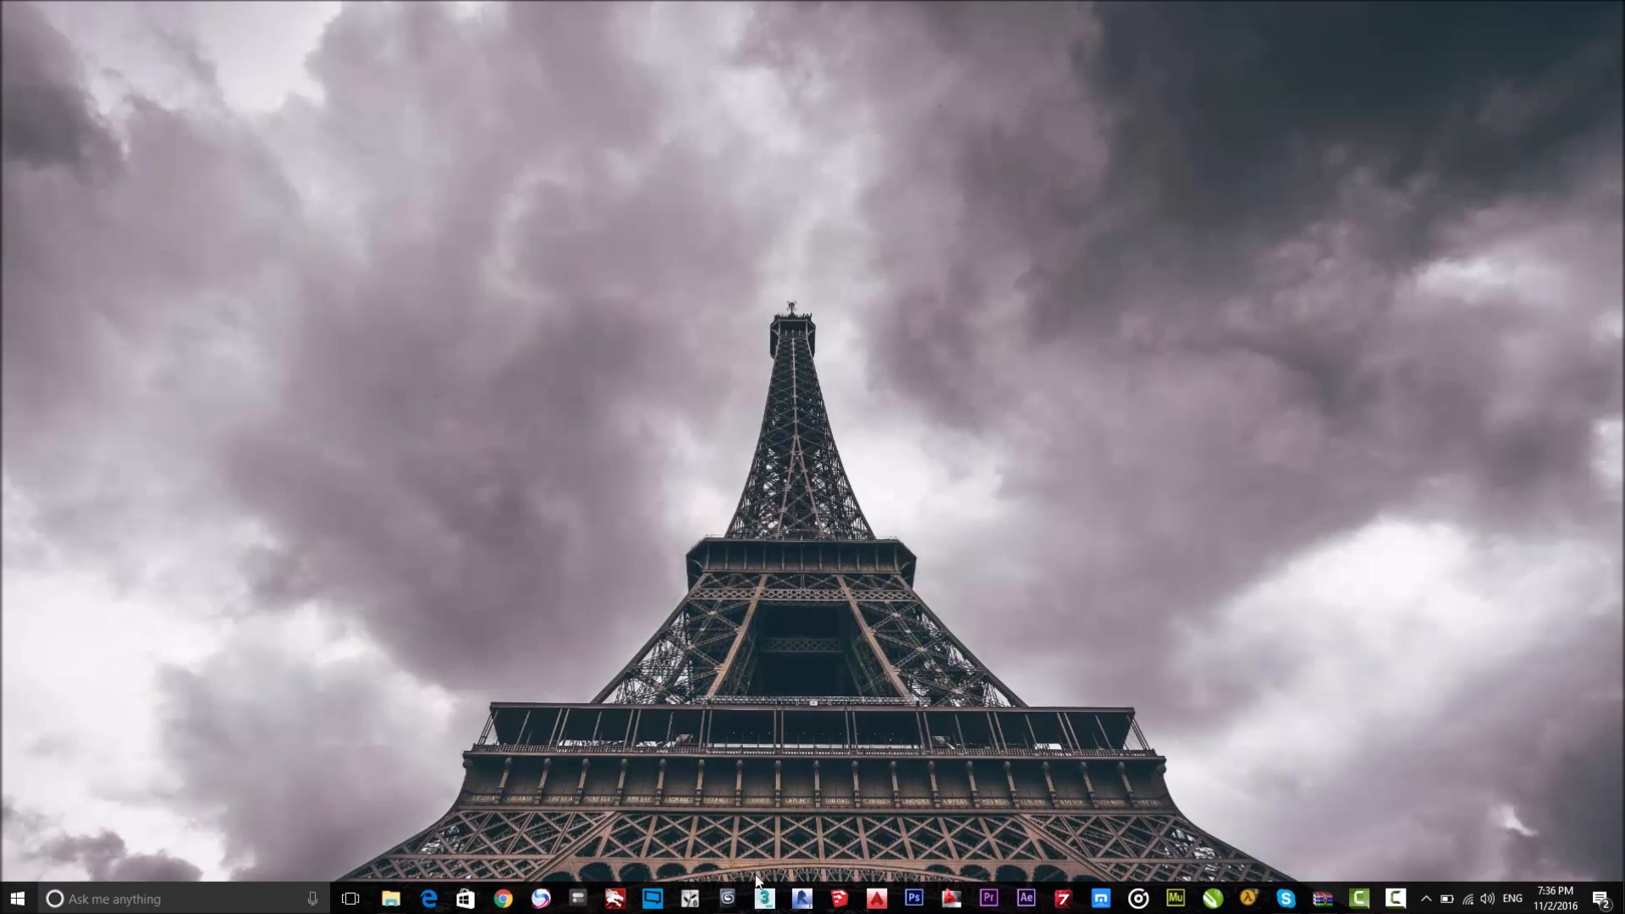
click(735, 900)
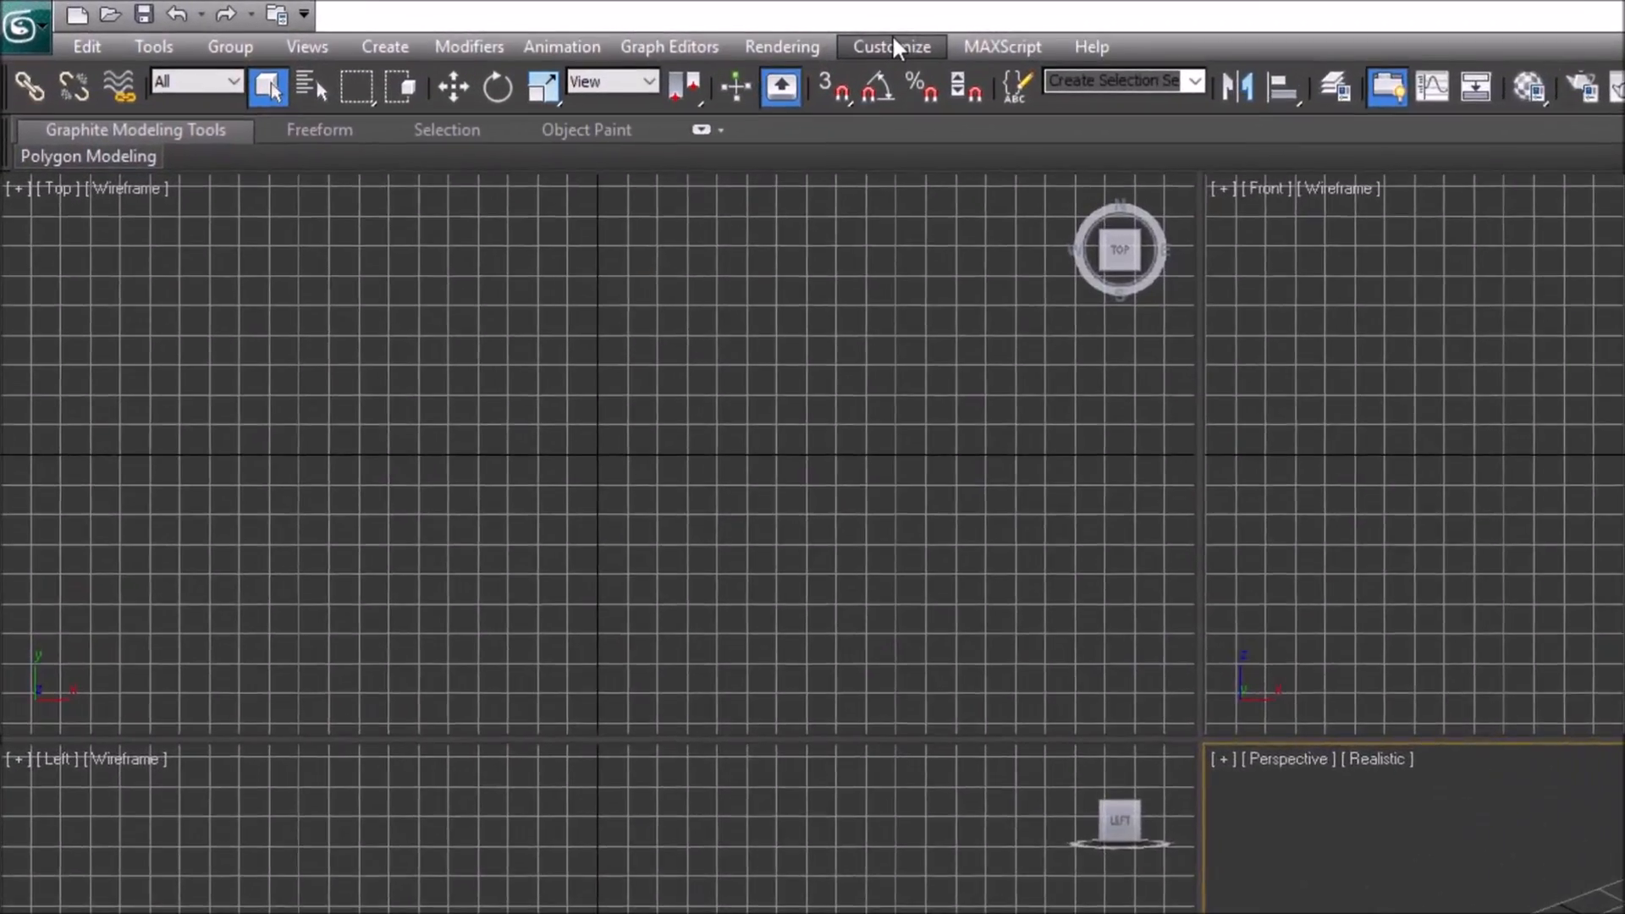
Set the system unit scale so that 1 unit equals 1.0 Meters and accept the units setup.
click(546, 29)
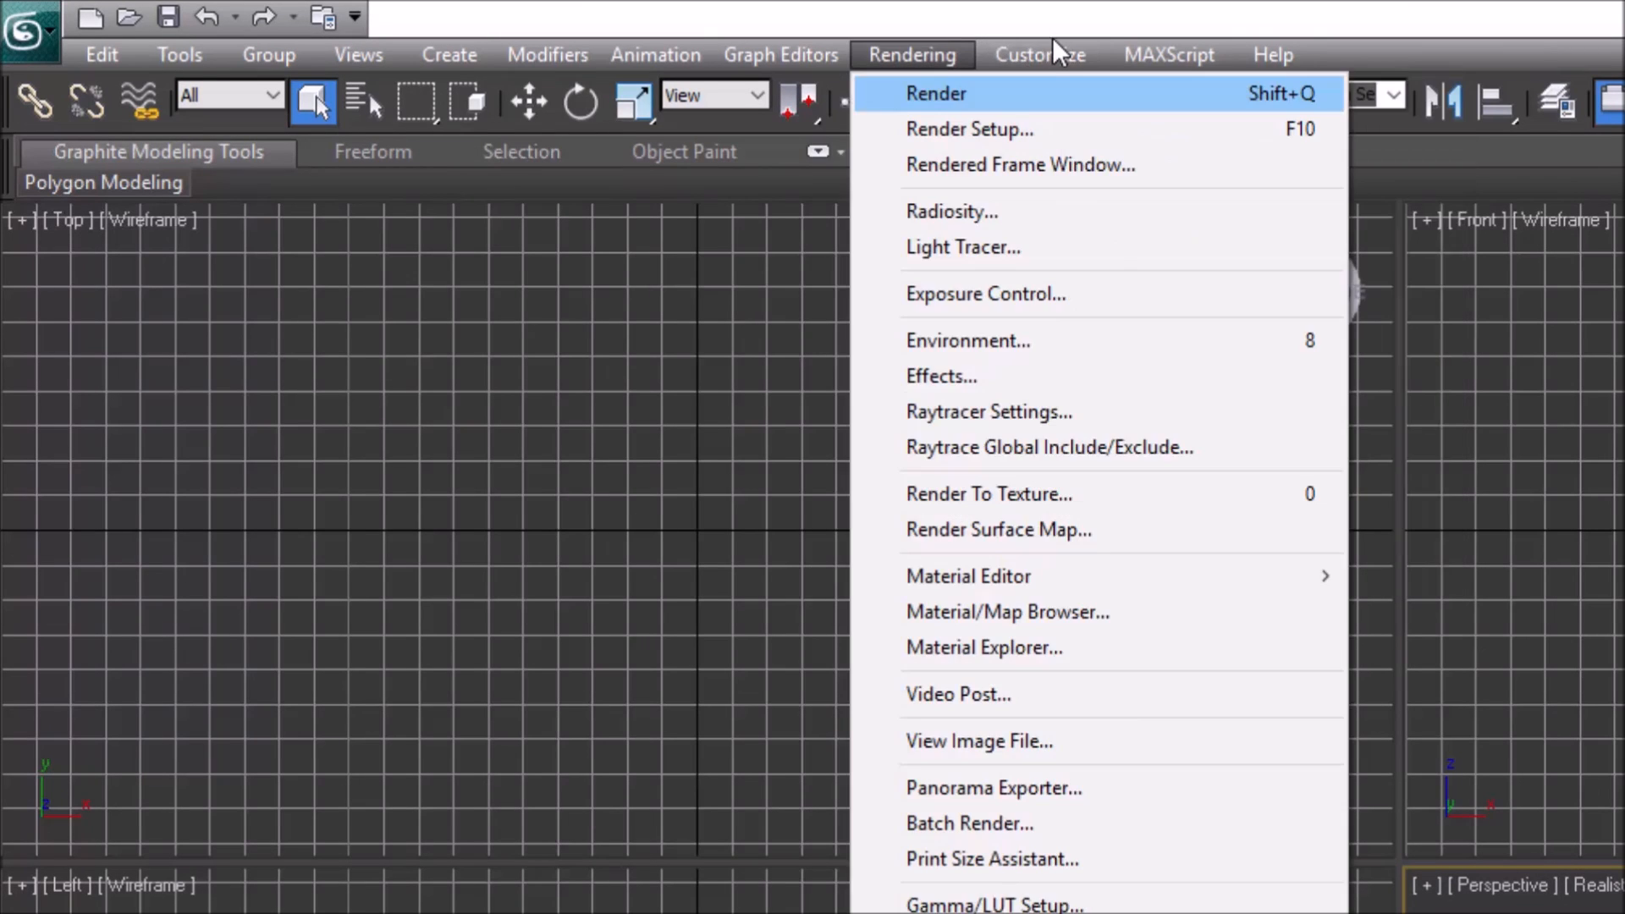
click(1055, 47)
click(1056, 48)
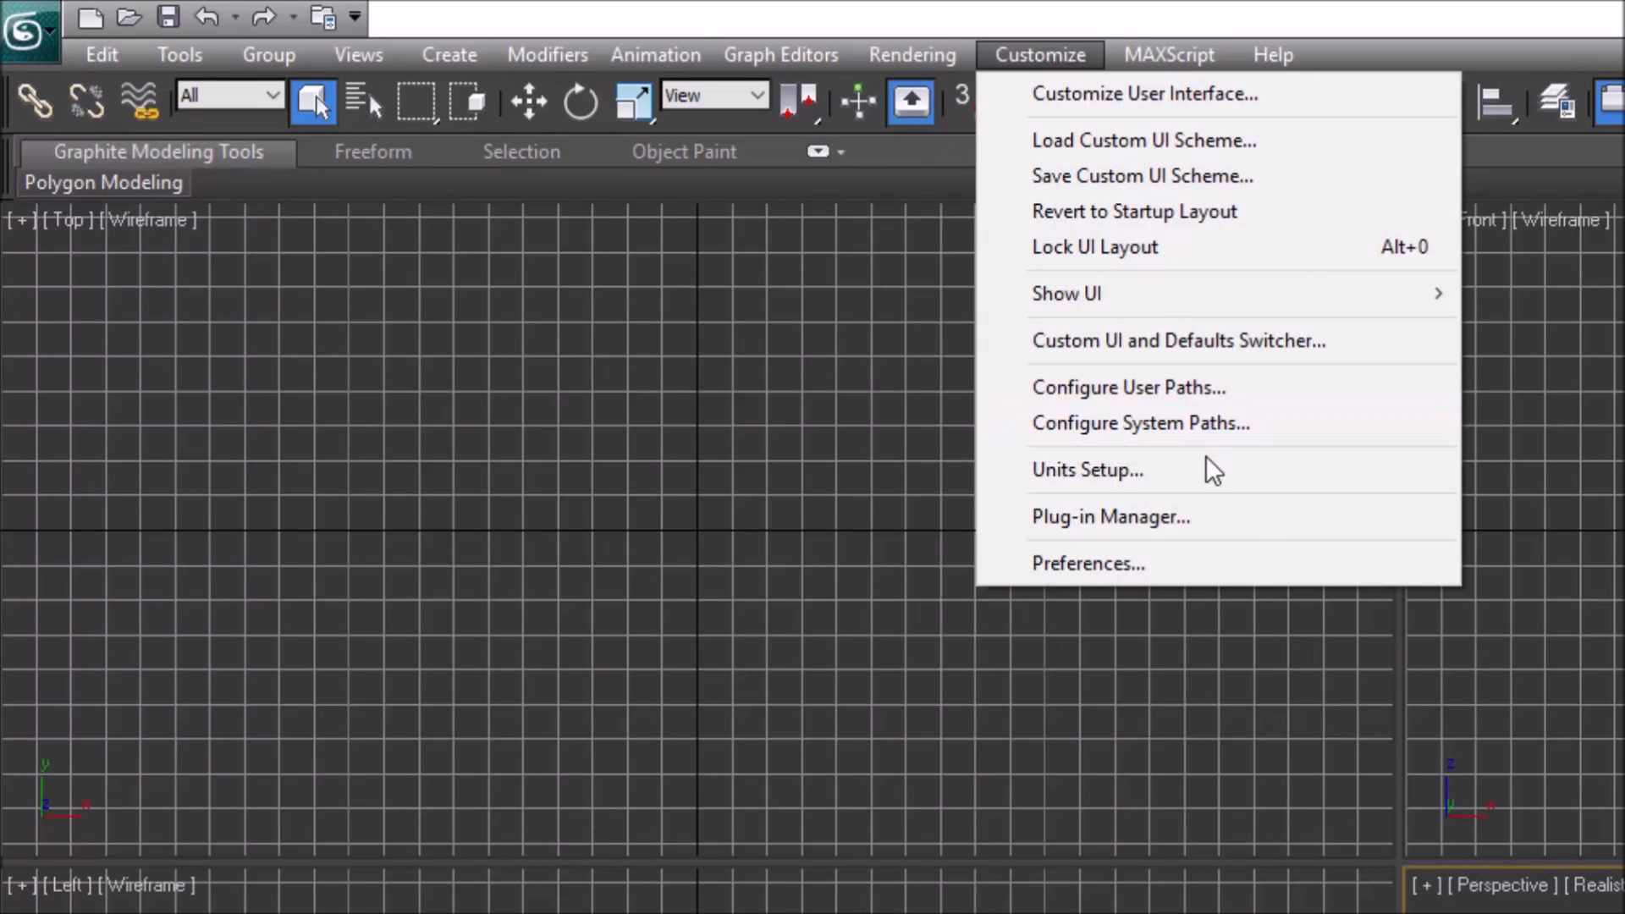
click(1215, 466)
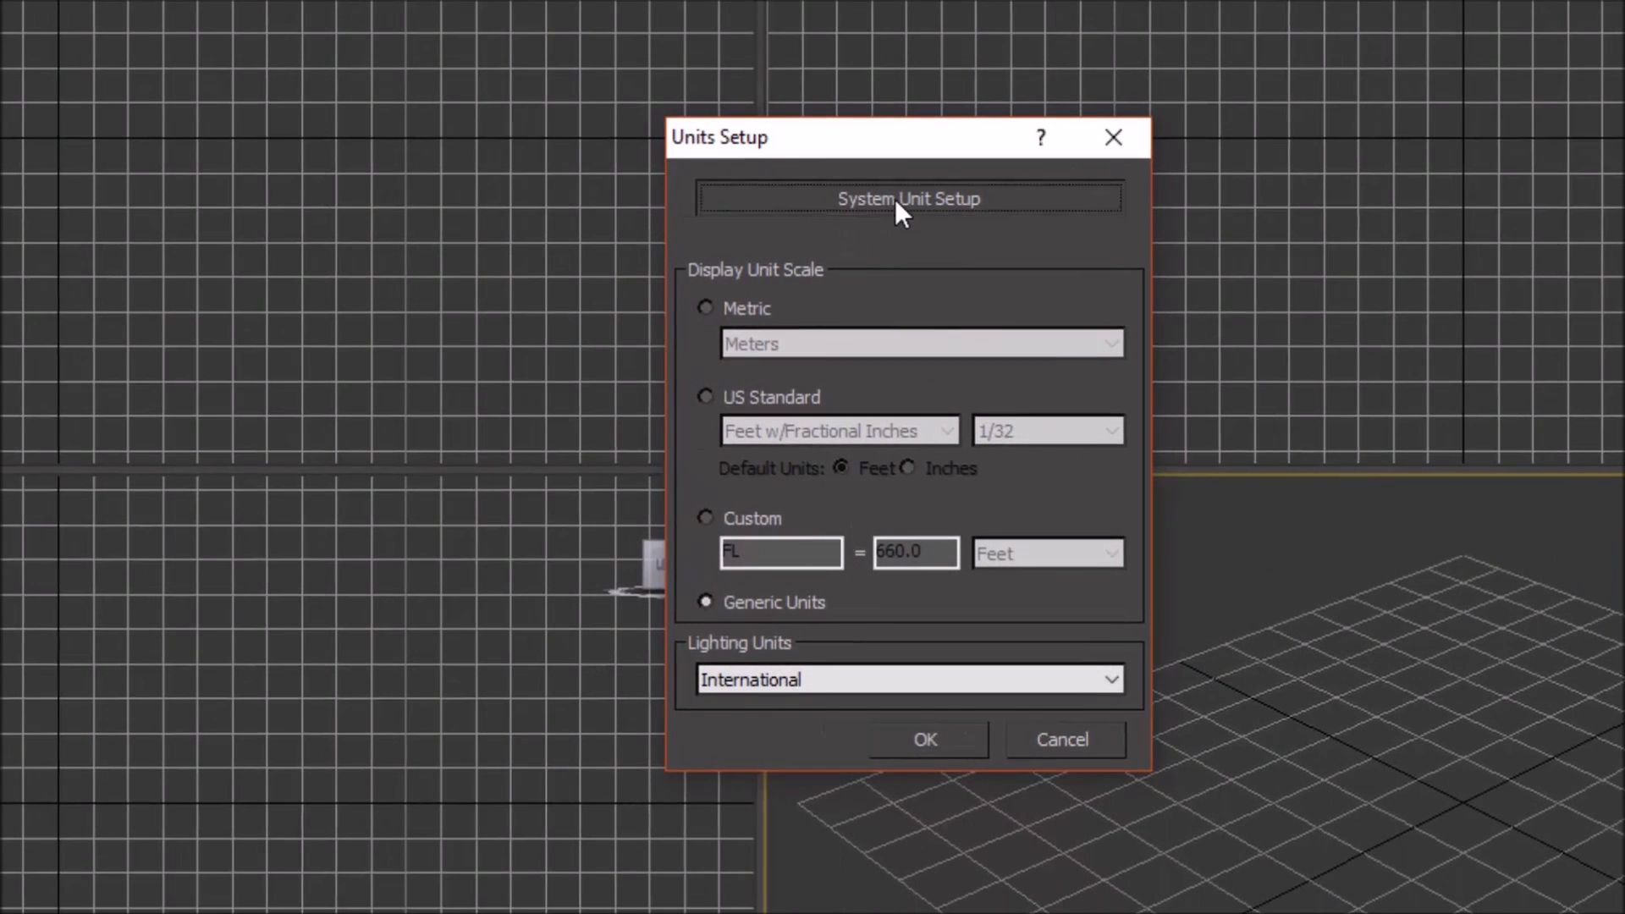
click(895, 200)
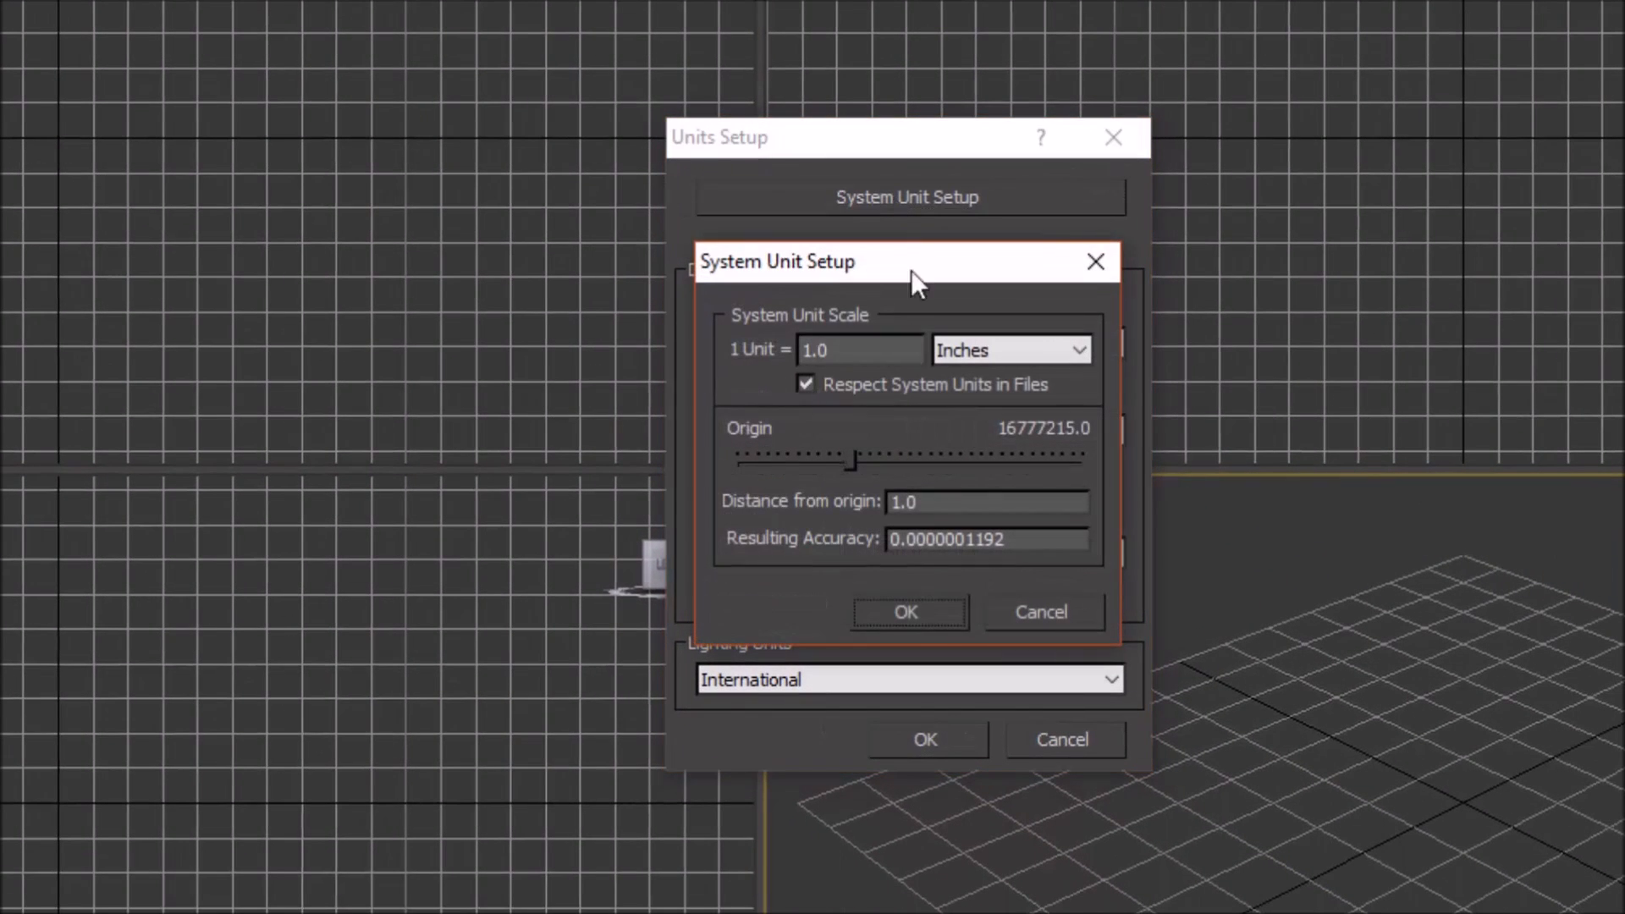
click(989, 361)
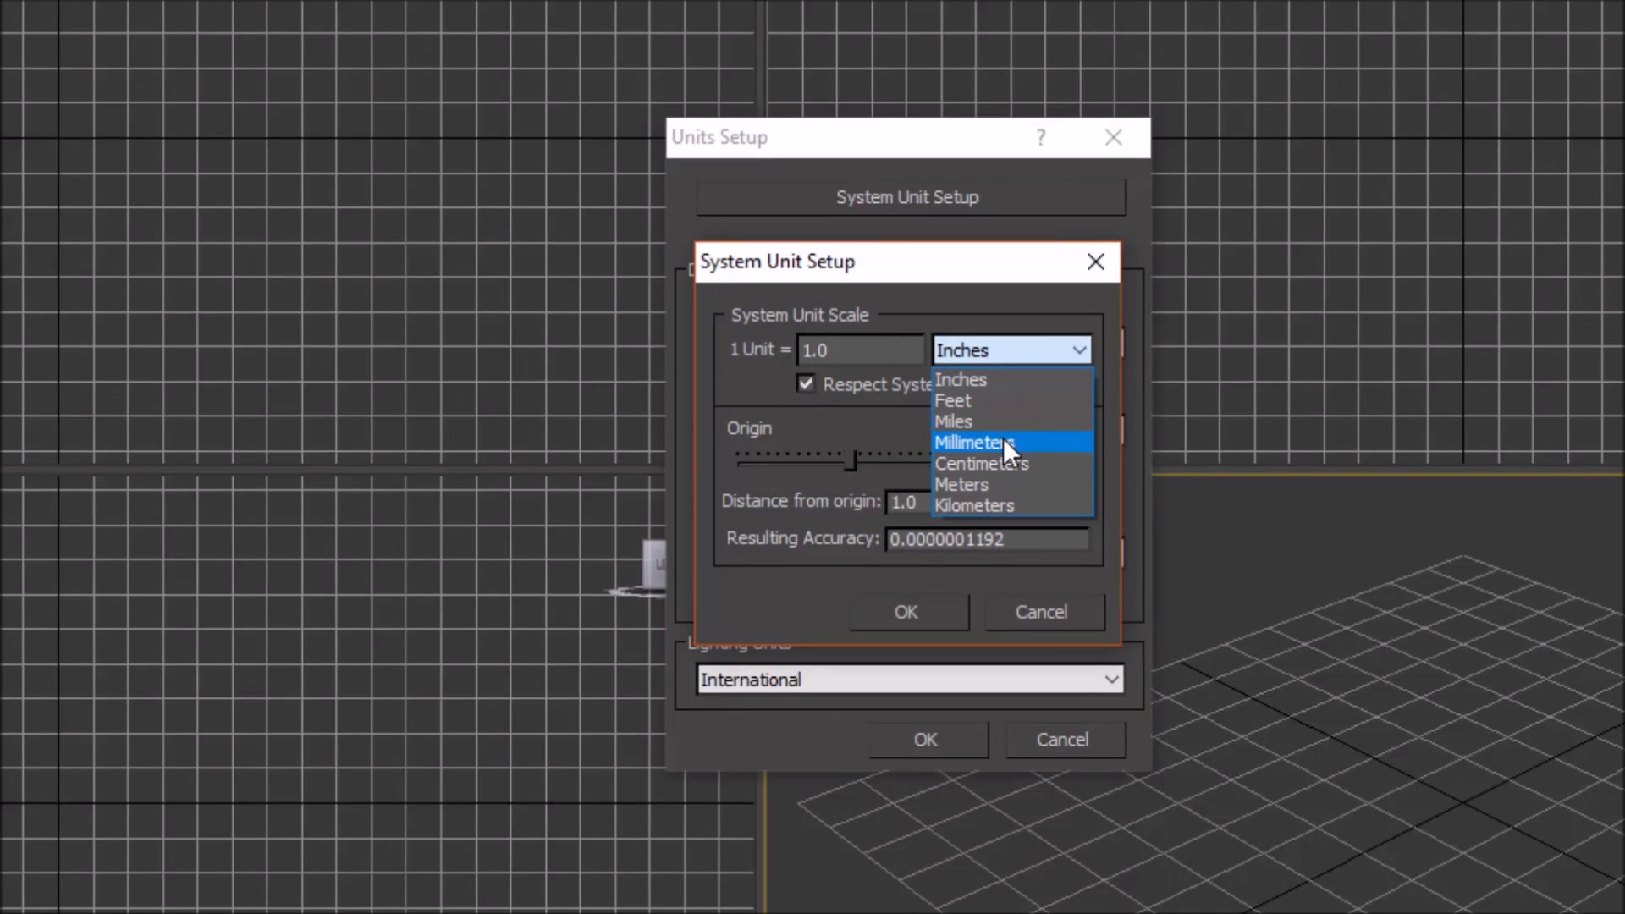
click(1028, 484)
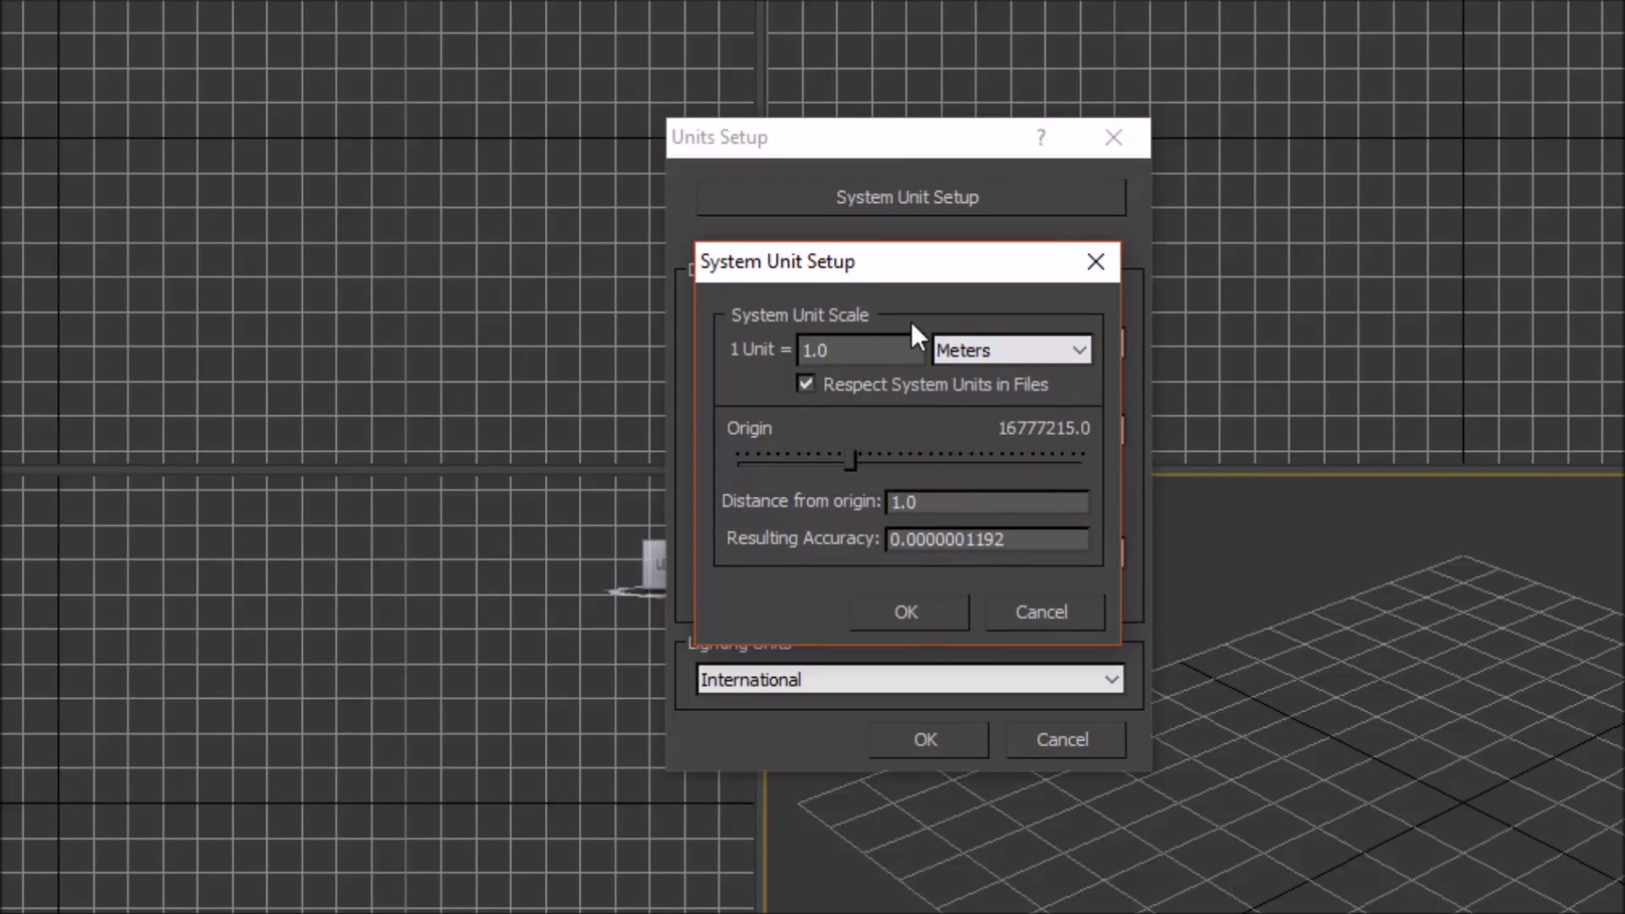
click(917, 616)
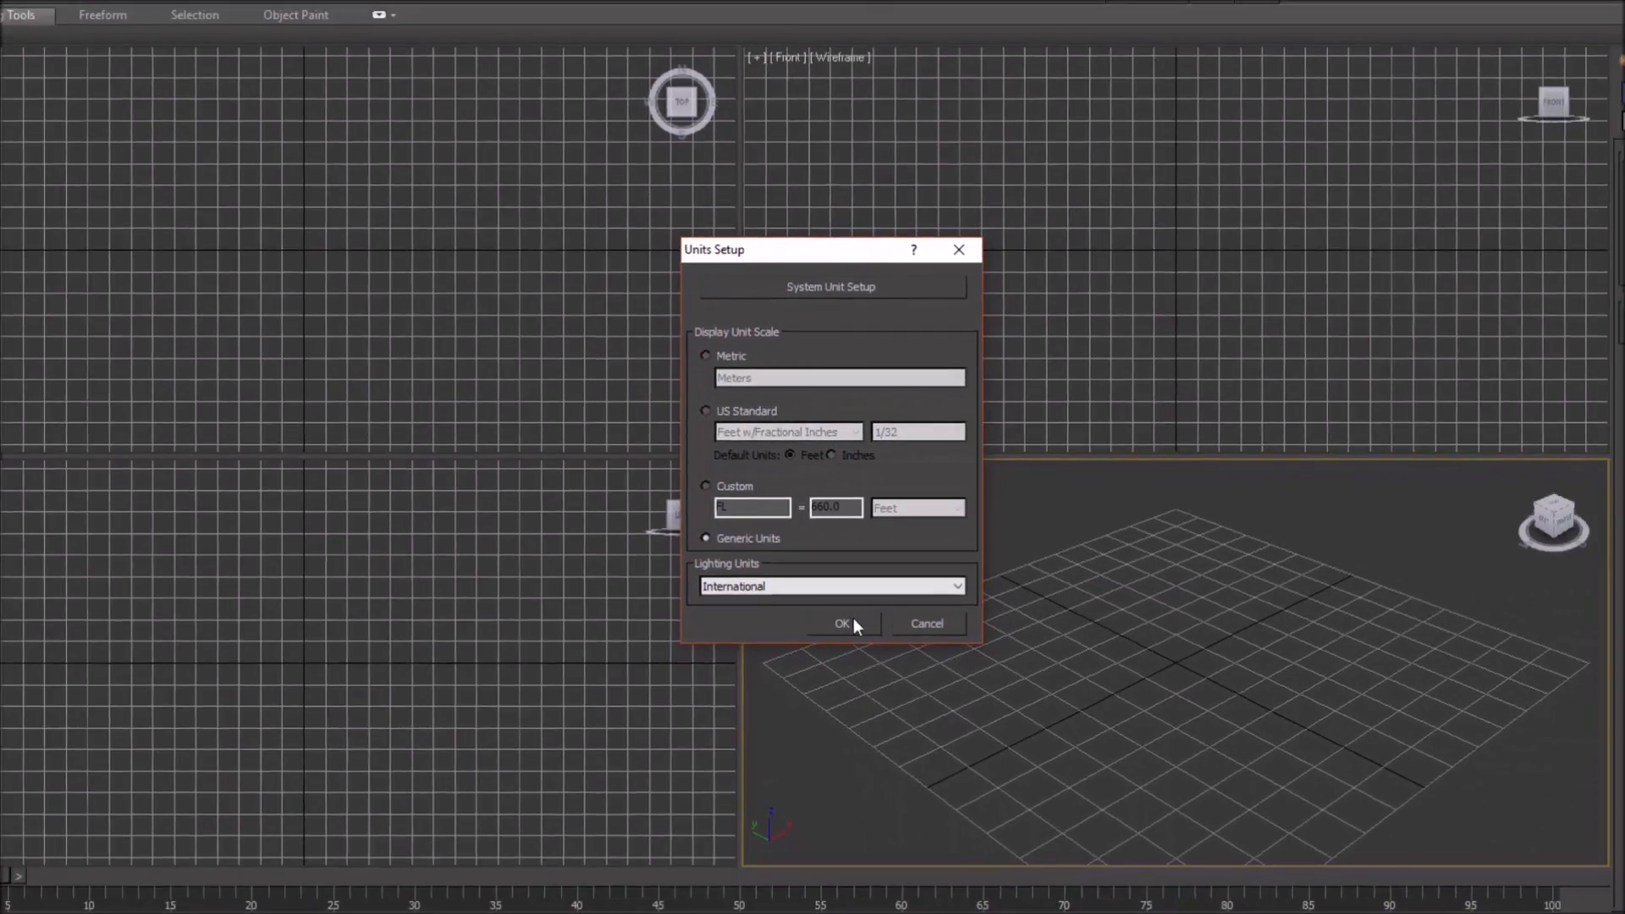
click(926, 739)
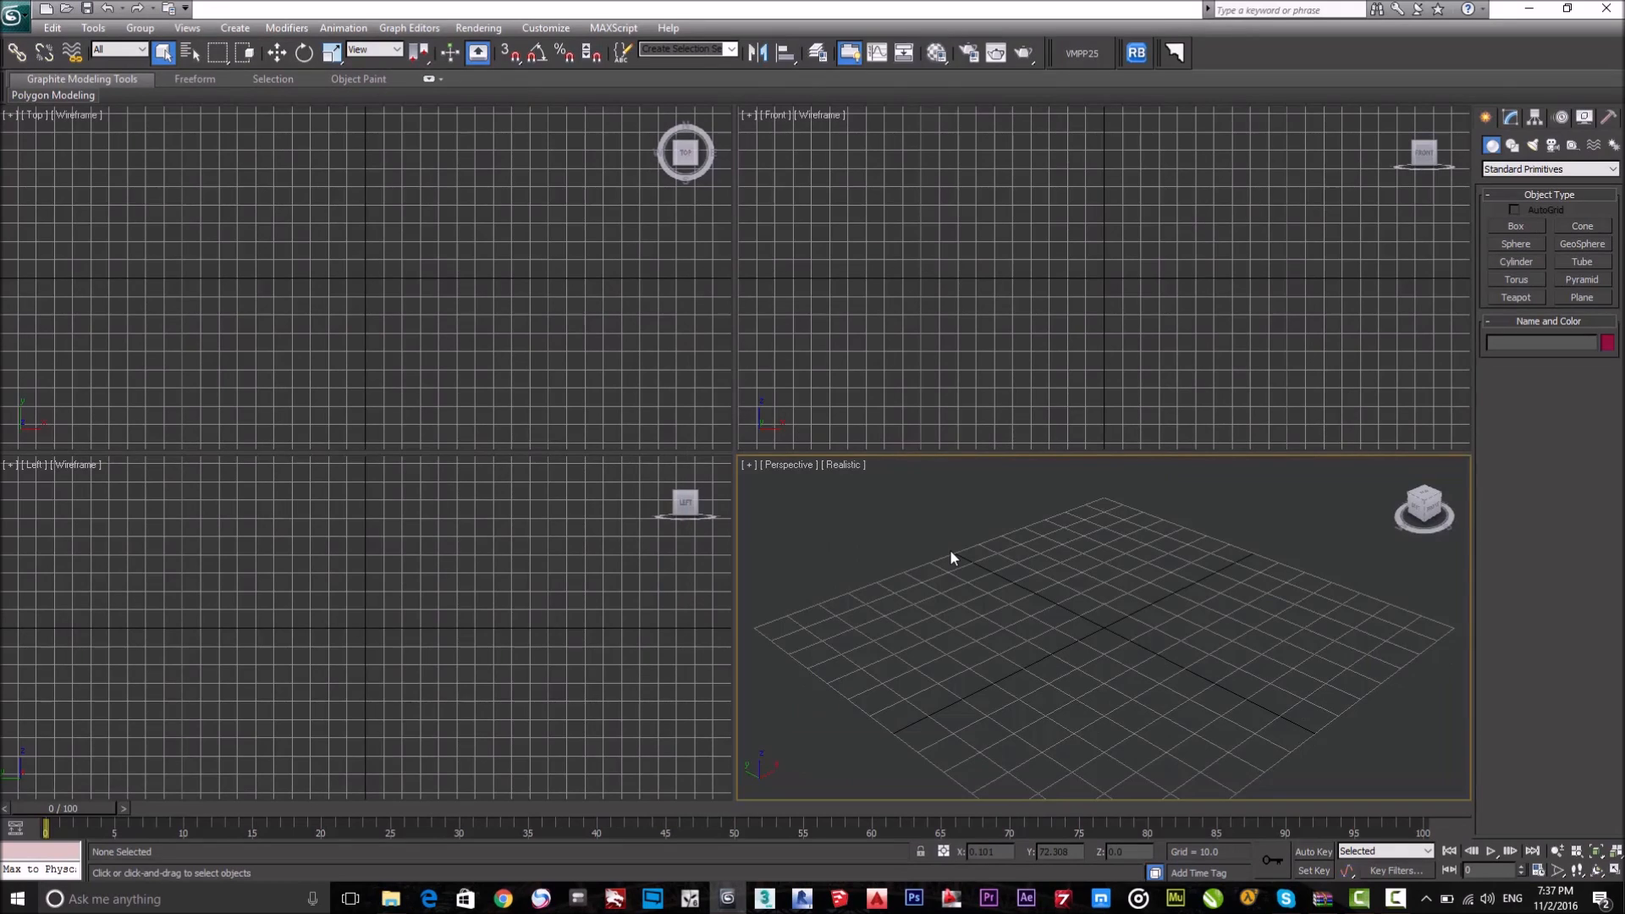
Switch between the single and four-view layouts, activate each viewport in turn, and maximize the Perspective viewport.
key(alt+w)
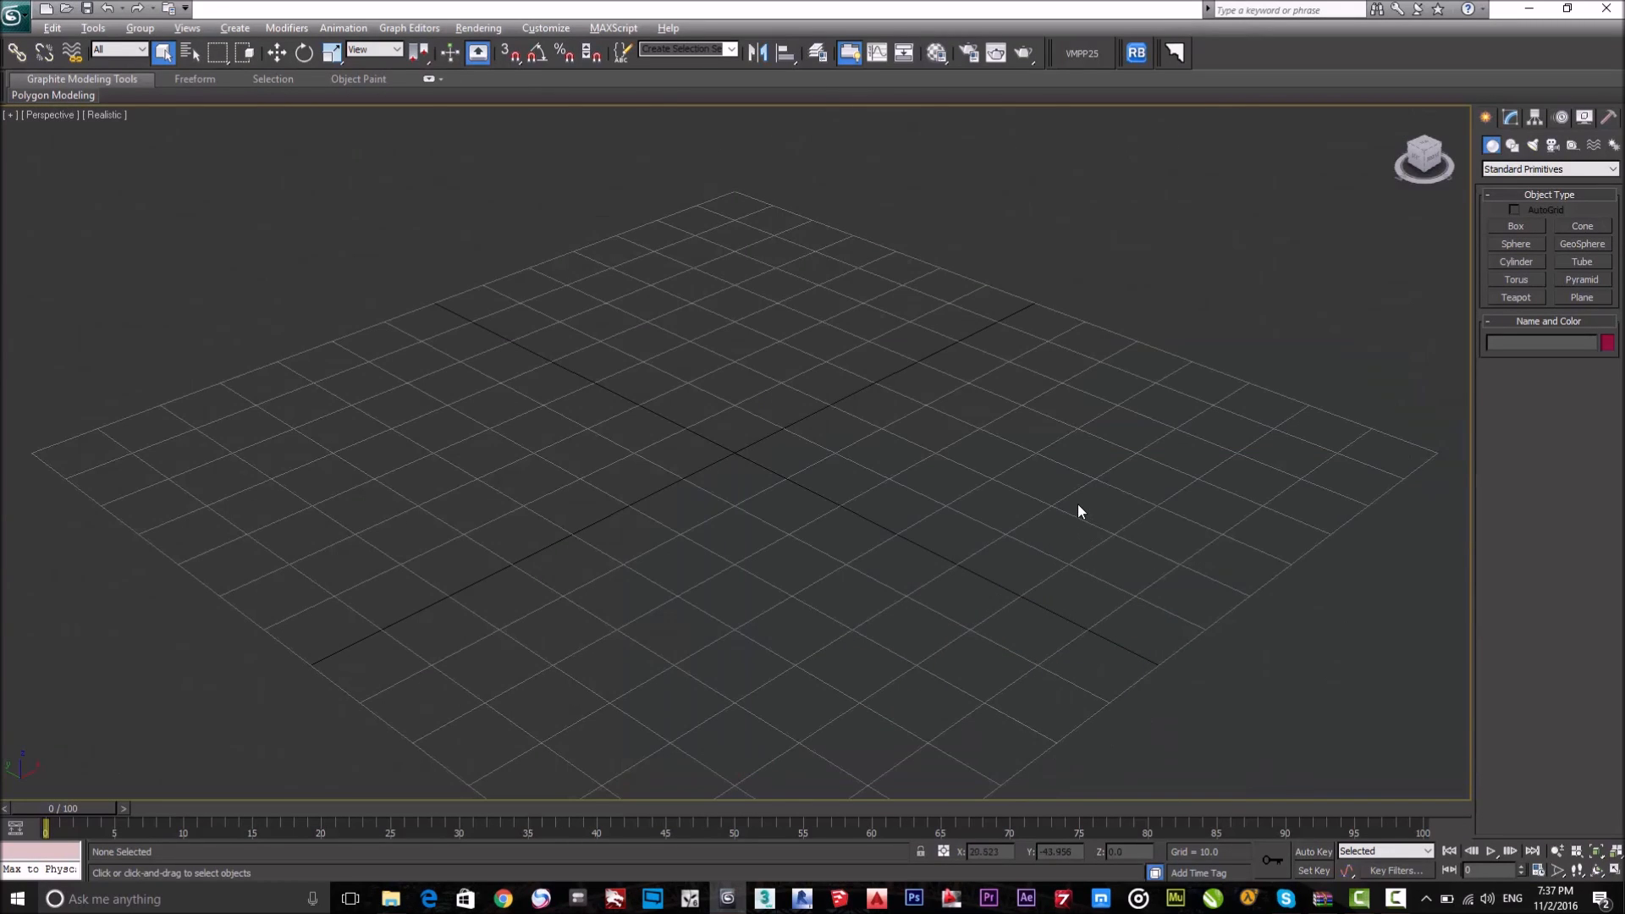
key(alt+w)
click(1066, 286)
click(715, 288)
click(572, 545)
click(1036, 592)
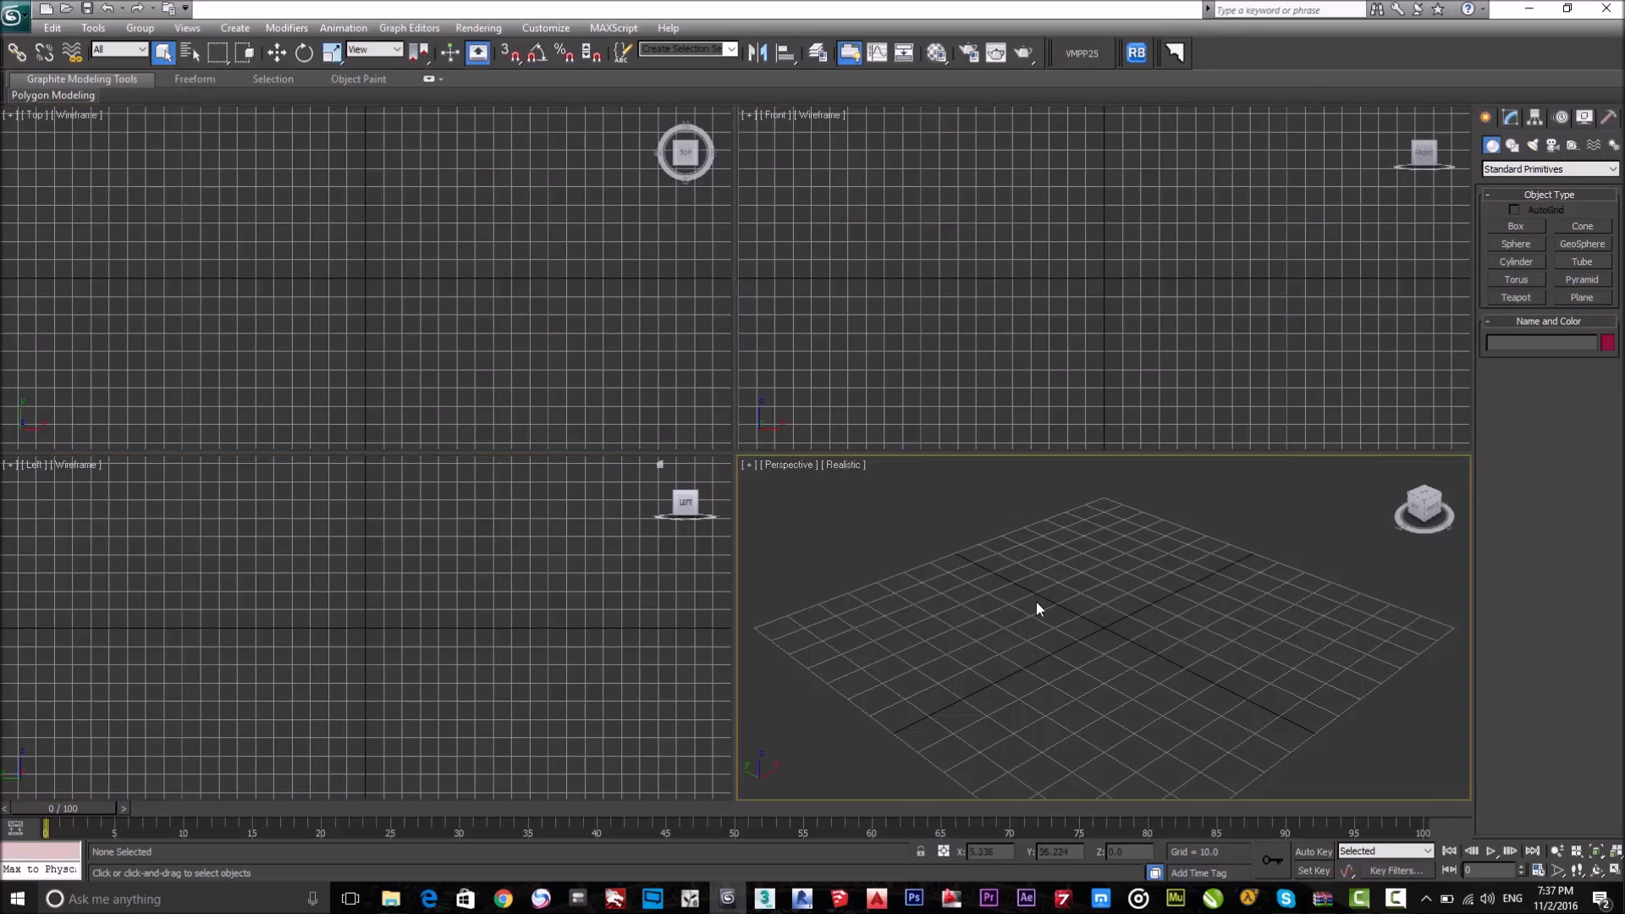
key(alt+w)
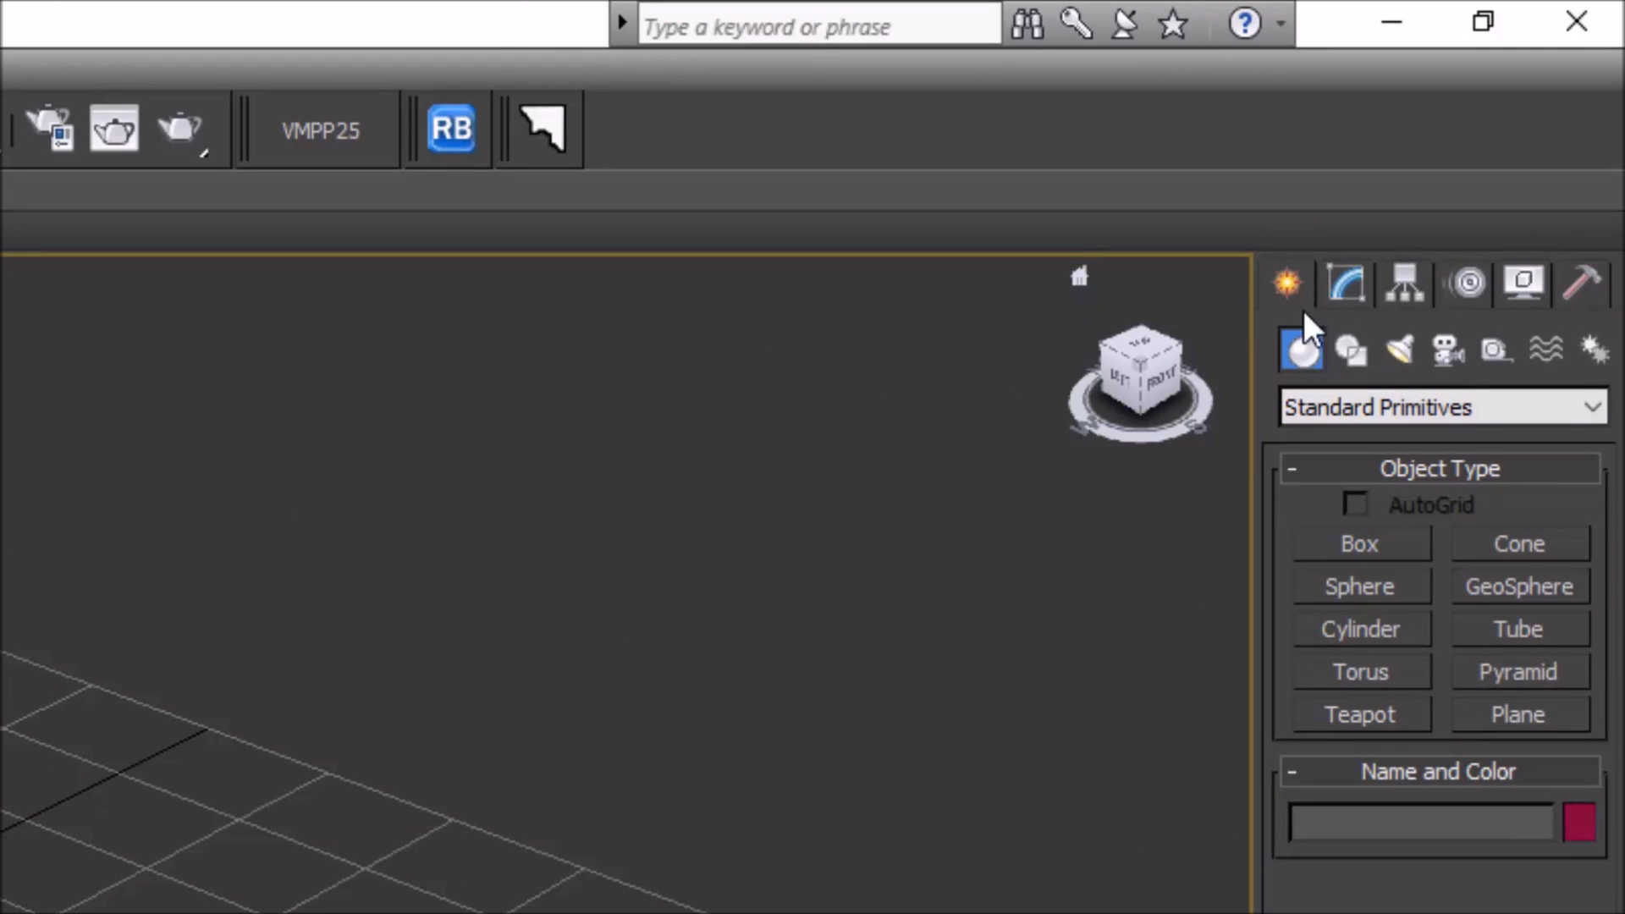
Create a Pivot door freehand on the Perspective grid, about 80 units high and 53 units deep.
click(1386, 405)
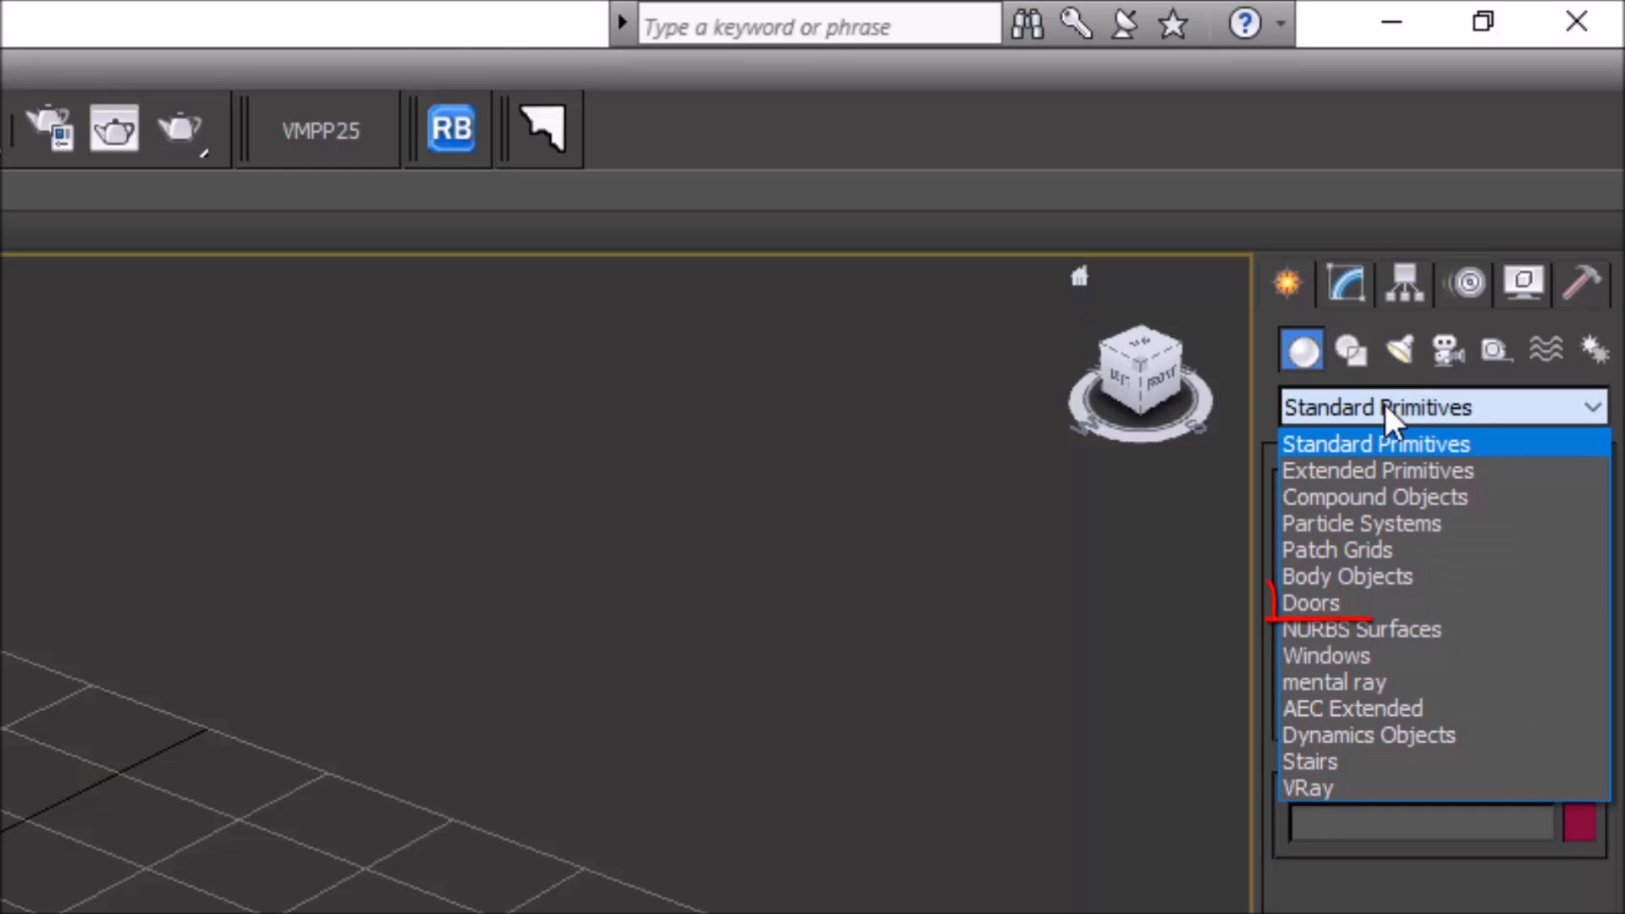
click(1394, 599)
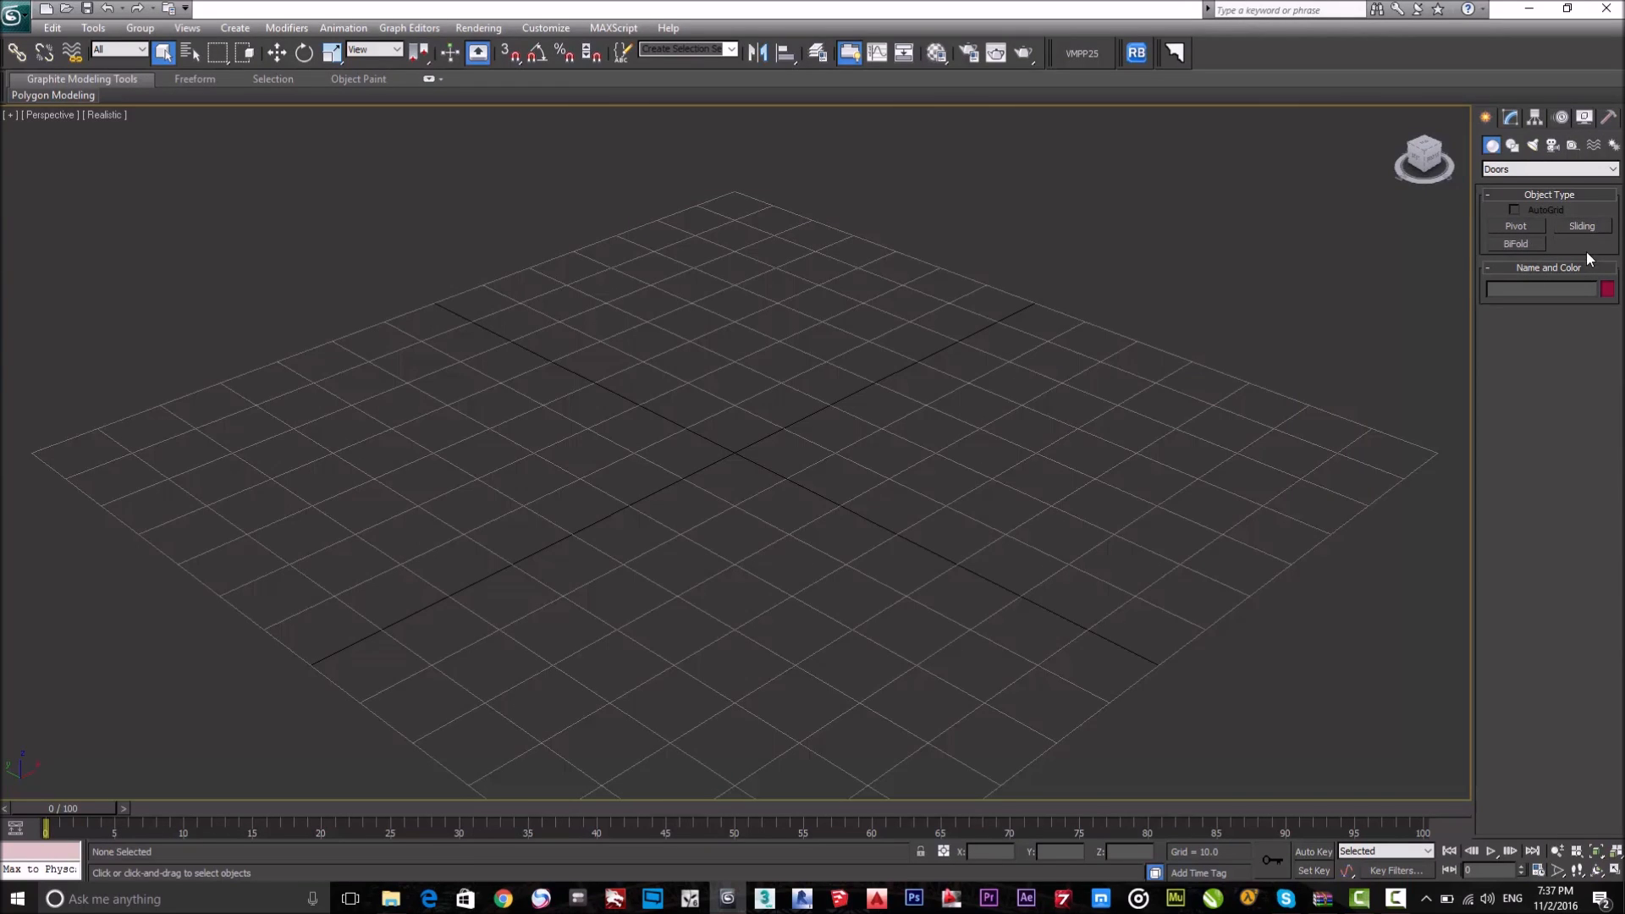
click(1530, 228)
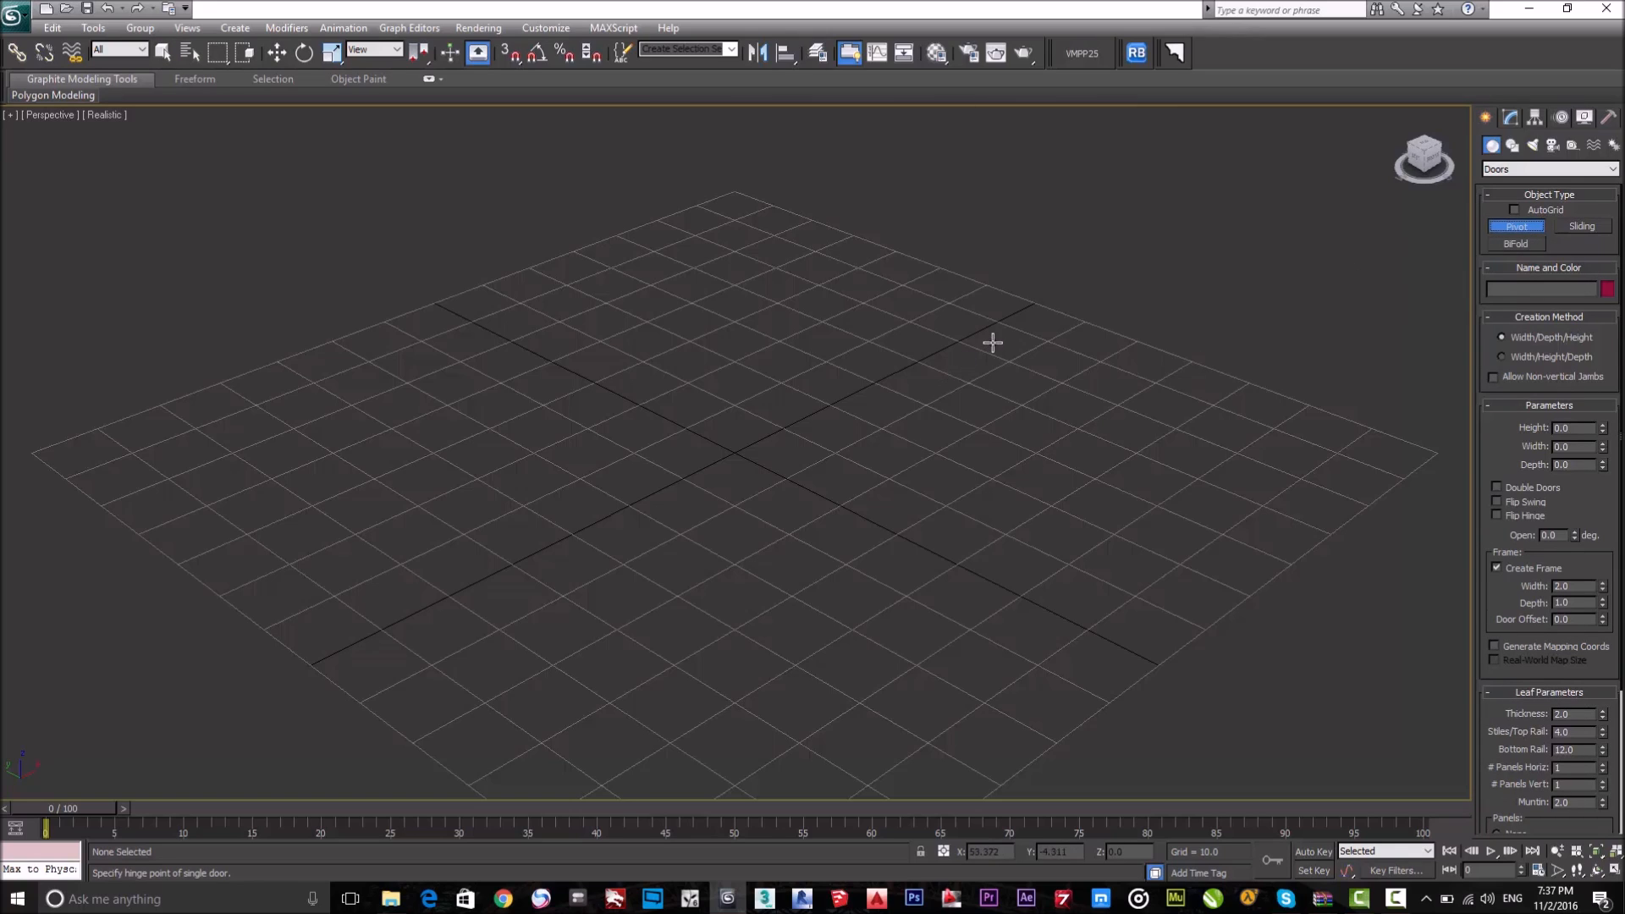
click(918, 366)
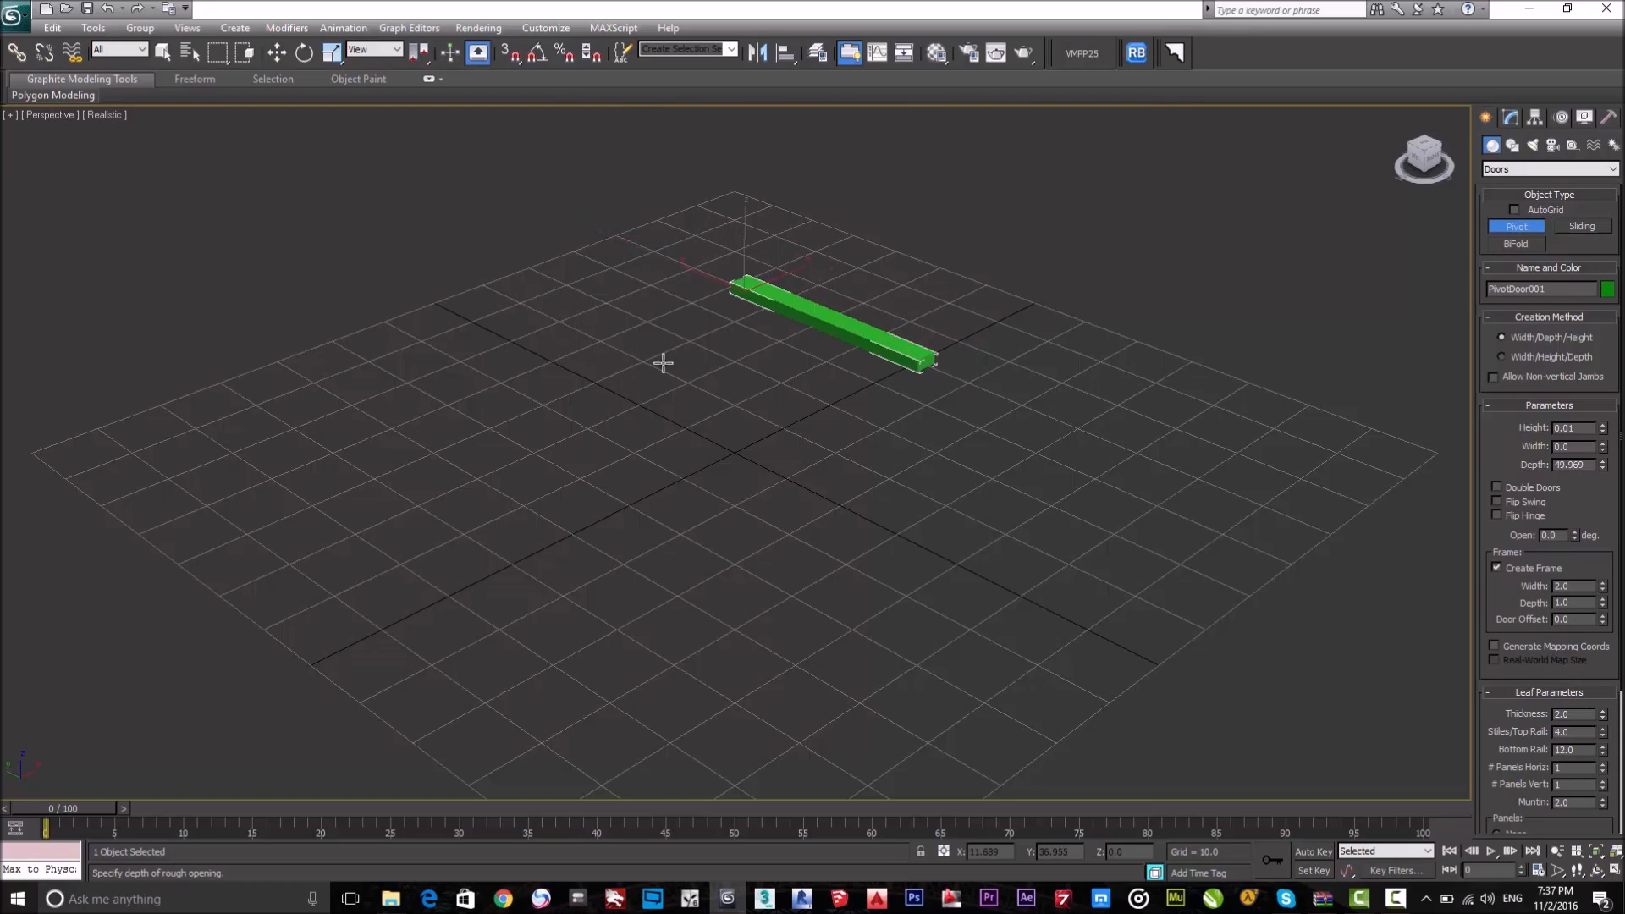
click(569, 310)
scroll(713, 385, down, 4)
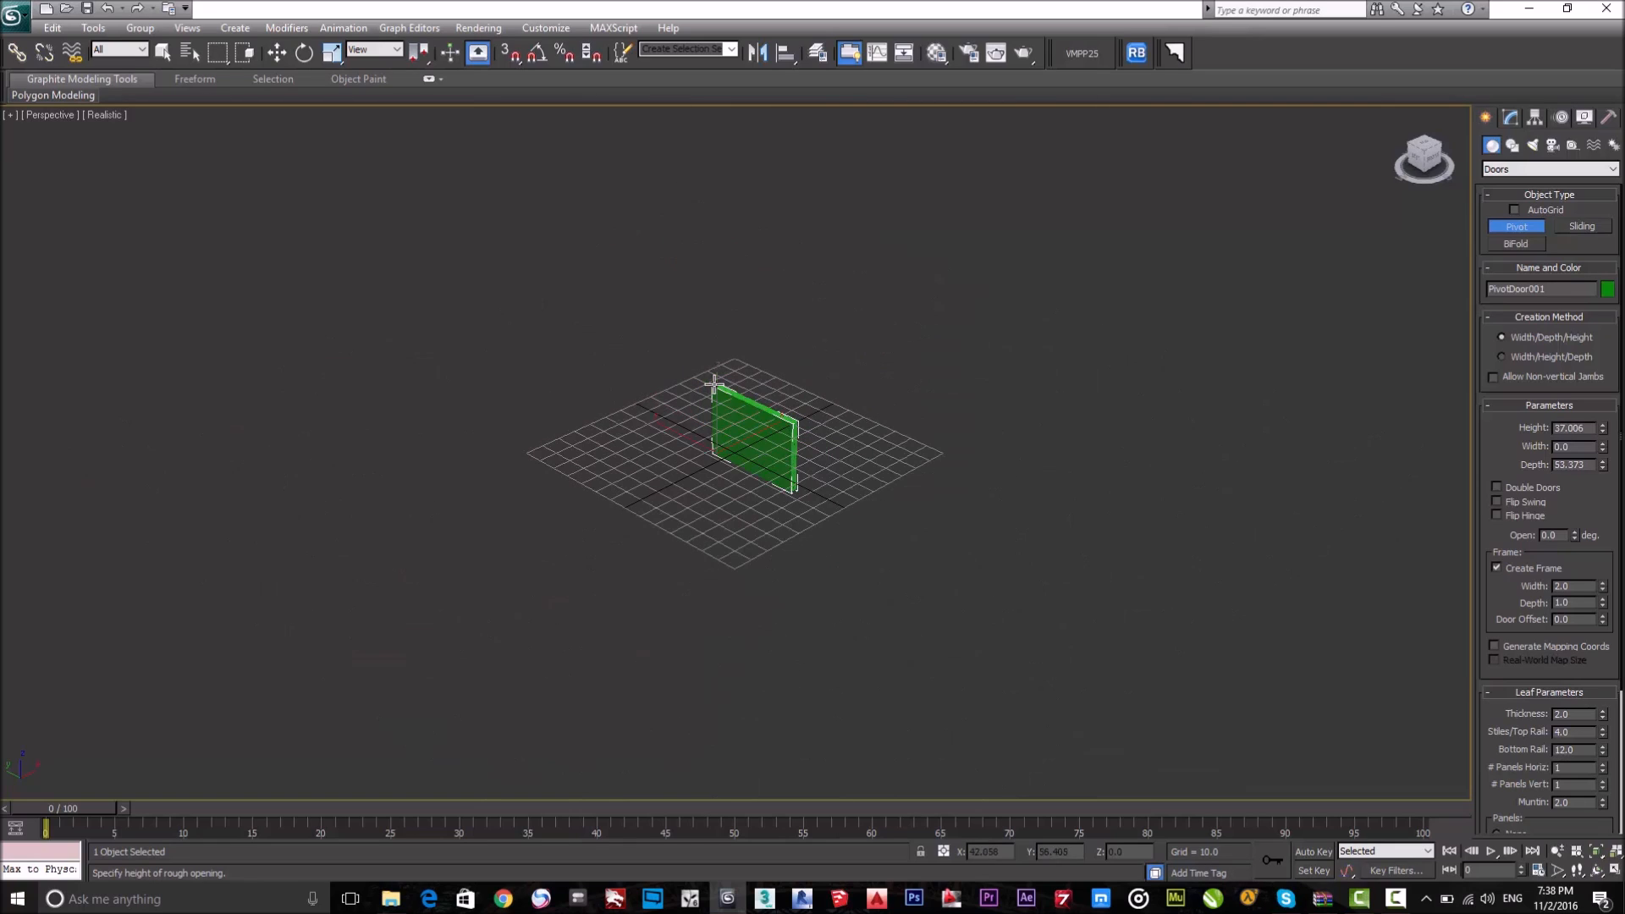
click(802, 153)
right_click(744, 326)
Open the new pivot door's parameters for modification and set its height to 2.1.
alt+middle_drag(696, 344, 849, 390)
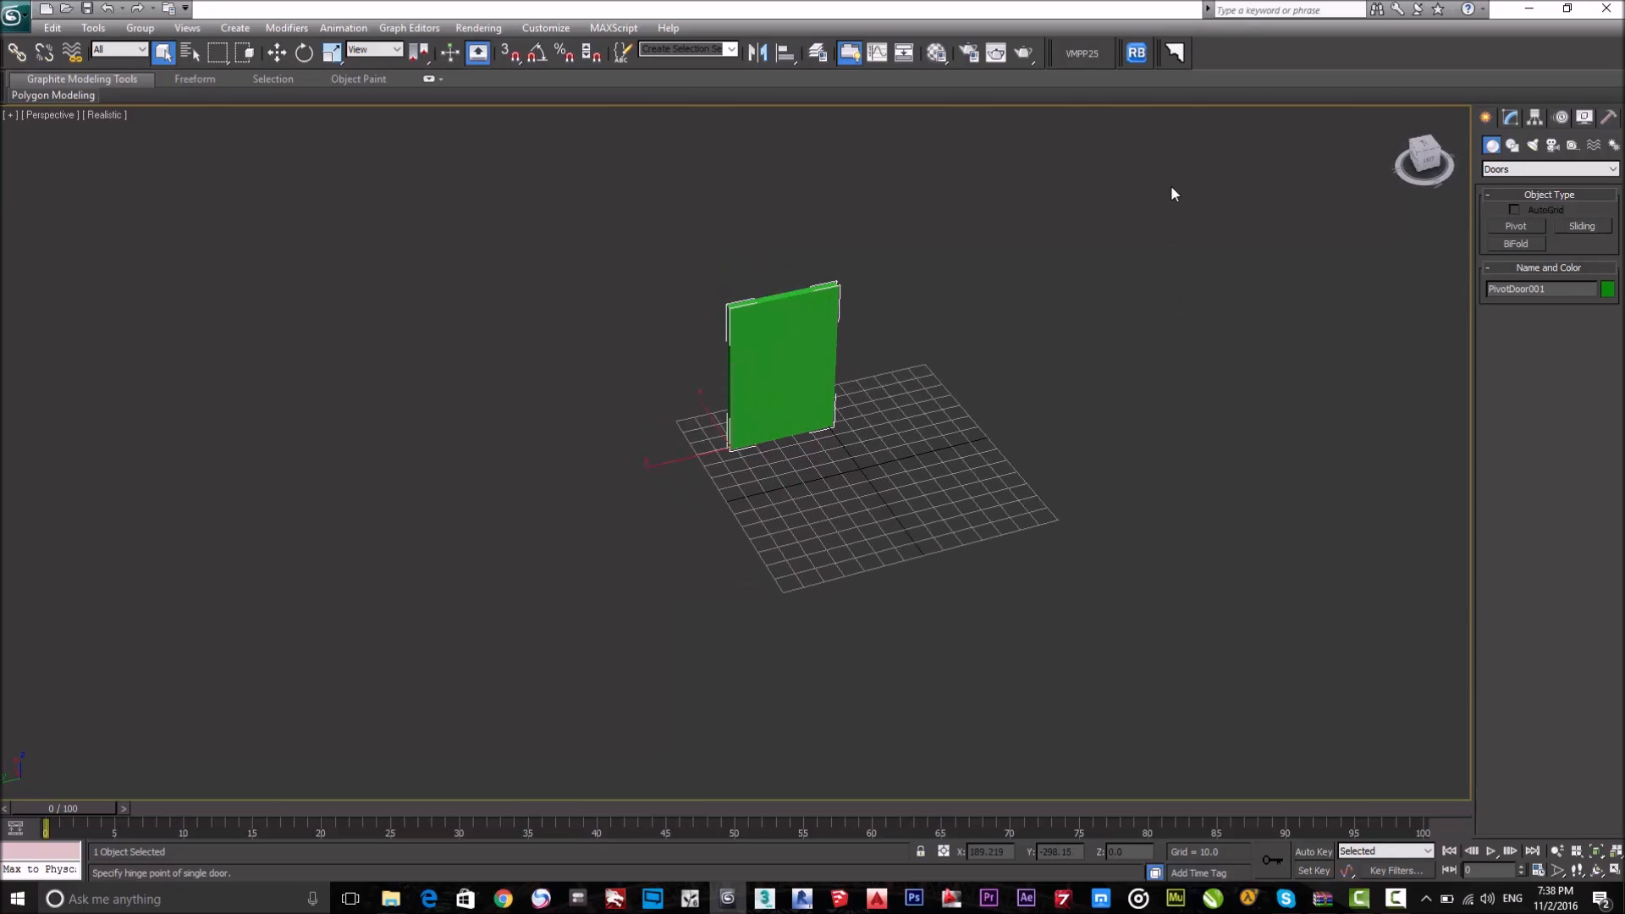
scroll(1125, 196, up, 5)
middle_drag(1052, 206, 765, 380)
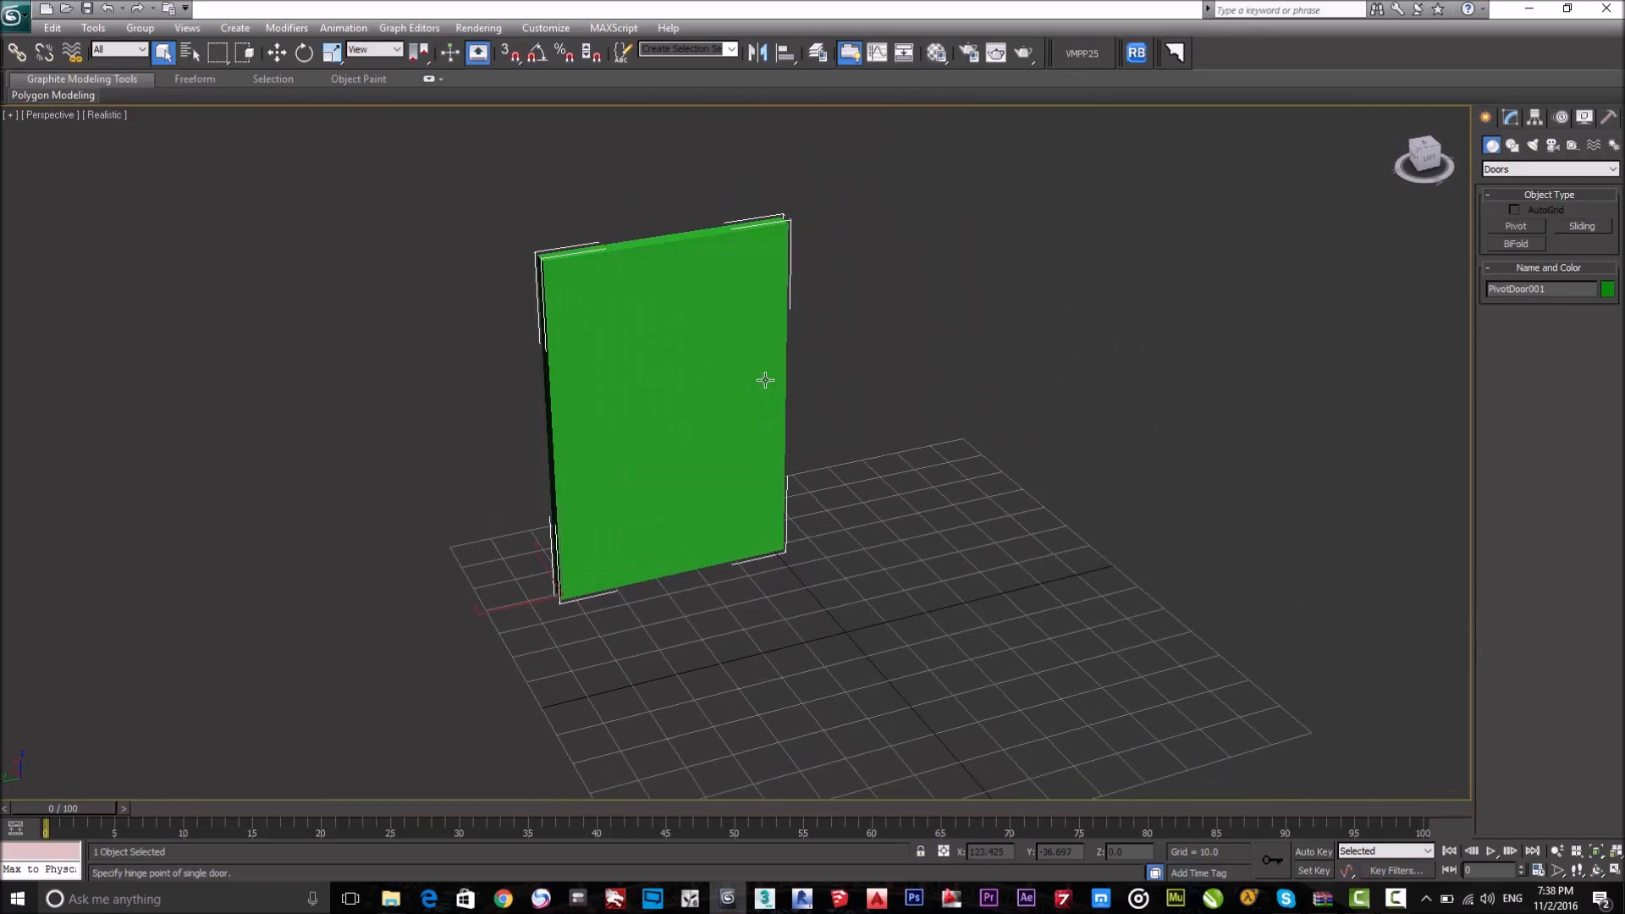
click(1513, 117)
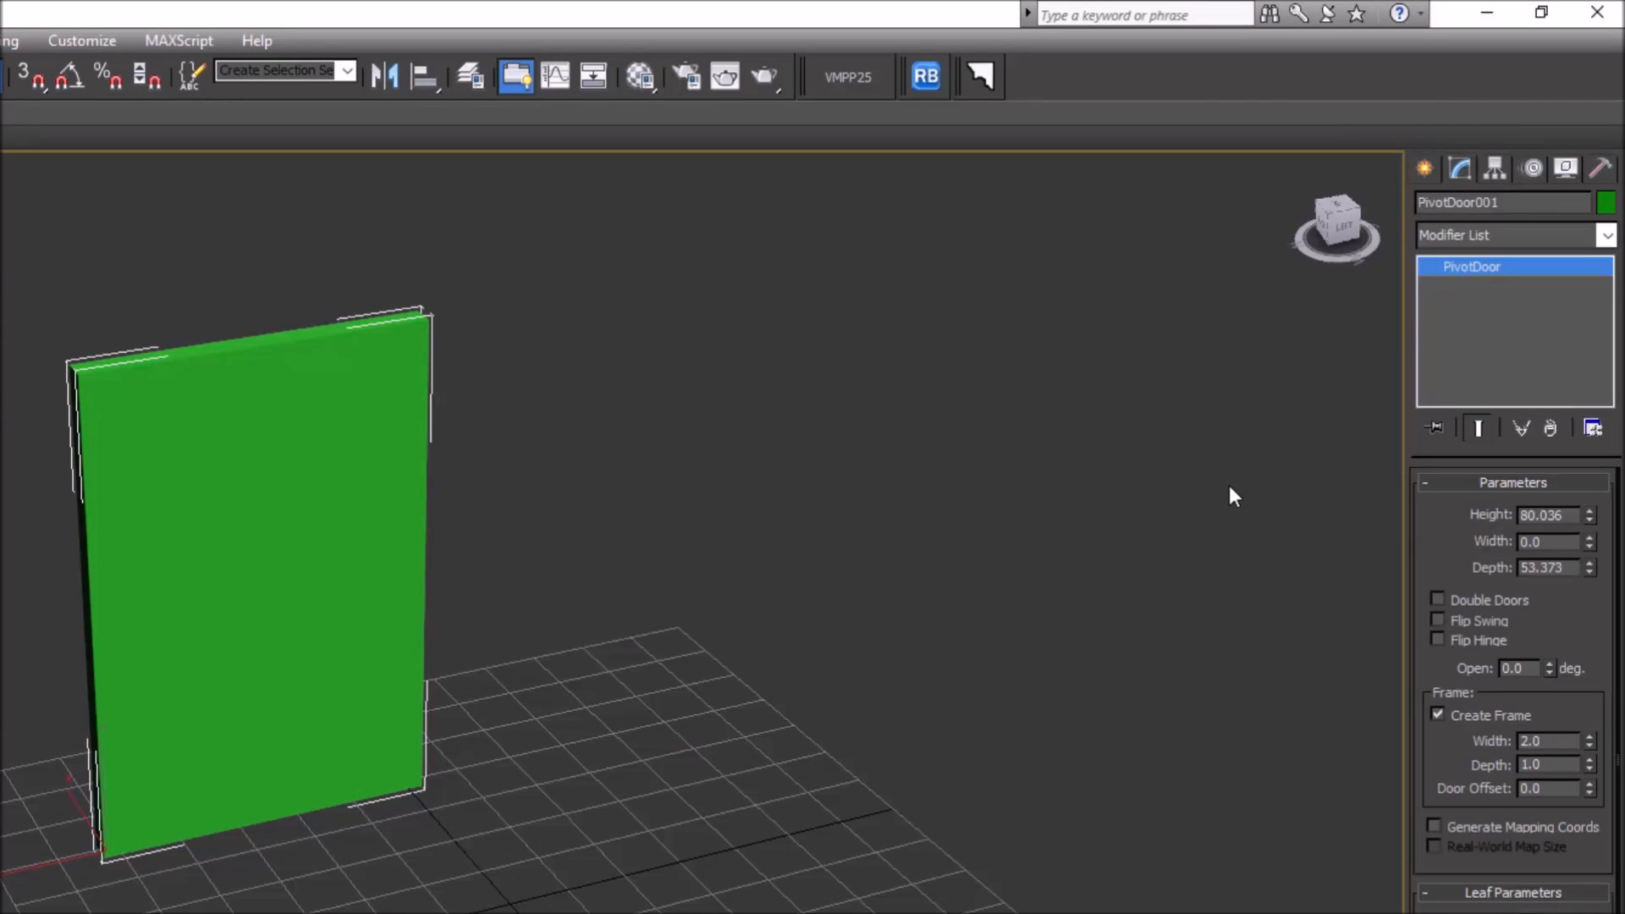
drag(1462, 599, 1496, 643)
middle_drag(491, 525, 356, 511)
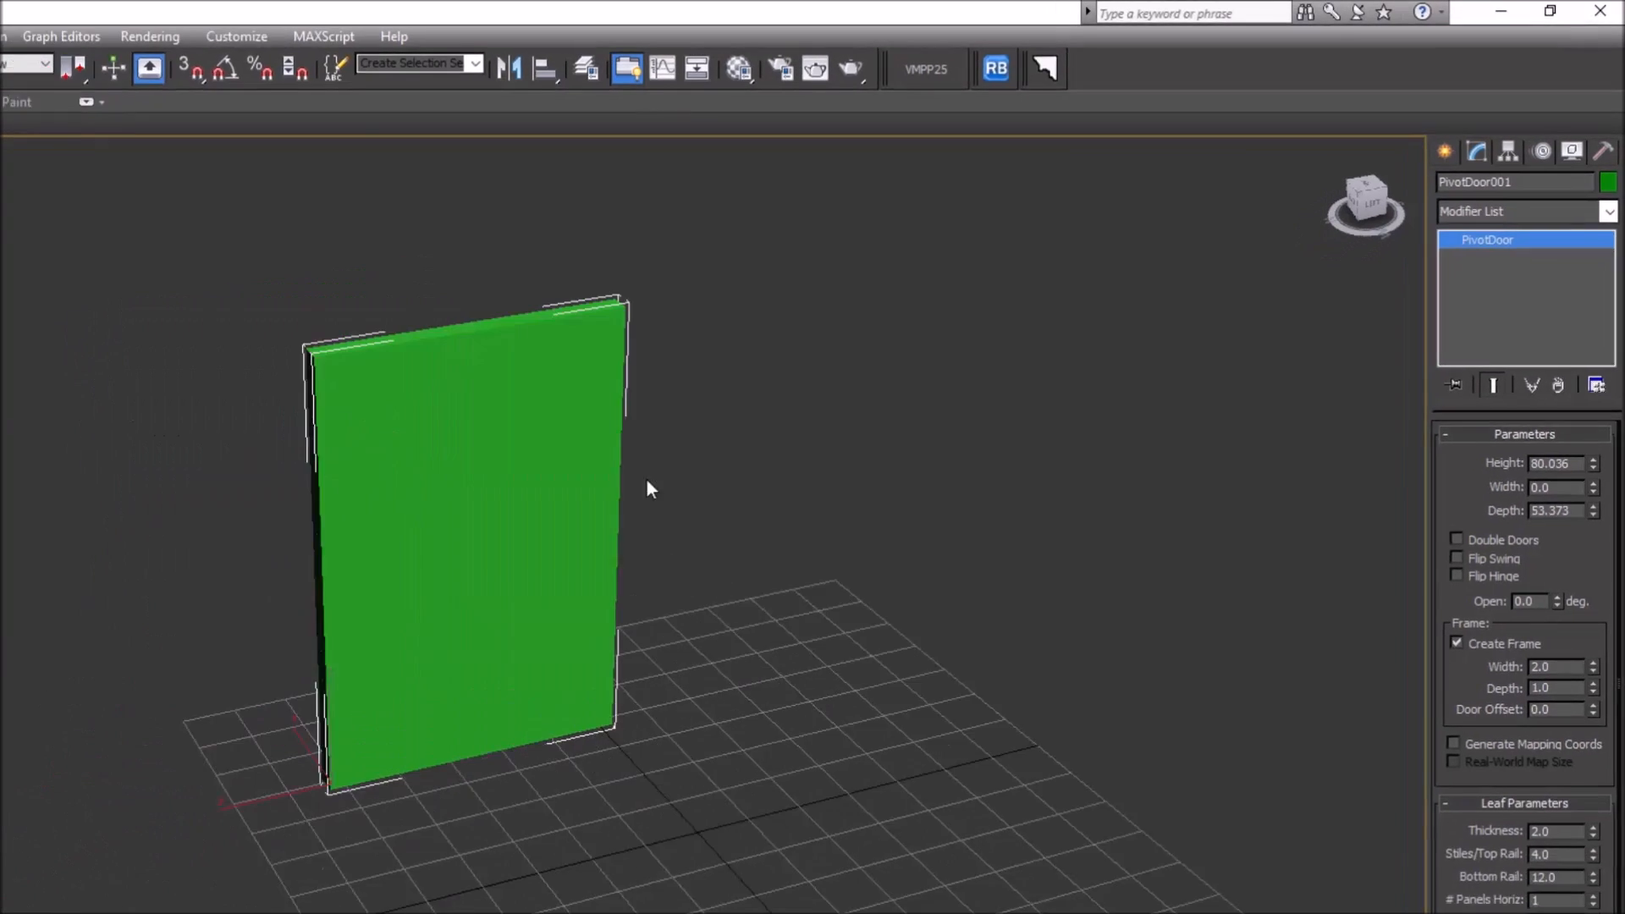
scroll(682, 374, up, 3)
middle_drag(681, 374, 691, 440)
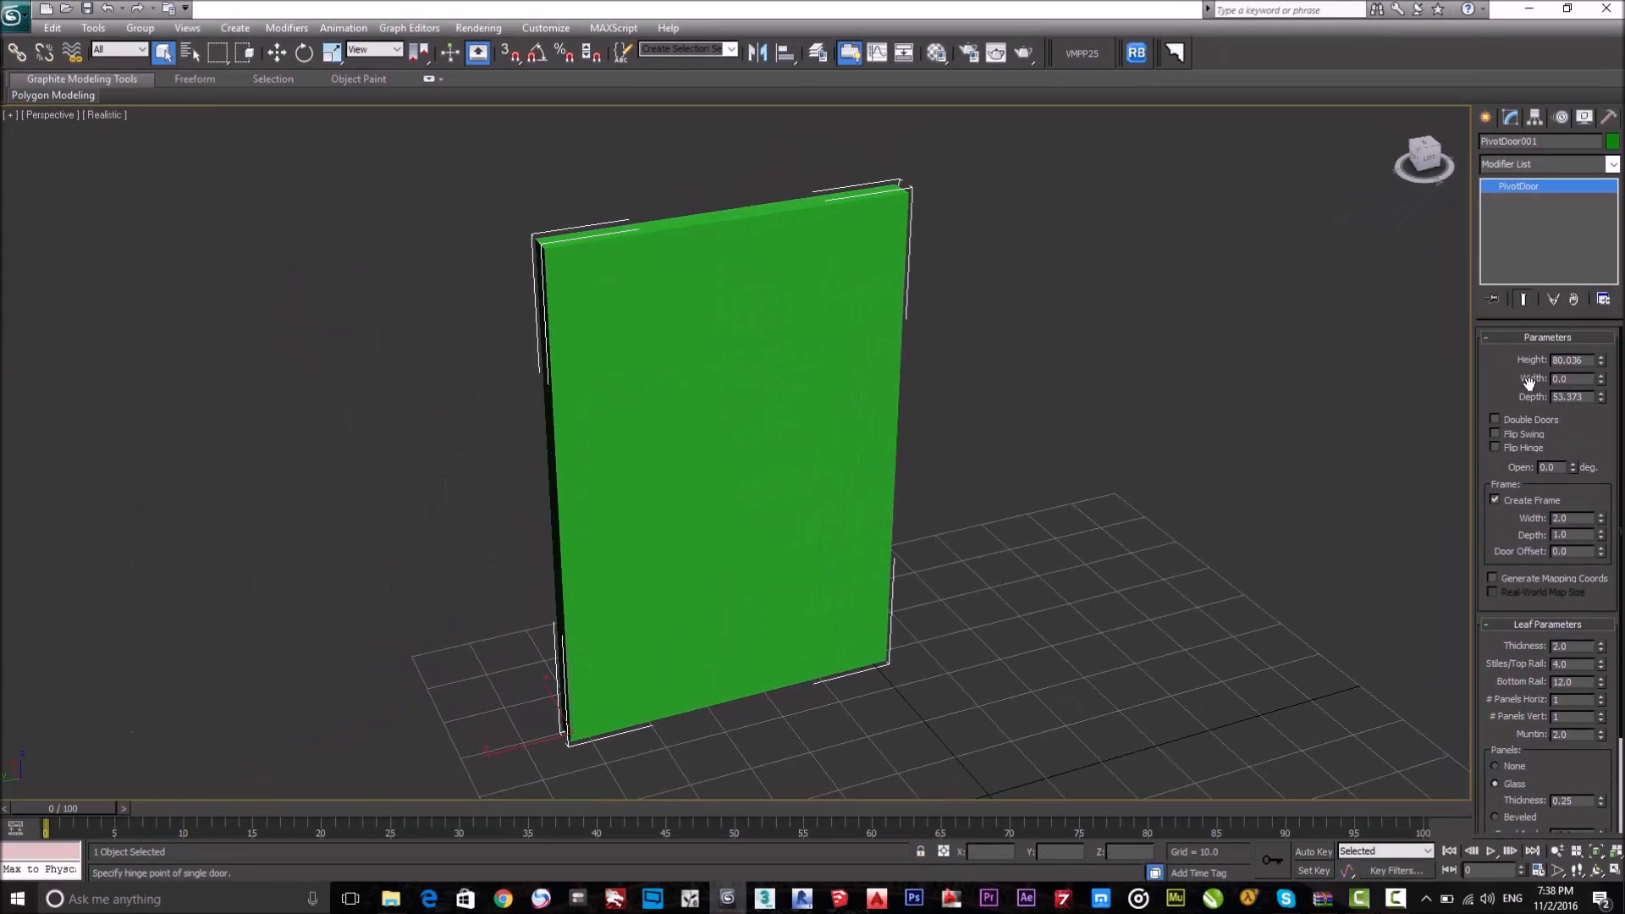
text(2.)
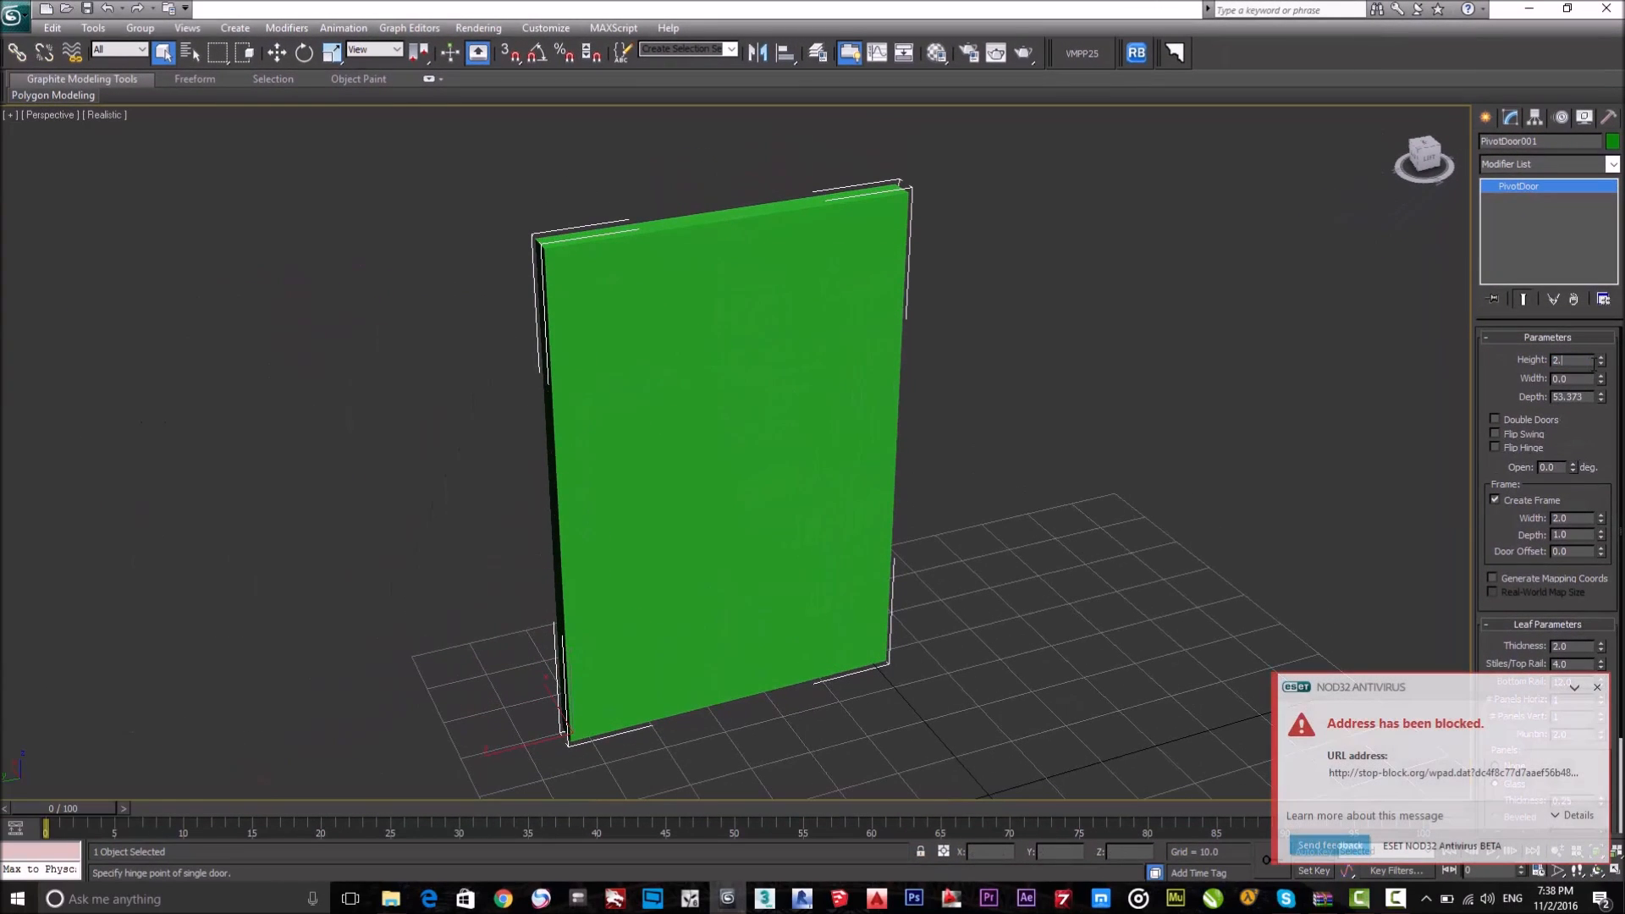
text(1)
key(Return)
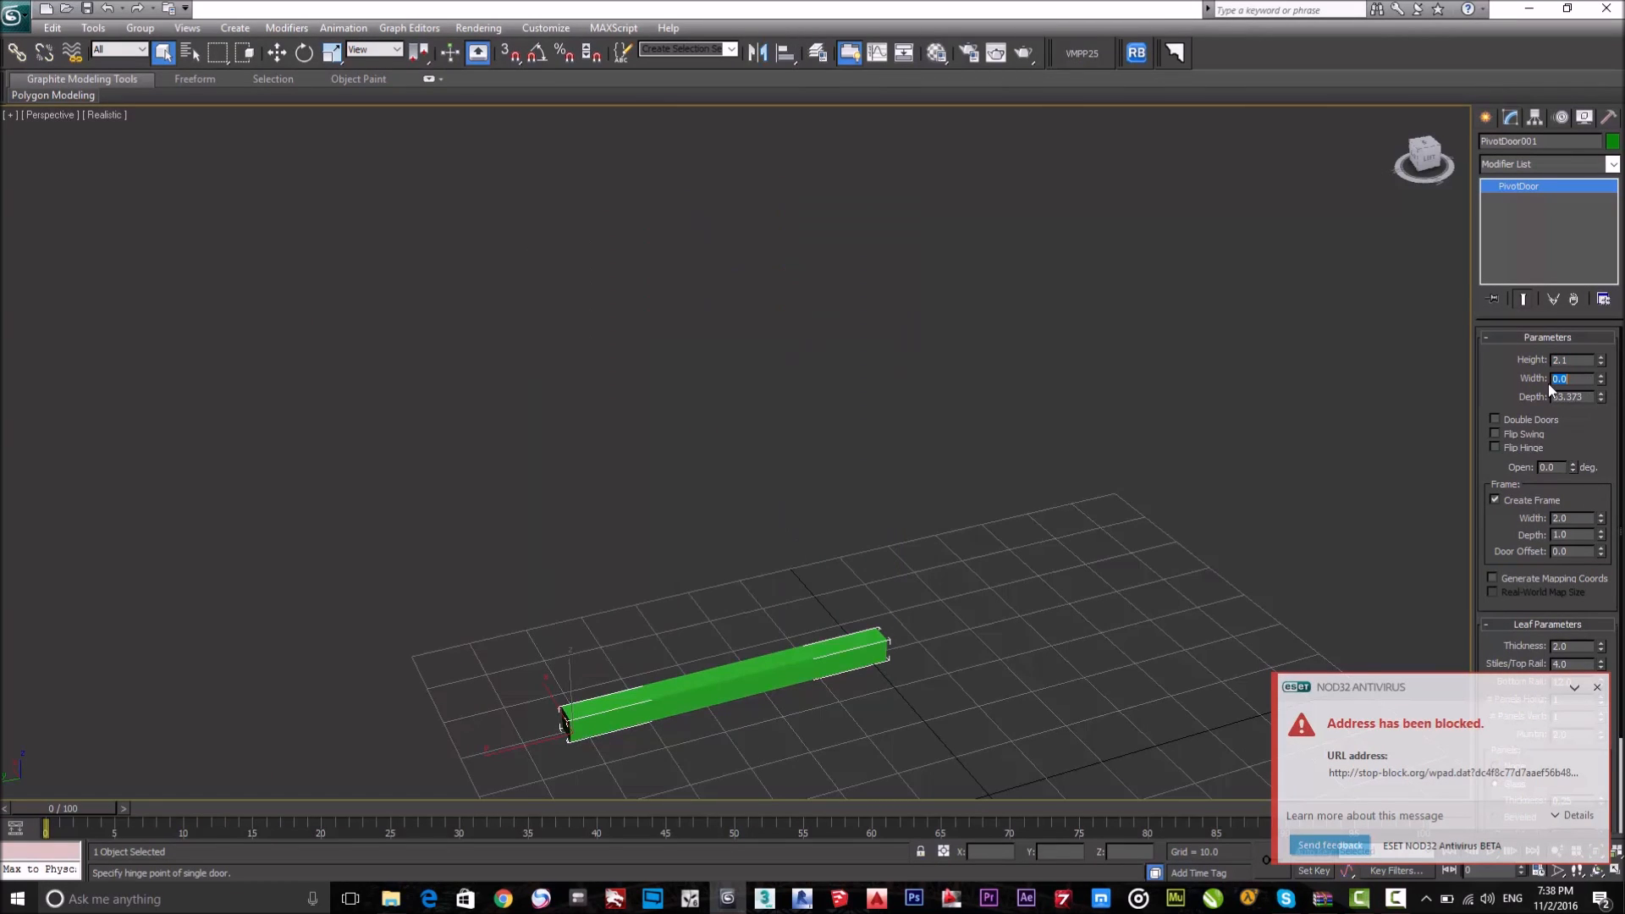
Set the pivot door's overall width to 0.2.
drag(1600, 380, 1597, 420)
text(0.2)
key(Return)
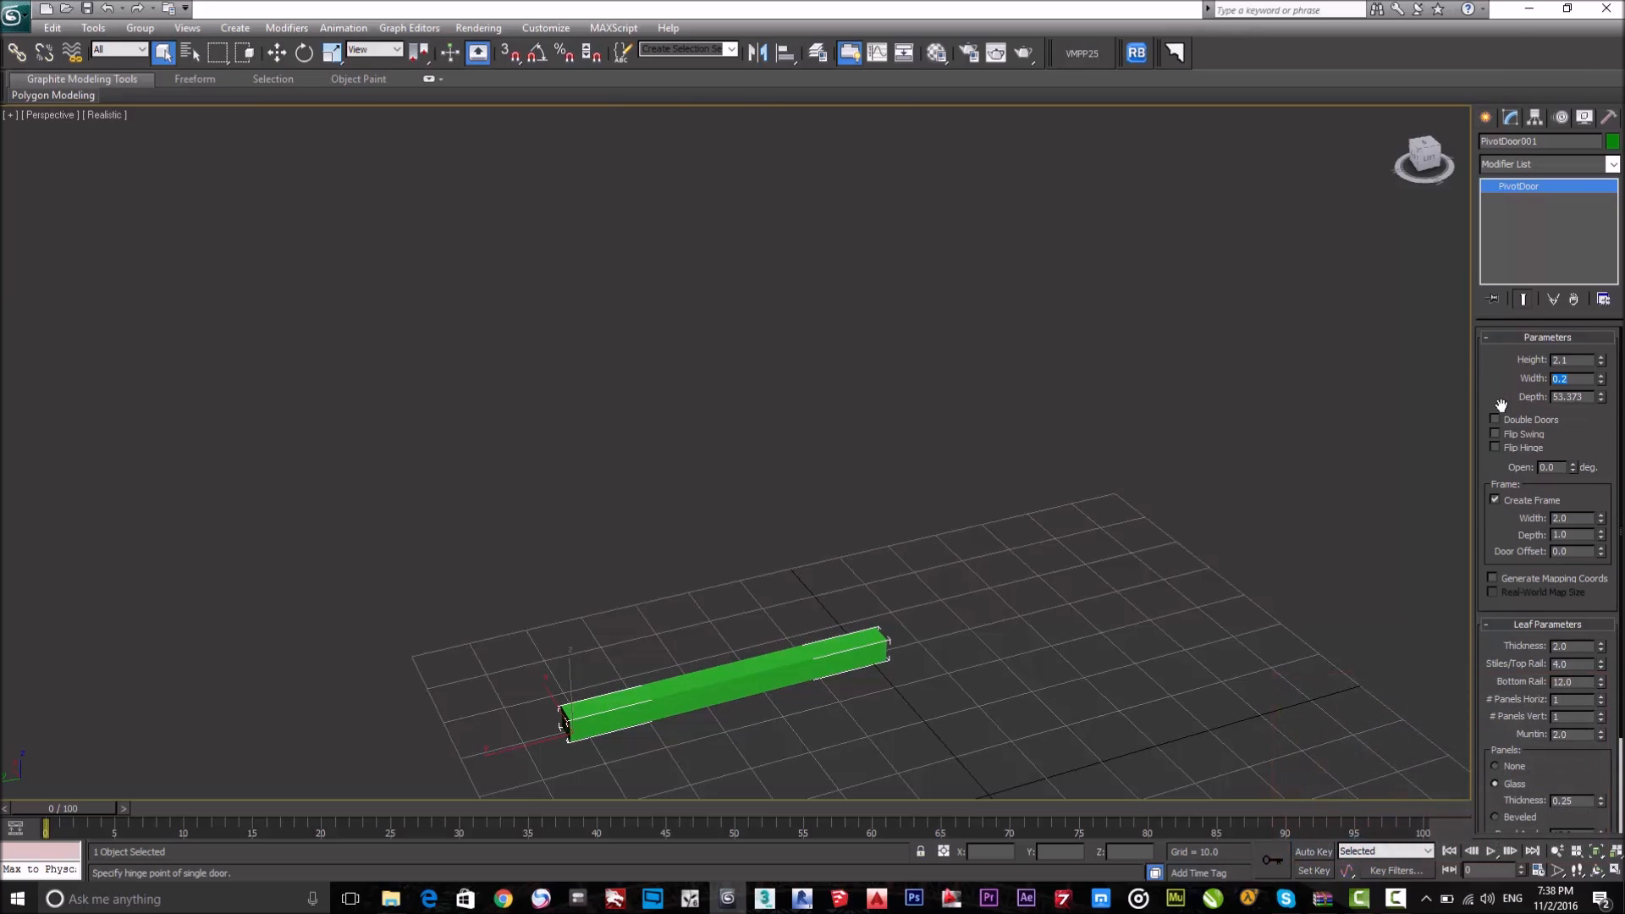
Set the pivot door's overall width to 1.0 and its depth to 0.2.
key(Tab)
drag(1599, 401, 1562, 396)
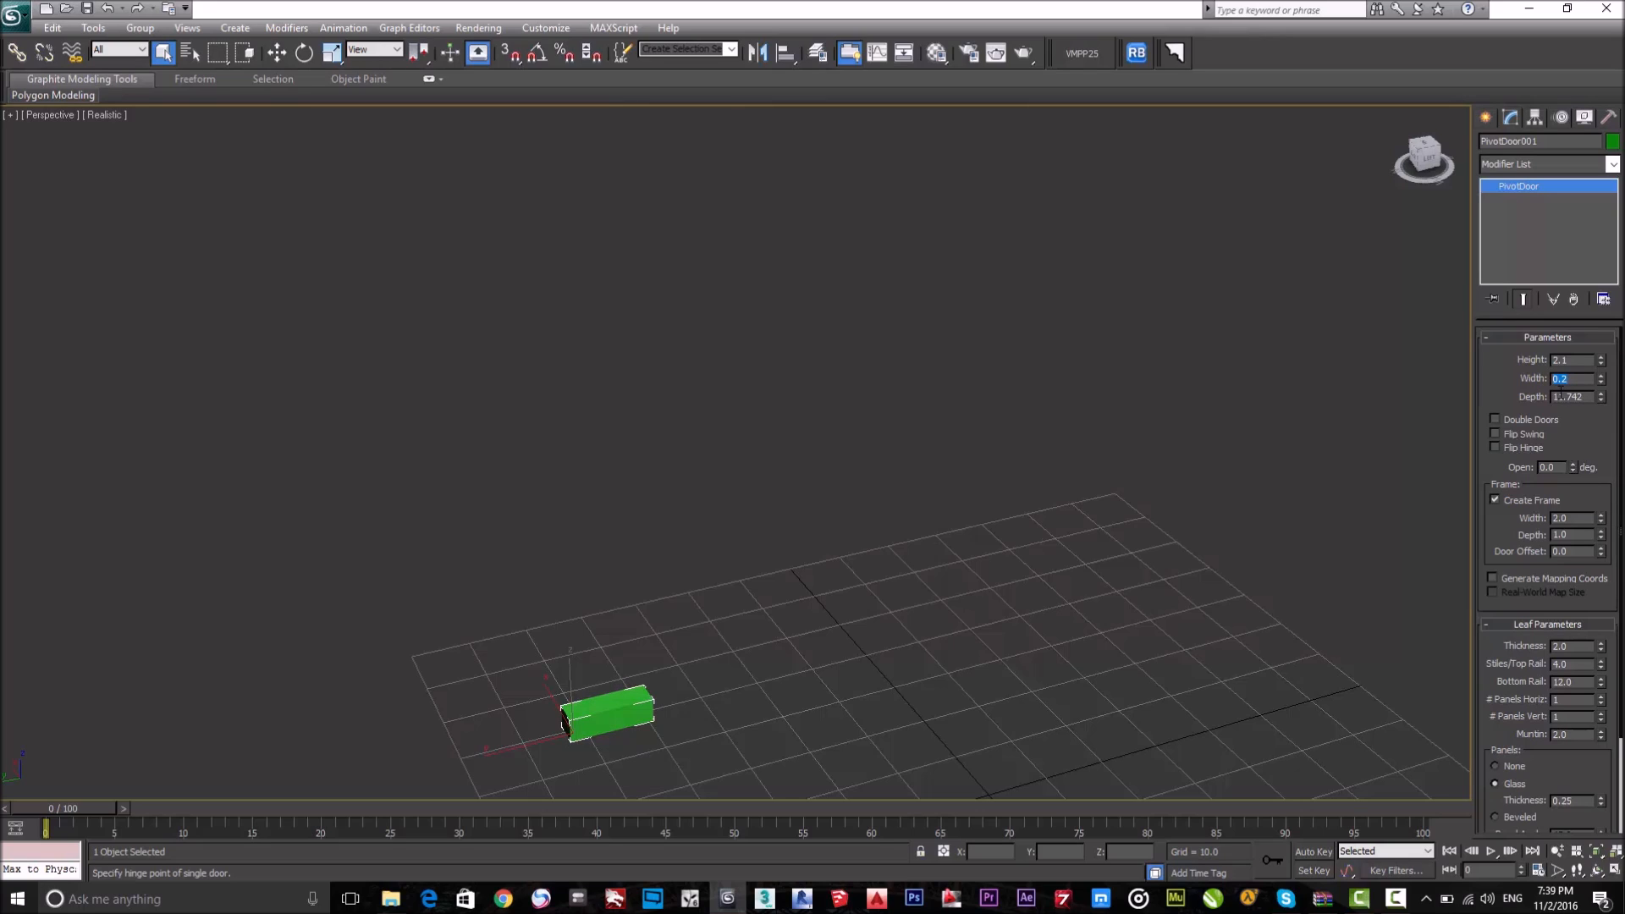
text(1)
key(Return)
drag(1588, 398, 1547, 401)
text(.2)
key(Return)
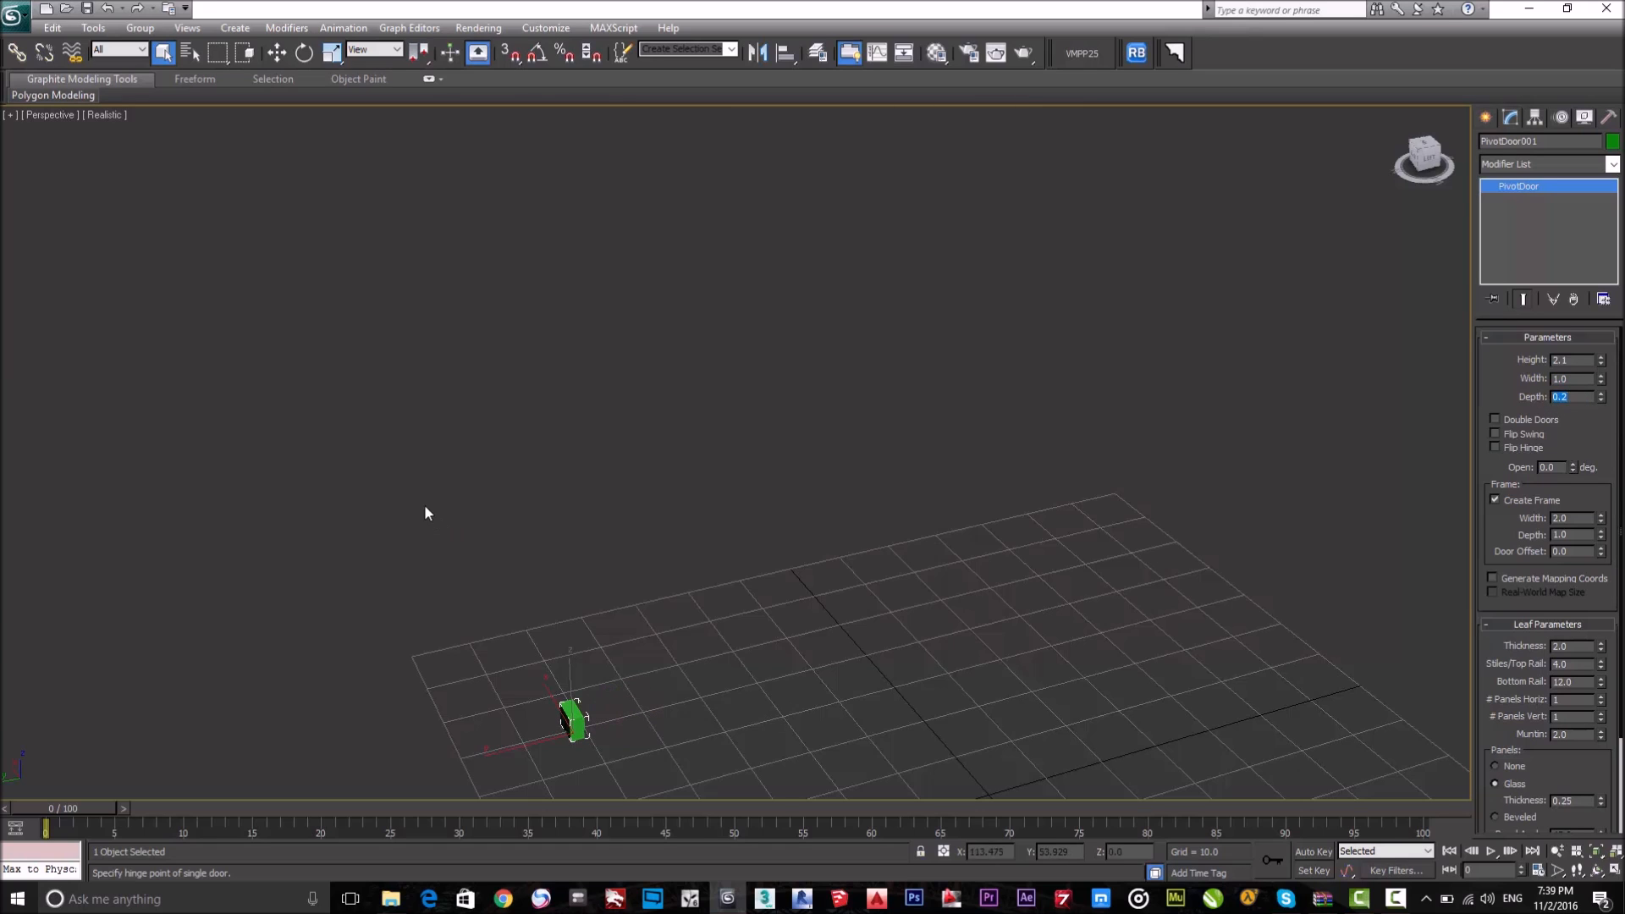
Set the width of the pivot door's frame to 0.07.
scroll(668, 668, down, 2)
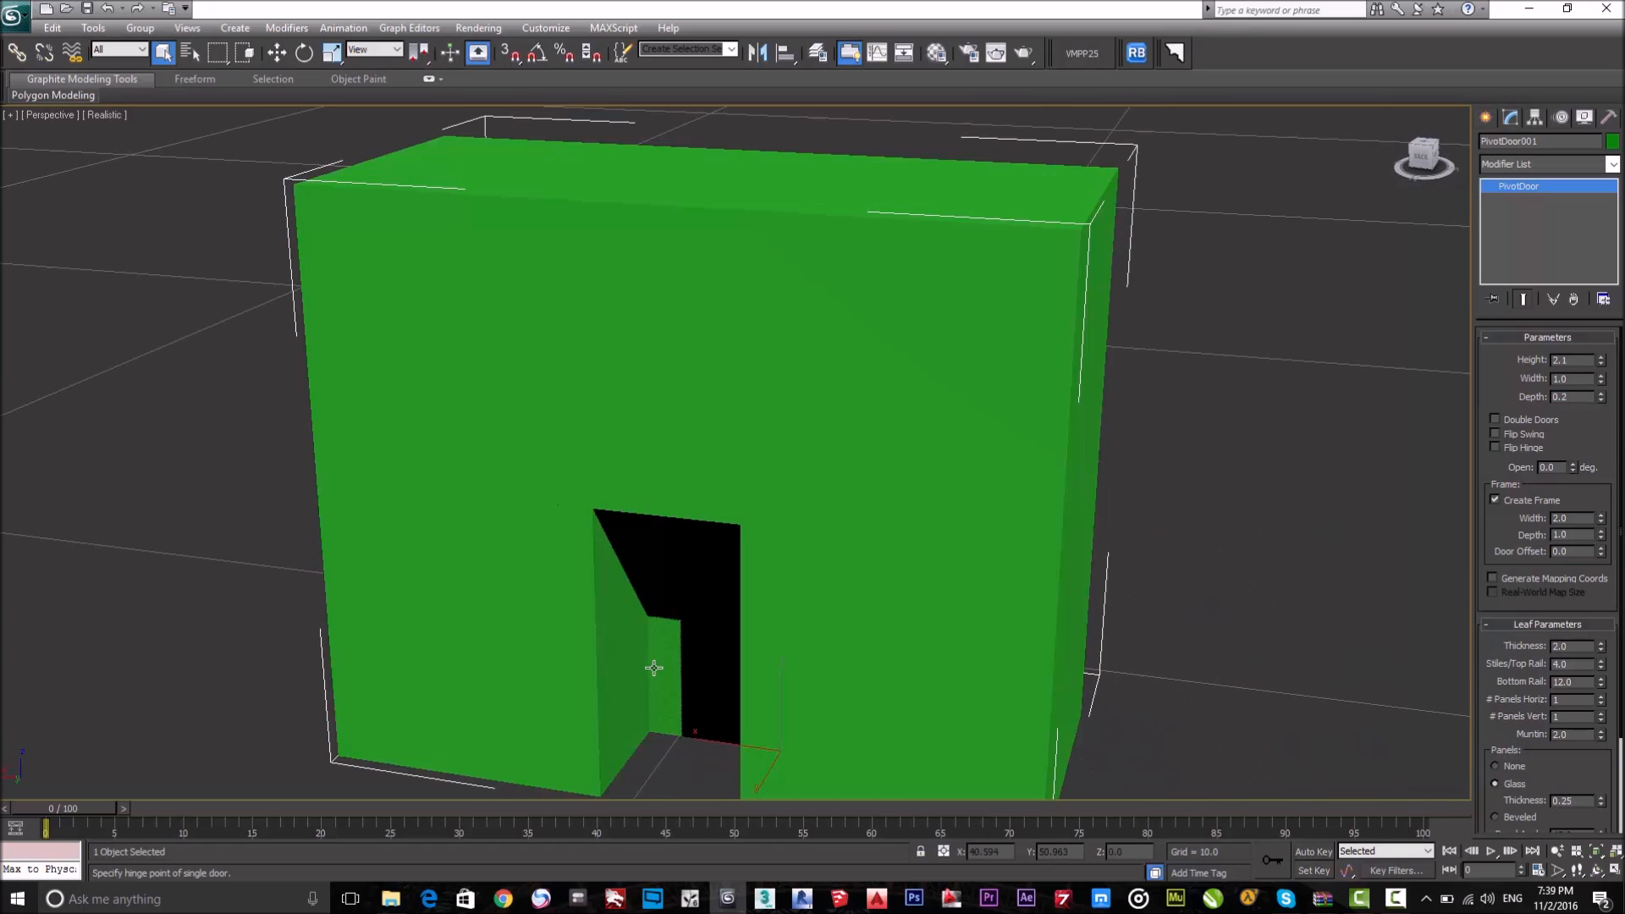
scroll(664, 562, down, 2)
alt+middle_drag(901, 571, 303, 303)
alt+middle_drag(817, 495, 790, 522)
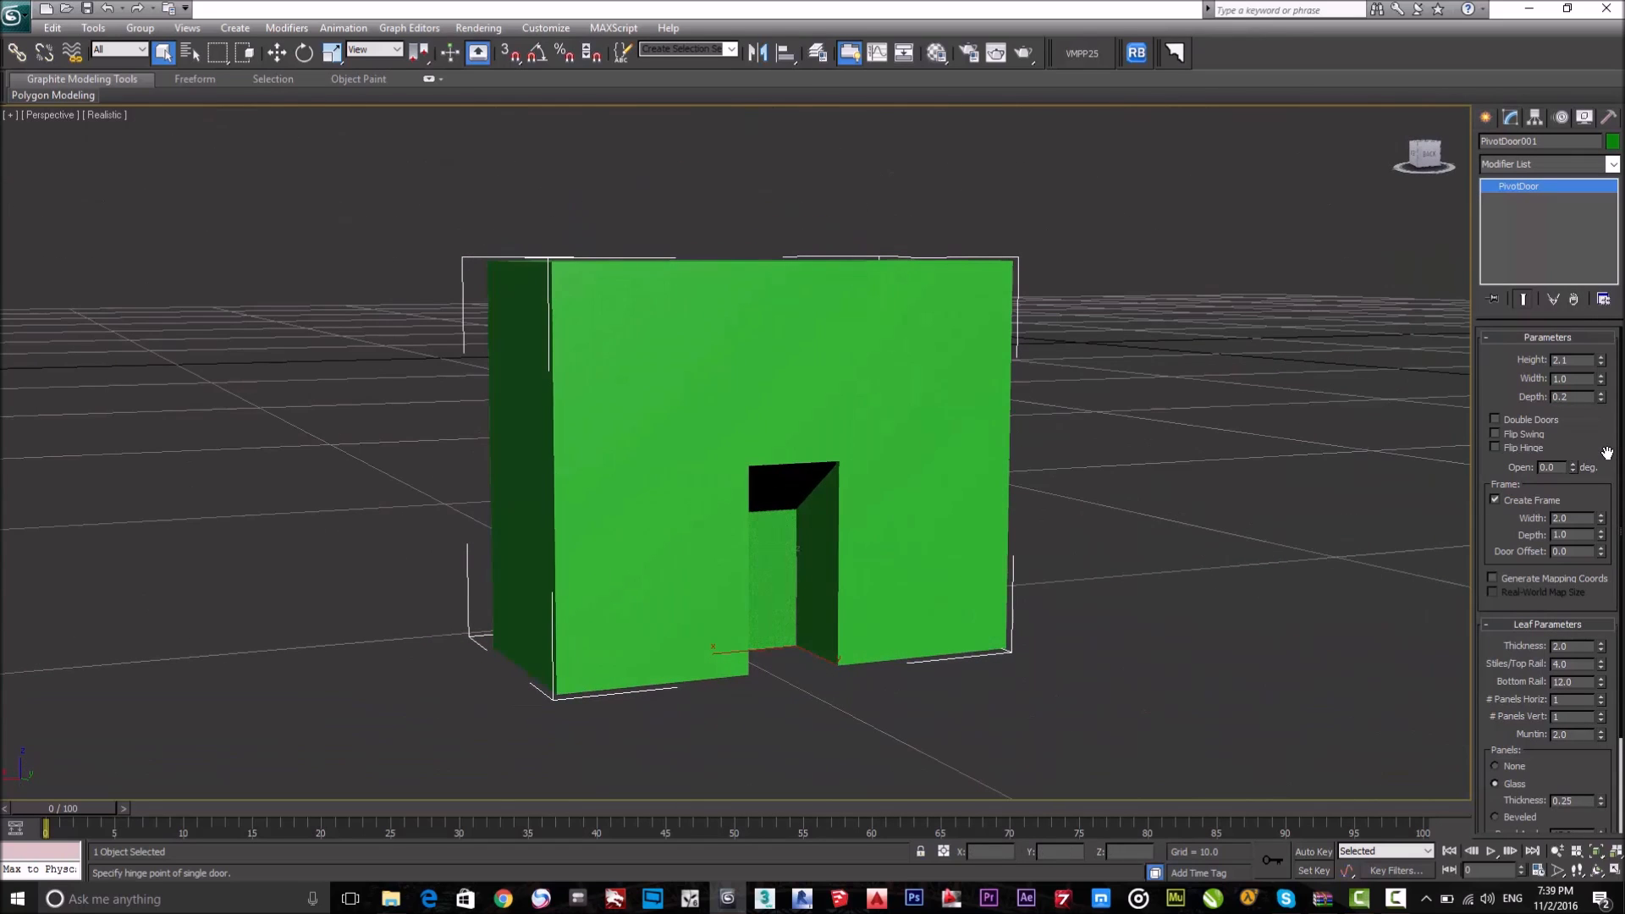
drag(1596, 439, 1597, 347)
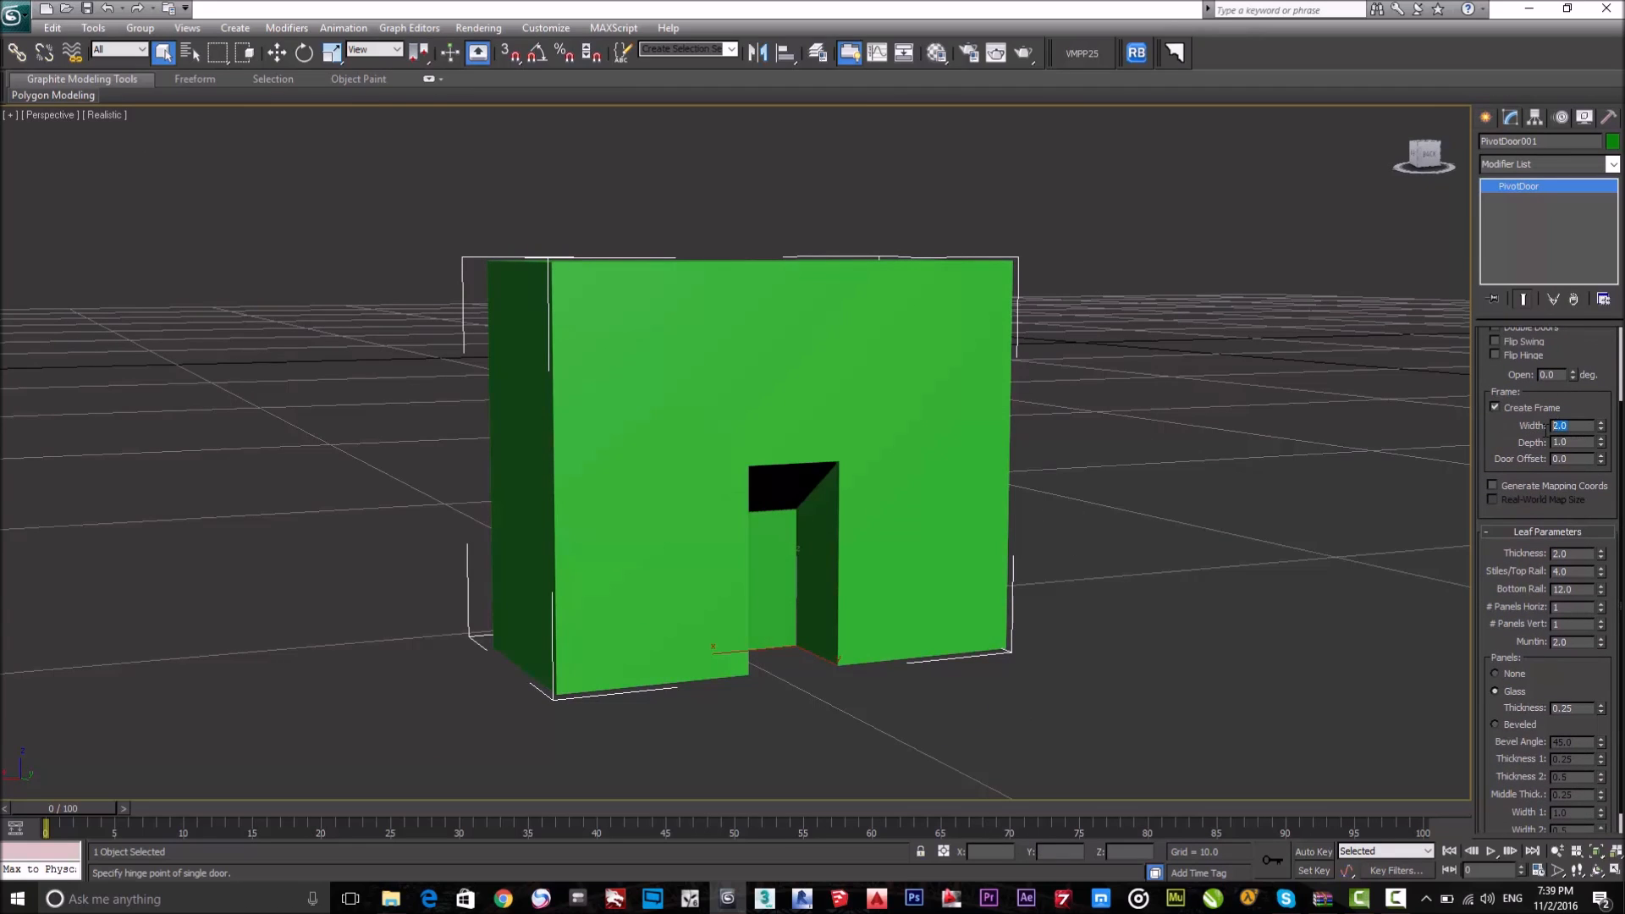
drag(1599, 431, 1614, 482)
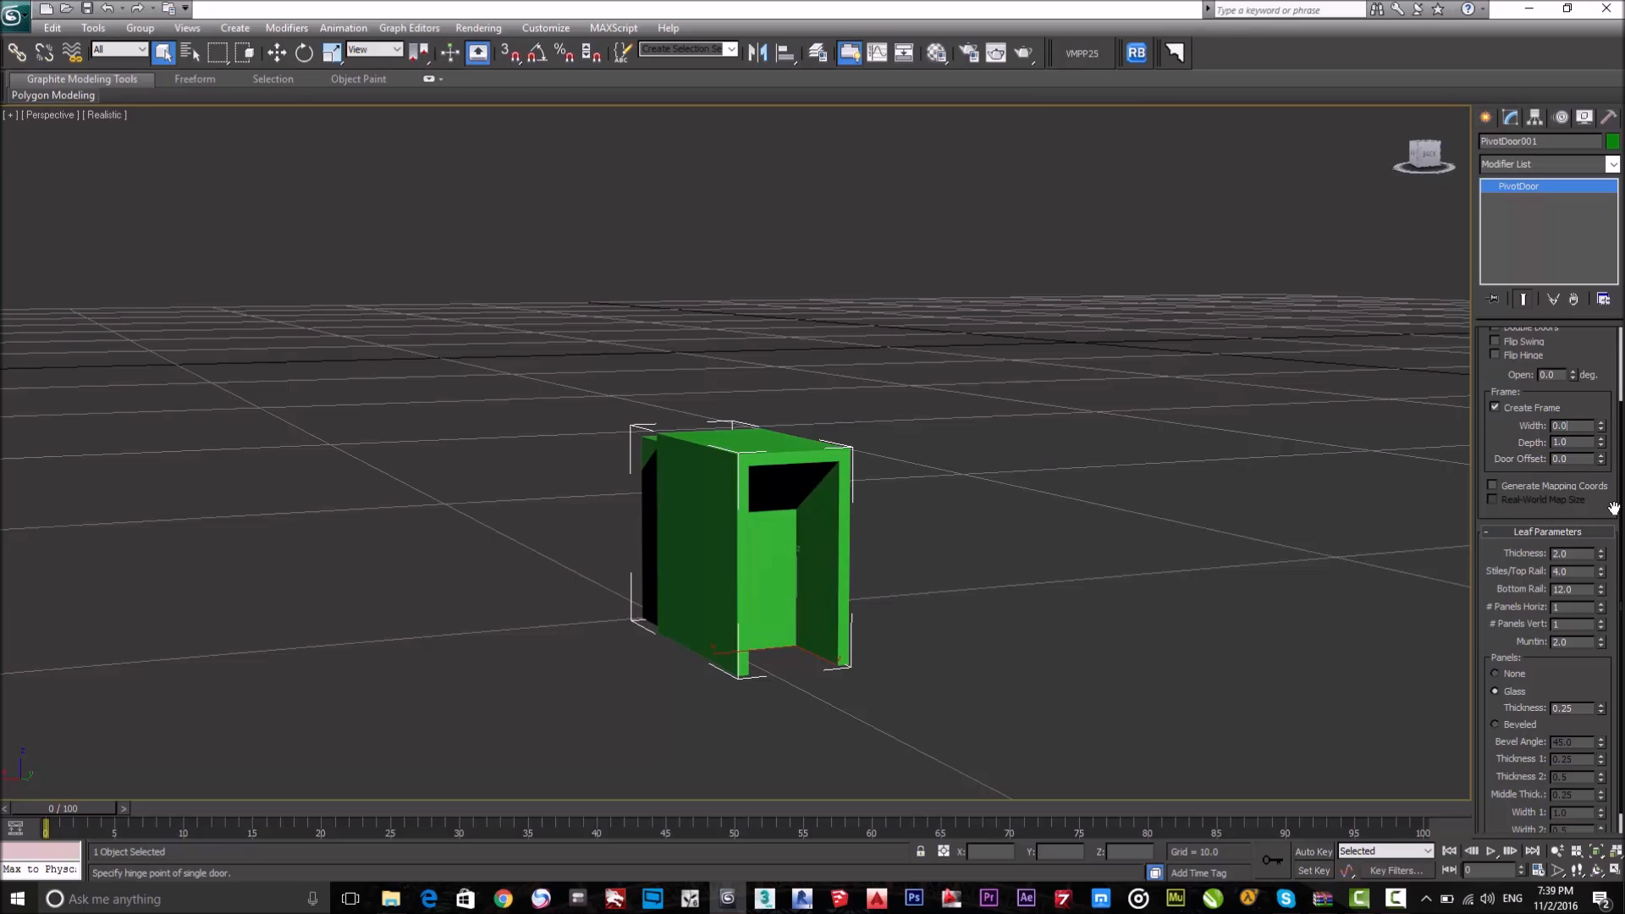
key(Return)
Set the depth of the pivot door's frame to 0.05.
middle_drag(1050, 607, 947, 622)
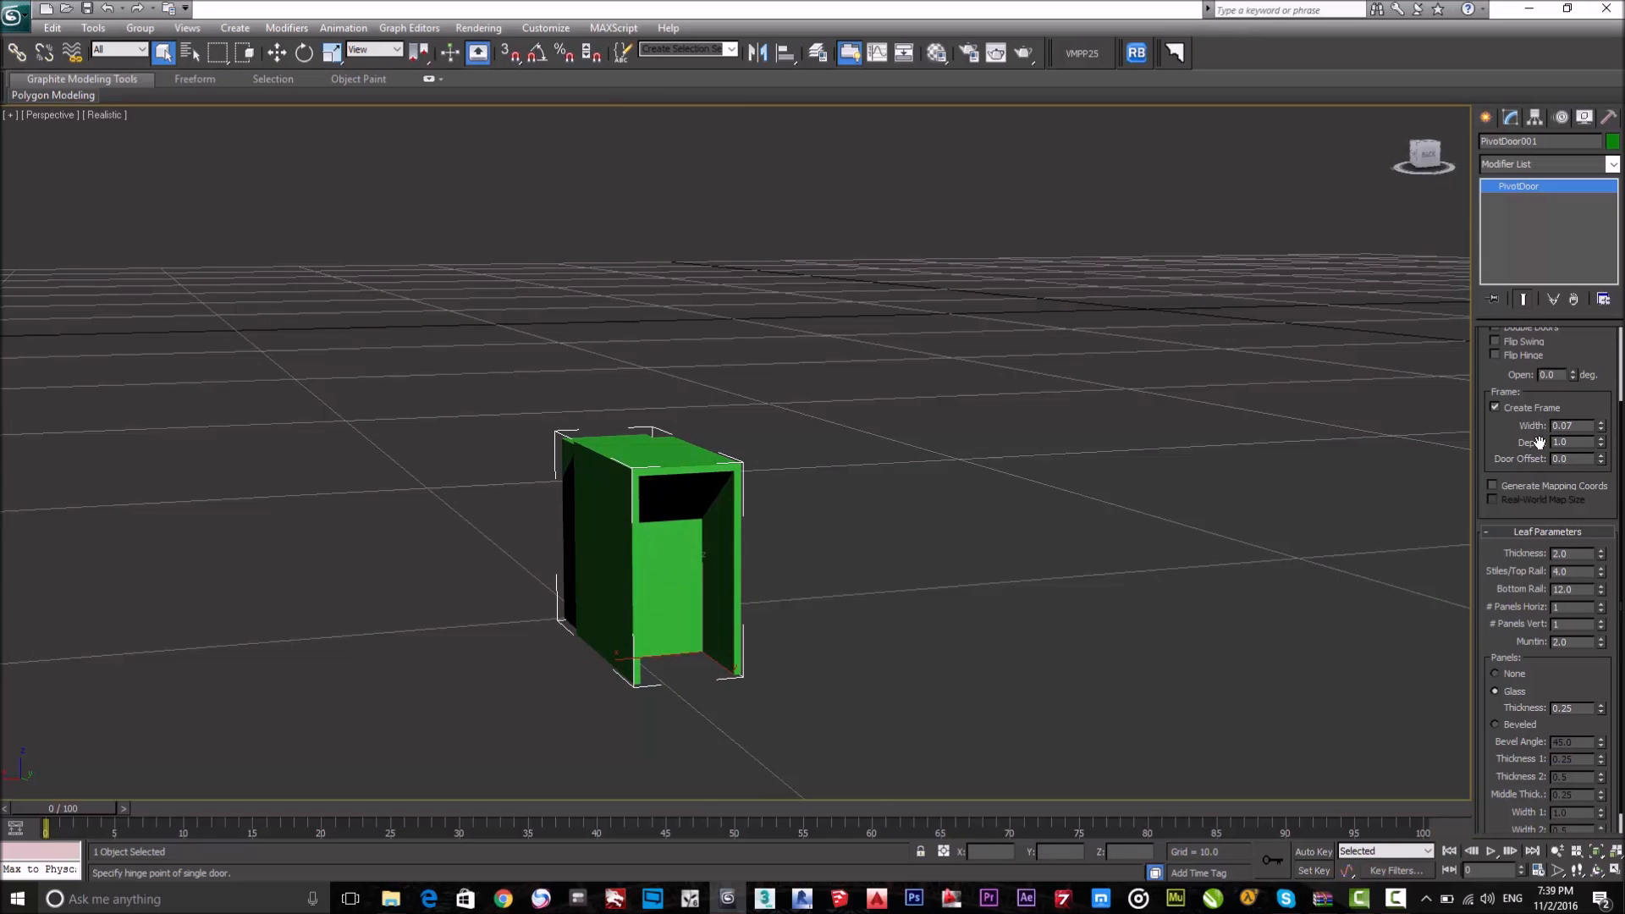
drag(1599, 443, 1599, 525)
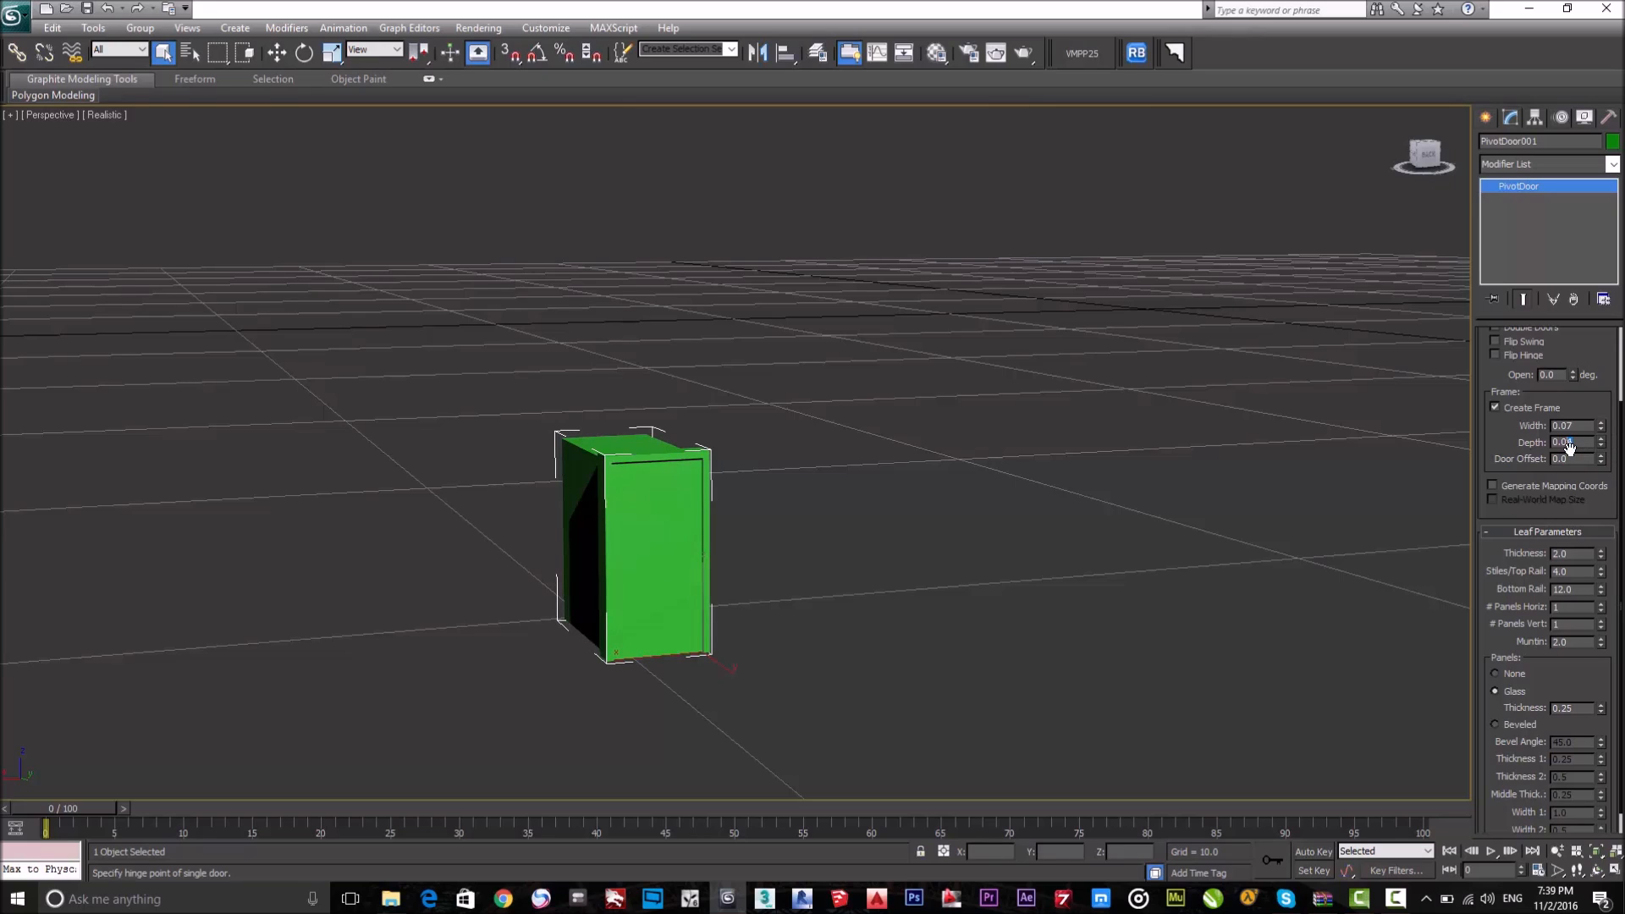
key(Return)
scroll(1515, 461, down, 1)
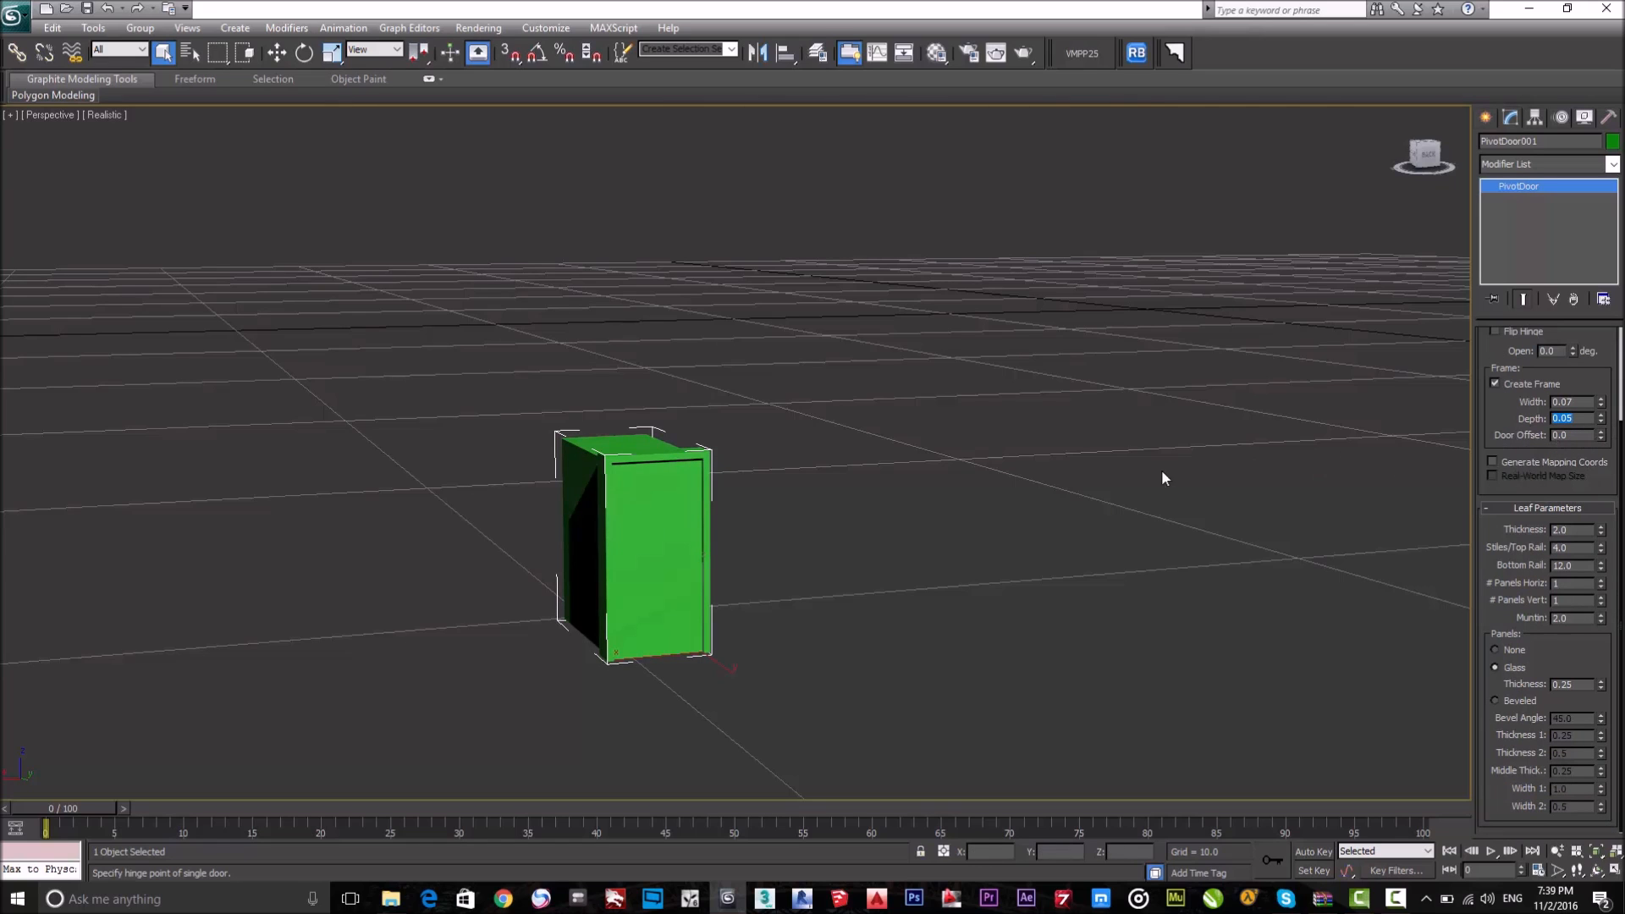
alt+middle_drag(562, 474, 789, 508)
alt+middle_drag(743, 482, 972, 496)
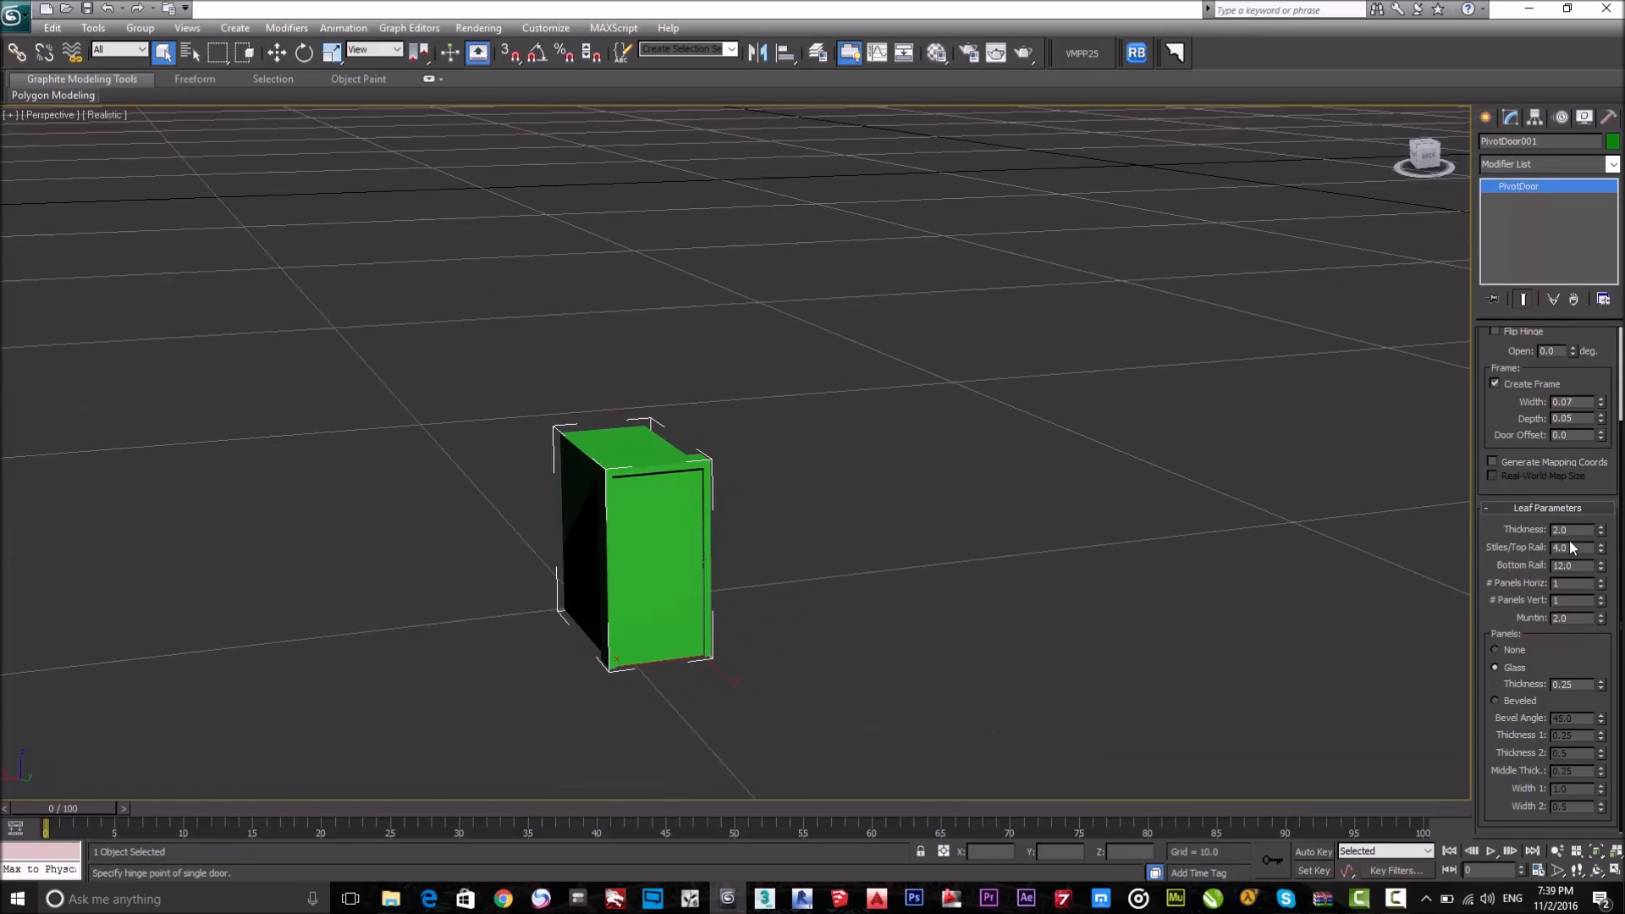
Set the thickness of the door leaf to 0.1.
drag(1605, 529, 1599, 564)
alt+middle_drag(897, 542, 1171, 341)
scroll(881, 536, up, 5)
scroll(873, 297, up, 3)
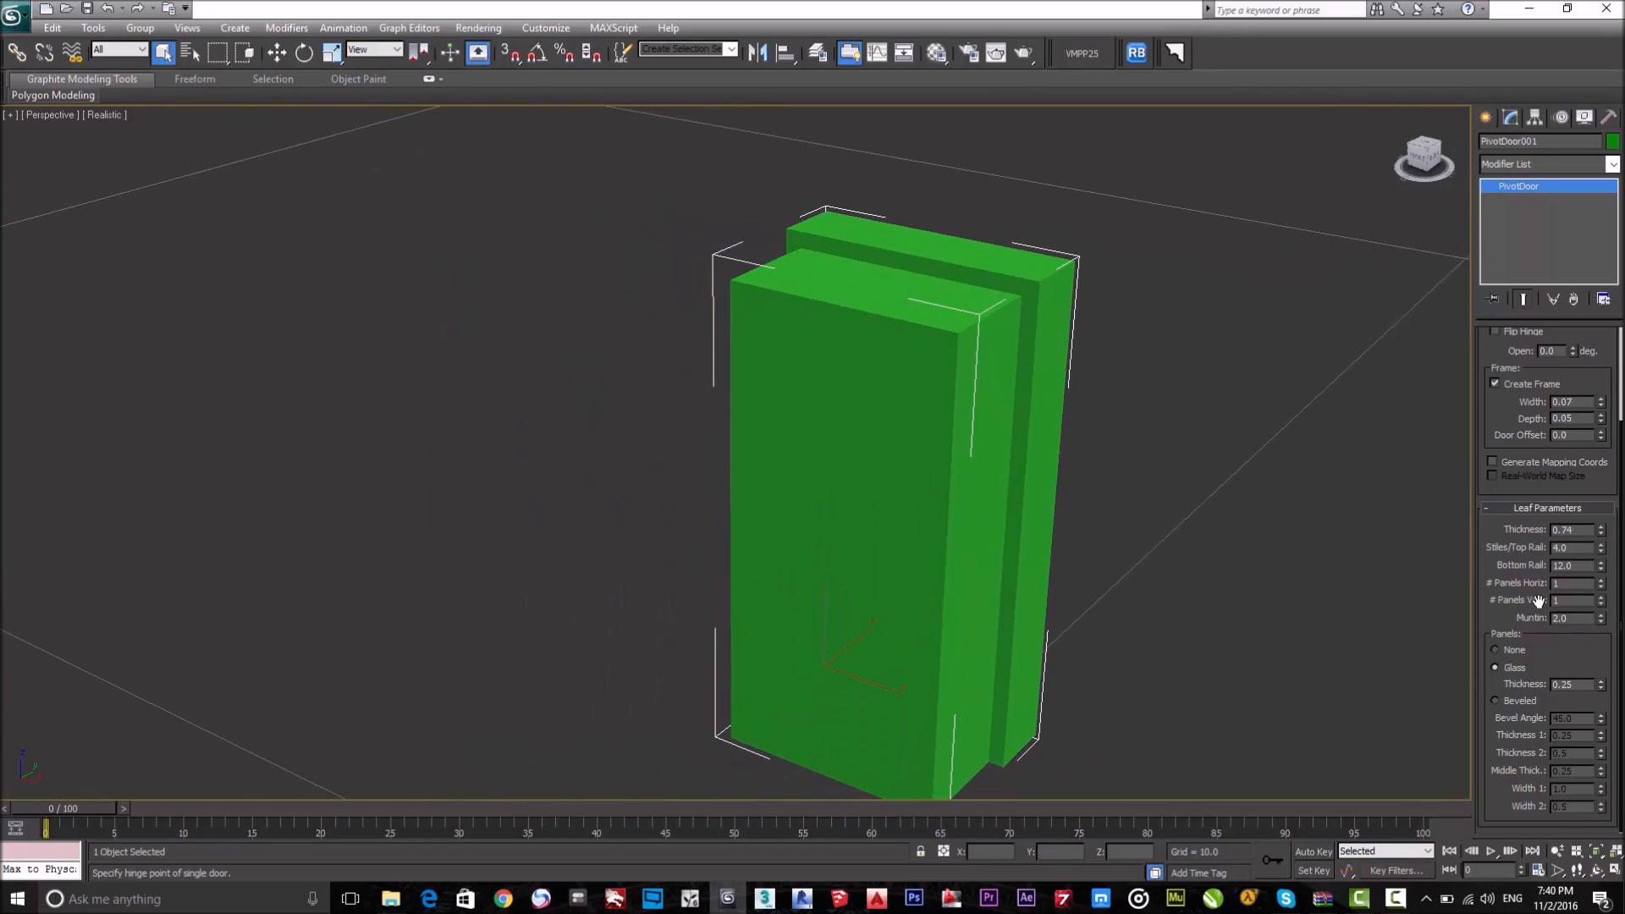
drag(1600, 530, 1608, 575)
alt+middle_drag(718, 428, 800, 367)
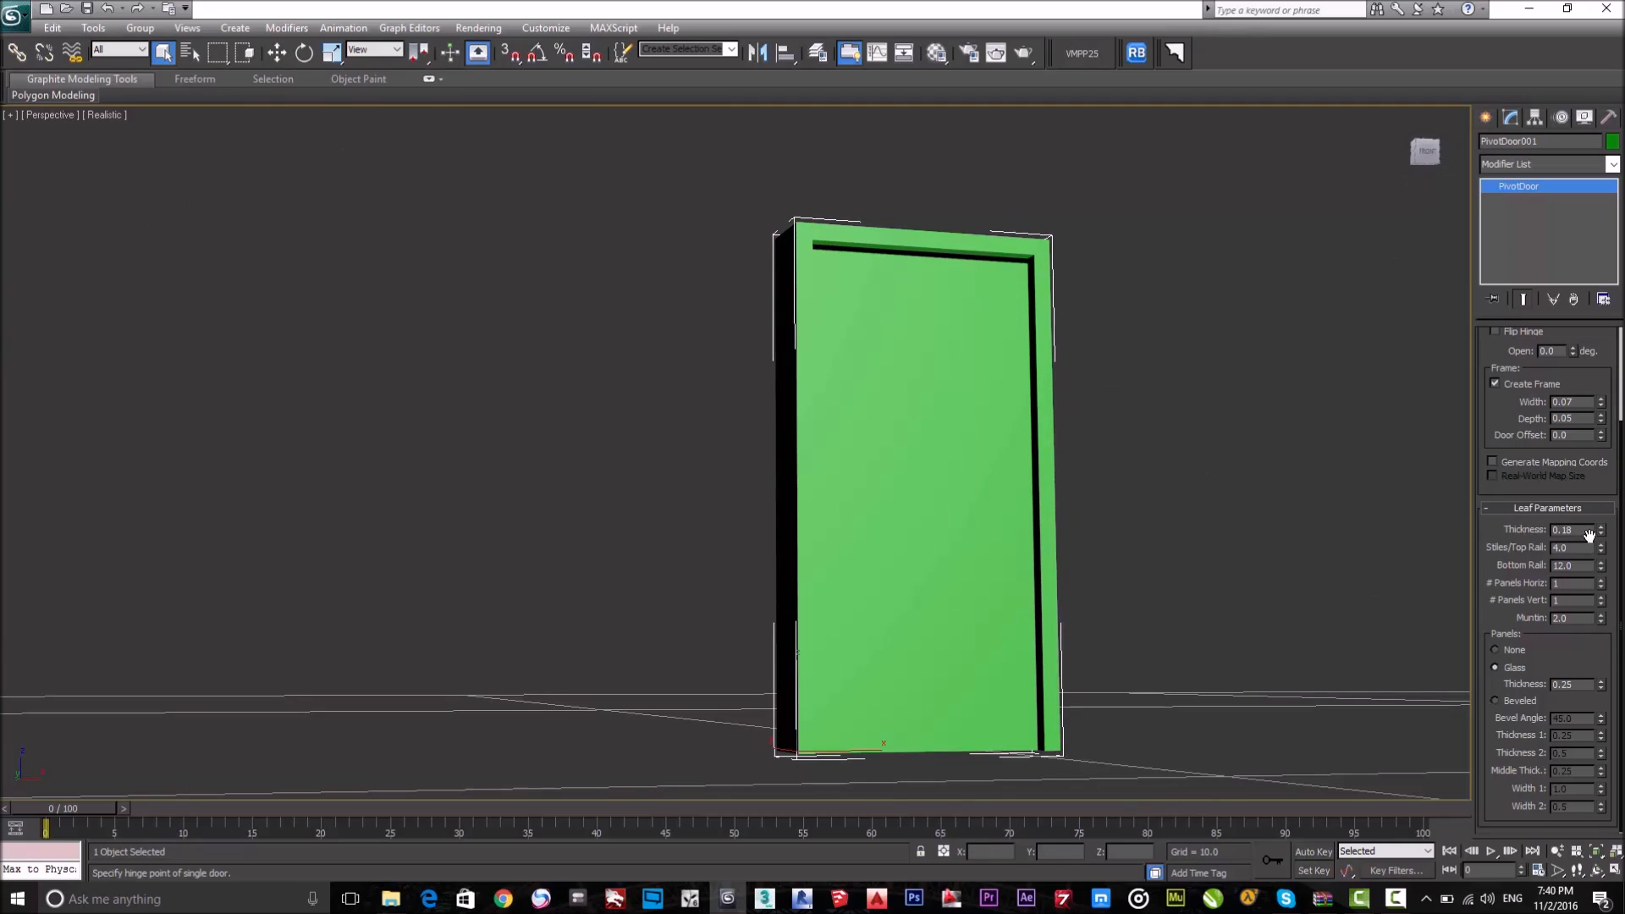
drag(1601, 544, 1602, 551)
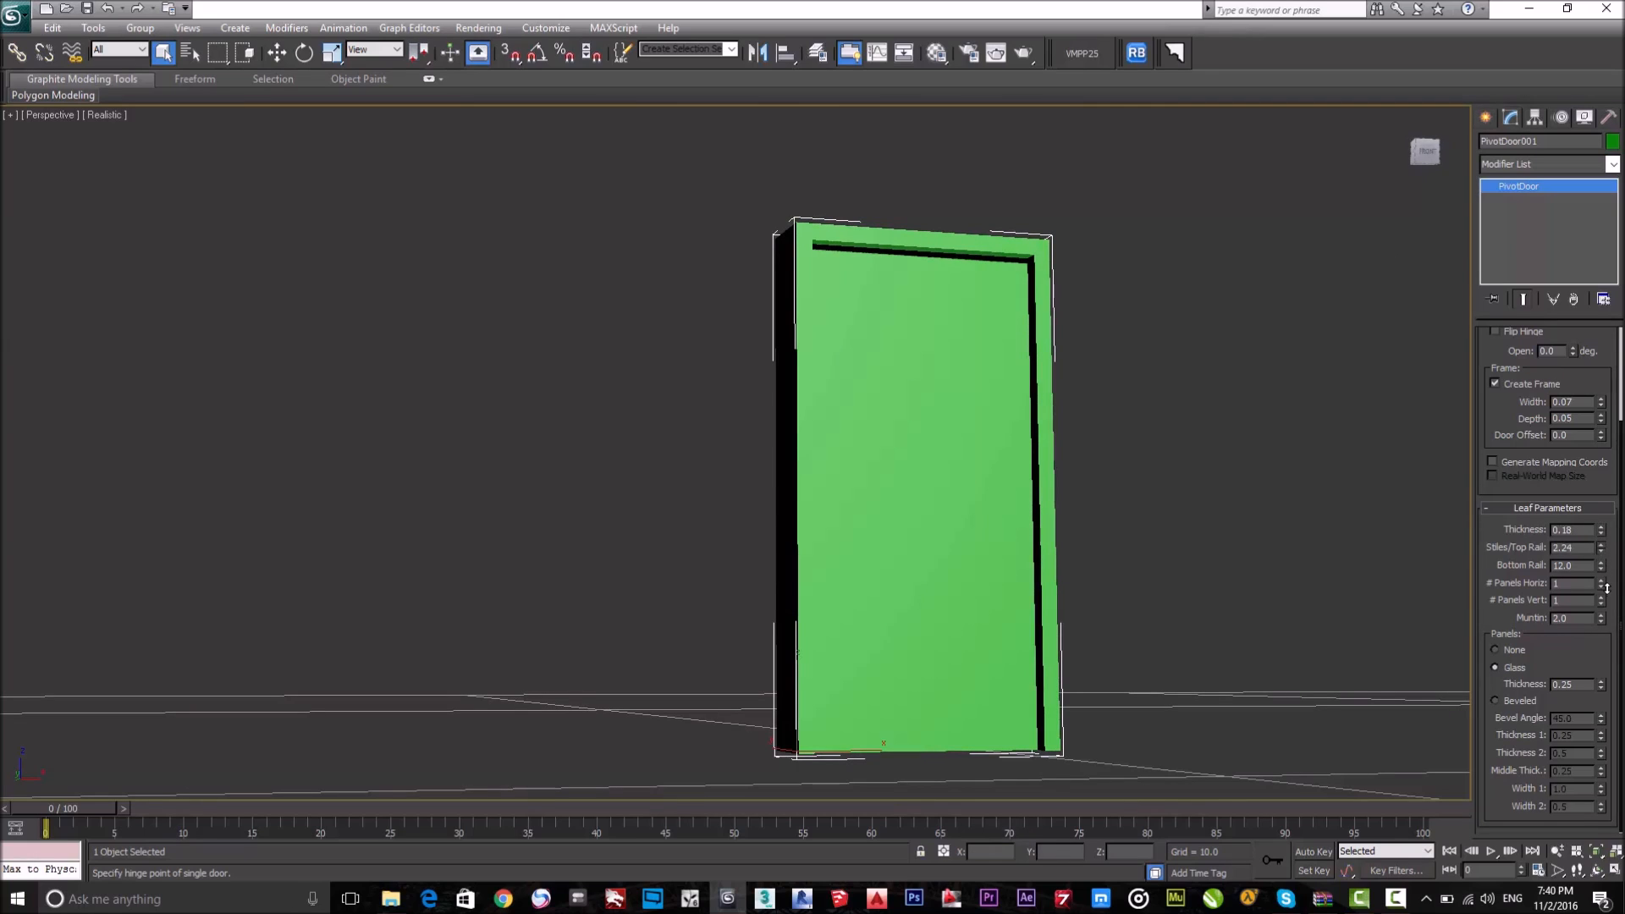
key(ctrl+z)
drag(1601, 528, 1602, 527)
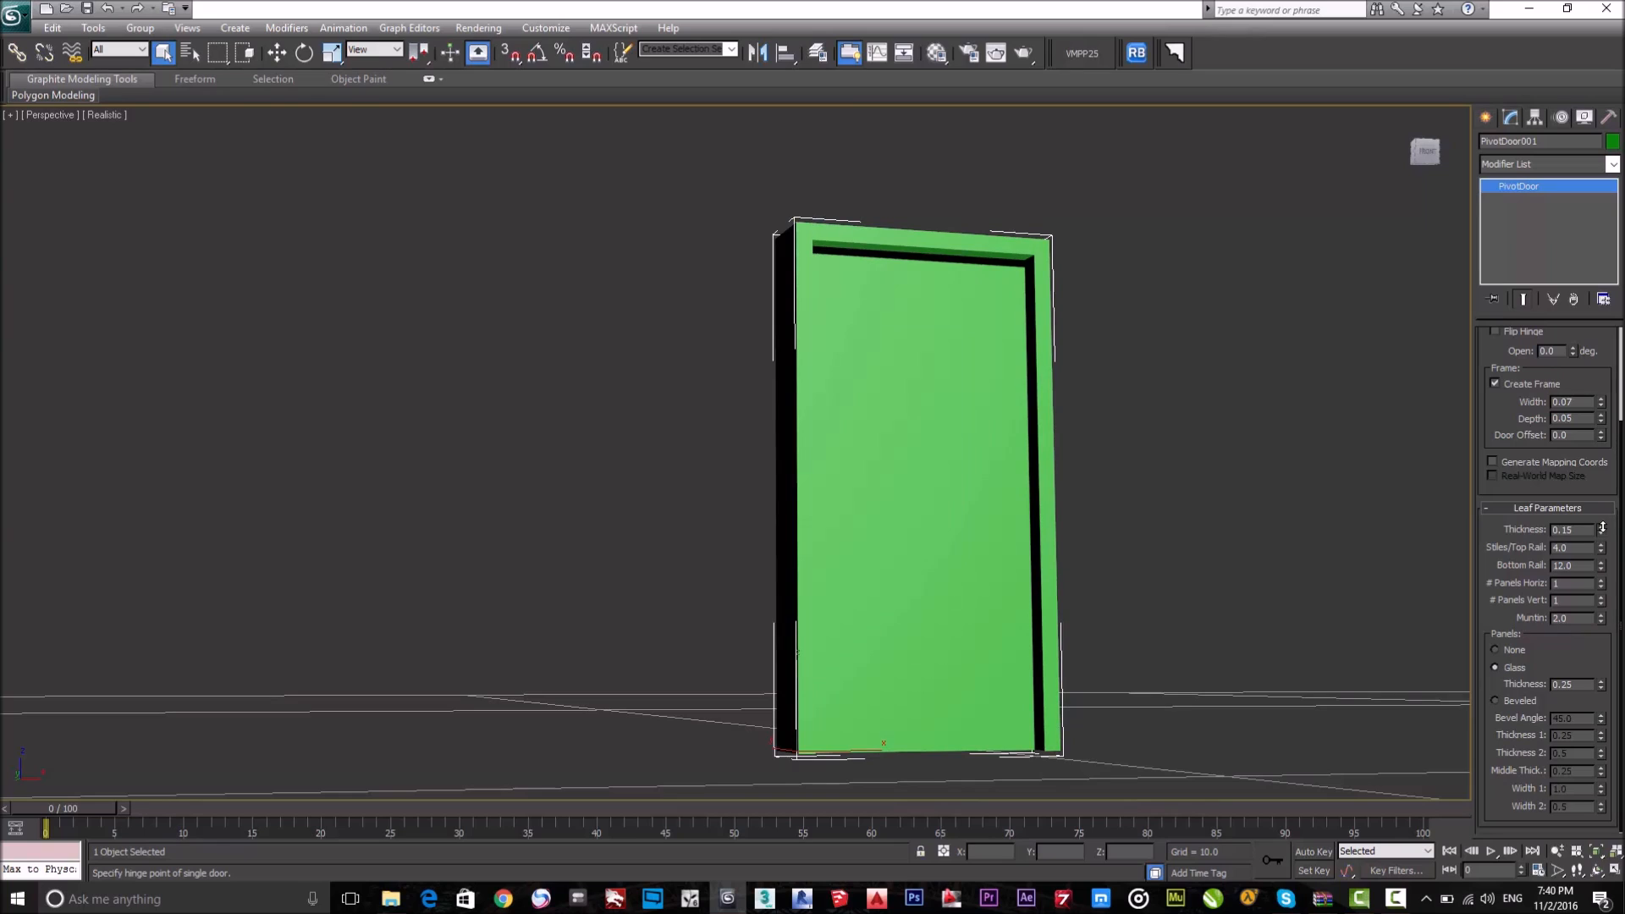
drag(1602, 527, 1601, 530)
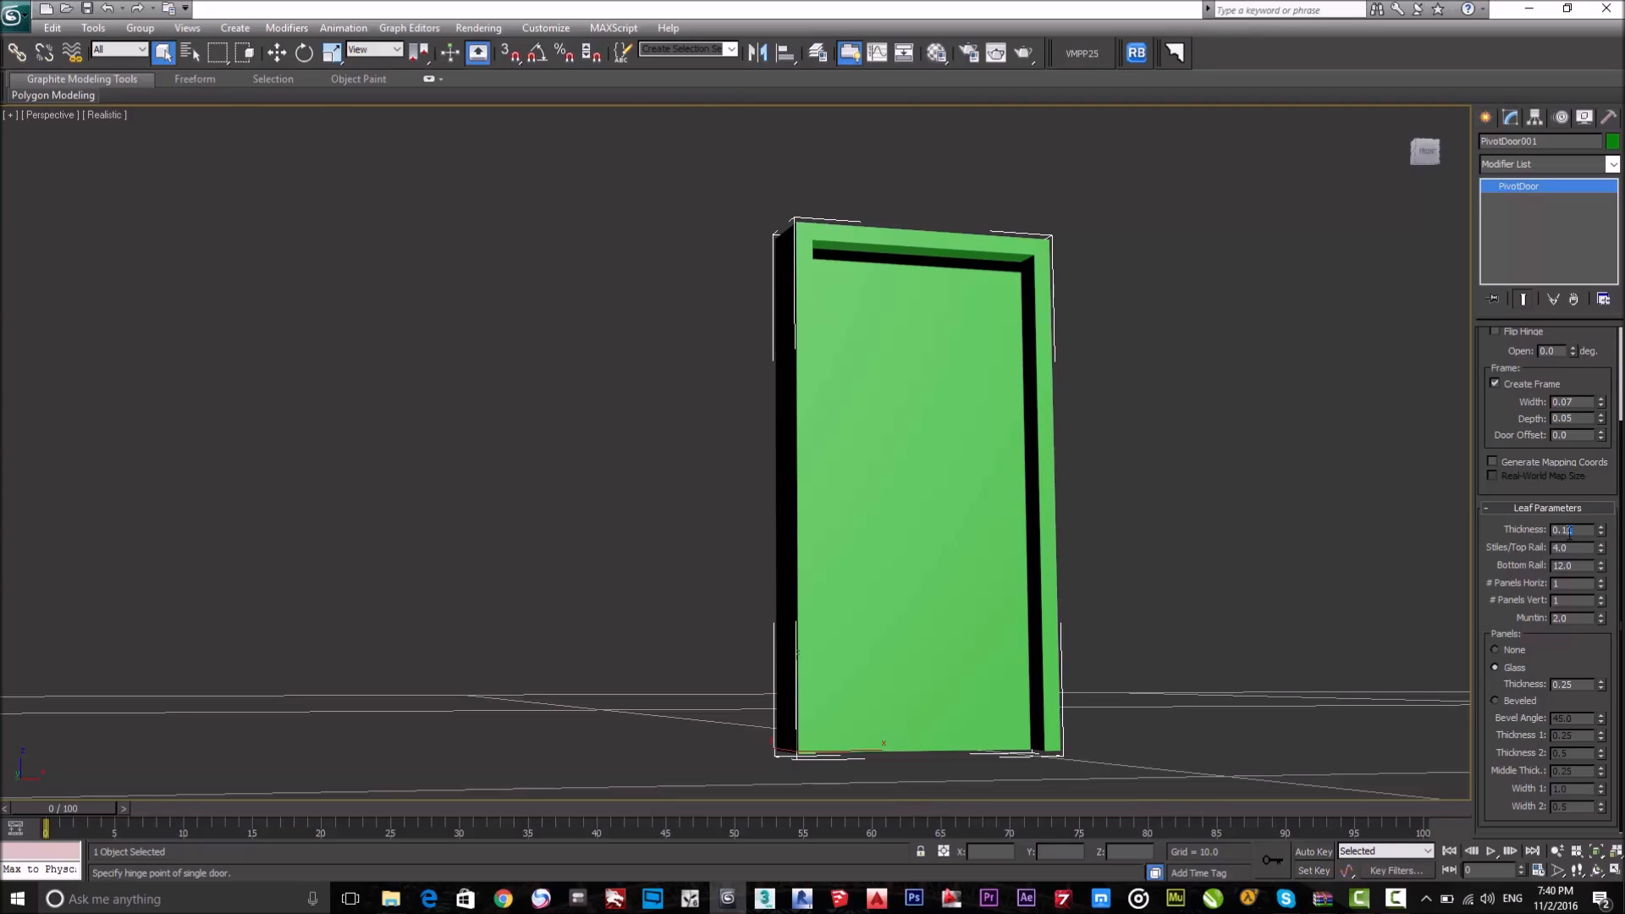
key(BackSpace)
key(Return)
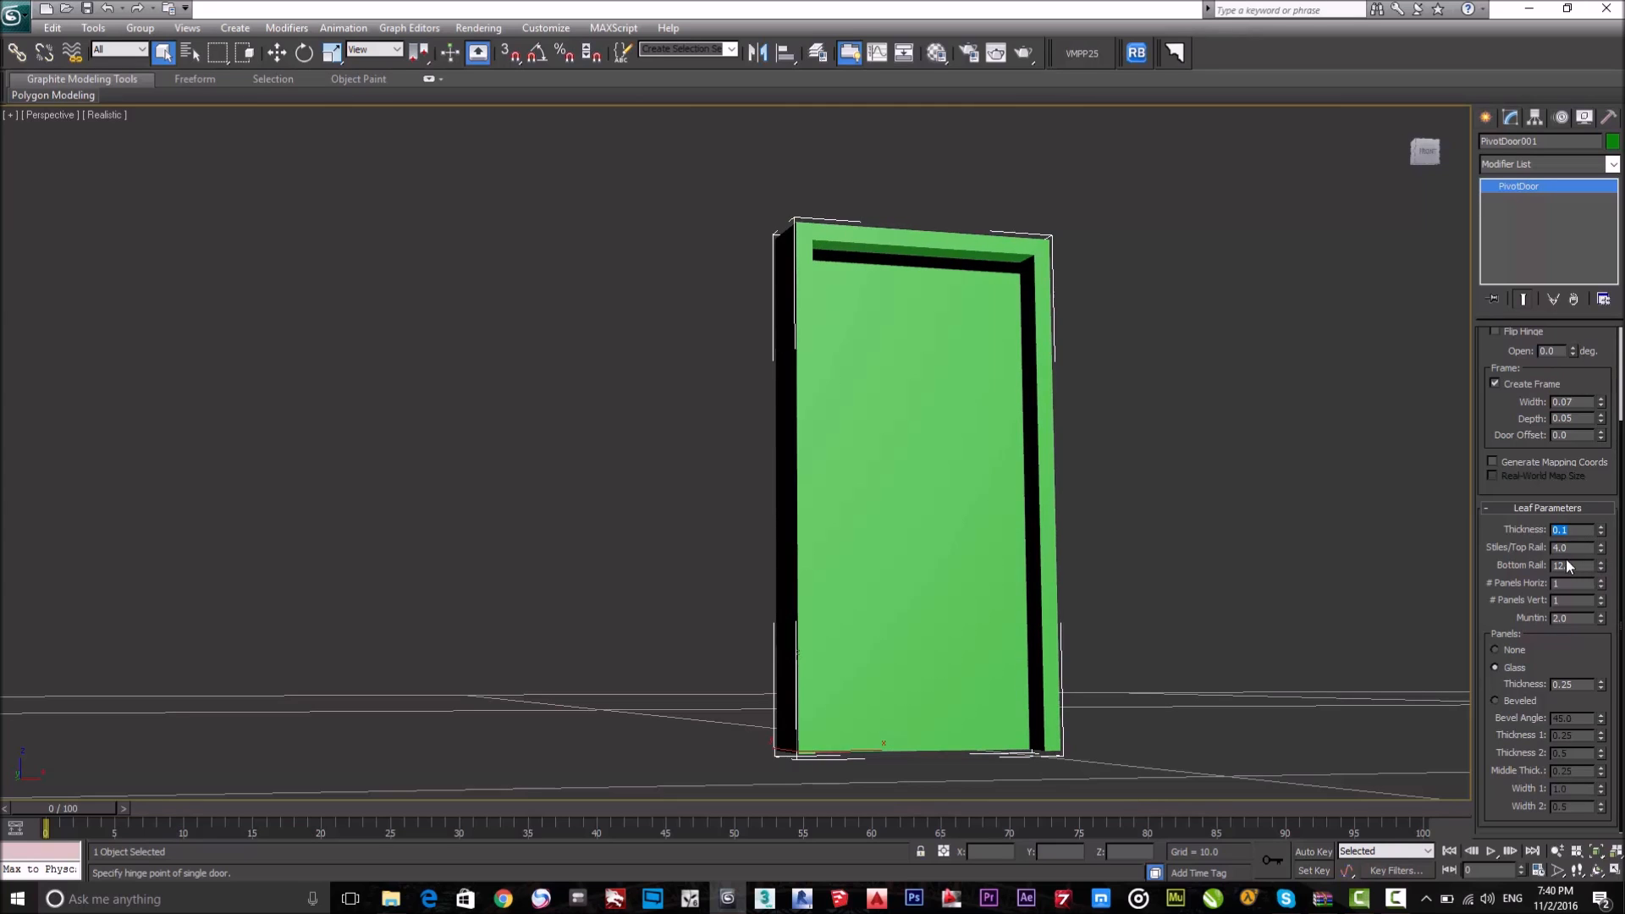
Reduce the leaf's stiles/top rail width to 0.64.
alt+middle_drag(858, 327, 609, 352)
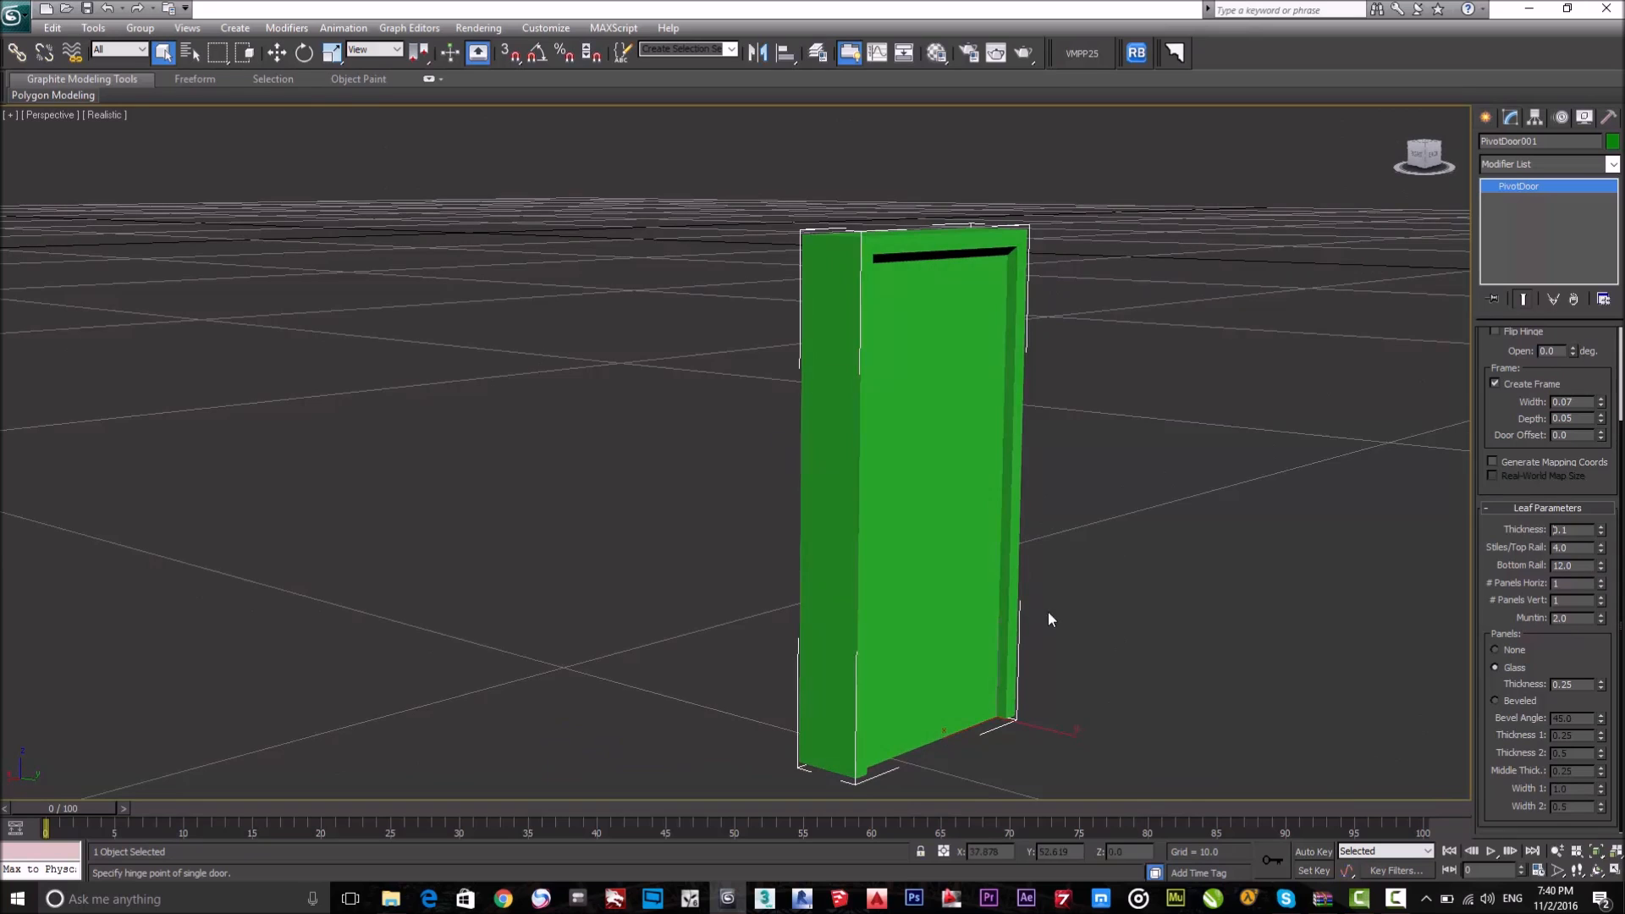
middle_drag(1117, 643, 938, 539)
scroll(700, 508, up, 2)
scroll(797, 506, down, 4)
alt+middle_drag(797, 506, 777, 531)
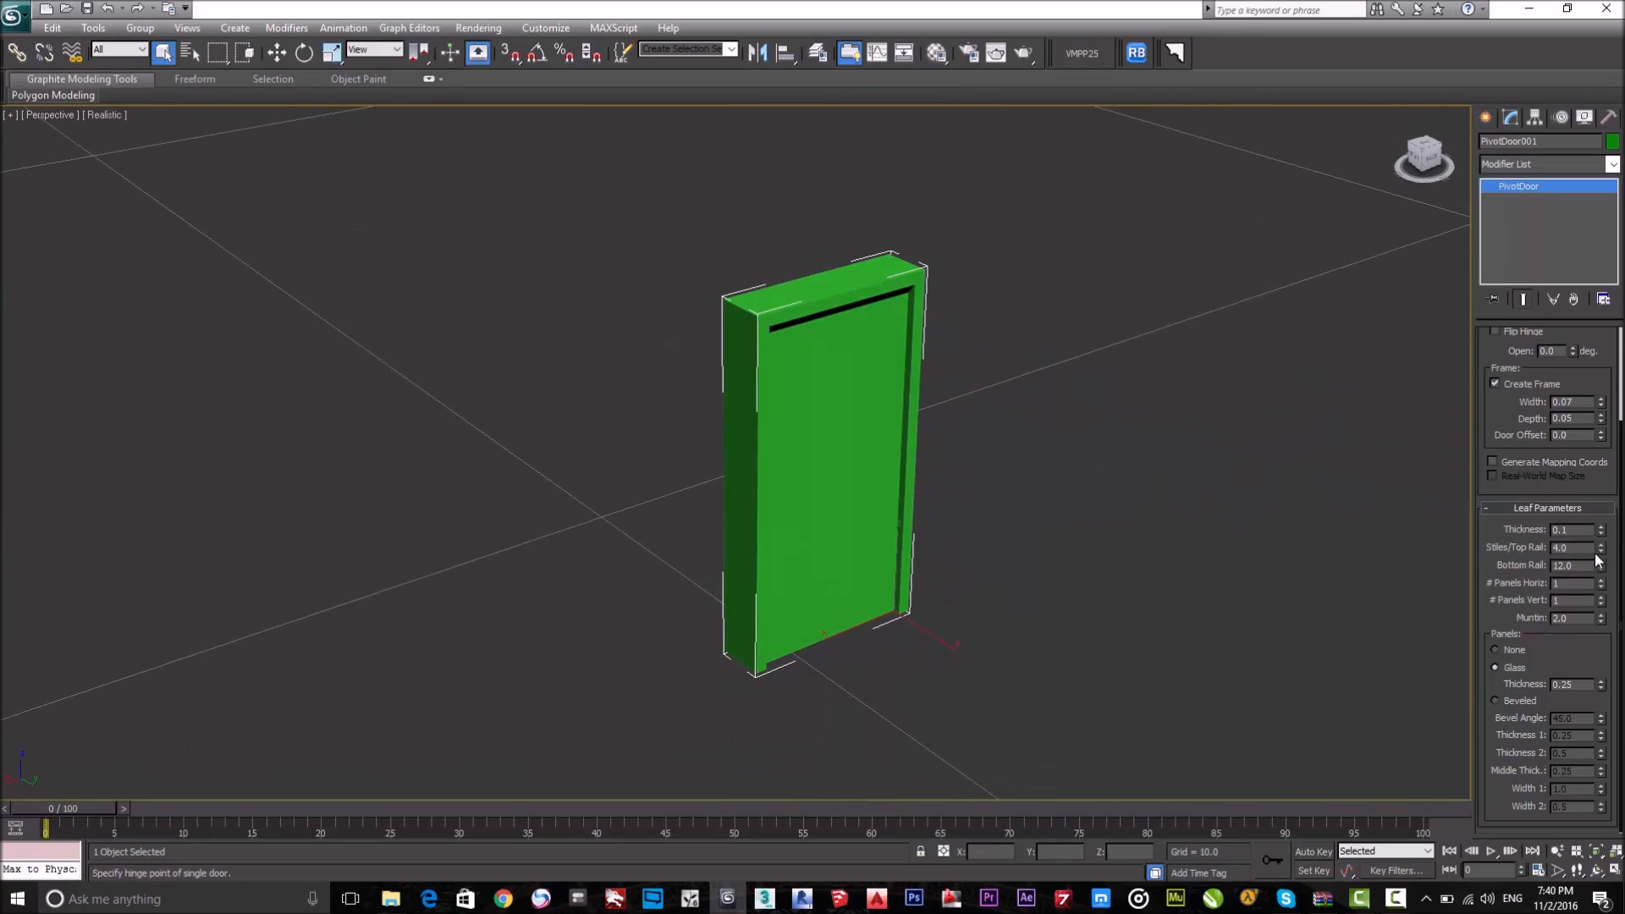
drag(1600, 551, 1590, 649)
alt+middle_drag(982, 474, 1077, 476)
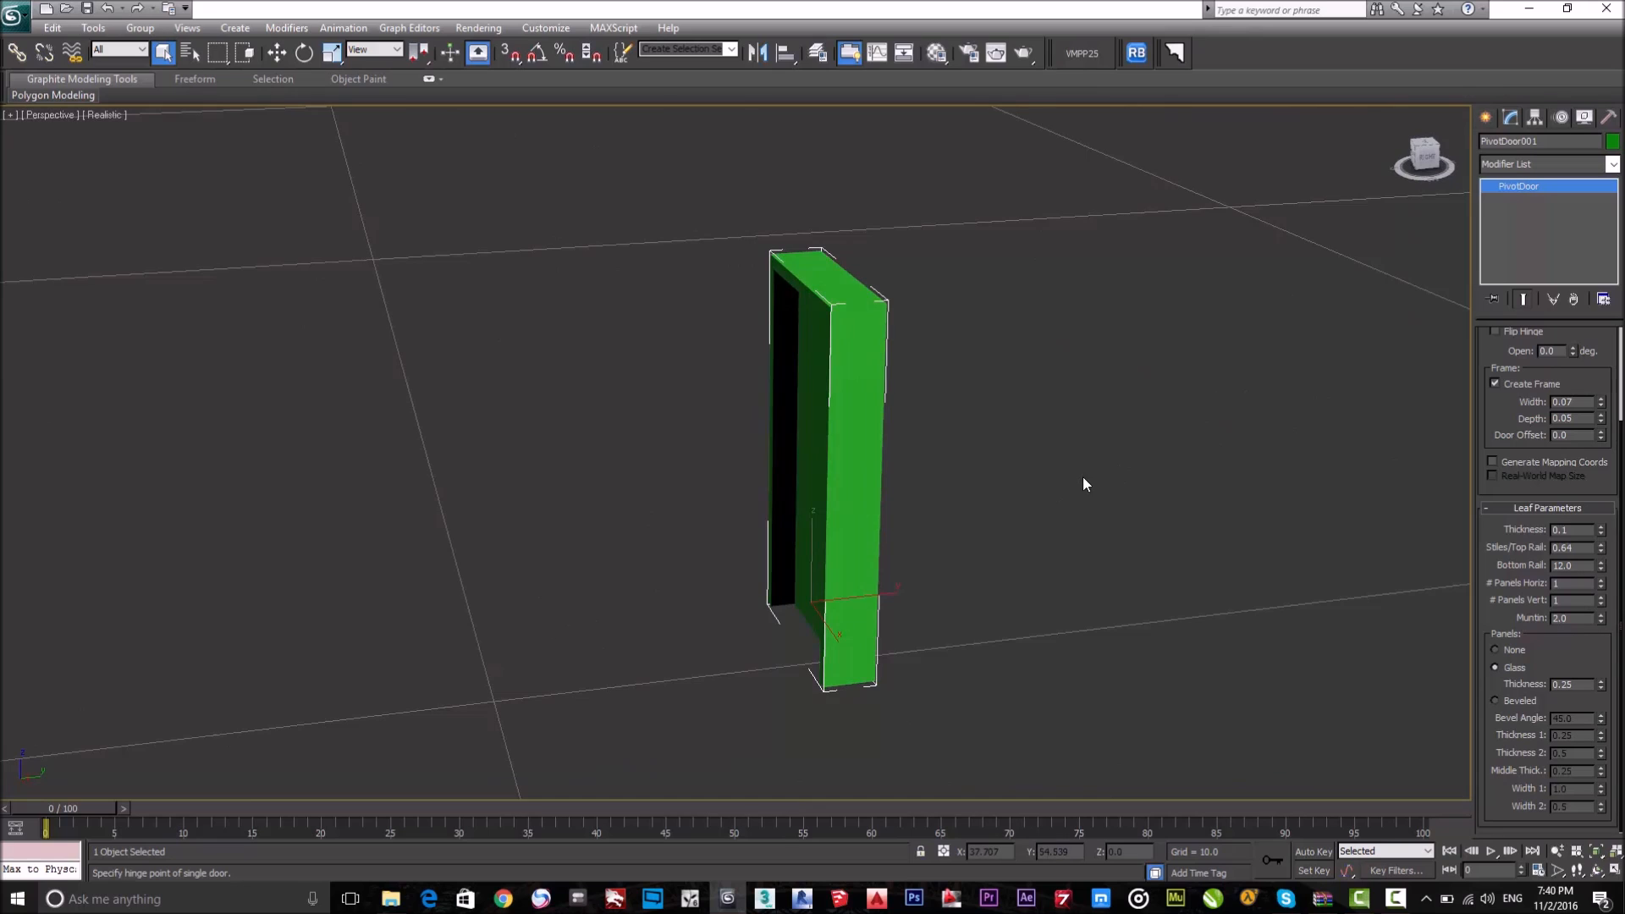
Show the door in wireframe and set the leaf's stiles/top rail width to 0.15.
key(F3)
mouse_move(1105, 490)
alt+middle_down()
mouse_move(991, 501)
mouse_move(998, 485)
alt+middle_up()
drag(1600, 549, 1600, 760)
drag(1559, 616, 1554, 552)
click(1567, 552)
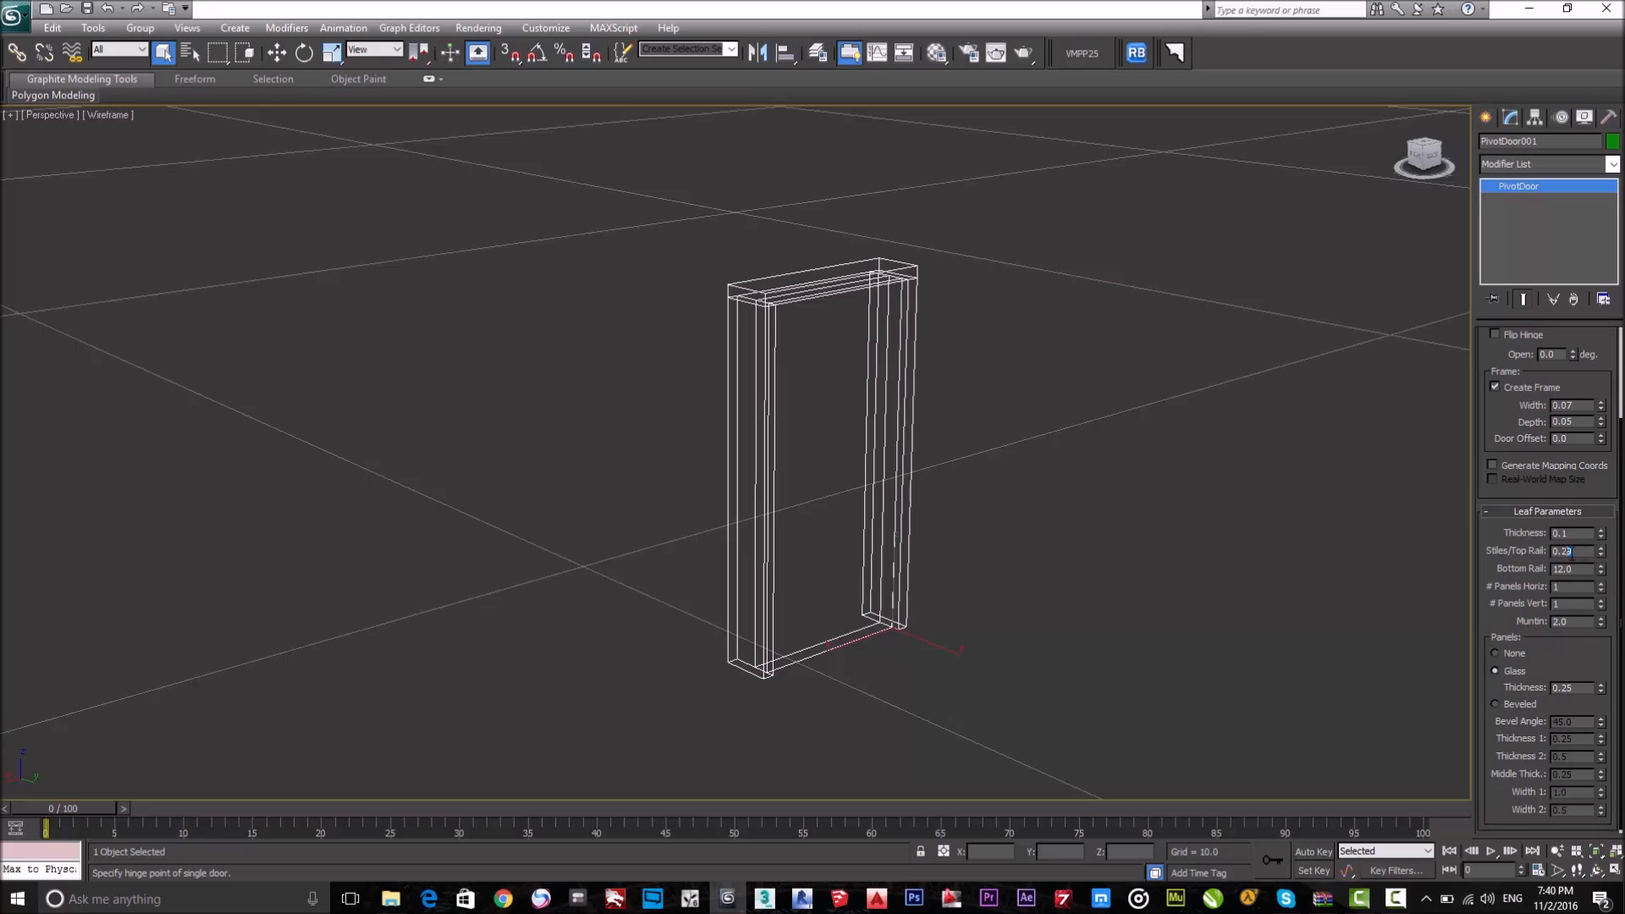
text(5)
key(Return)
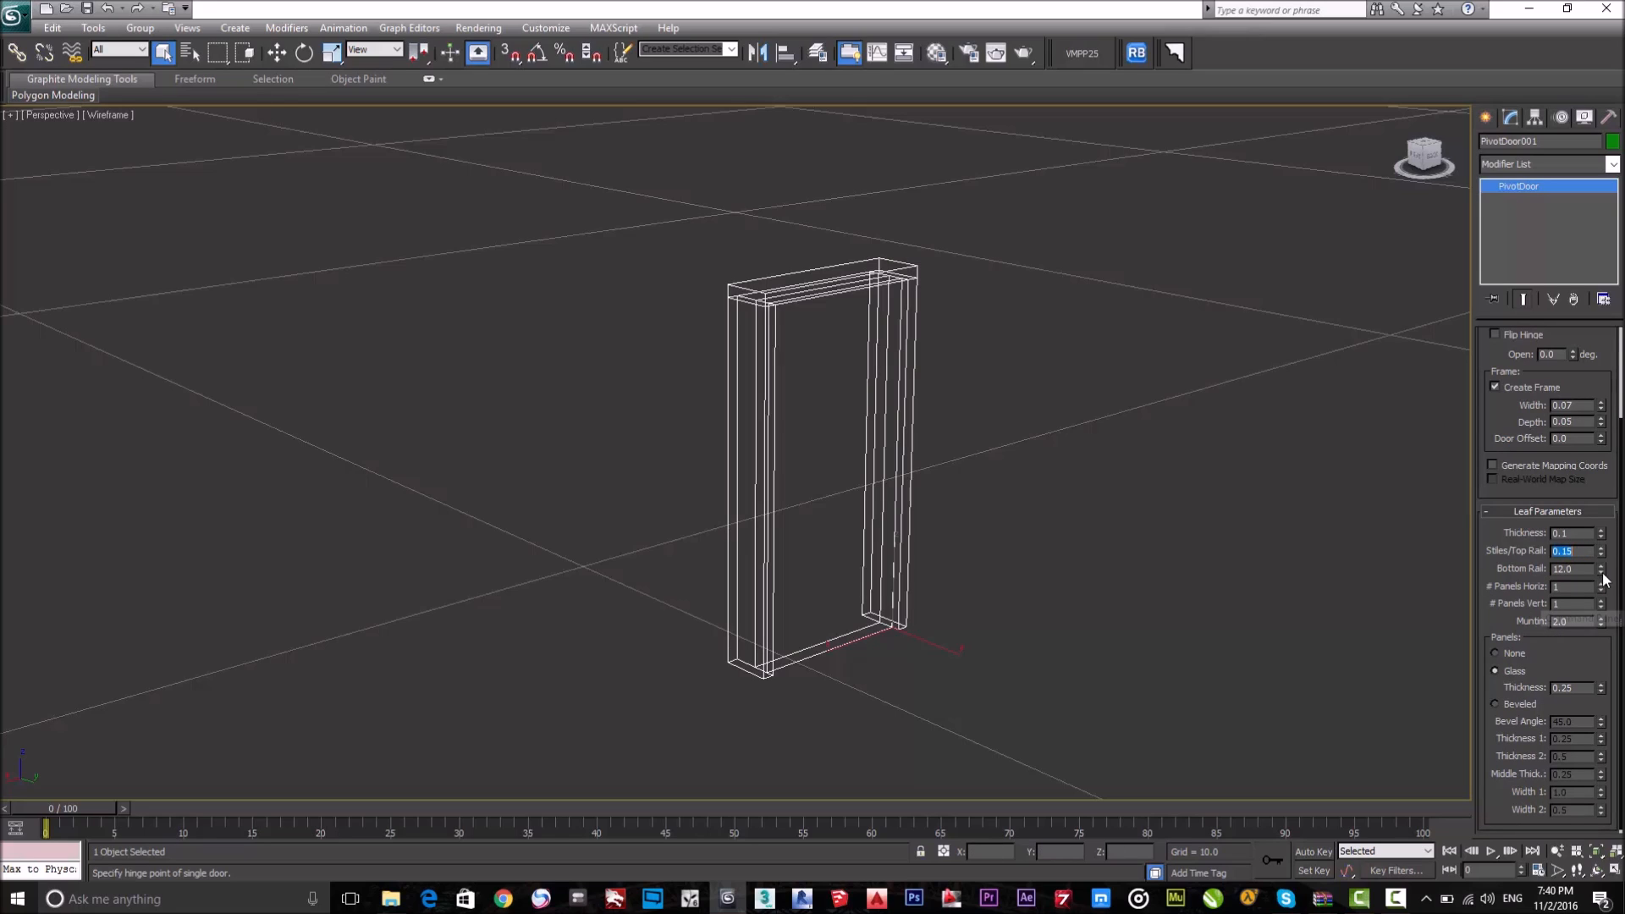
Reduce the leaf's bottom rail to 0.12 and return the view to realistic shading.
drag(1600, 573, 1611, 653)
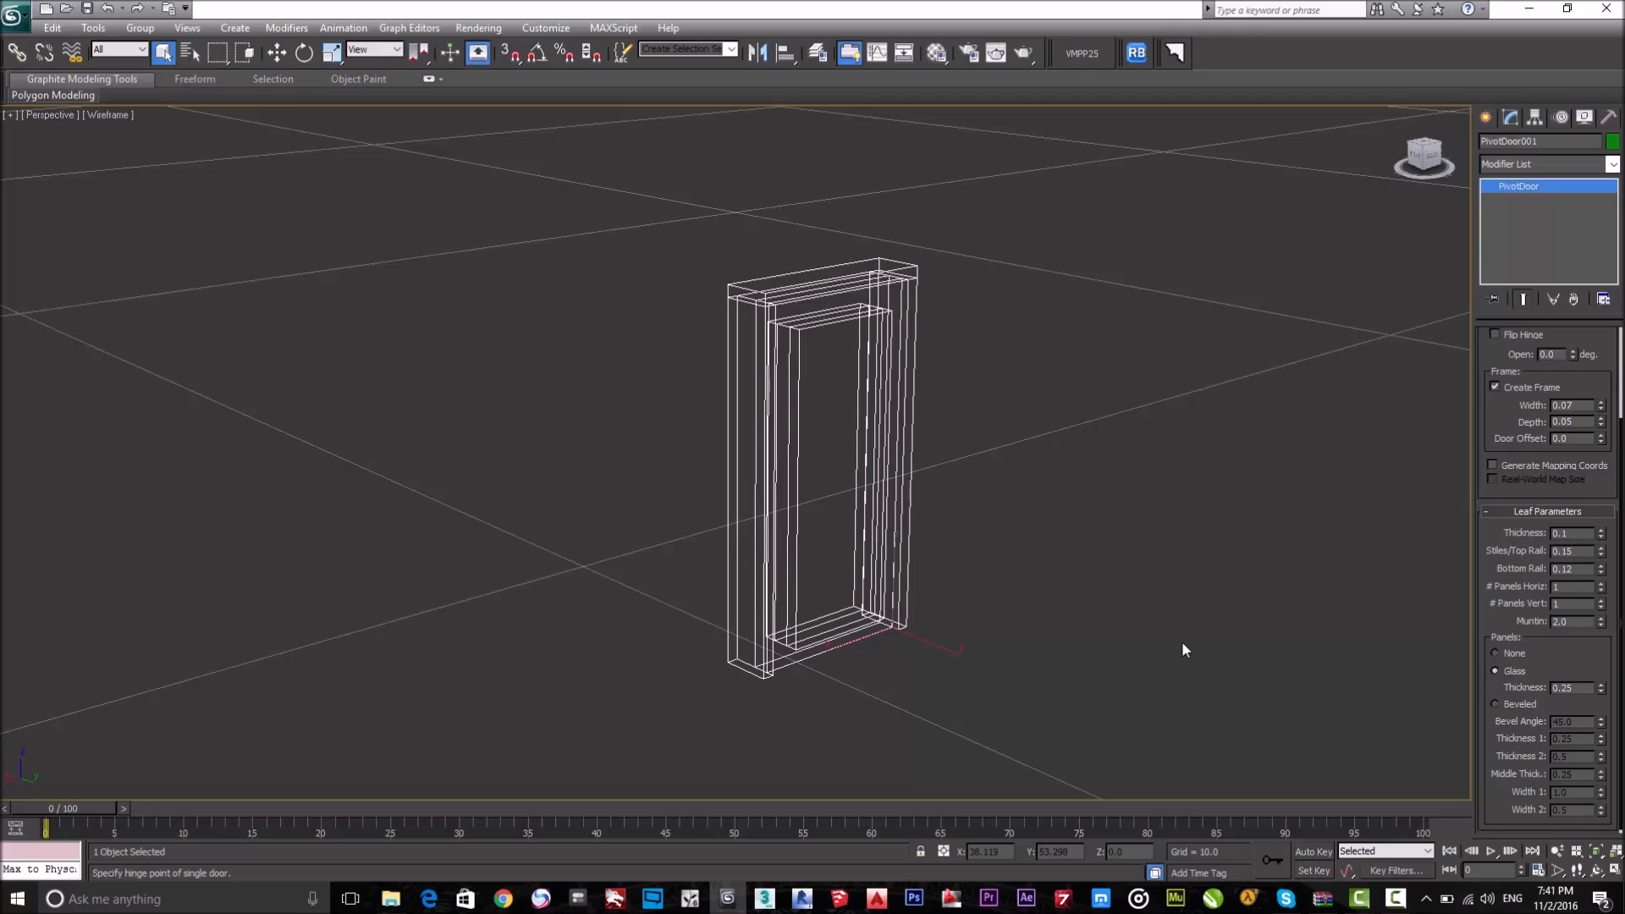
key(F3)
alt+middle_drag(1091, 561, 1051, 555)
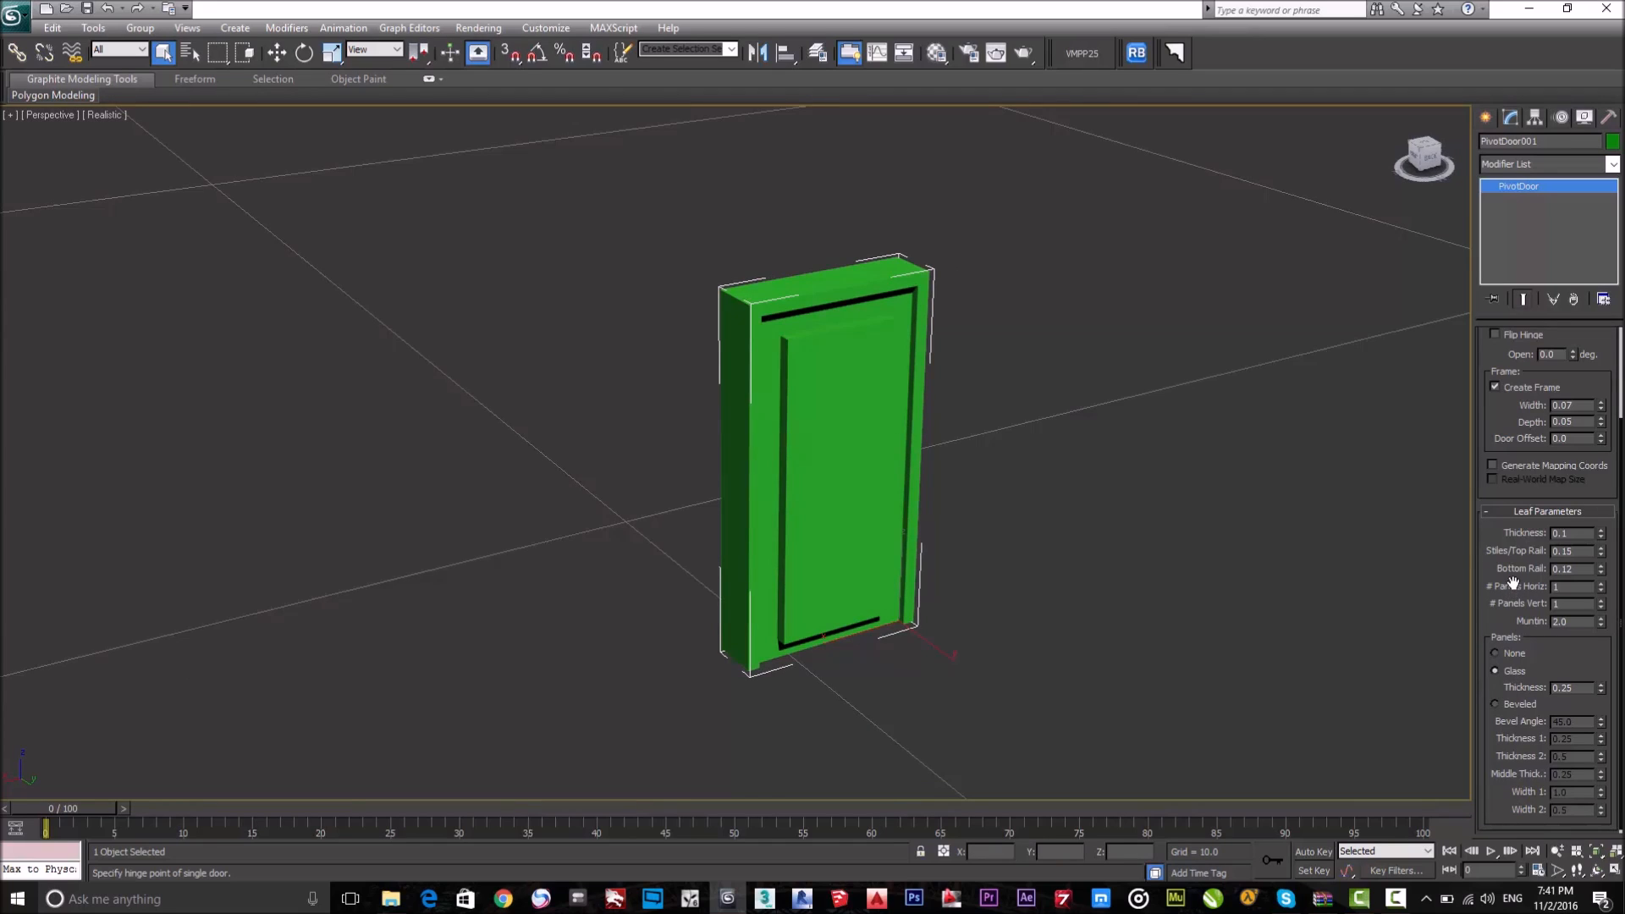
Set both the stiles/top rail and the bottom rail of the door leaf to 0.01.
scroll(1513, 586, down, 1)
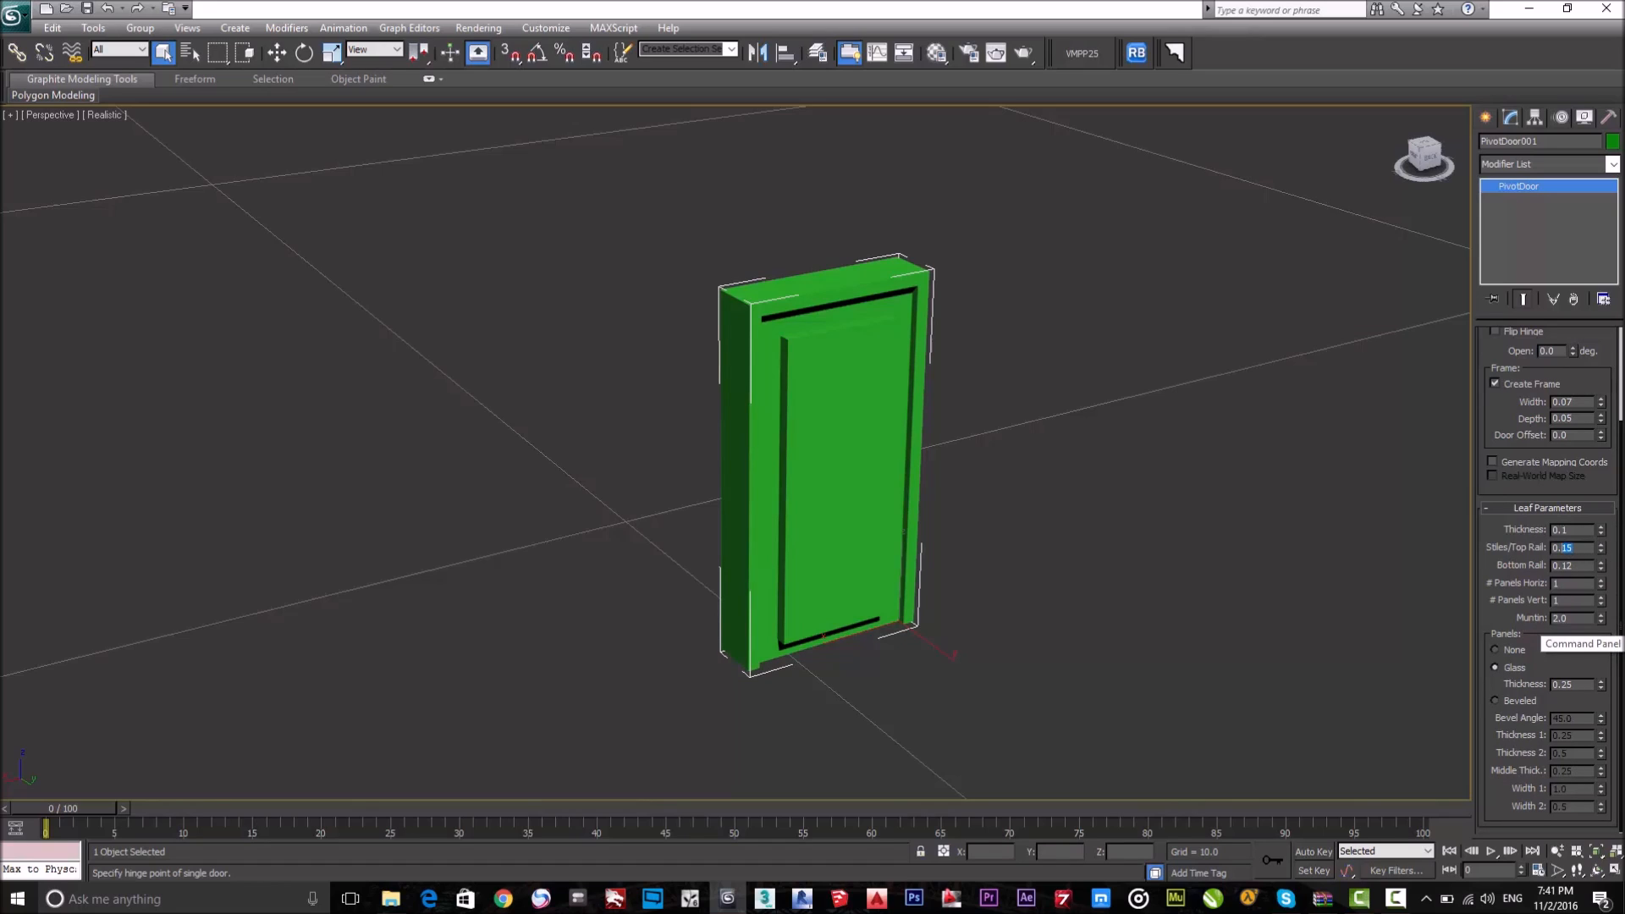
text(1)
key(Return)
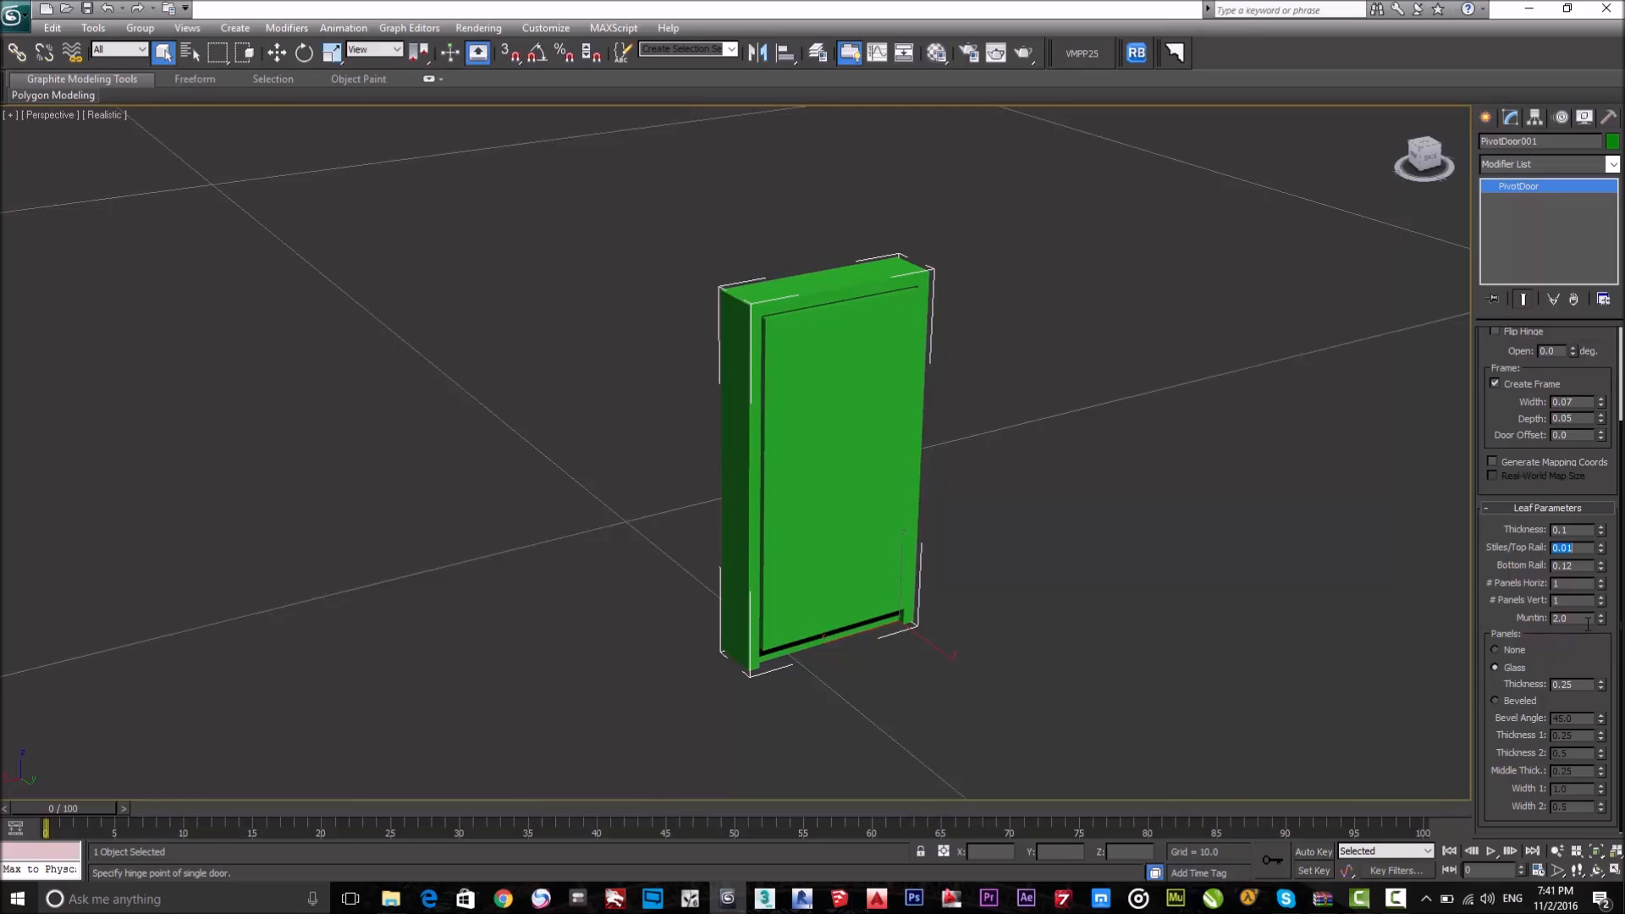
key(alt)
drag(1580, 565, 1561, 565)
text(01)
key(Return)
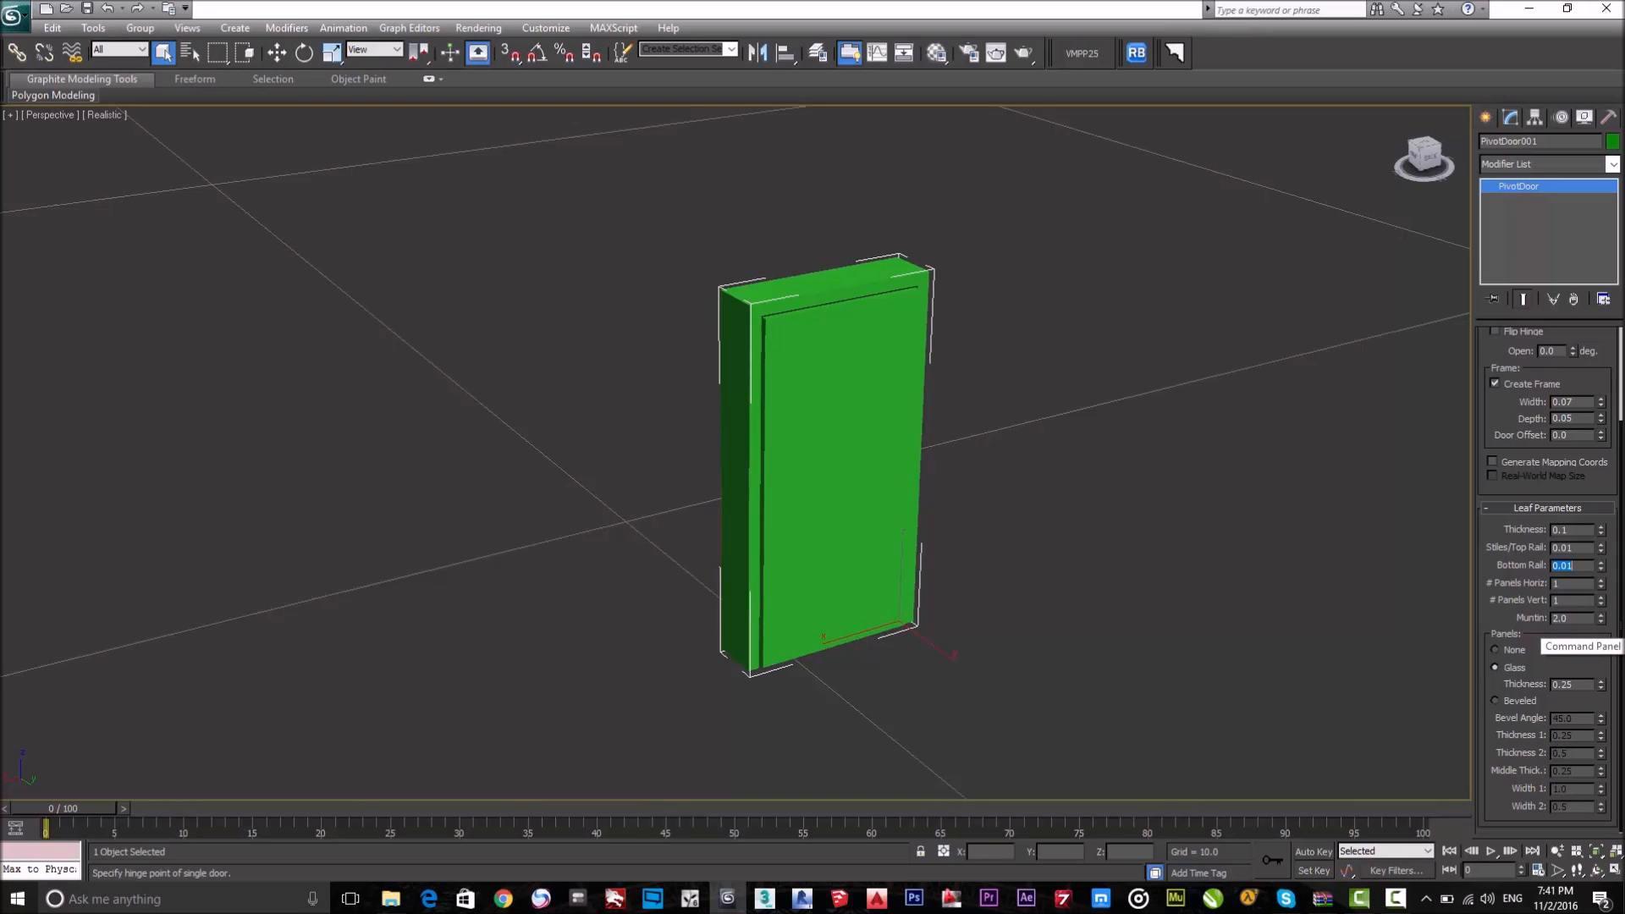
Change the pivot door's object color to white.
alt+middle_drag(964, 432, 1011, 438)
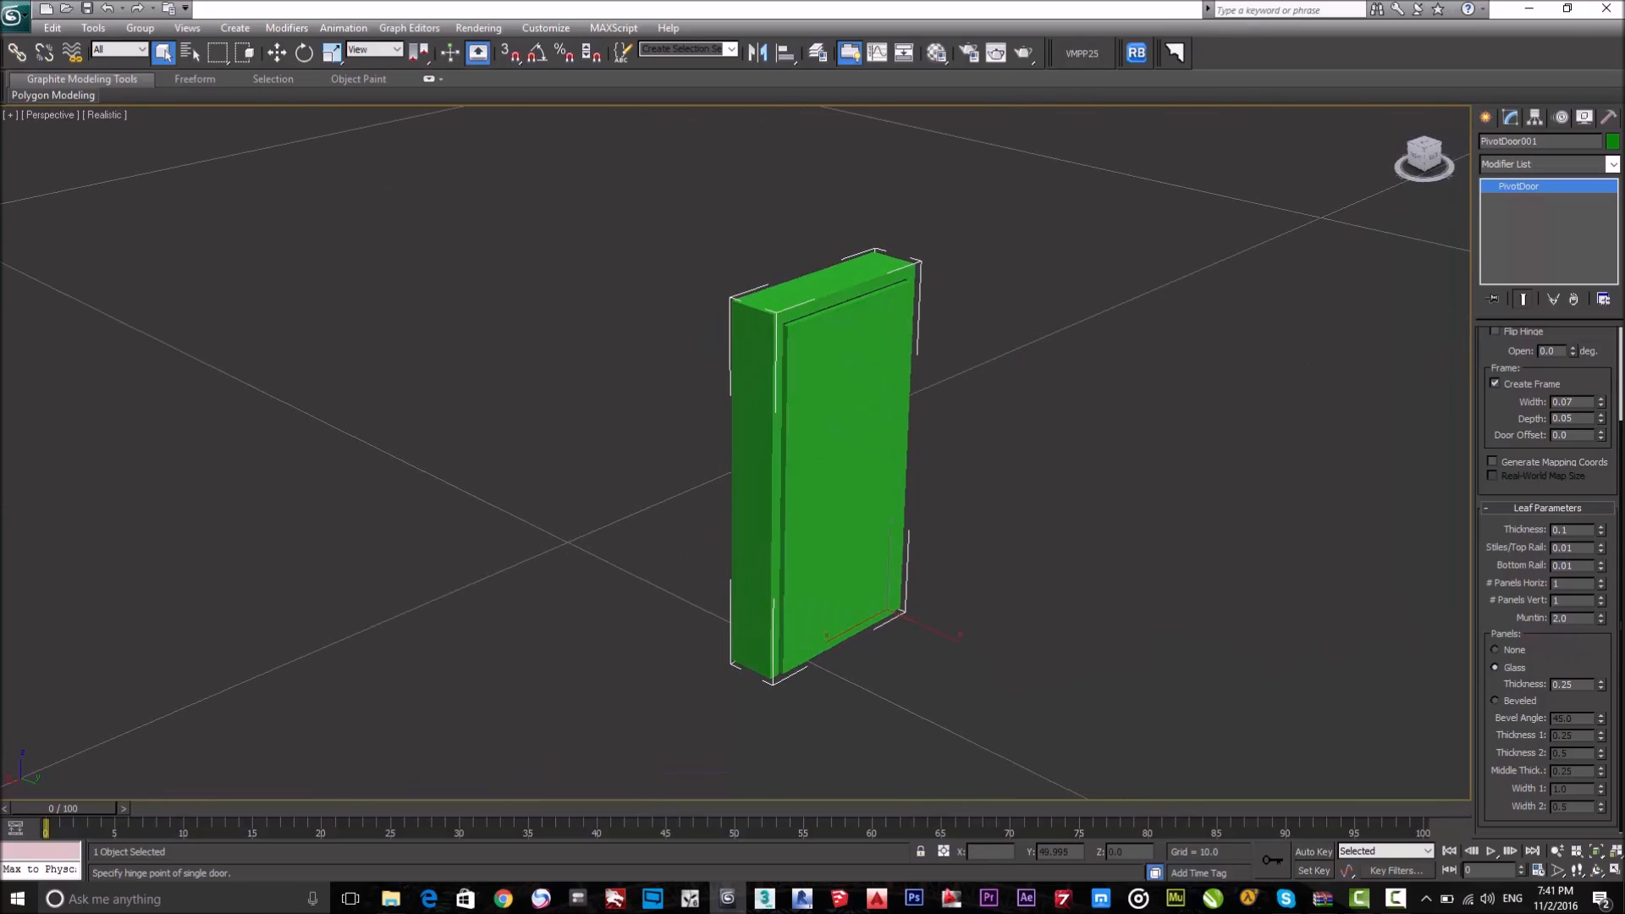
click(1613, 143)
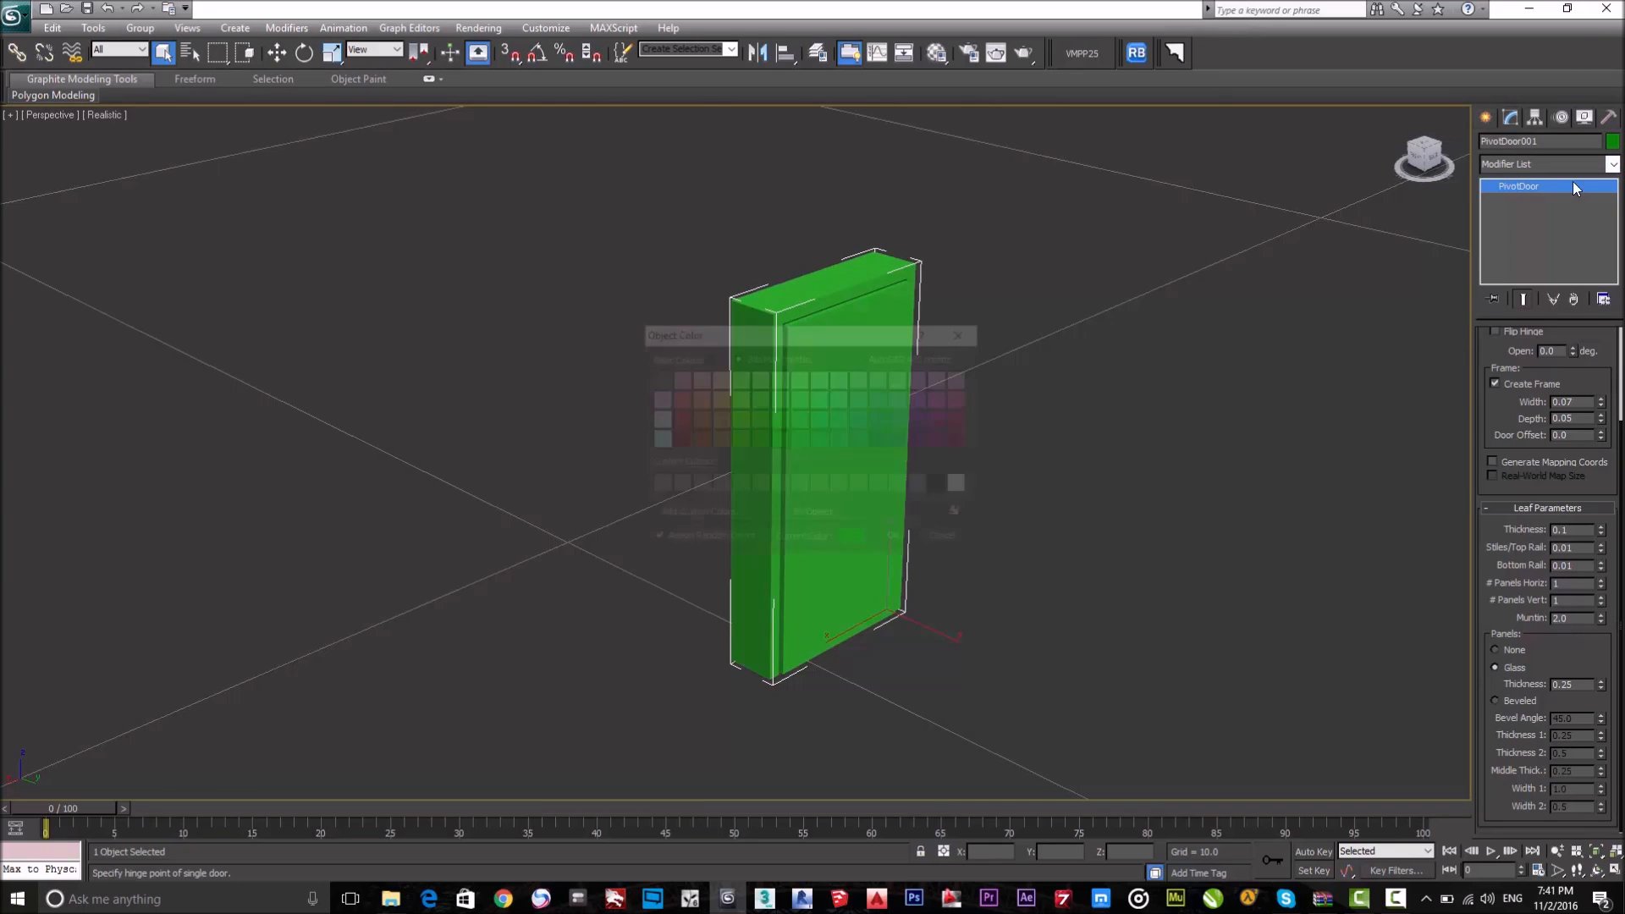
click(962, 485)
click(897, 540)
alt+middle_drag(961, 541, 1039, 551)
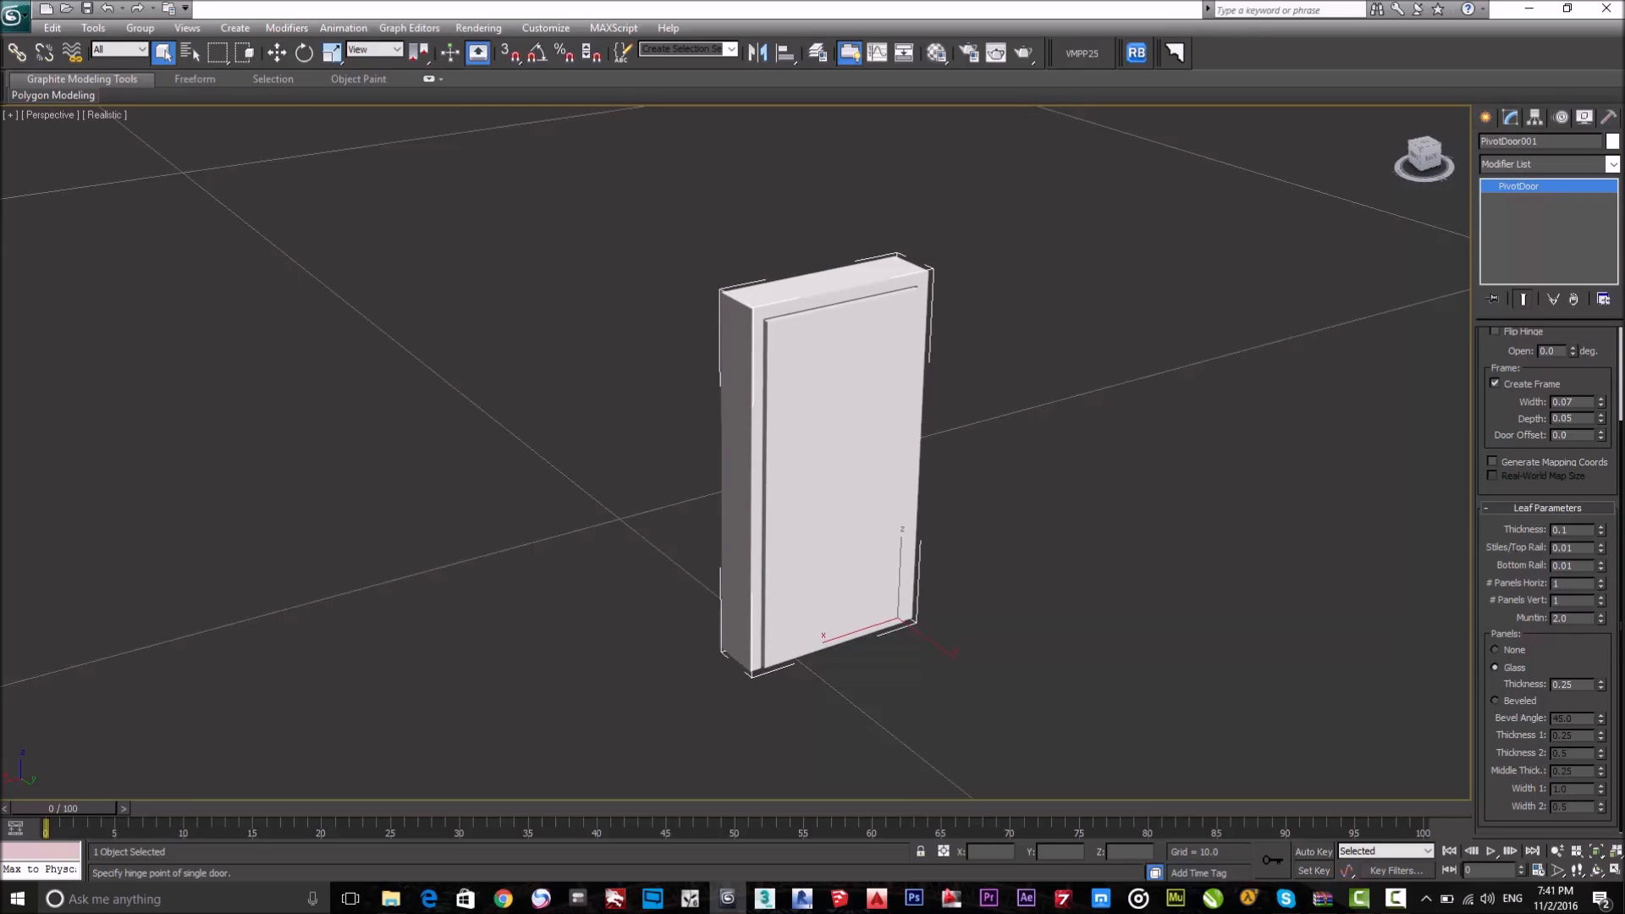
Set the muntin width of the door leaf to 0.1.
mouse_move(1601, 587)
mouse_down()
mouse_move(1603, 601)
mouse_move(1602, 561)
mouse_move(1604, 603)
mouse_move(1603, 556)
mouse_move(1619, 625)
mouse_move(1619, 567)
mouse_up()
drag(1623, 448, 1620, 579)
right_click(1600, 620)
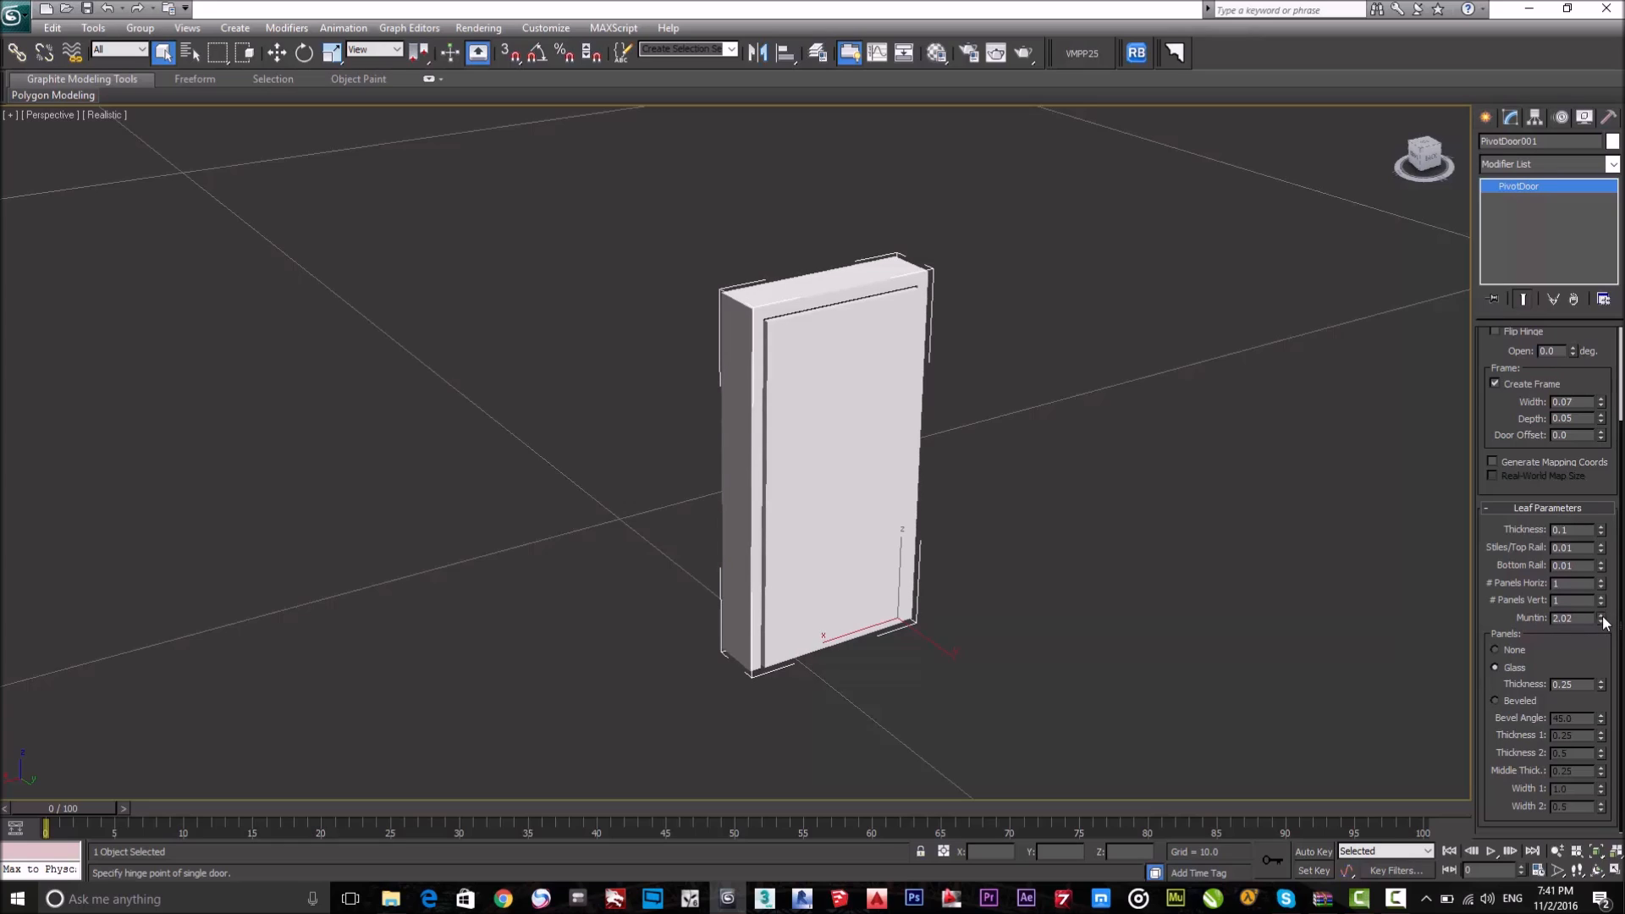
drag(1621, 627, 1474, 608)
text(0.1)
key(Return)
click(1489, 612)
alt+middle_drag(788, 403, 1085, 397)
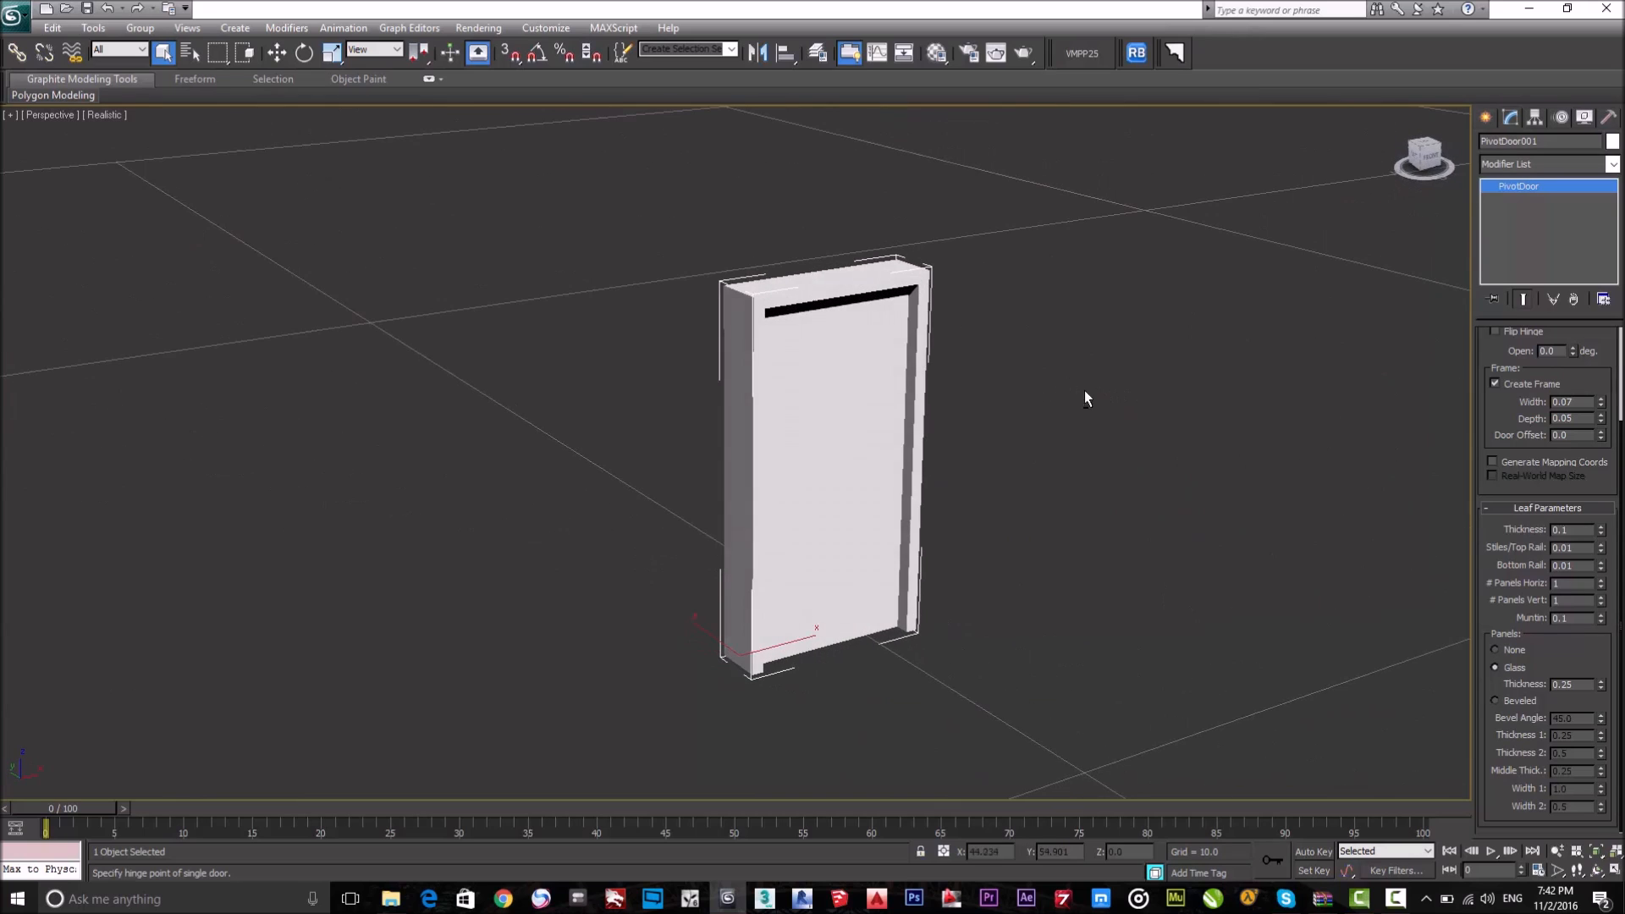
Switch the leaf panels to Beveled with a bevel angle of 41.85 and Thickness 1 of 0.03.
click(1518, 702)
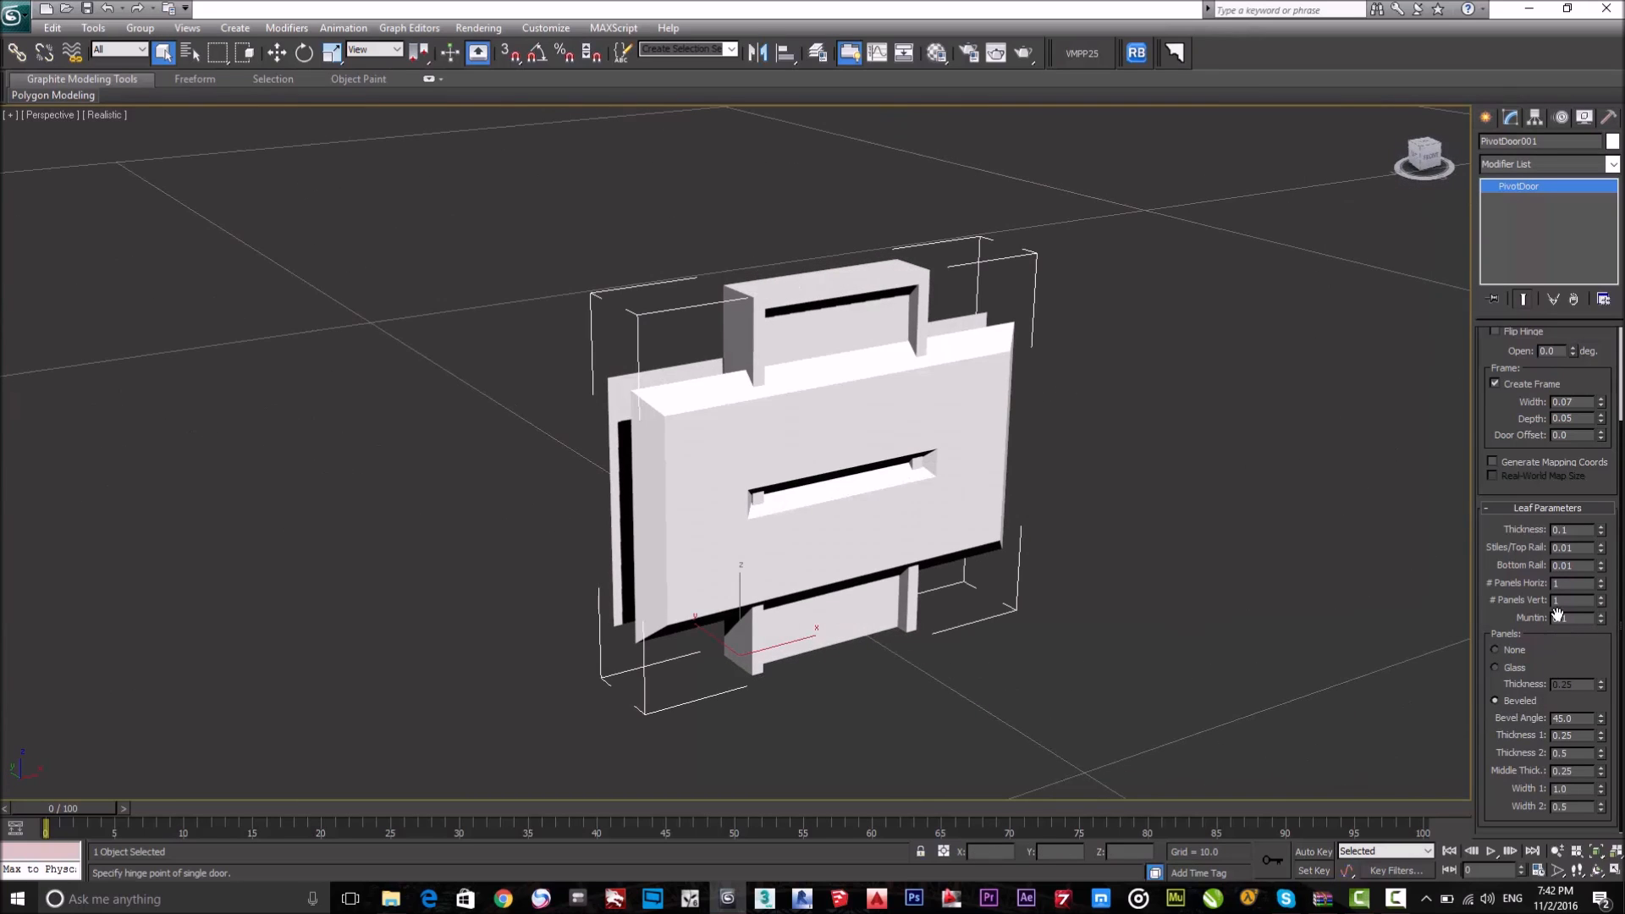
mouse_move(1598, 721)
mouse_down()
mouse_move(1594, 681)
mouse_move(1600, 720)
mouse_up()
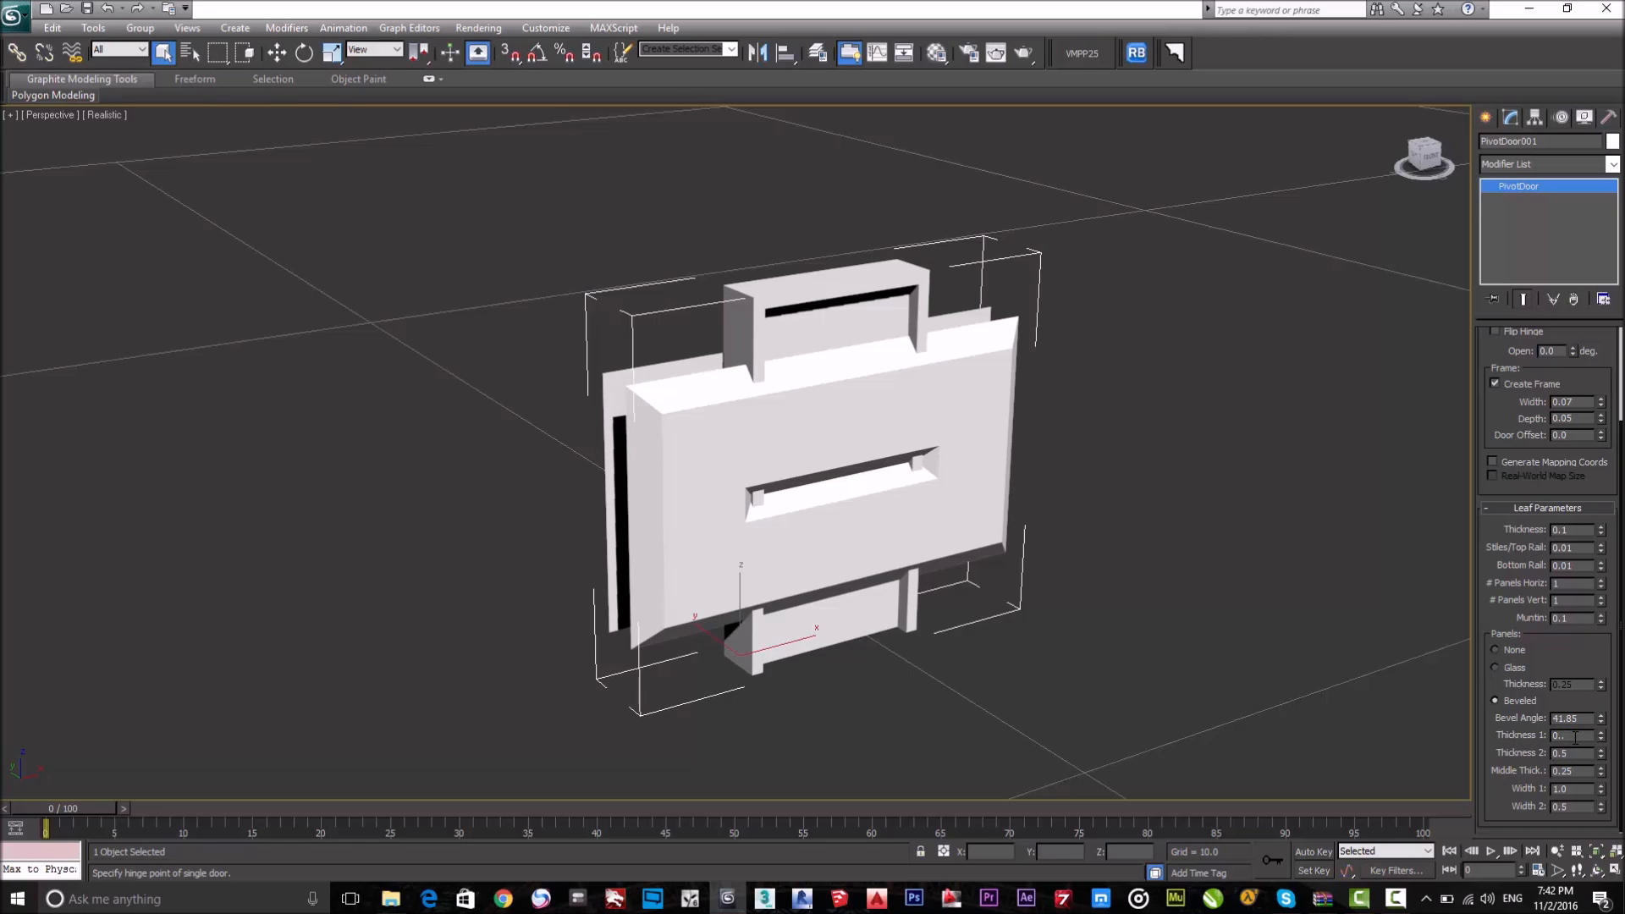
key(Return)
key(ctrl+s)
text(.03)
key(Return)
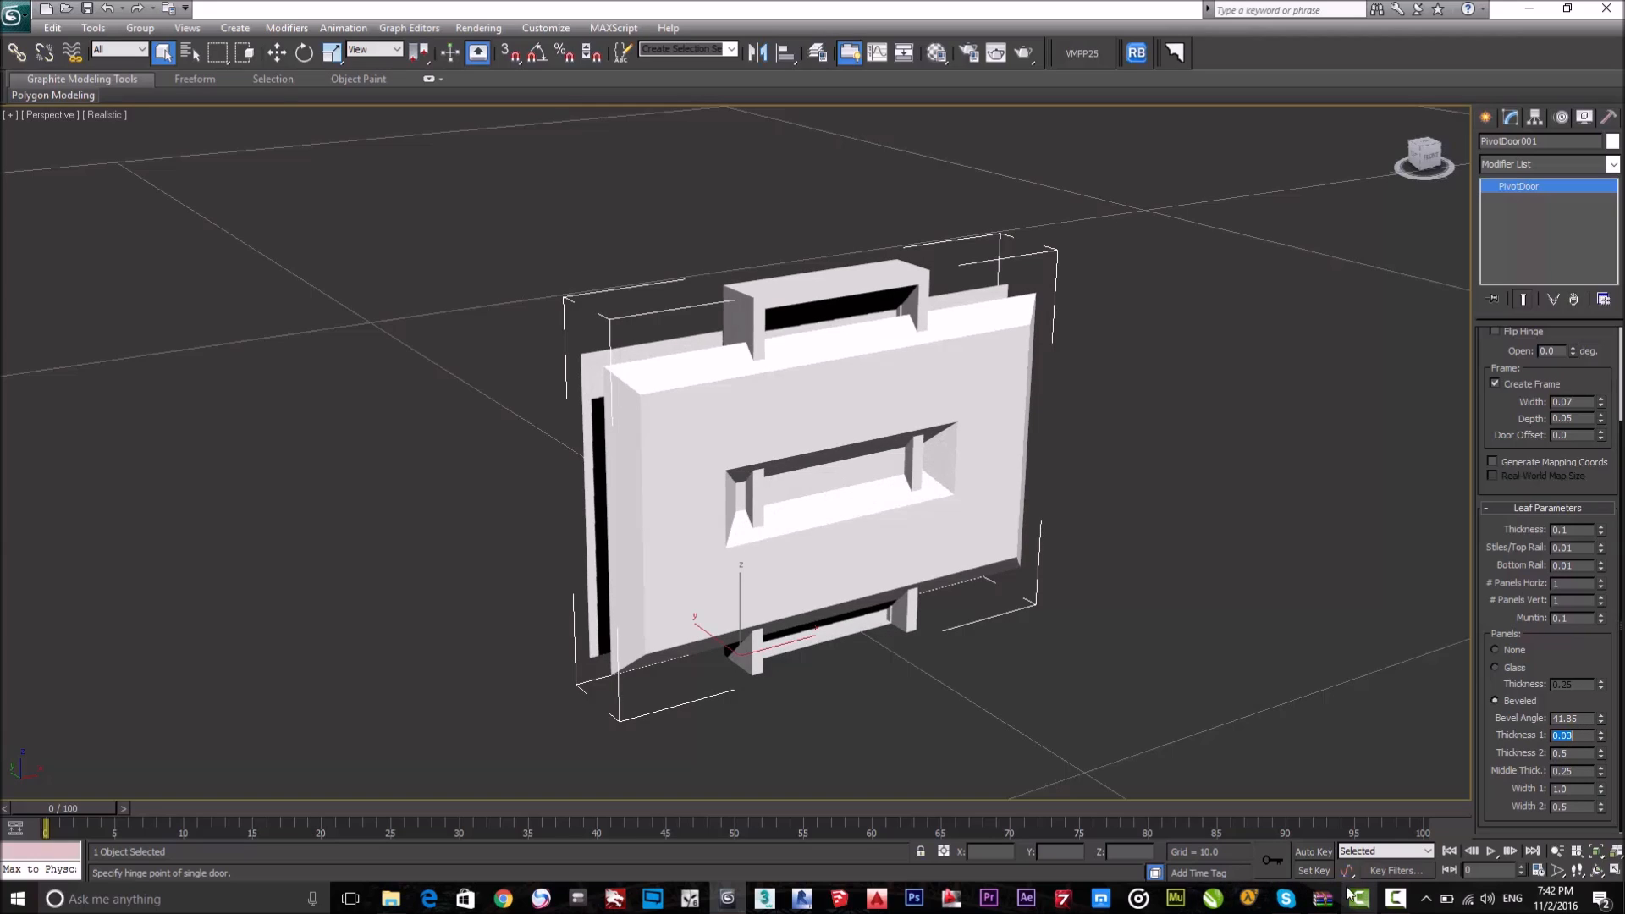
Set Thickness 2 of the beveled panels to 0.03.
key(Tab)
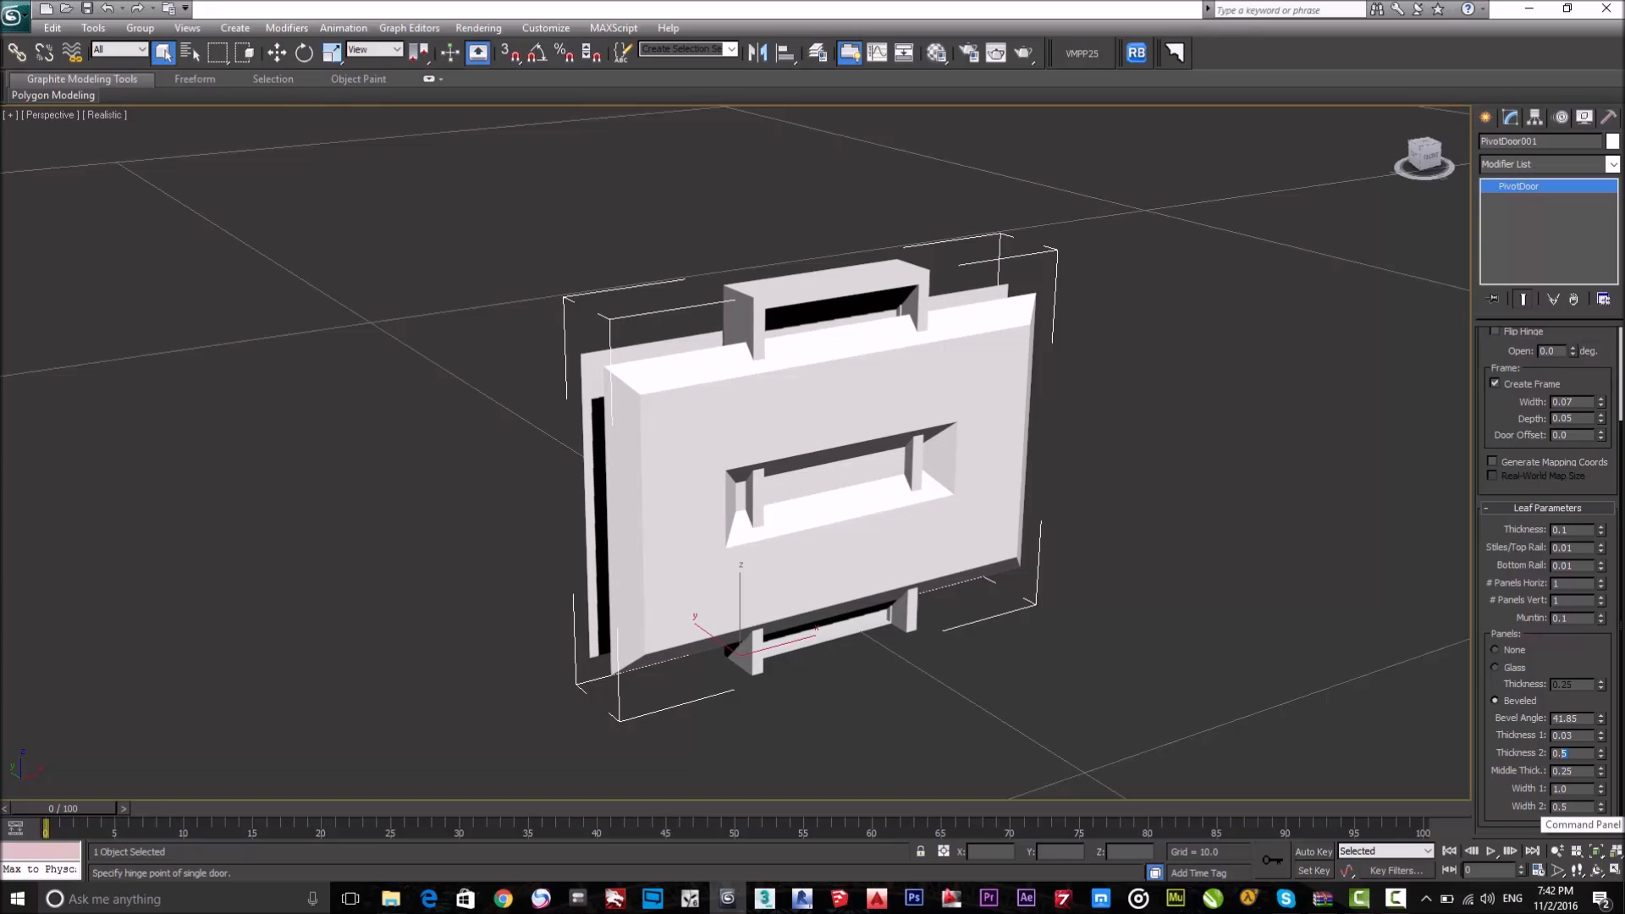
key(Return)
text(.03)
key(Return)
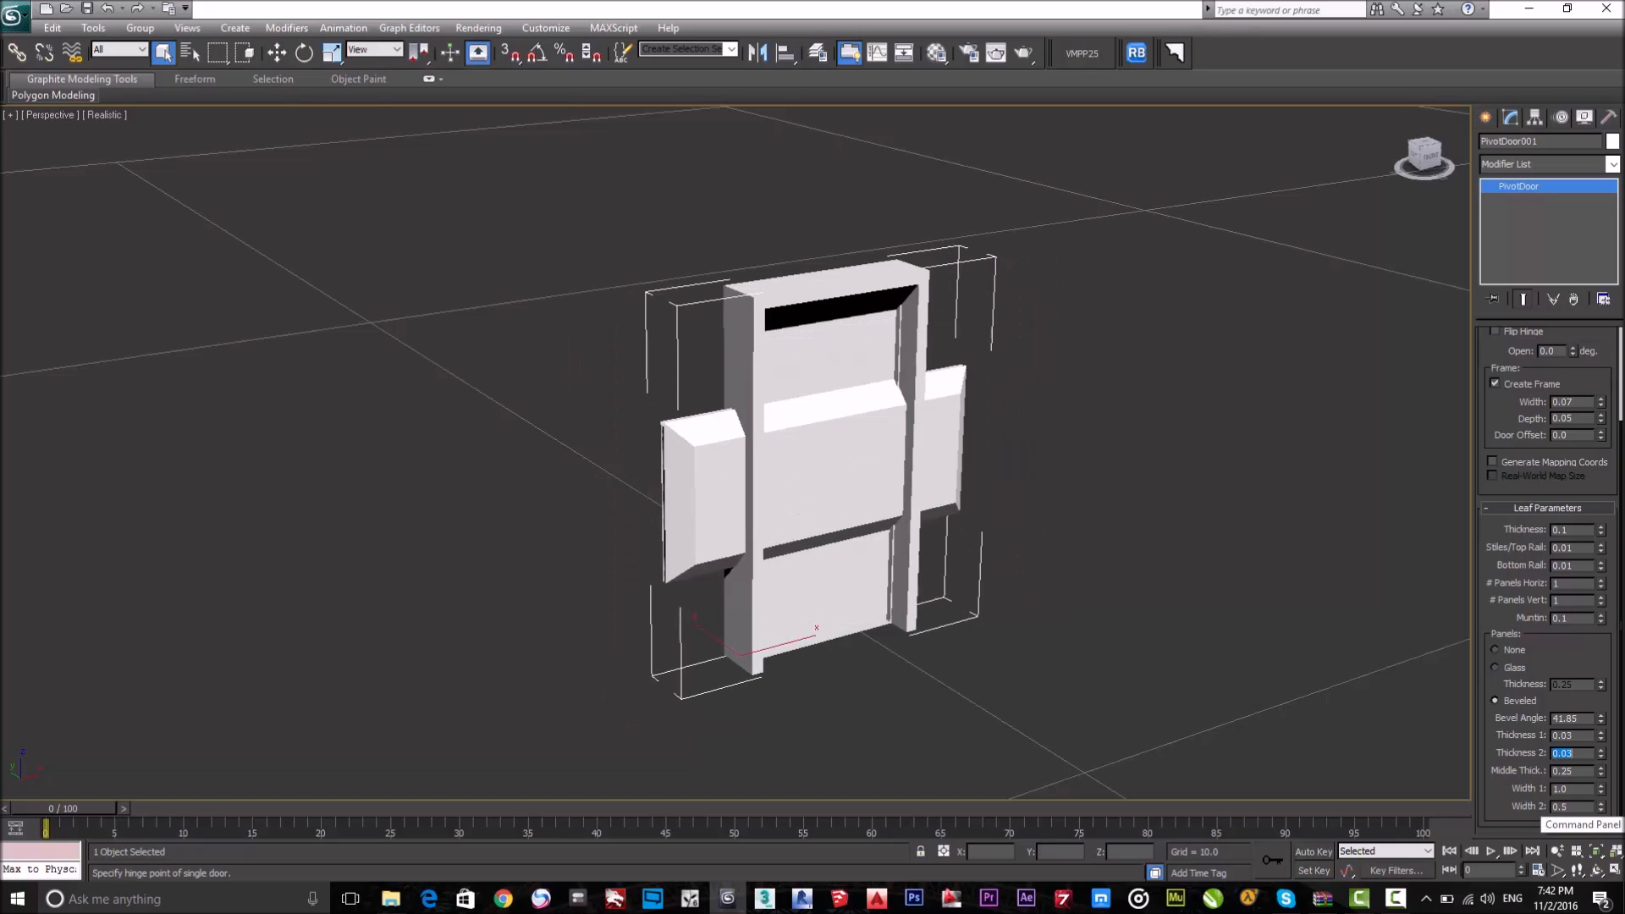
click(1506, 717)
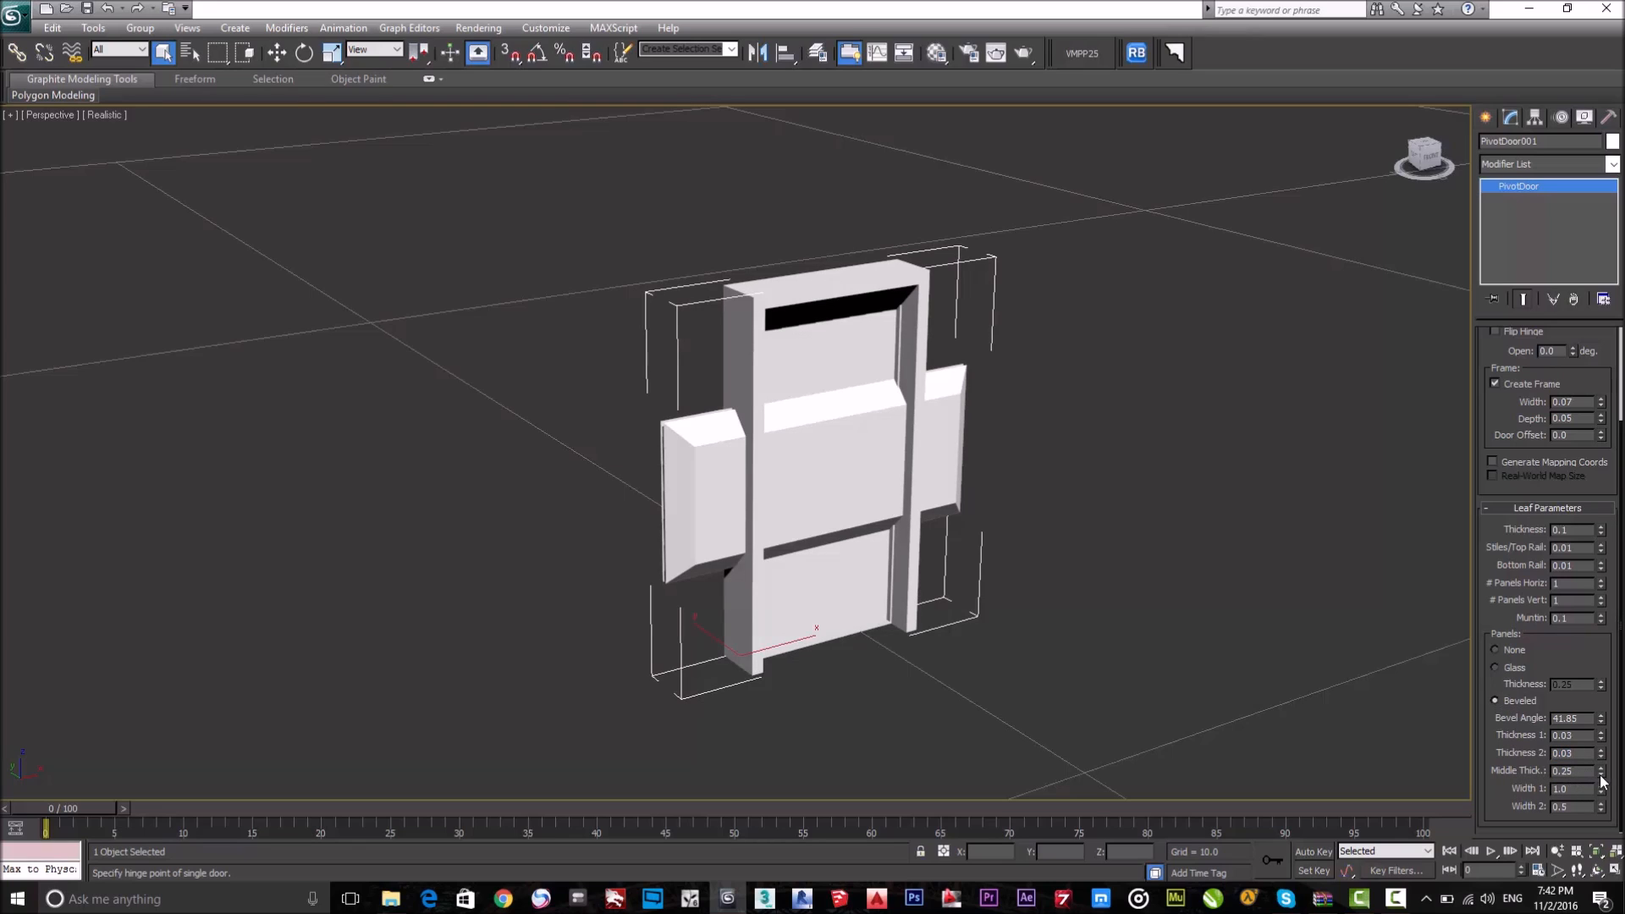
Set the middle thickness of the beveled panels to 0.05.
mouse_move(1600, 777)
mouse_down()
mouse_move(1599, 757)
mouse_move(1600, 787)
mouse_up()
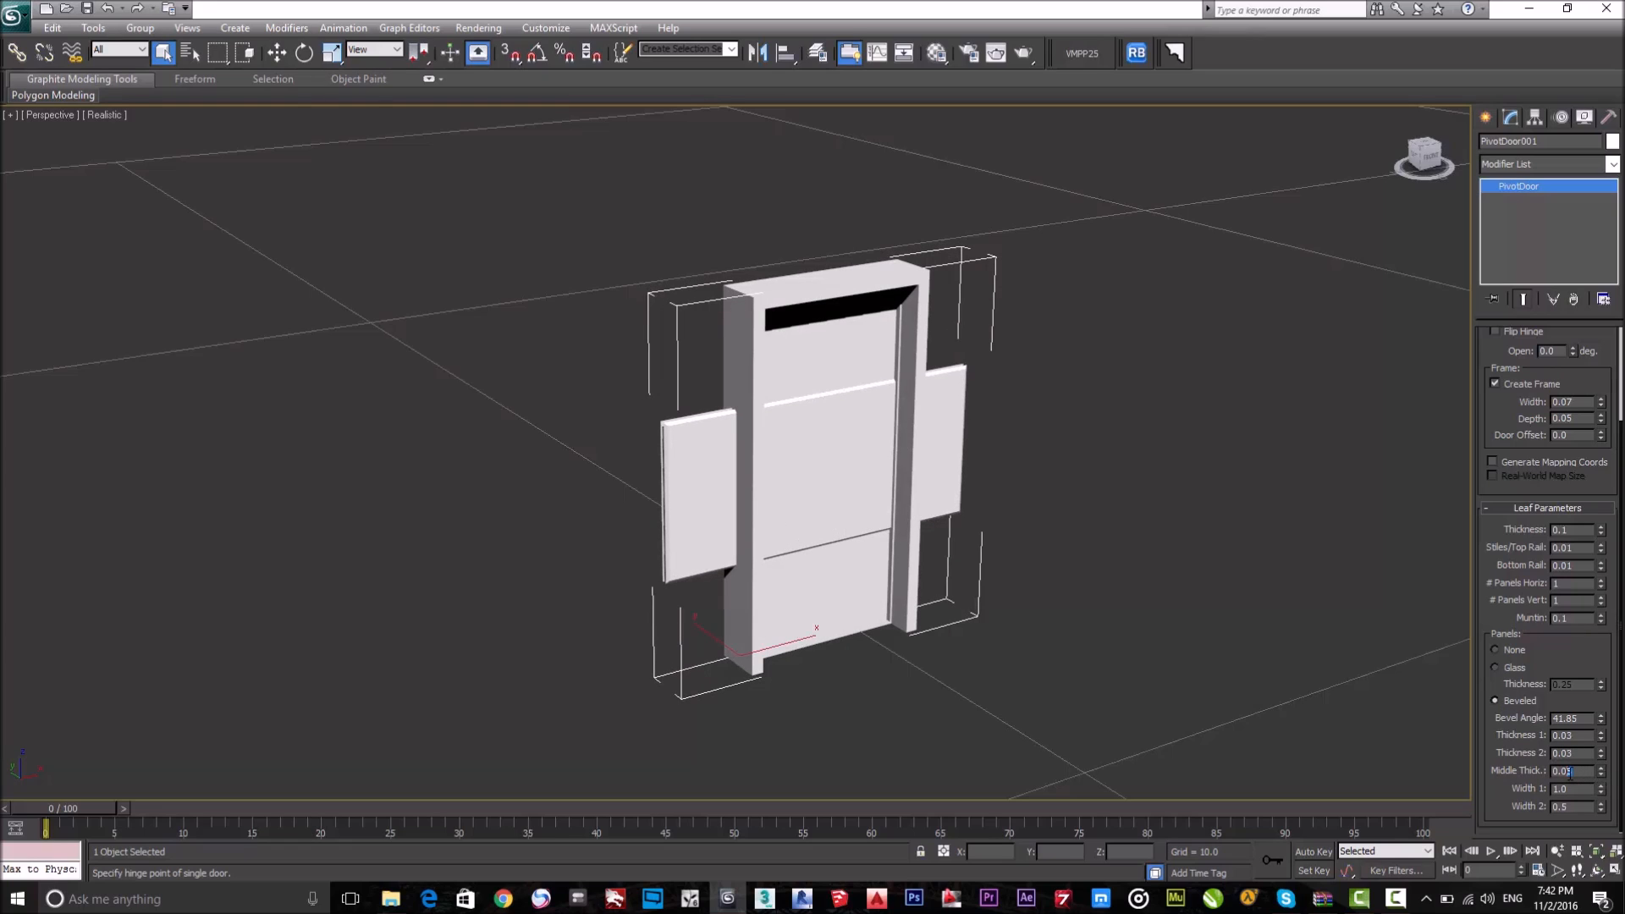
text(2)
key(Return)
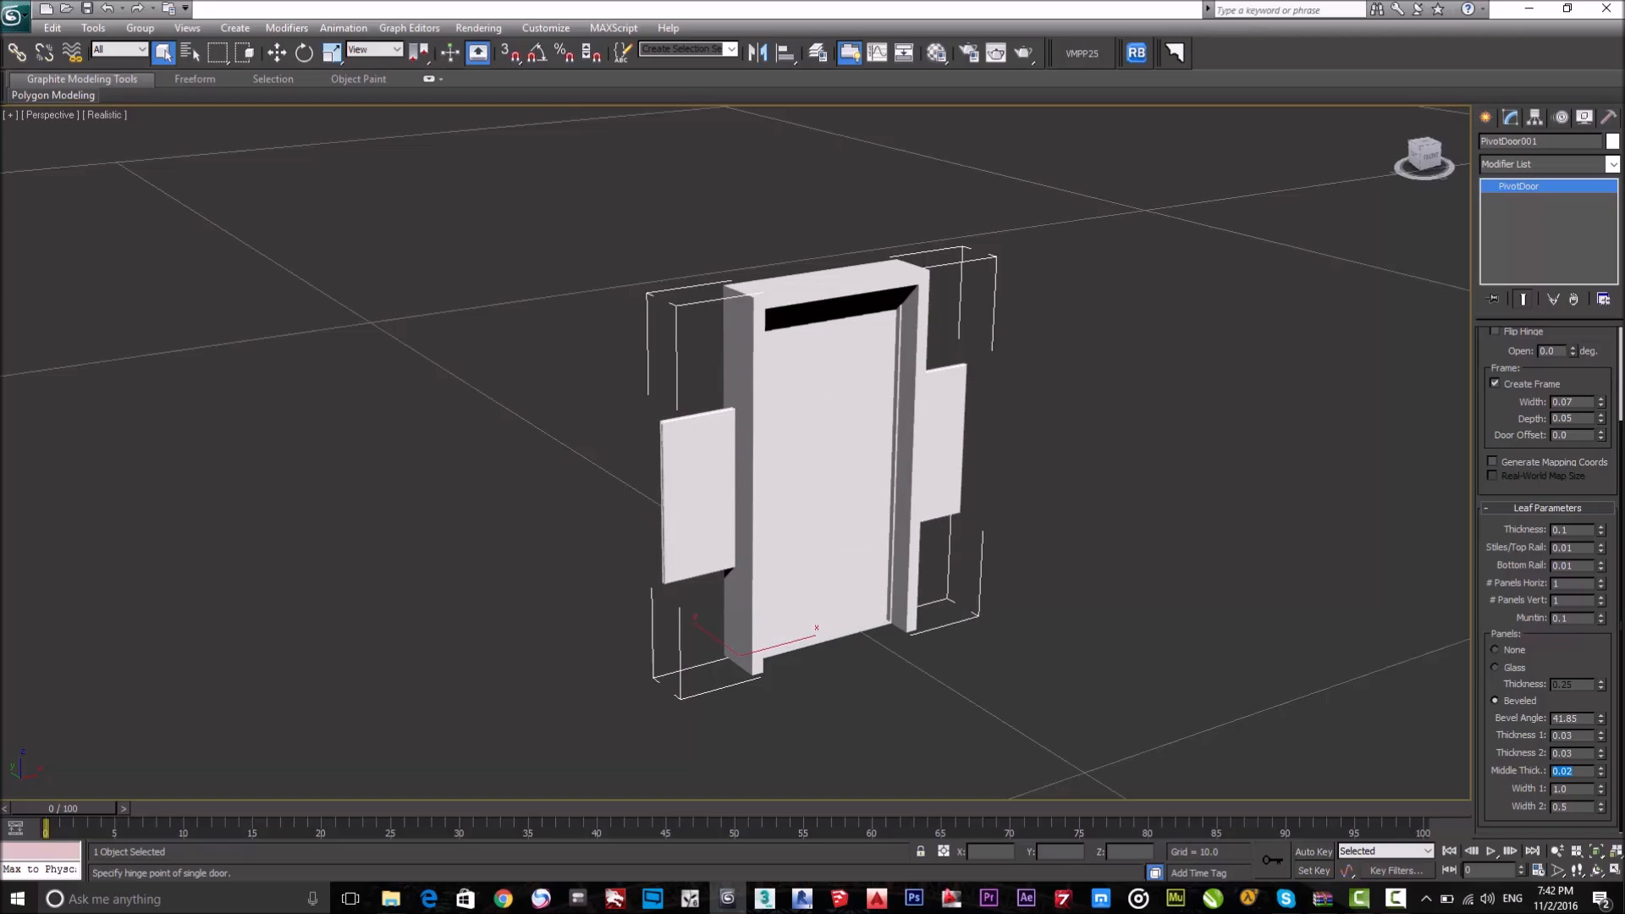
text(.0)
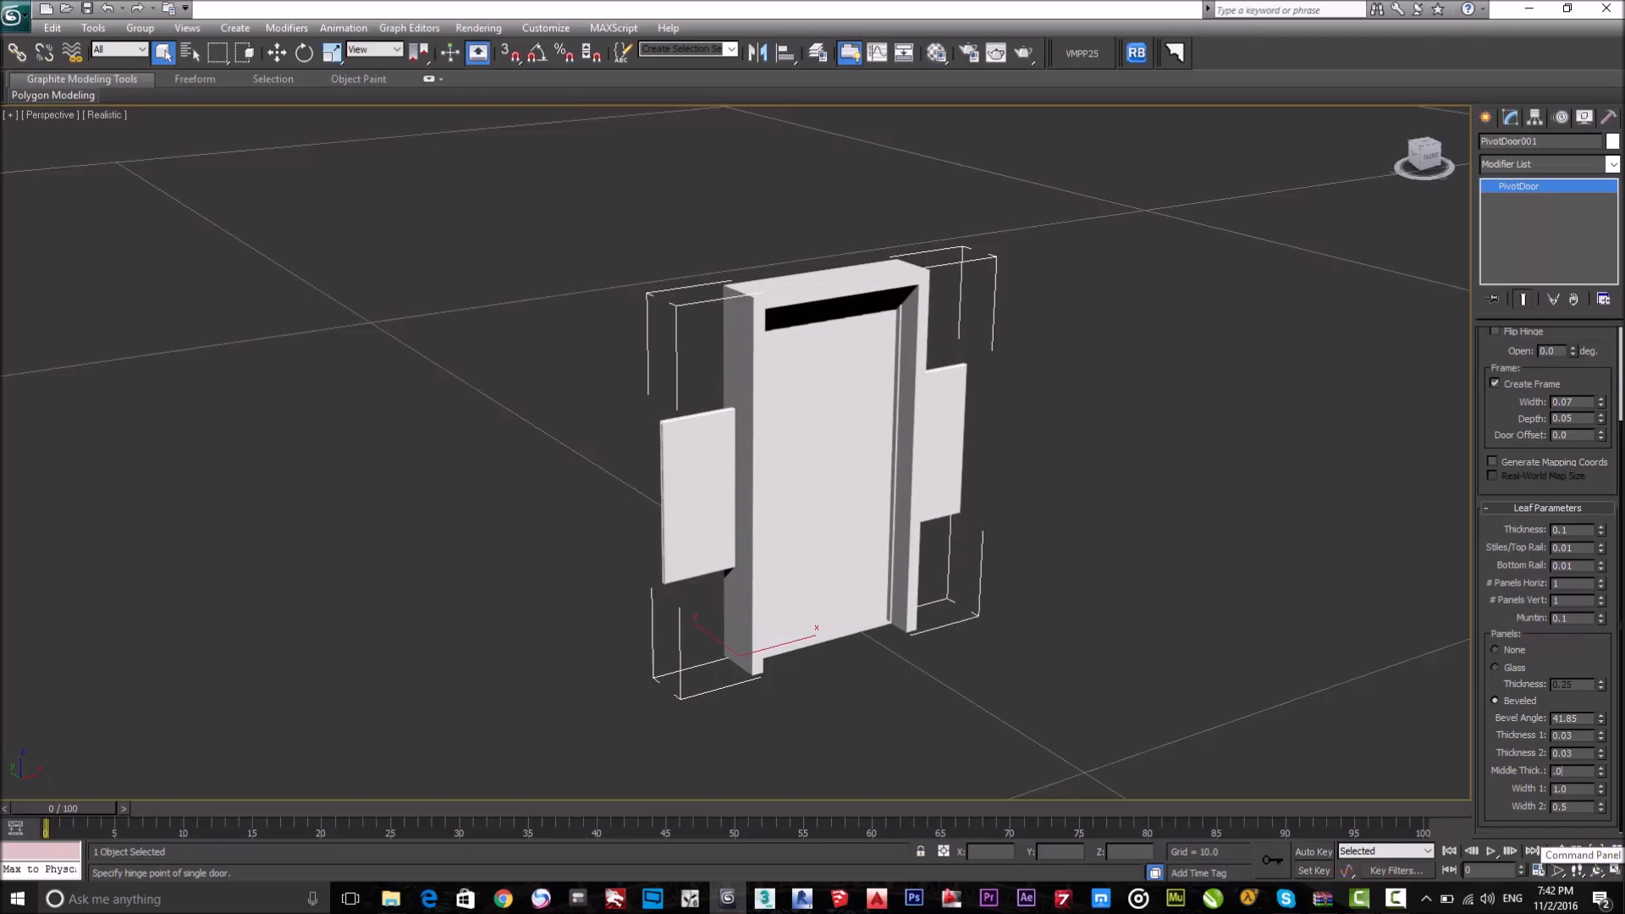
text(5)
key(Return)
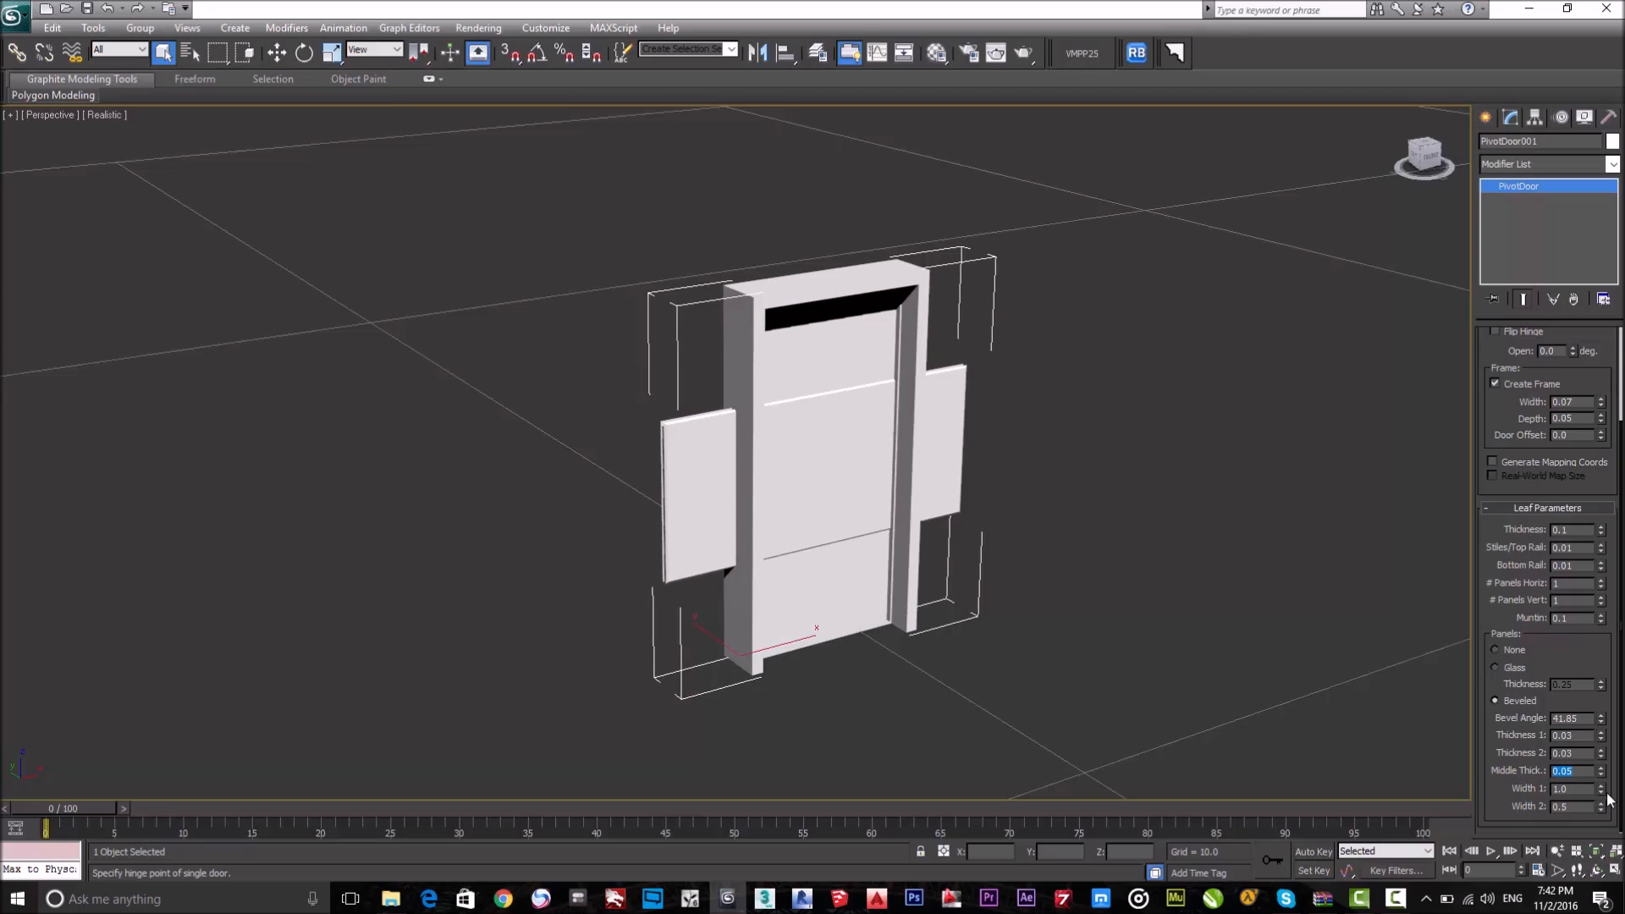
Set Width 1 of the beveled panels to 0.4 and display edged faces in the viewport.
drag(1600, 788, 1613, 823)
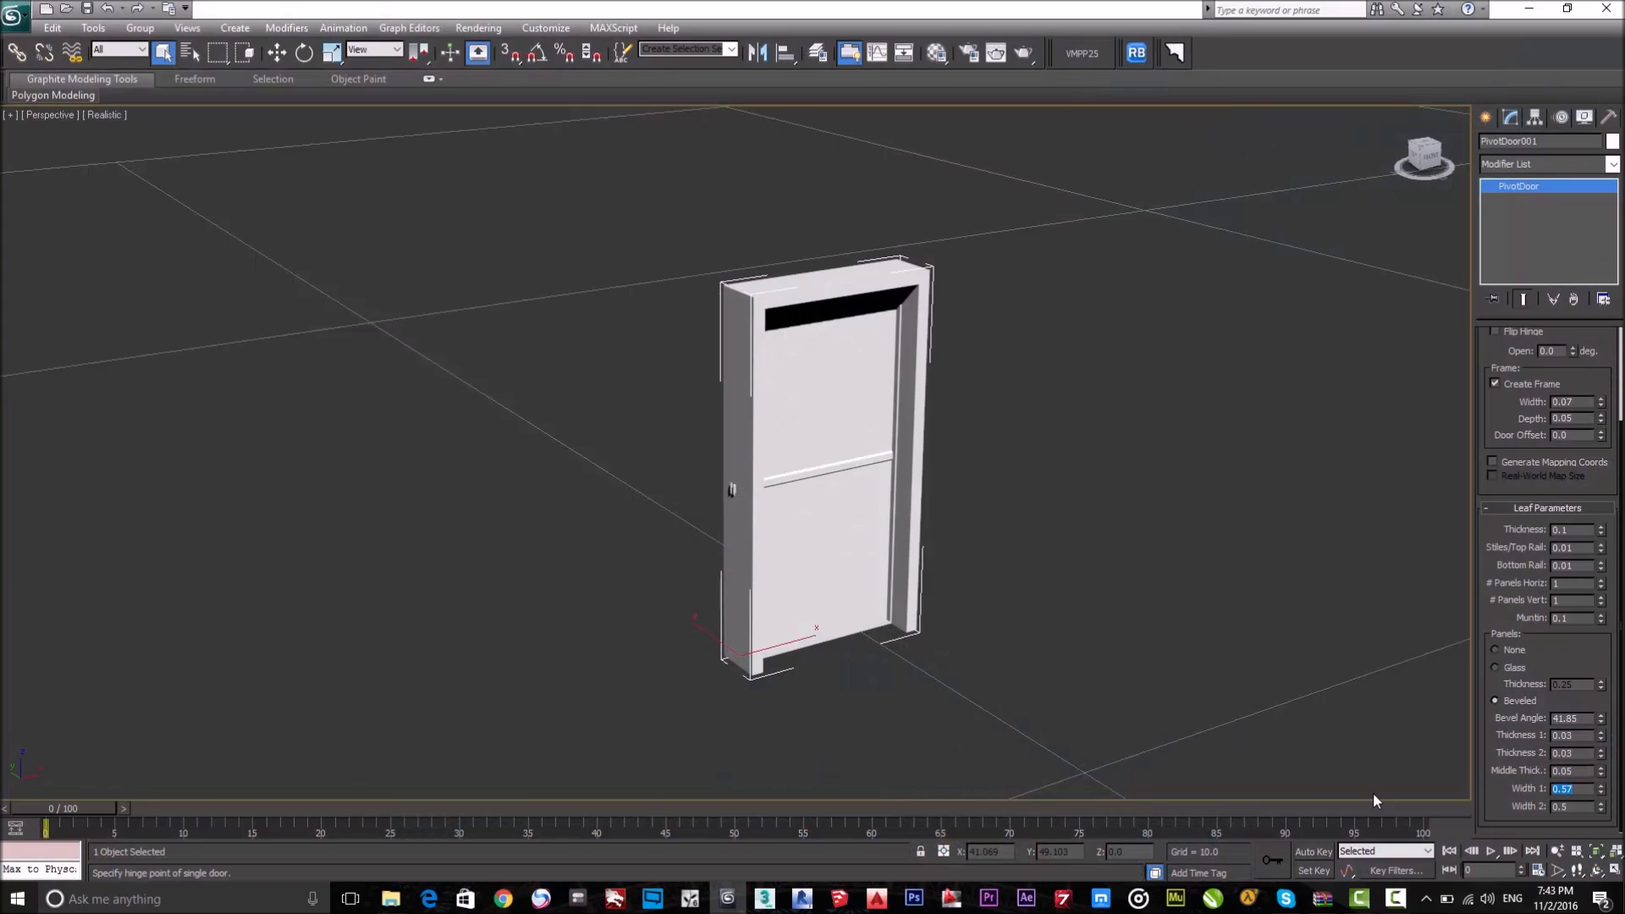
text(0.4)
key(Return)
scroll(931, 584, up, 5)
scroll(972, 592, up, 2)
middle_drag(872, 568, 731, 523)
key(F4)
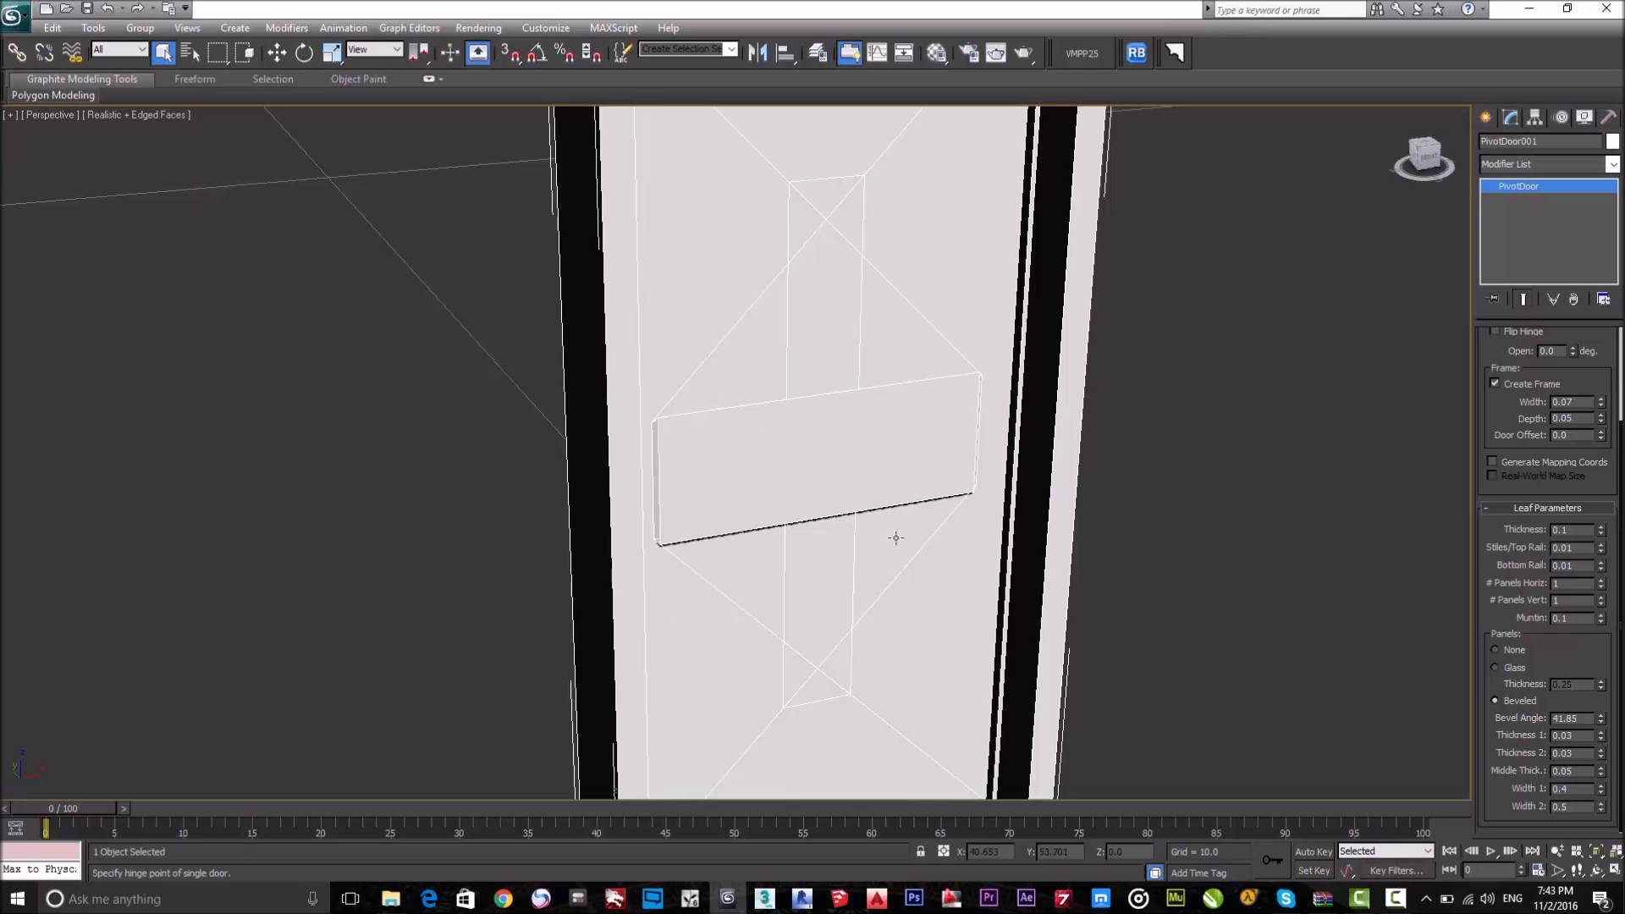
scroll(926, 487, down, 2)
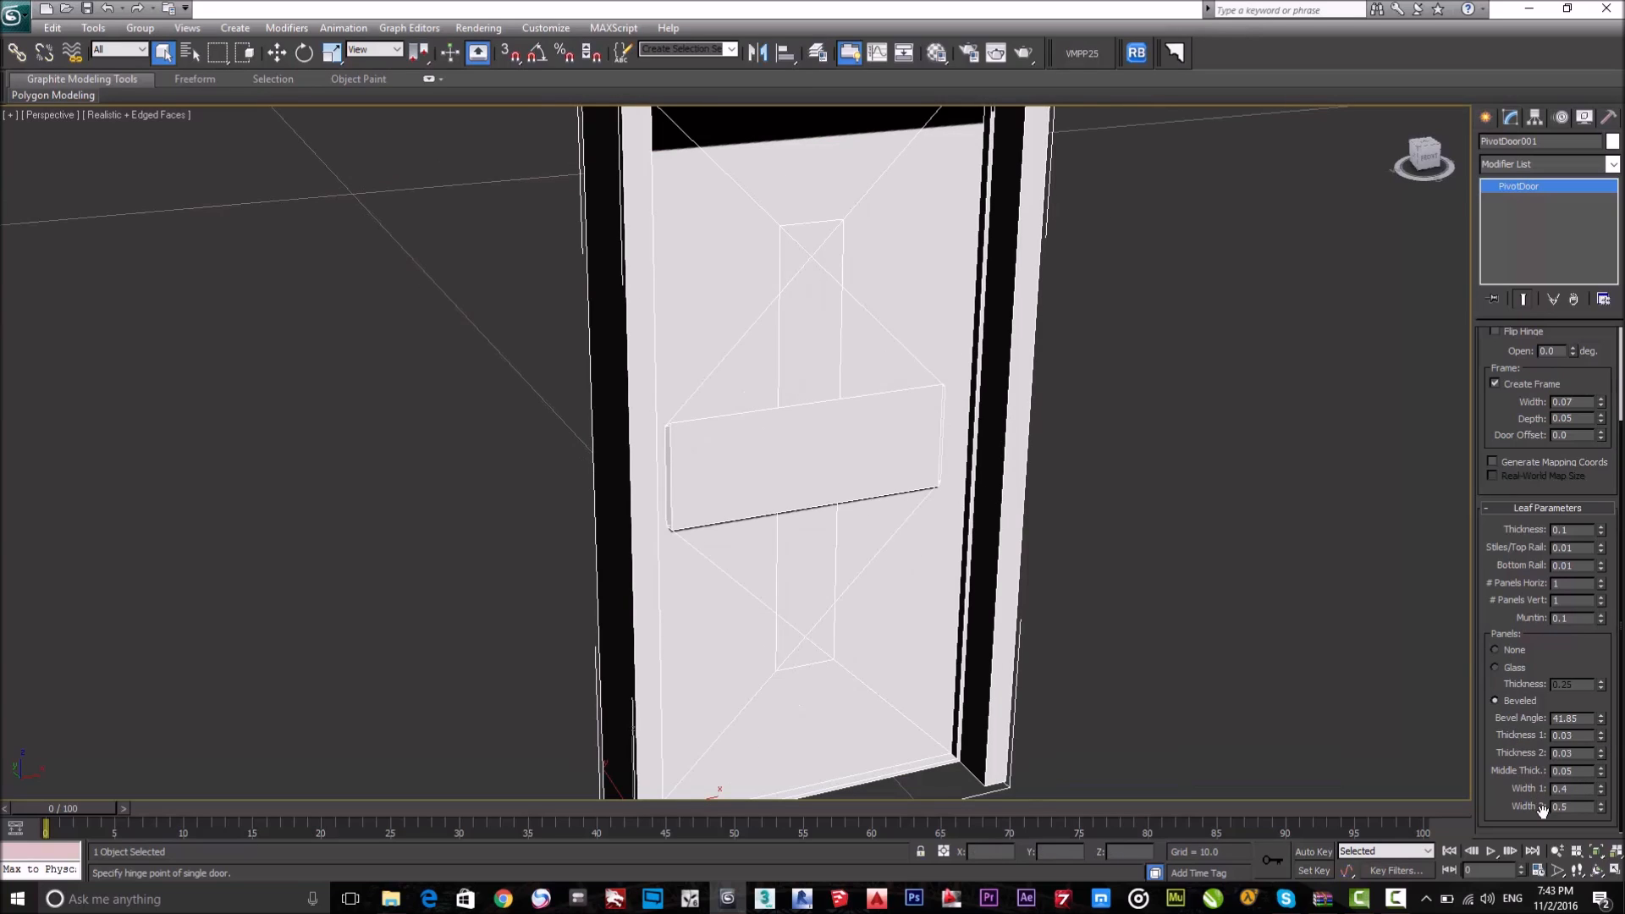
Reduce Width 2 of the beveled panels to 0.03.
drag(1602, 811, 1615, 848)
alt+middle_drag(957, 622, 852, 536)
alt+middle_drag(1368, 682, 1301, 653)
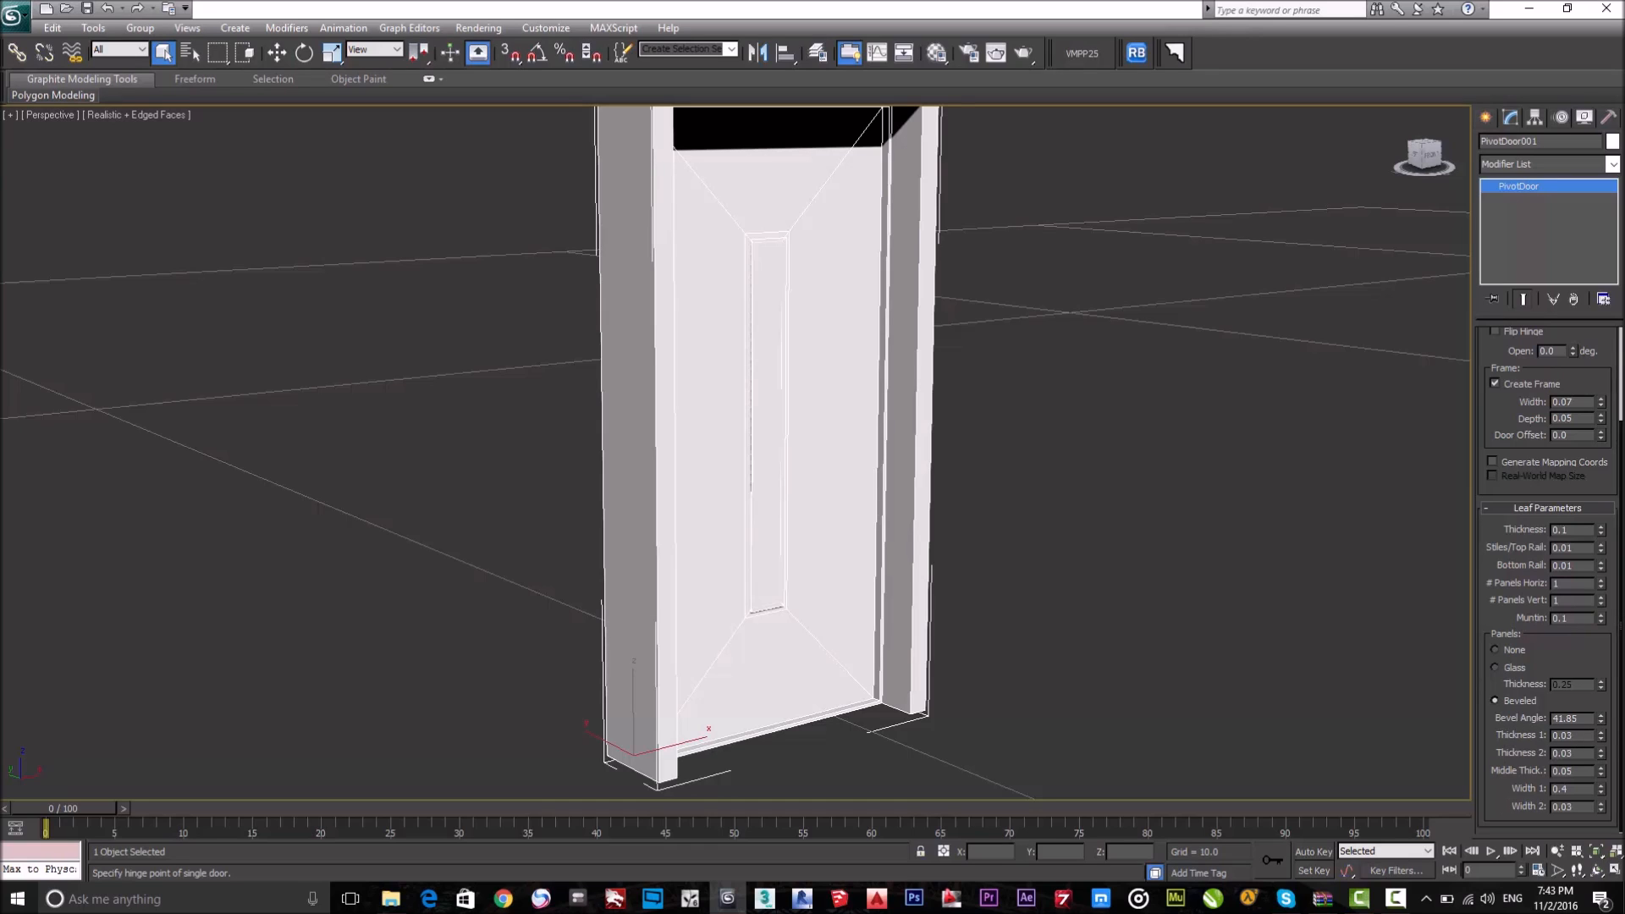
Try the Double Doors option on the pivot door and switch it back off.
drag(1502, 529, 1501, 654)
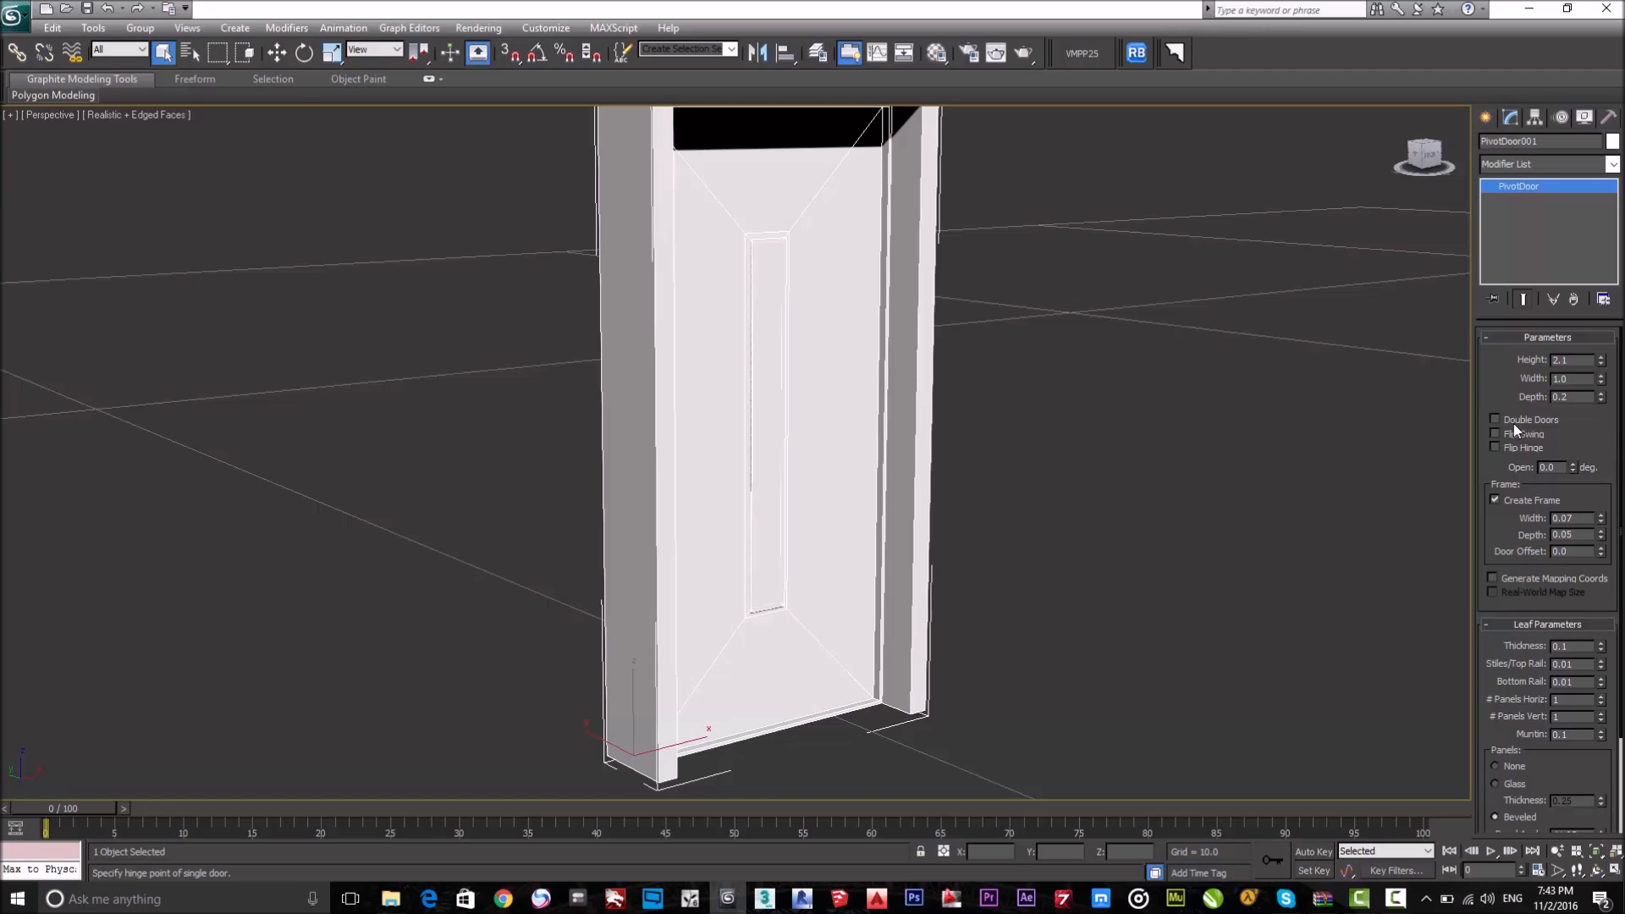
scroll(901, 420, down, 2)
alt+middle_drag(860, 445, 887, 478)
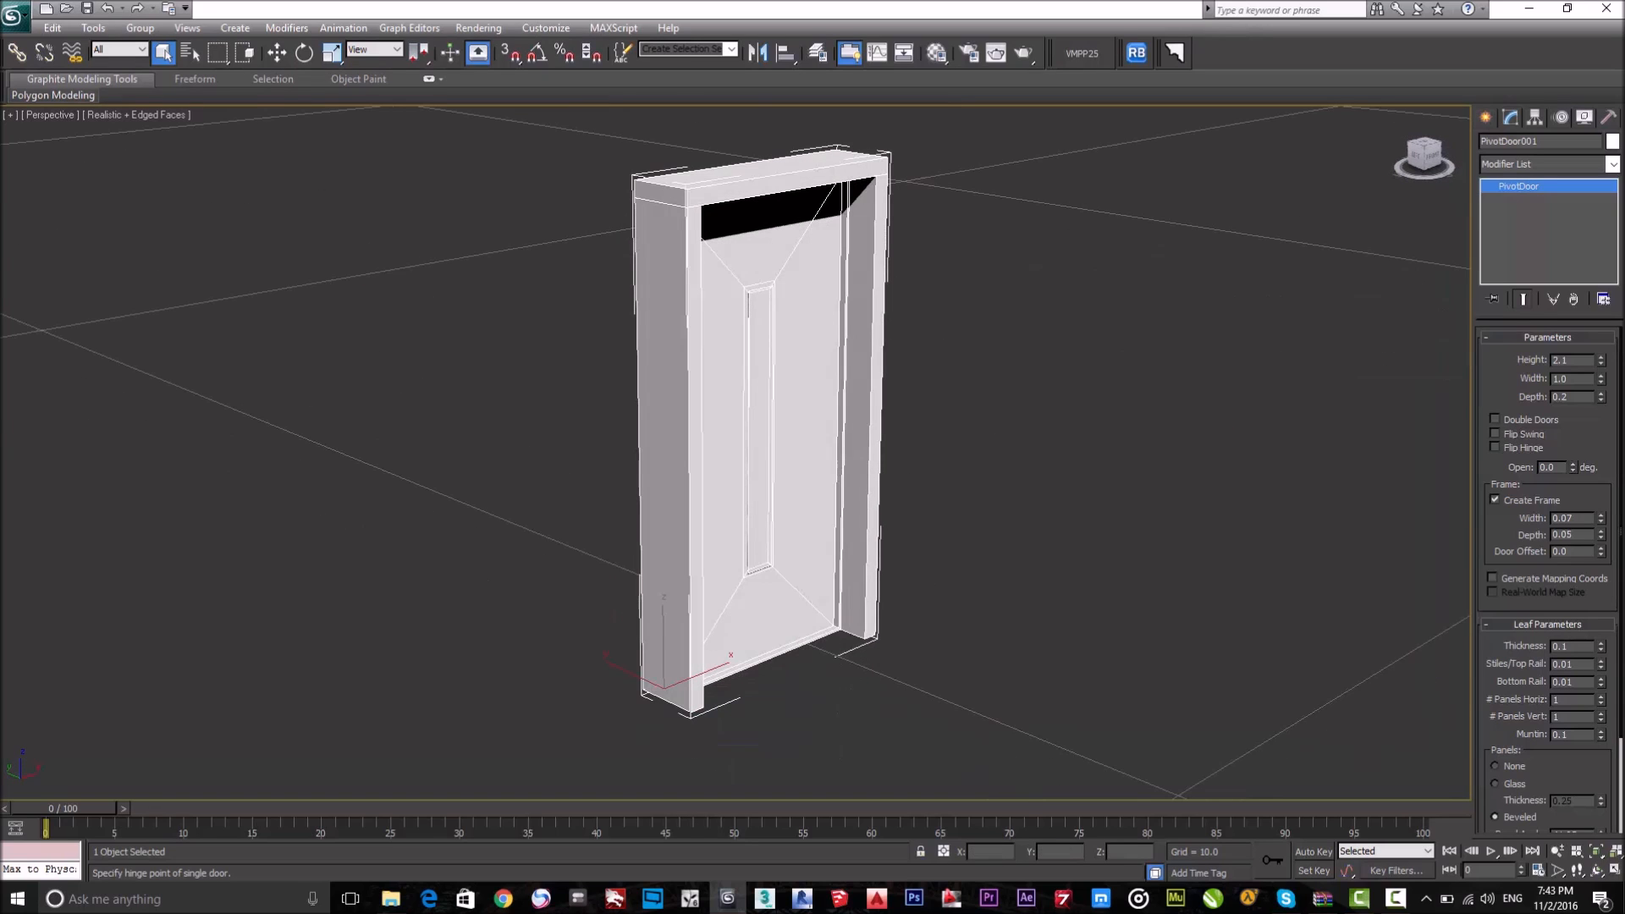
click(1516, 423)
click(1517, 423)
Set the overall depth of the pivot door to 0.1.
alt+middle_drag(399, 377, 689, 386)
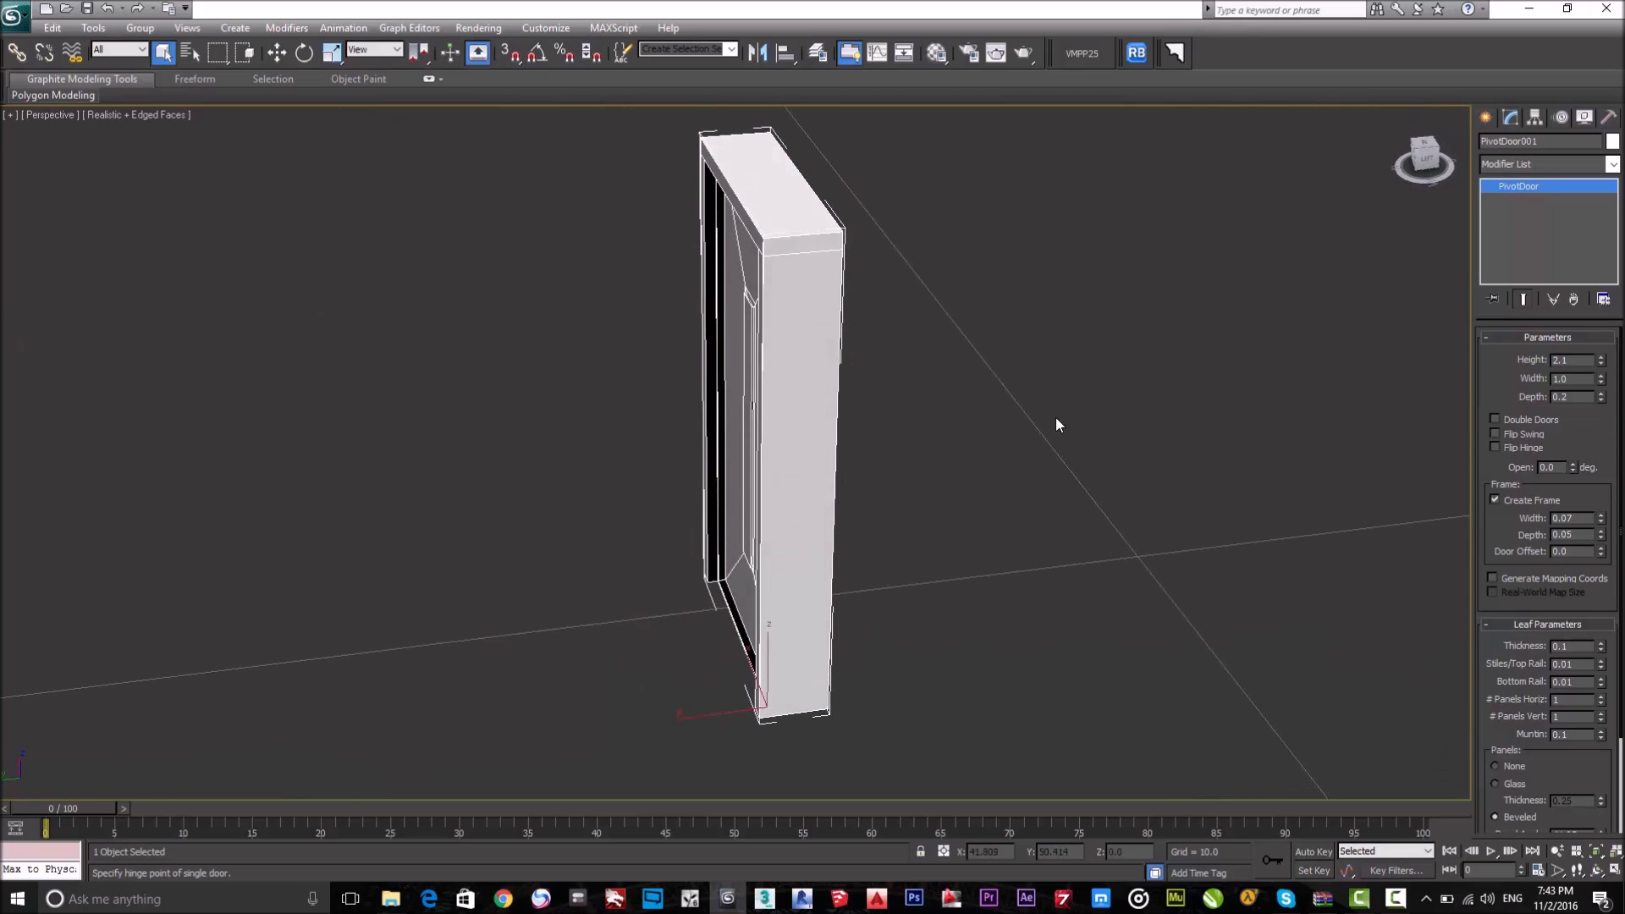
drag(1563, 404, 1556, 407)
key(Return)
text(.1)
key(Return)
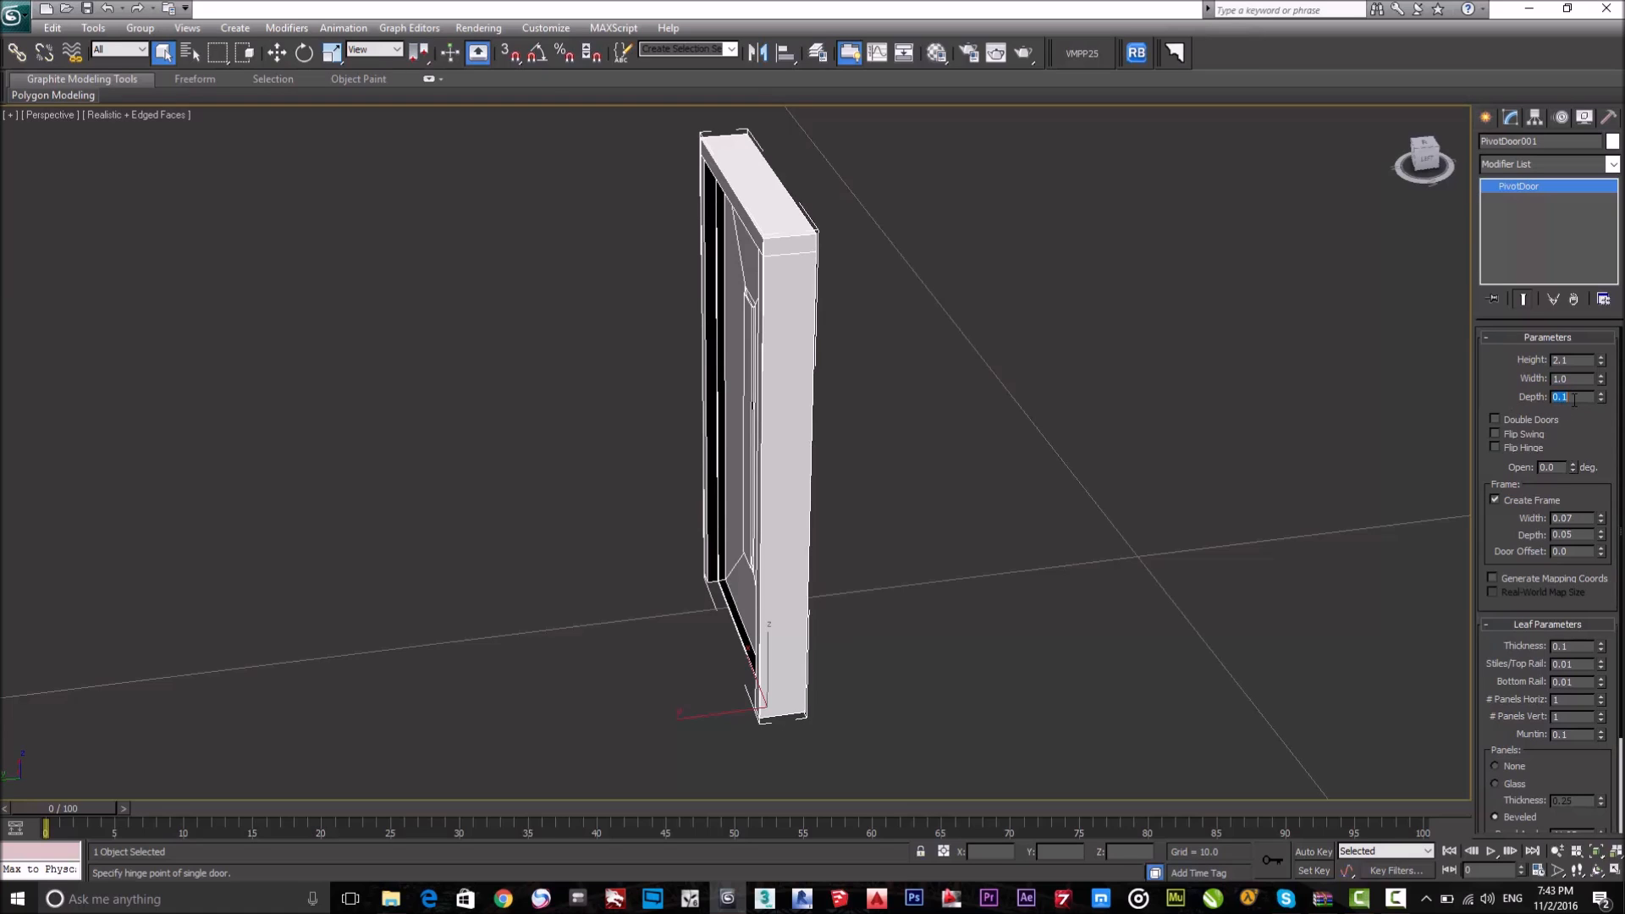
alt+middle_drag(834, 252, 749, 274)
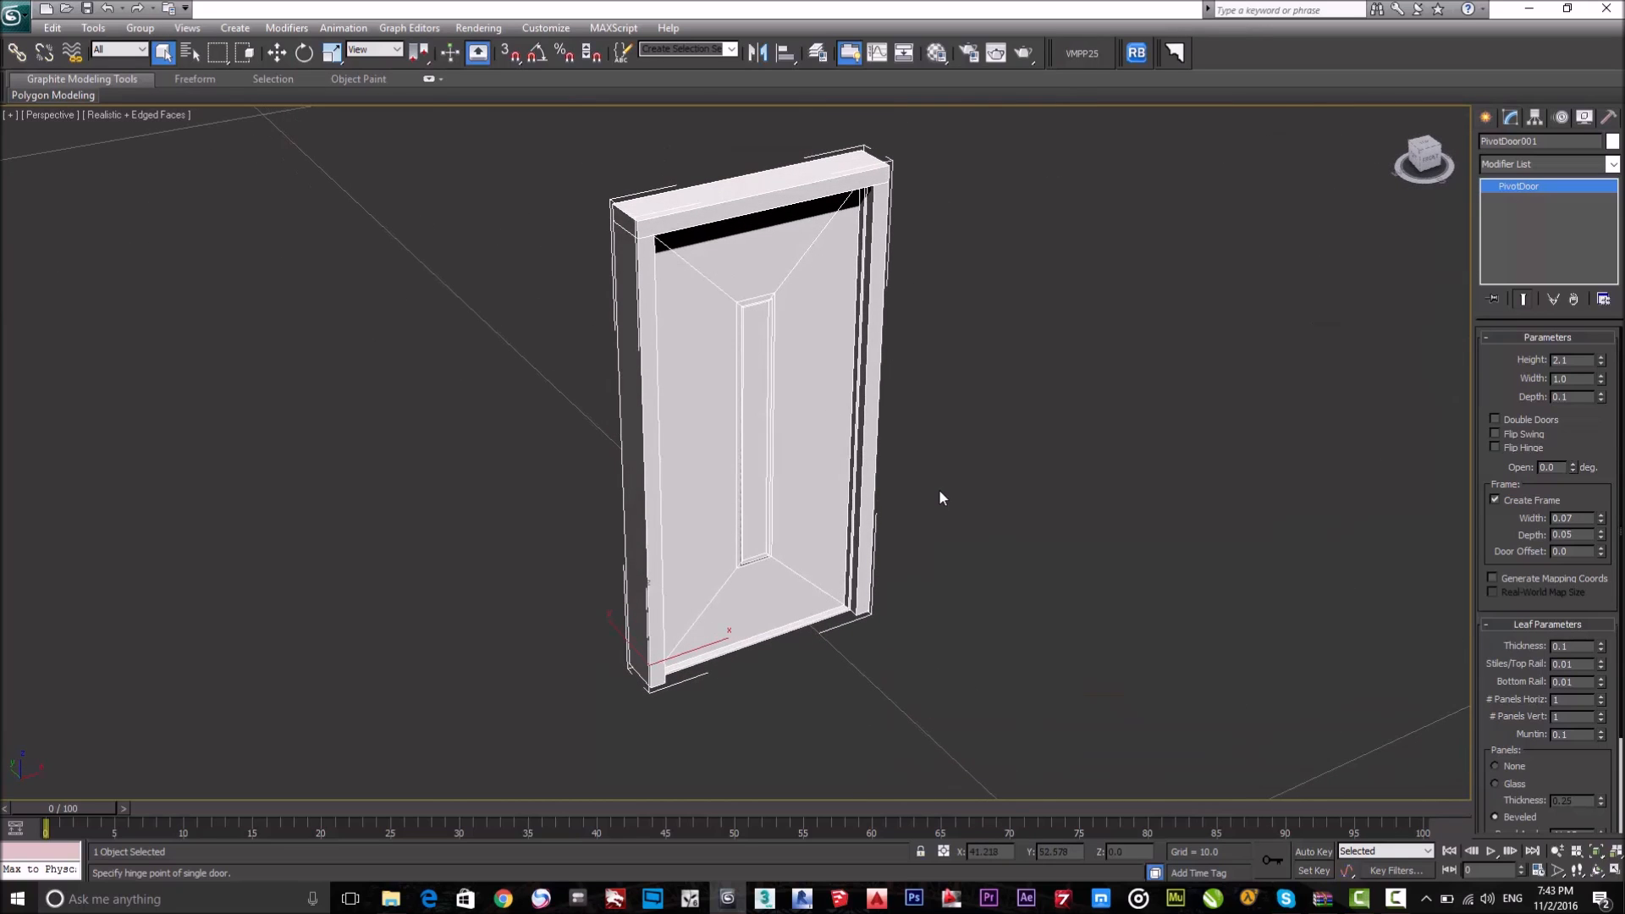
Set the width of the door frame to 0.01, keeping edged faces displayed.
middle_drag(990, 497, 978, 502)
key(F4)
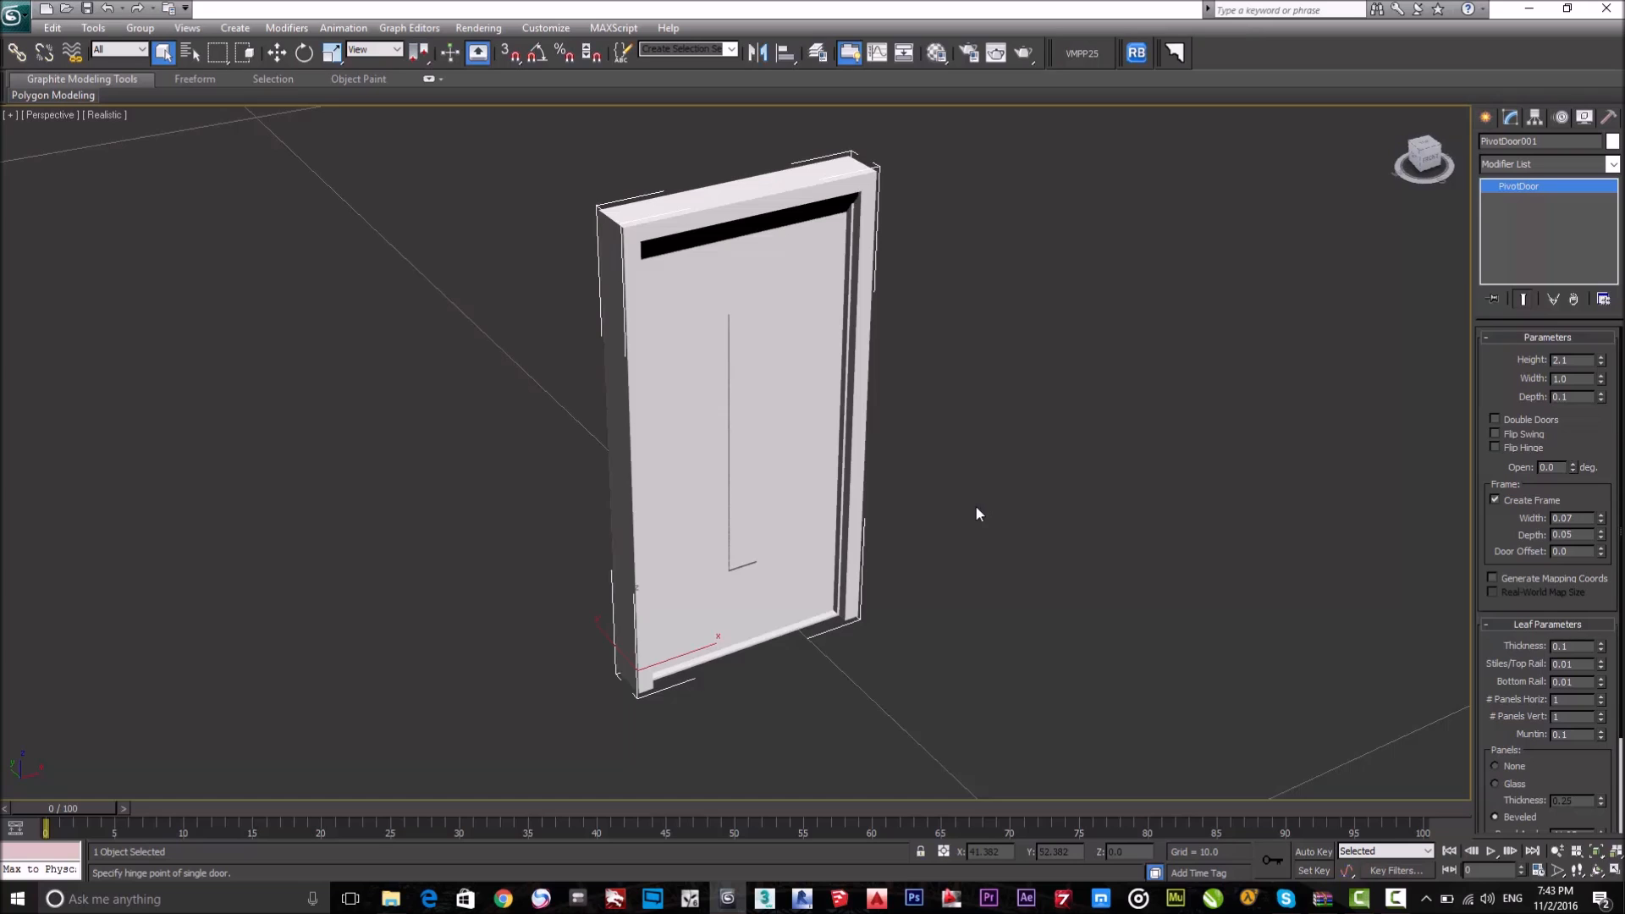
key(F4)
mouse_move(988, 525)
alt+middle_down()
mouse_move(972, 496)
mouse_move(1022, 514)
alt+middle_up()
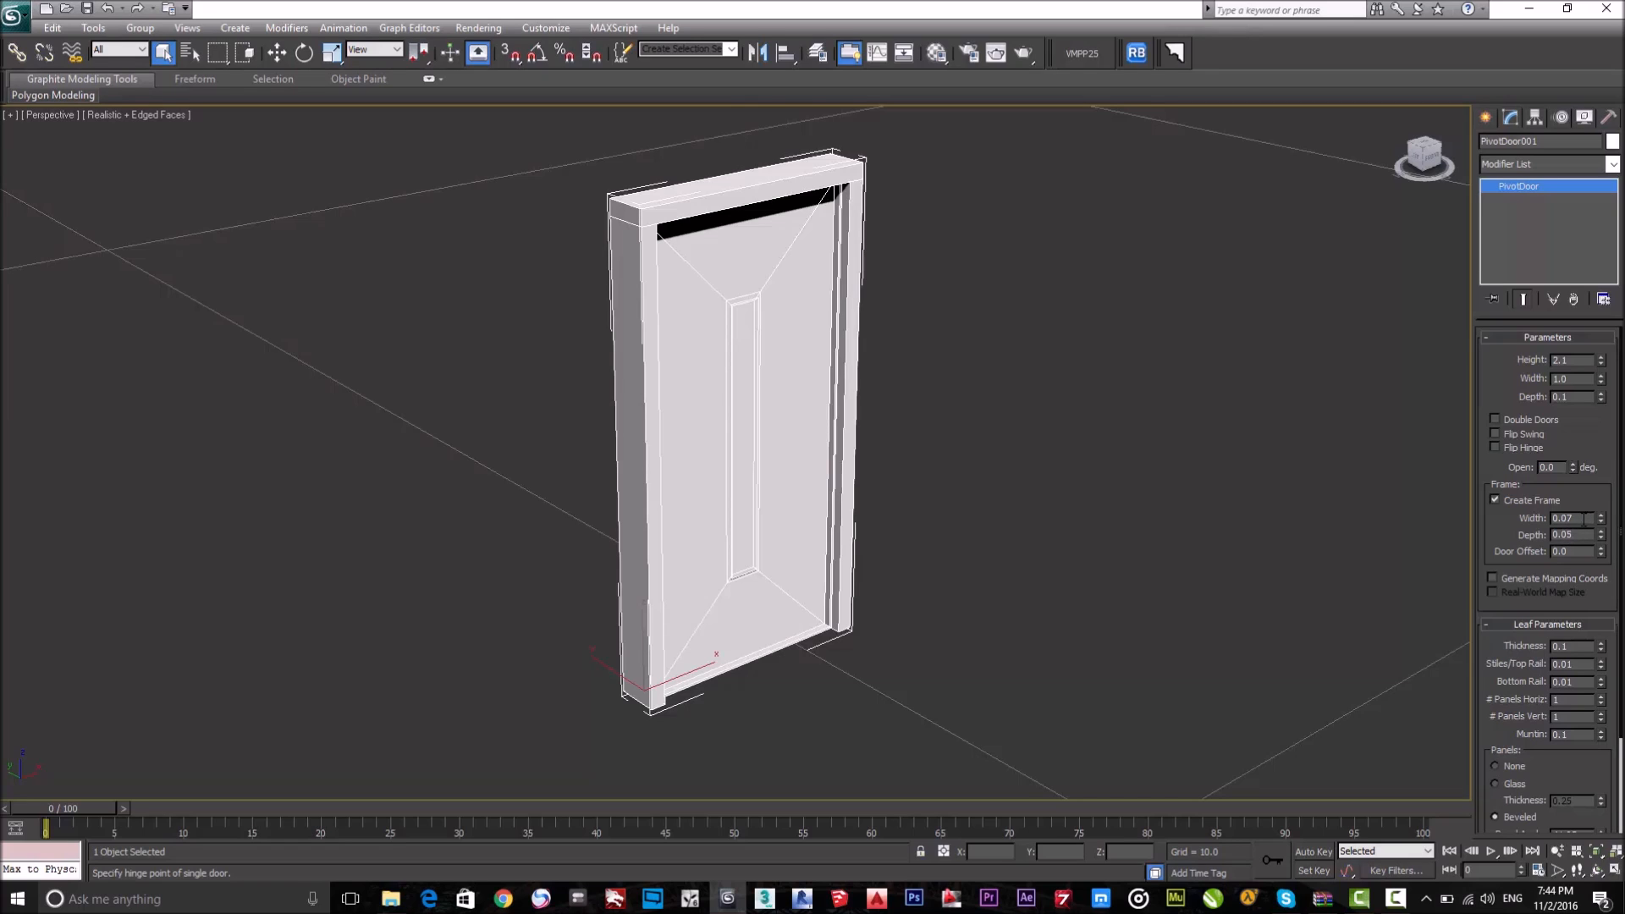
drag(1600, 519, 1604, 561)
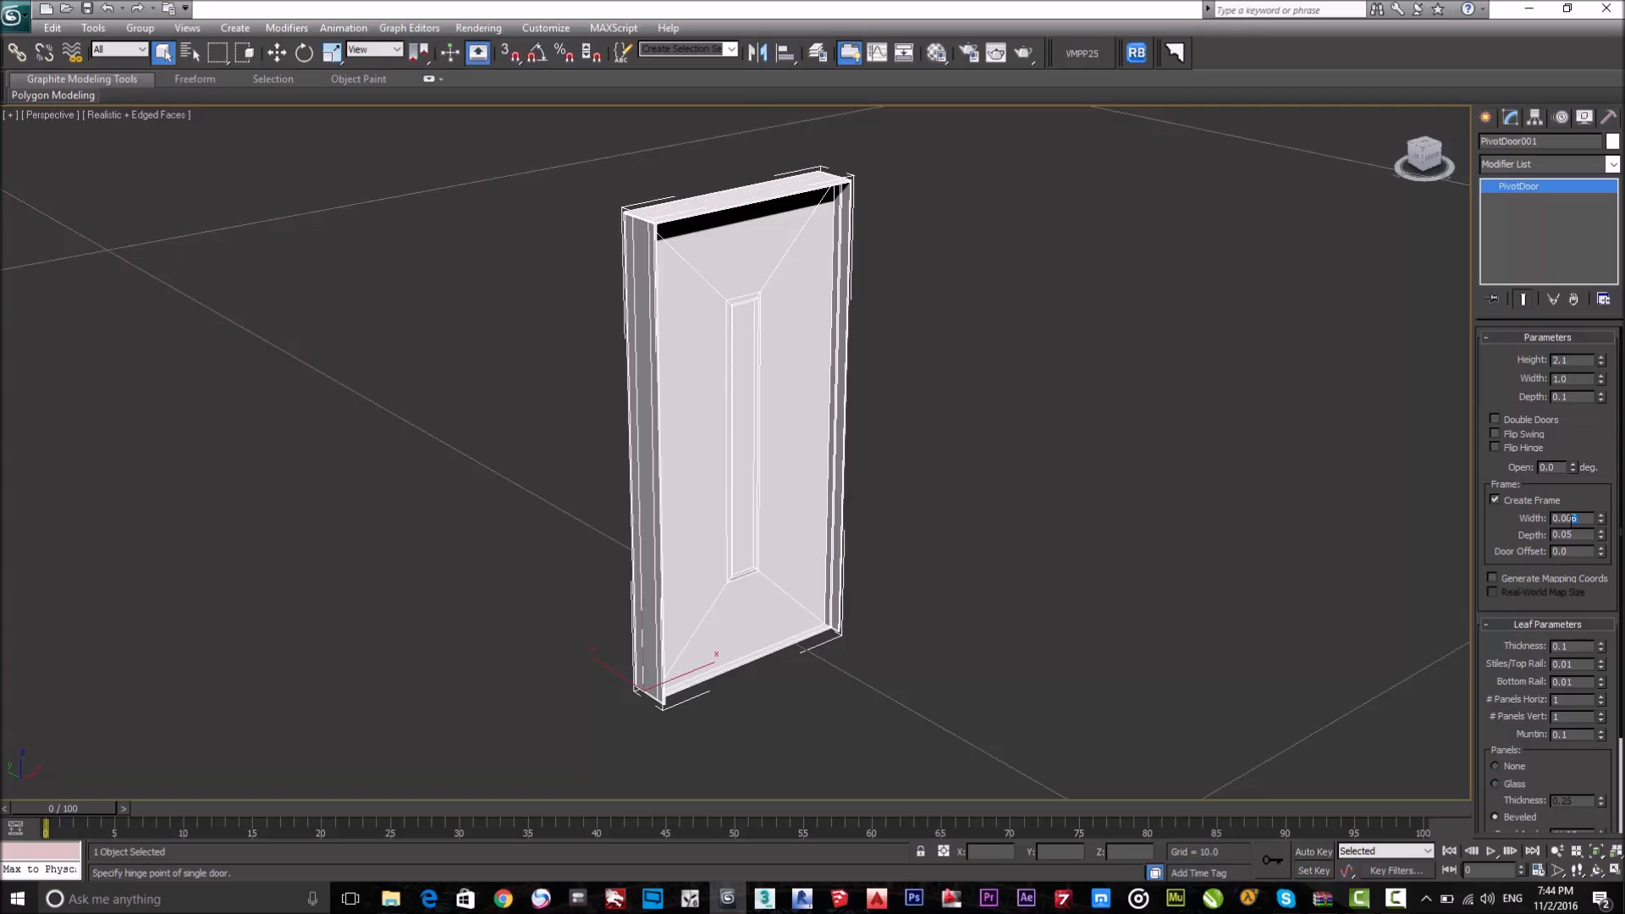
text(0.01)
key(Return)
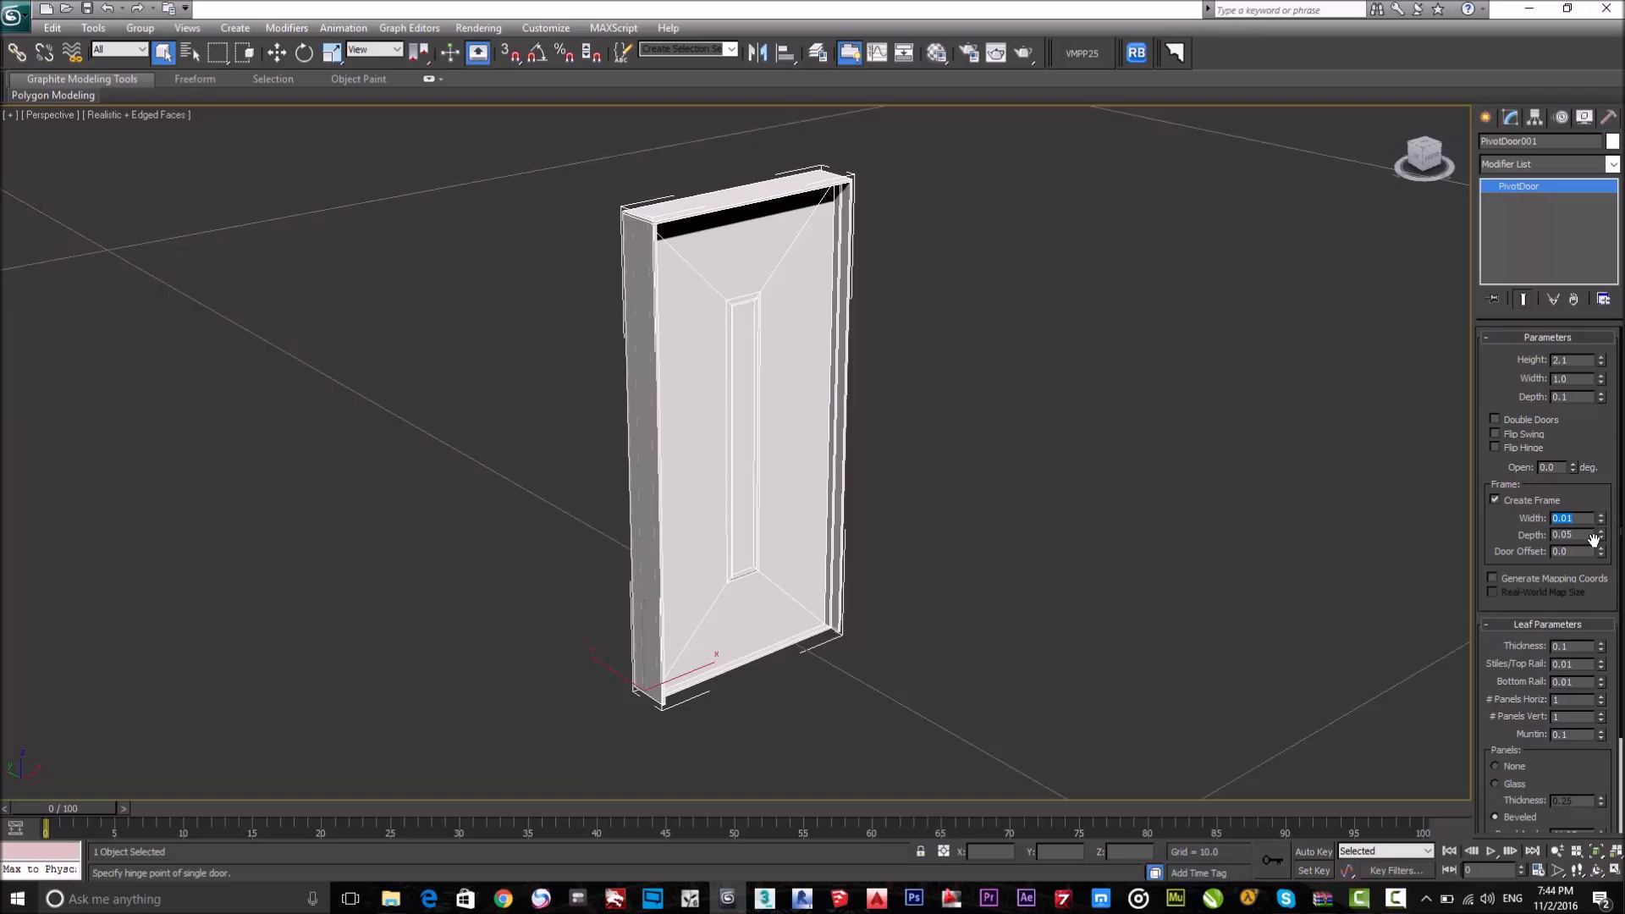
Try a depth of 0.1 for the door frame and finish with a frame depth of 0.0.
drag(1597, 534, 1606, 627)
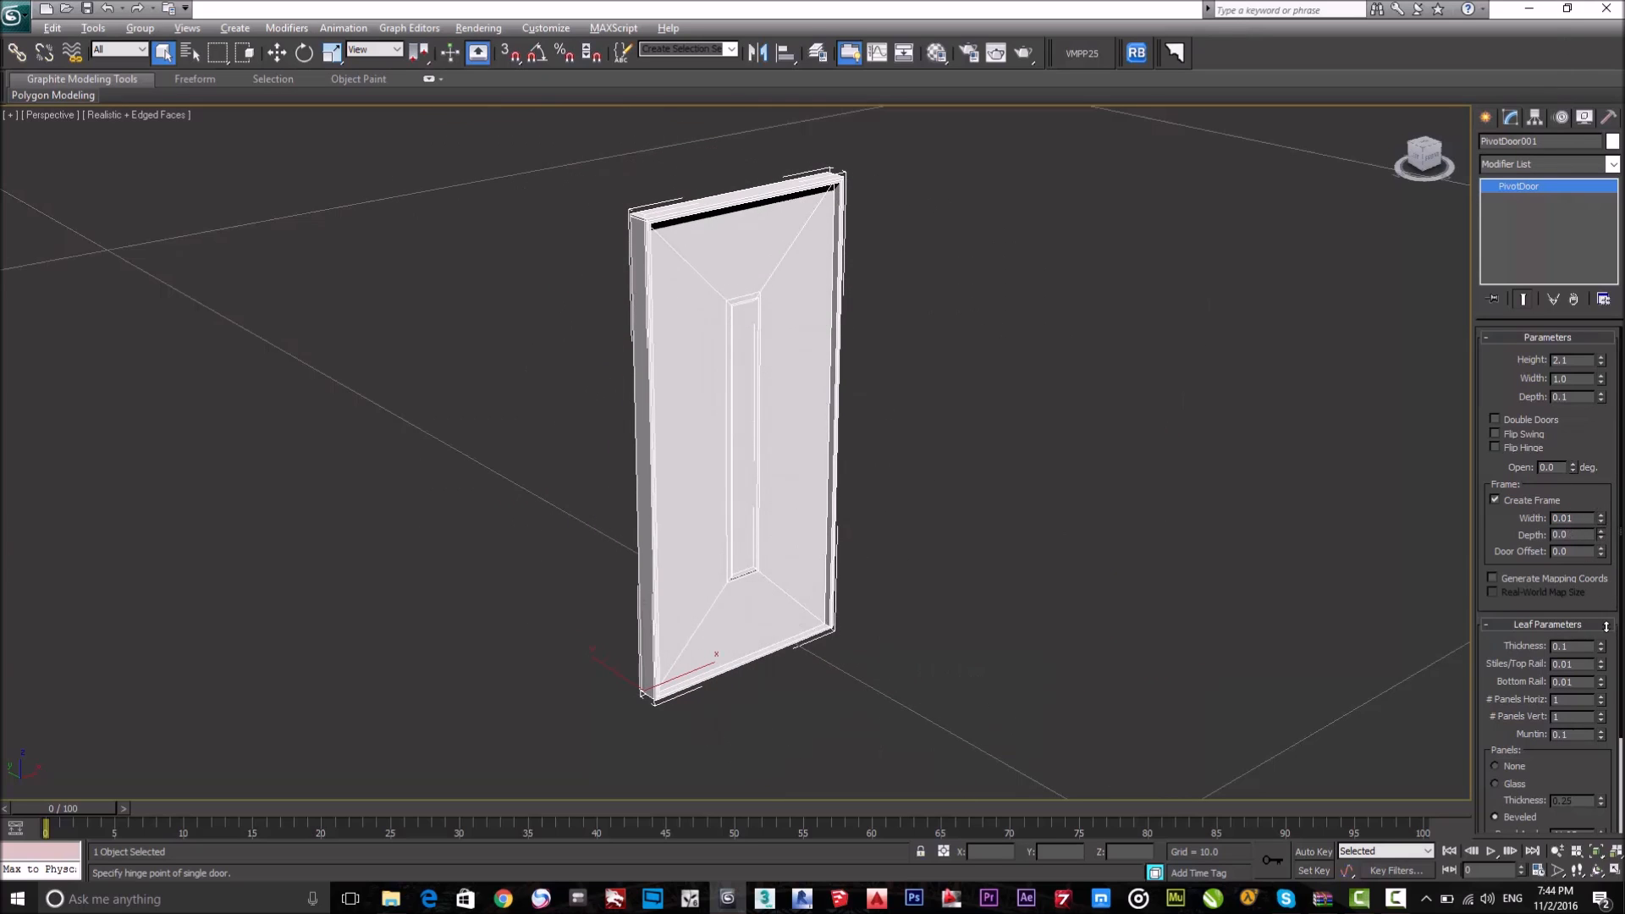
double_click(1583, 534)
text(.1)
key(Return)
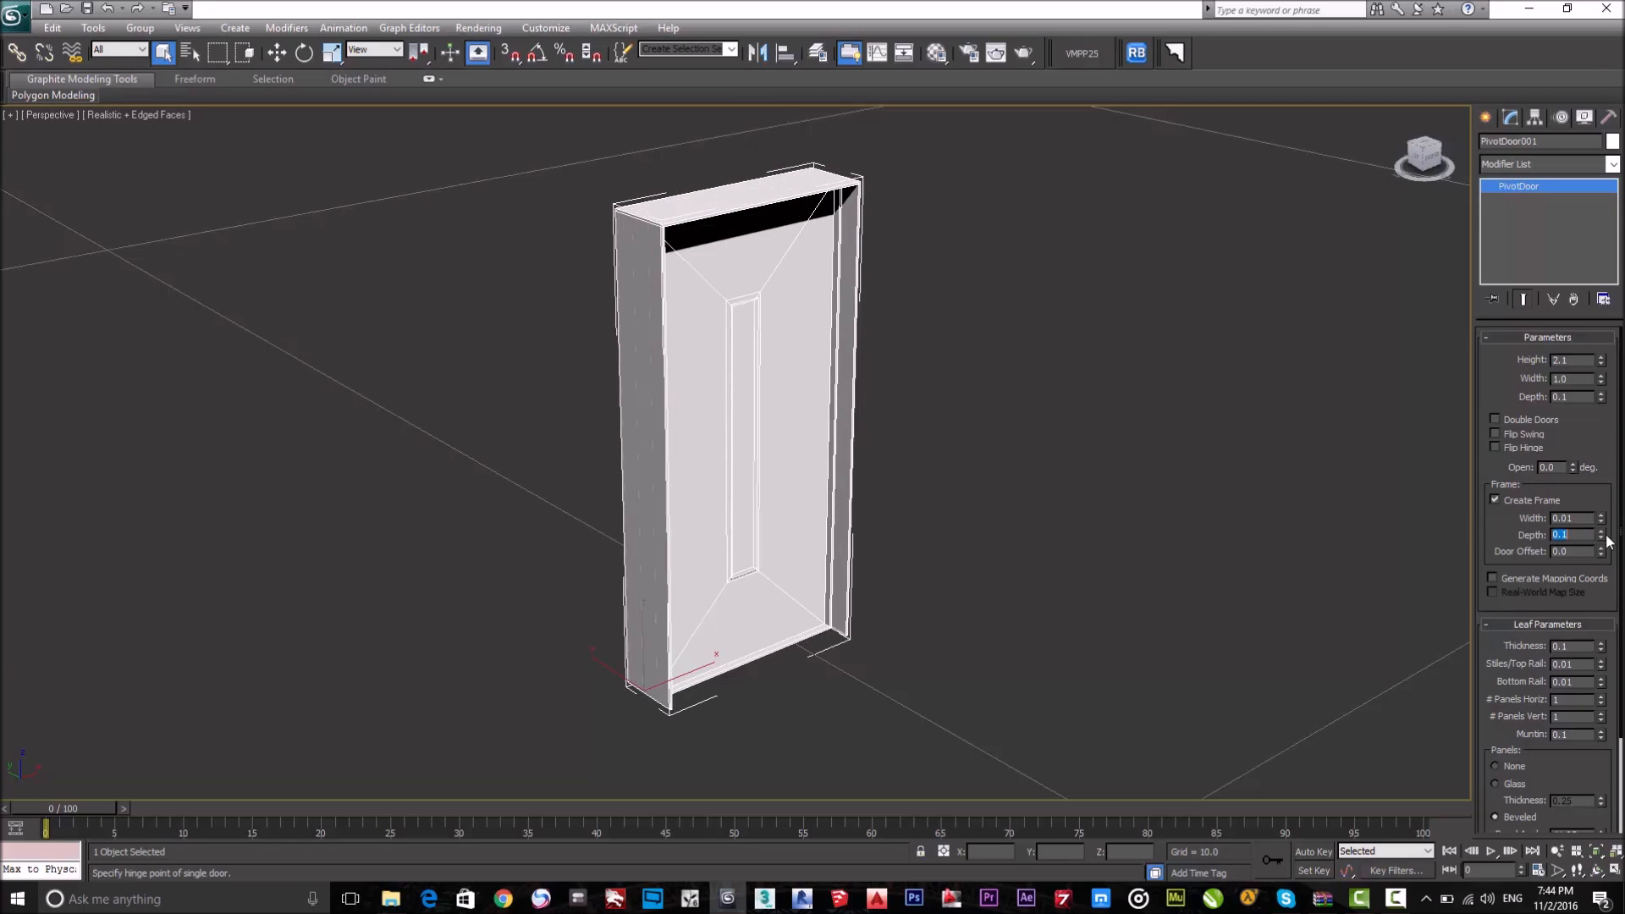
text(0)
key(Return)
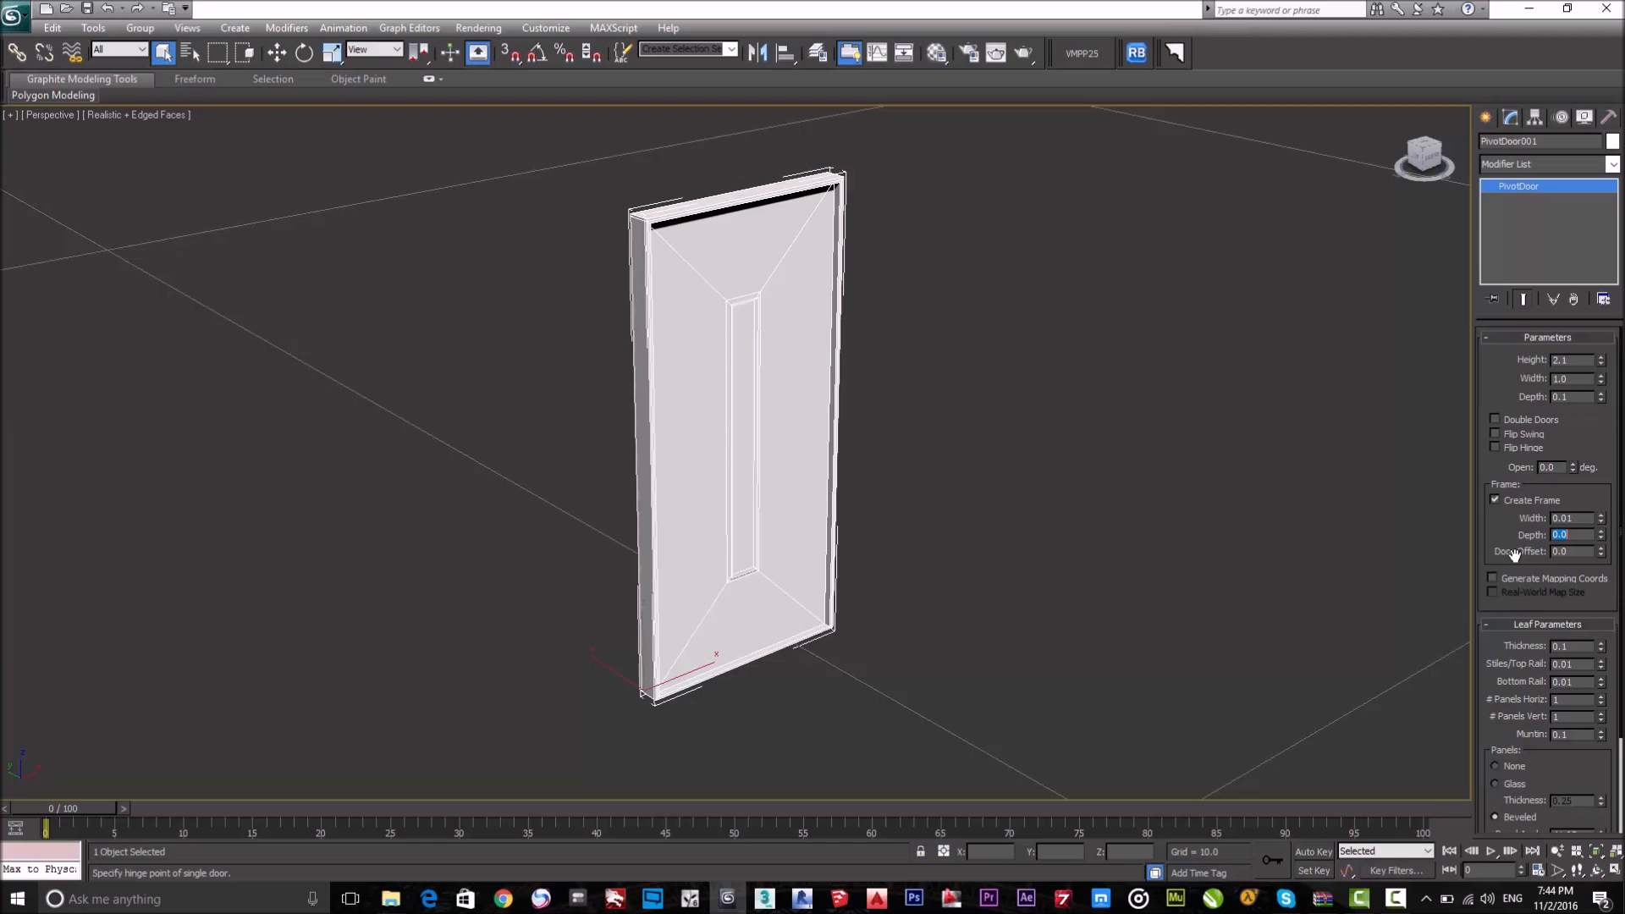
Preview the door as double doors from another angle and return it to a single door.
drag(1500, 552, 1510, 481)
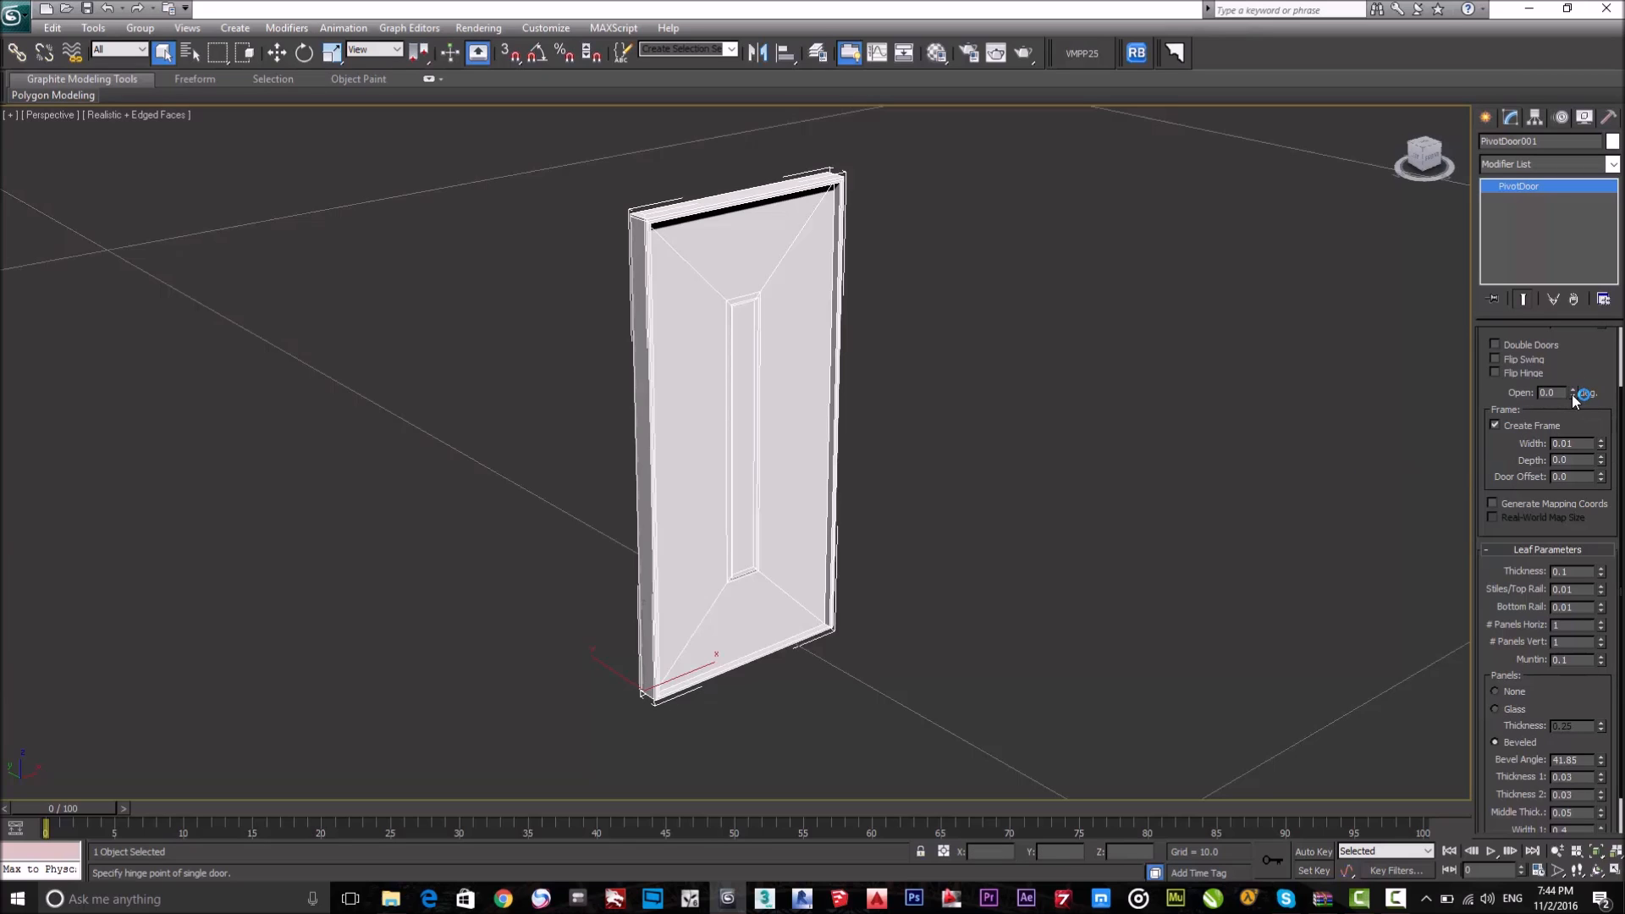
mouse_move(857, 518)
middle_down()
mouse_move(823, 537)
mouse_move(837, 533)
middle_up()
drag(1586, 350, 1582, 421)
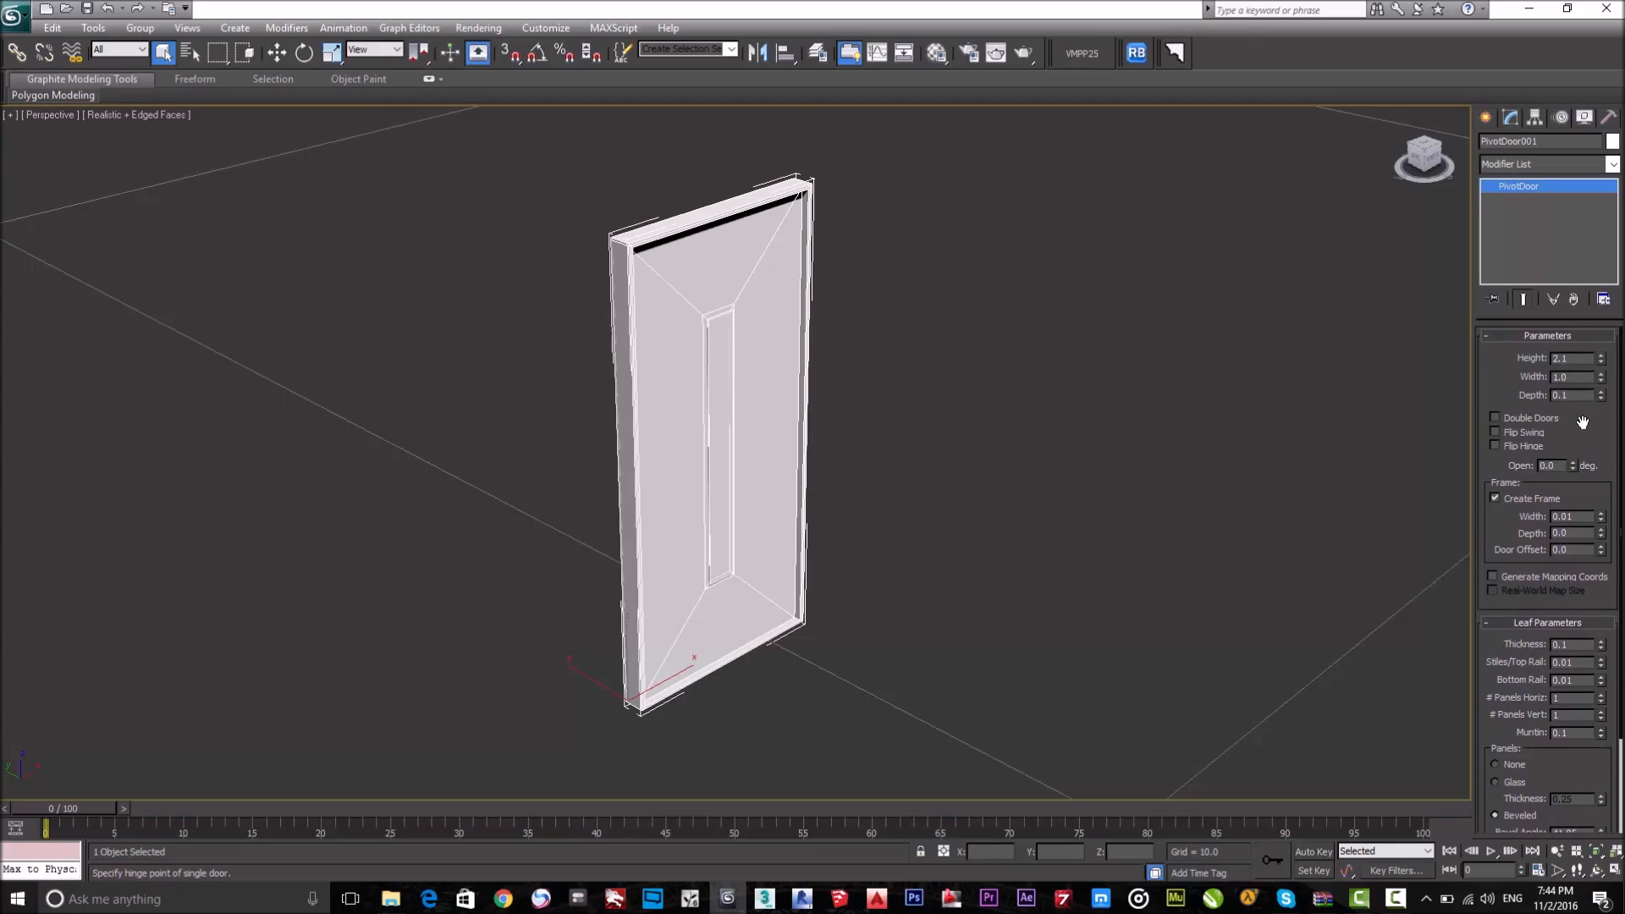
click(1495, 417)
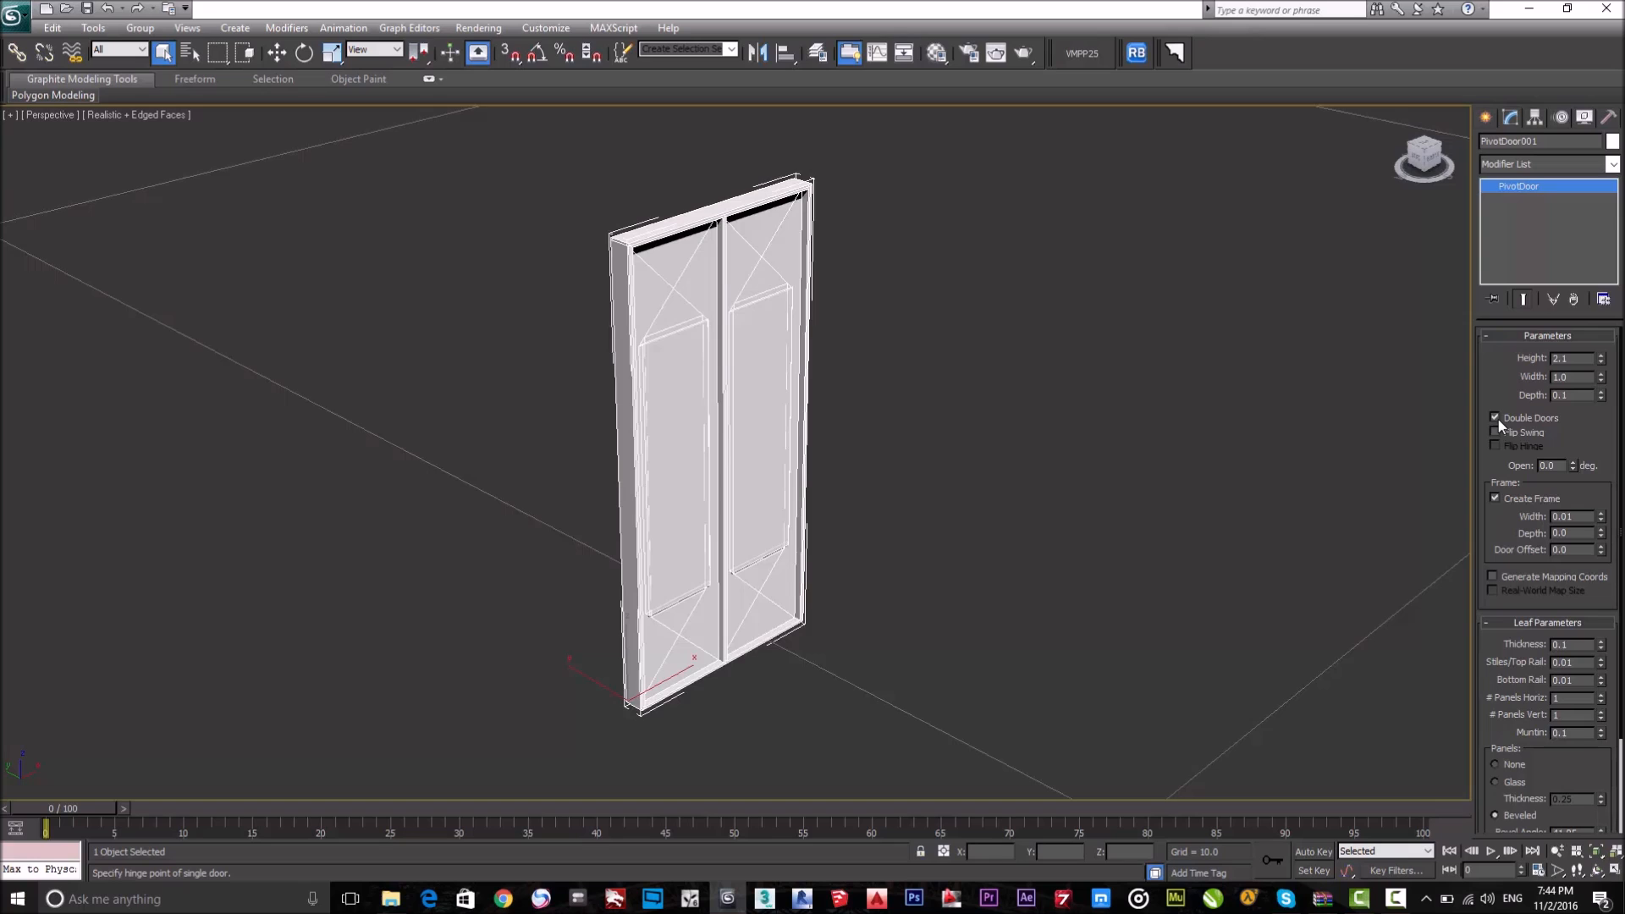
alt+middle_drag(1353, 431, 1001, 466)
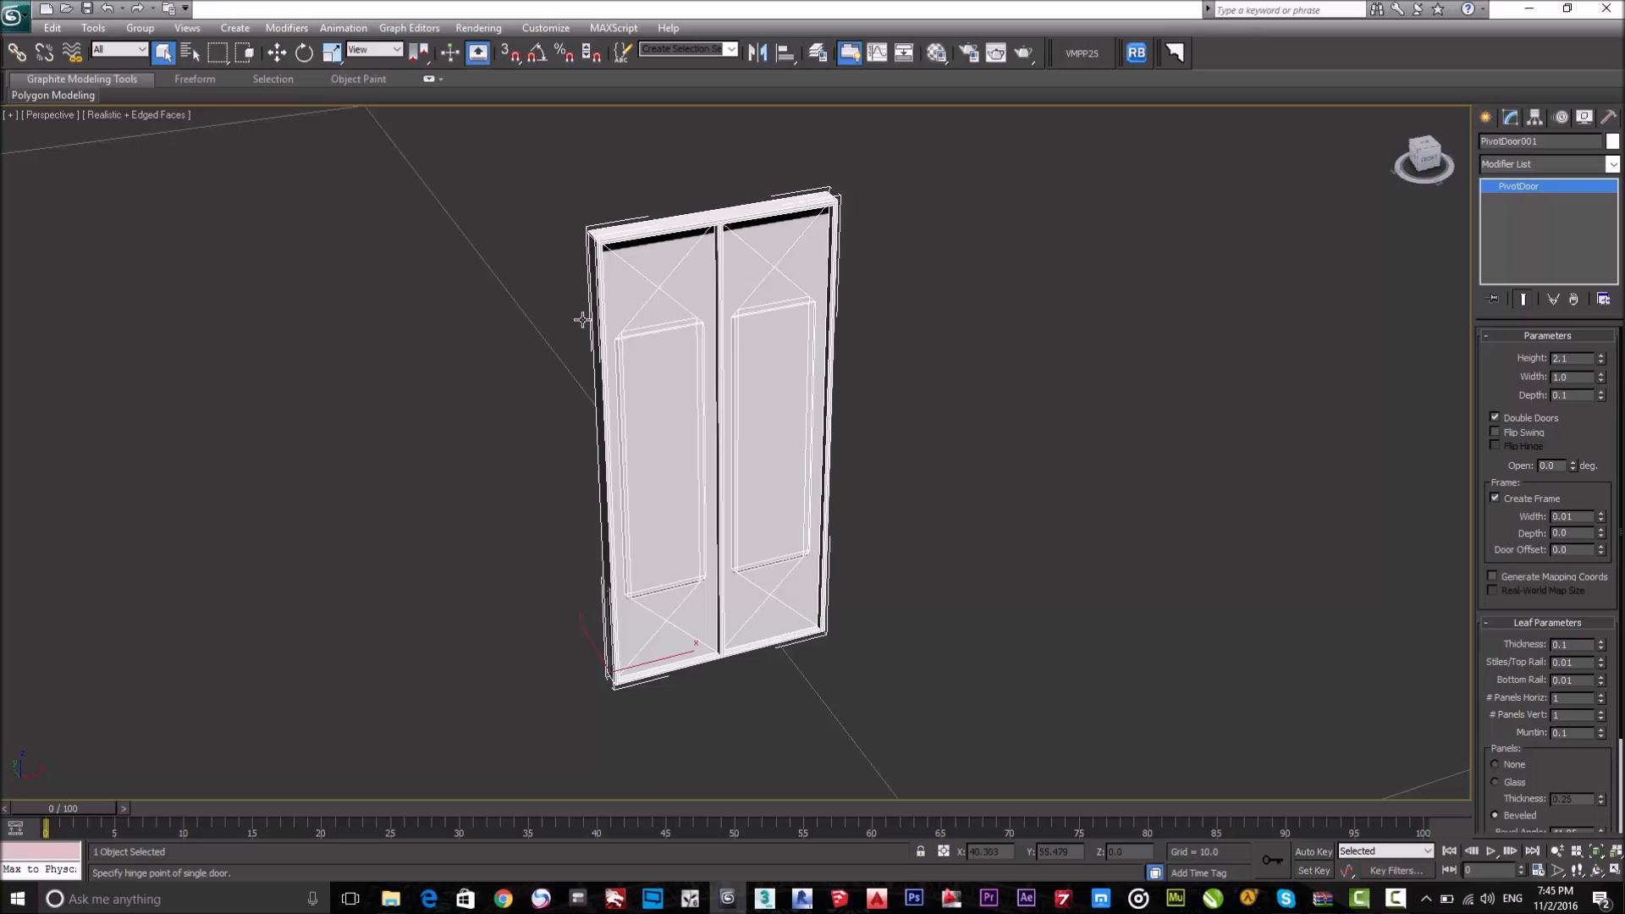
key(alt)
click(1495, 416)
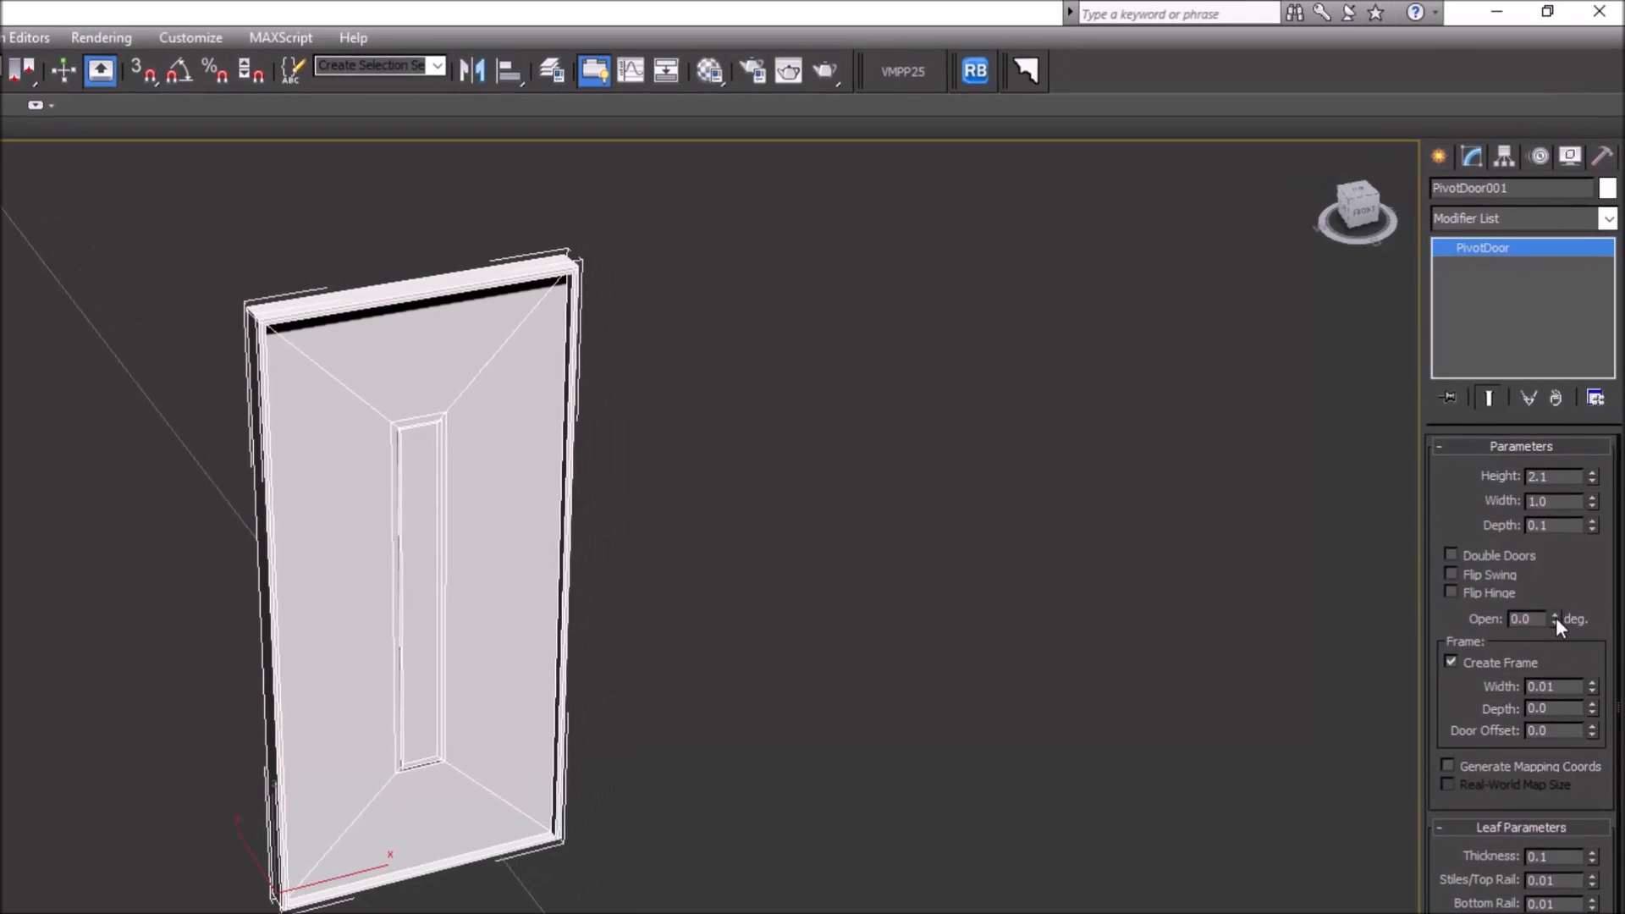
Open the door to 32.5 degrees and turn on Flip Hinge and Flip Swing.
drag(1555, 617, 1556, 543)
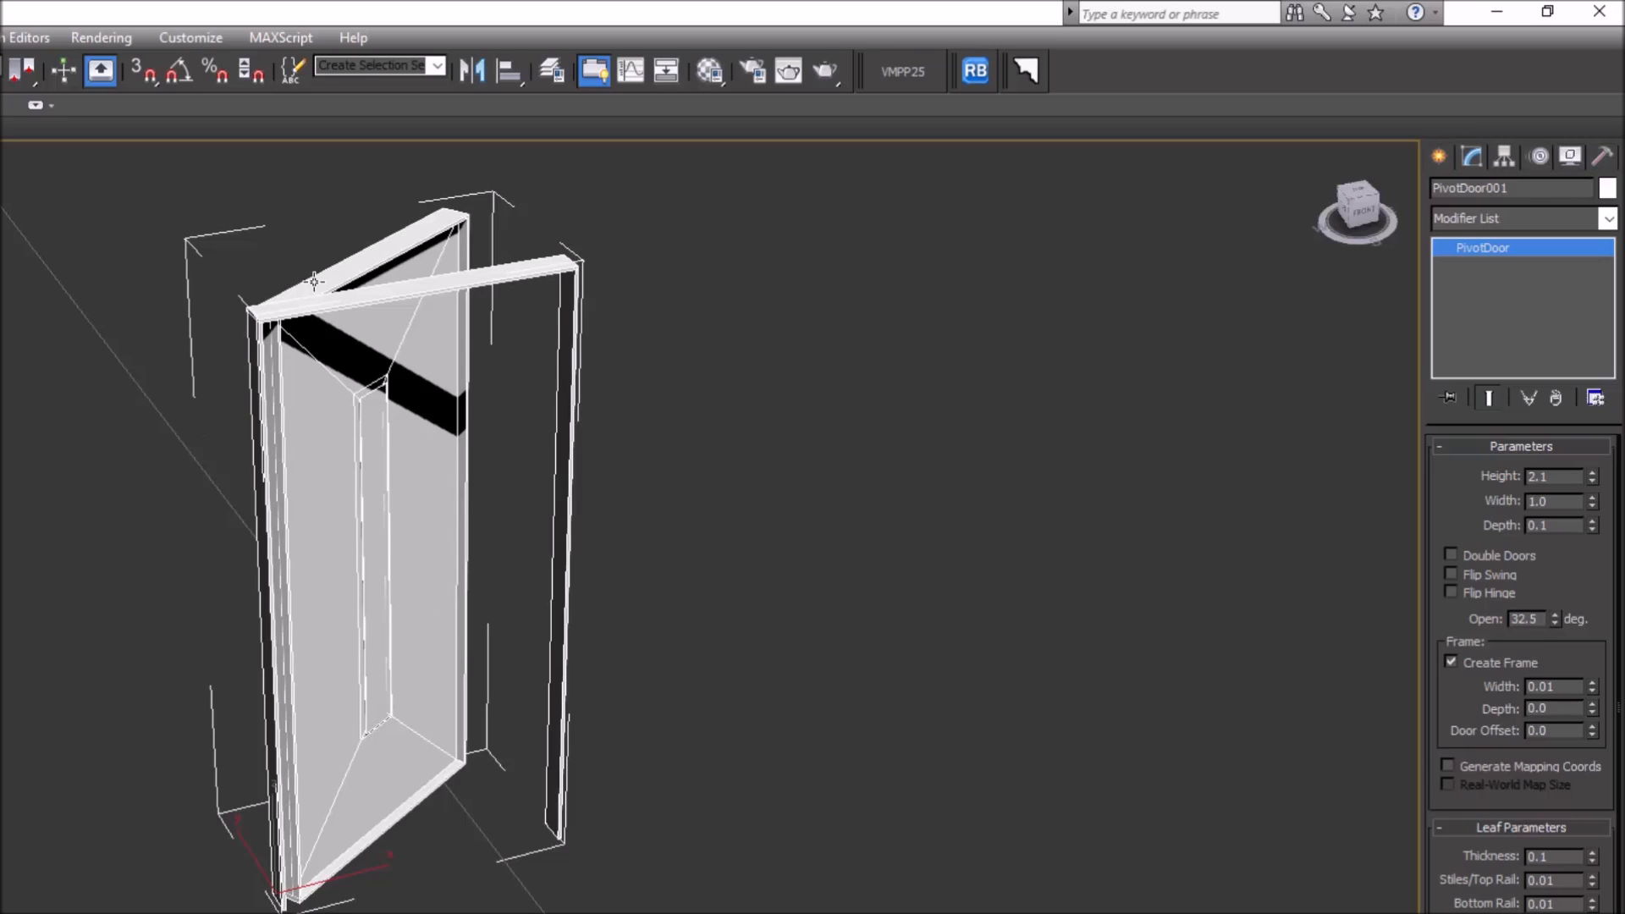
click(1450, 593)
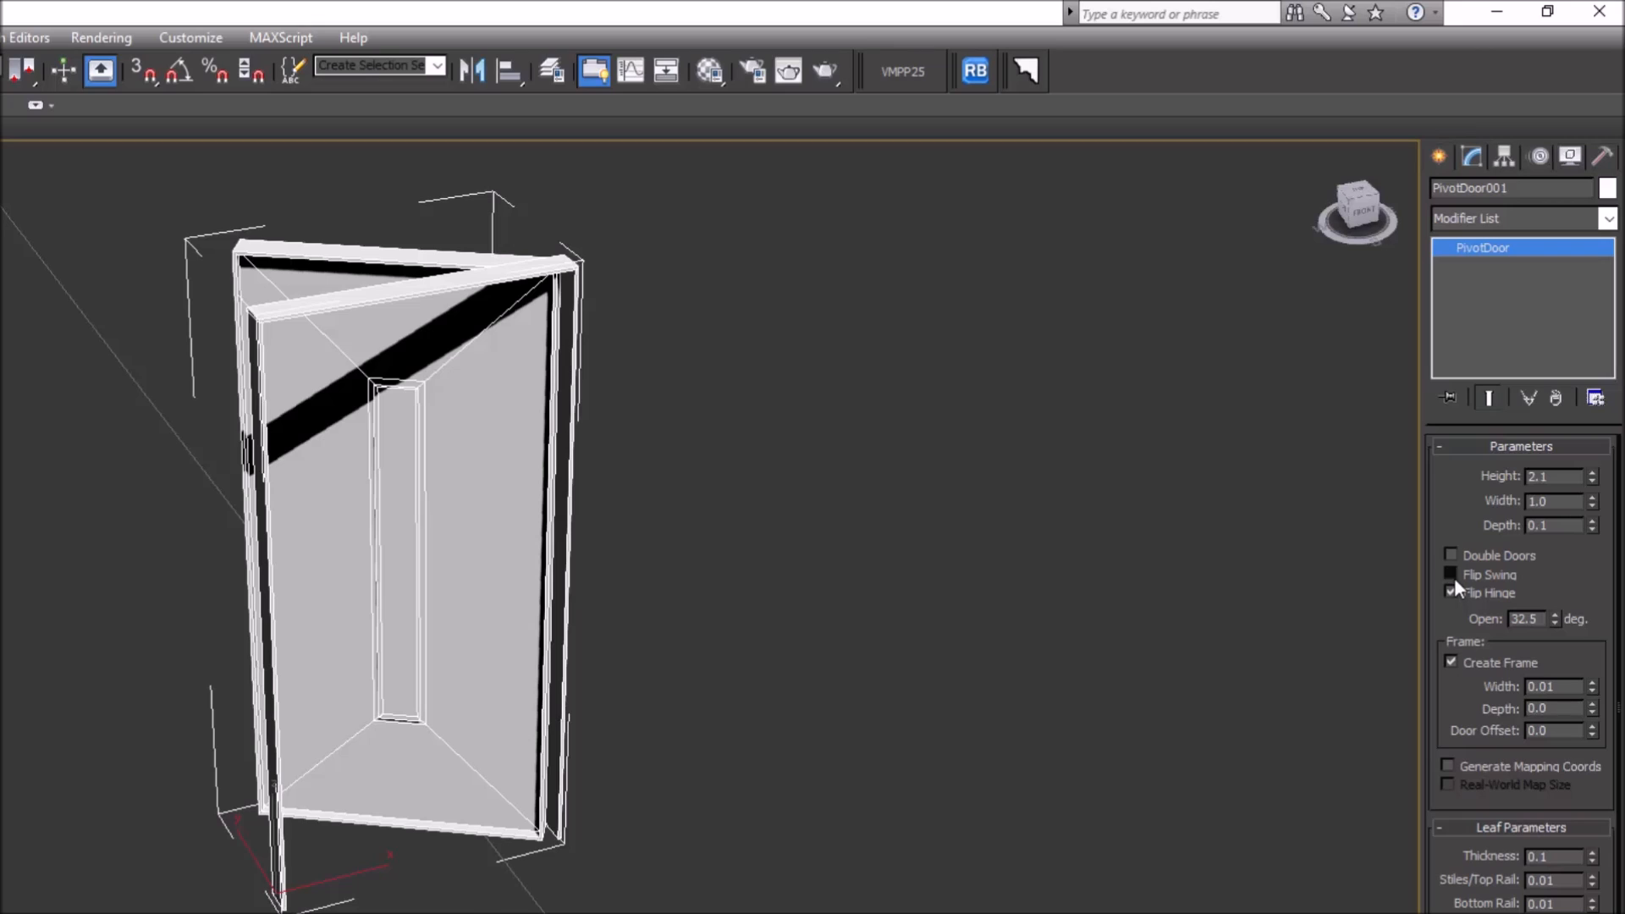
click(1452, 575)
click(1452, 575)
click(1453, 577)
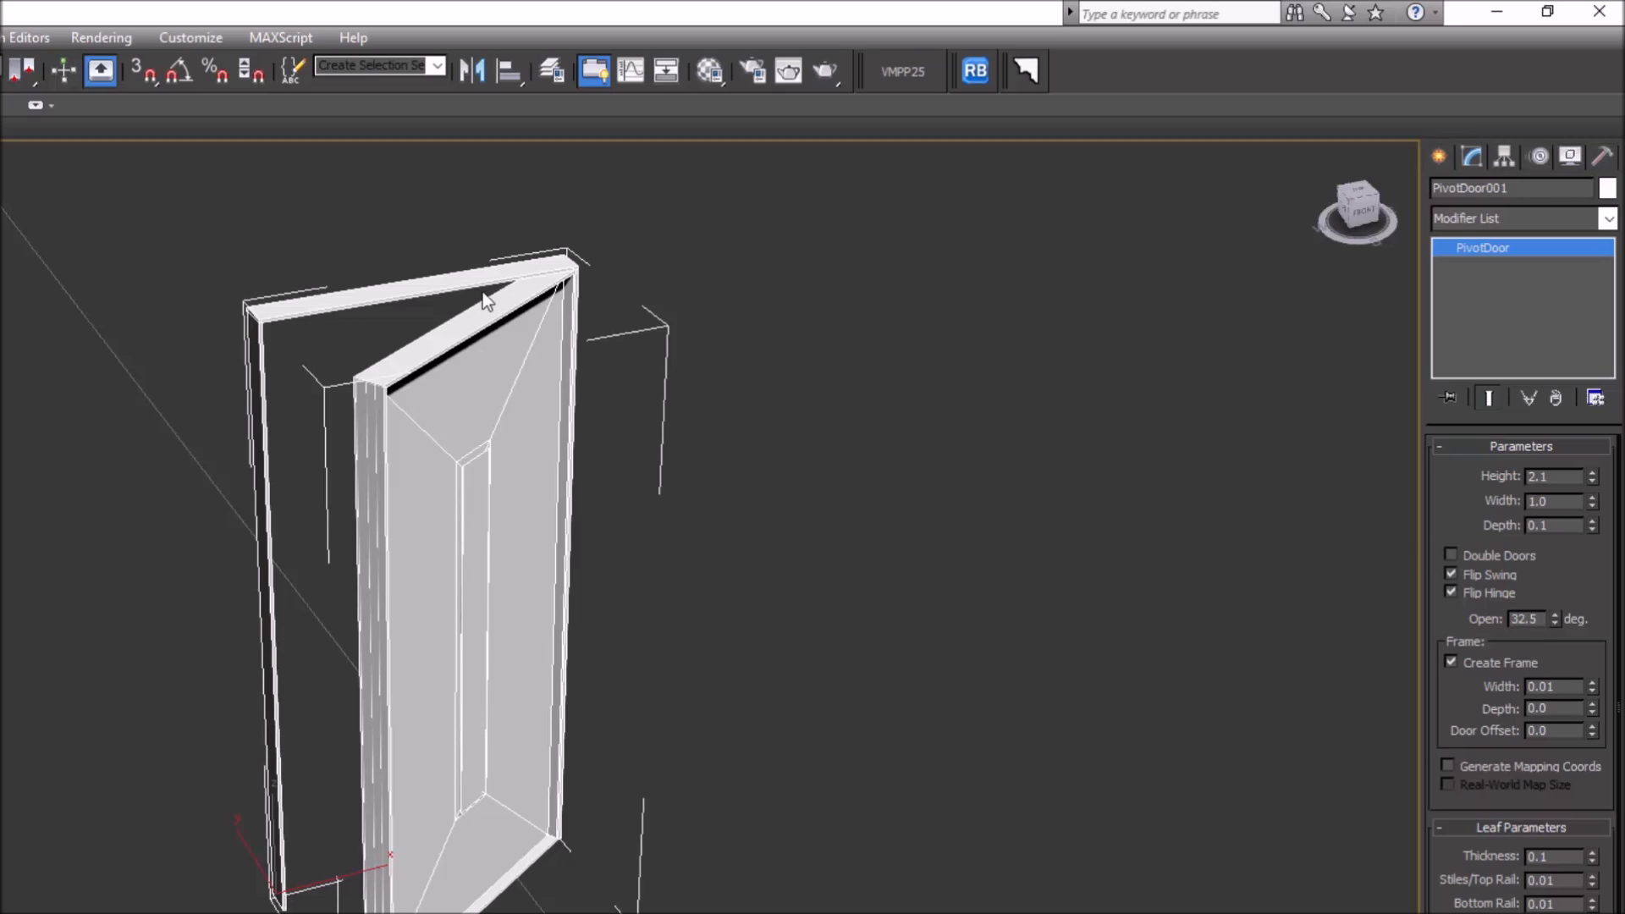
Turn on Double Doors and set the opening angle of the leaves to 36 degrees.
click(1452, 553)
alt+middle_drag(849, 481, 720, 552)
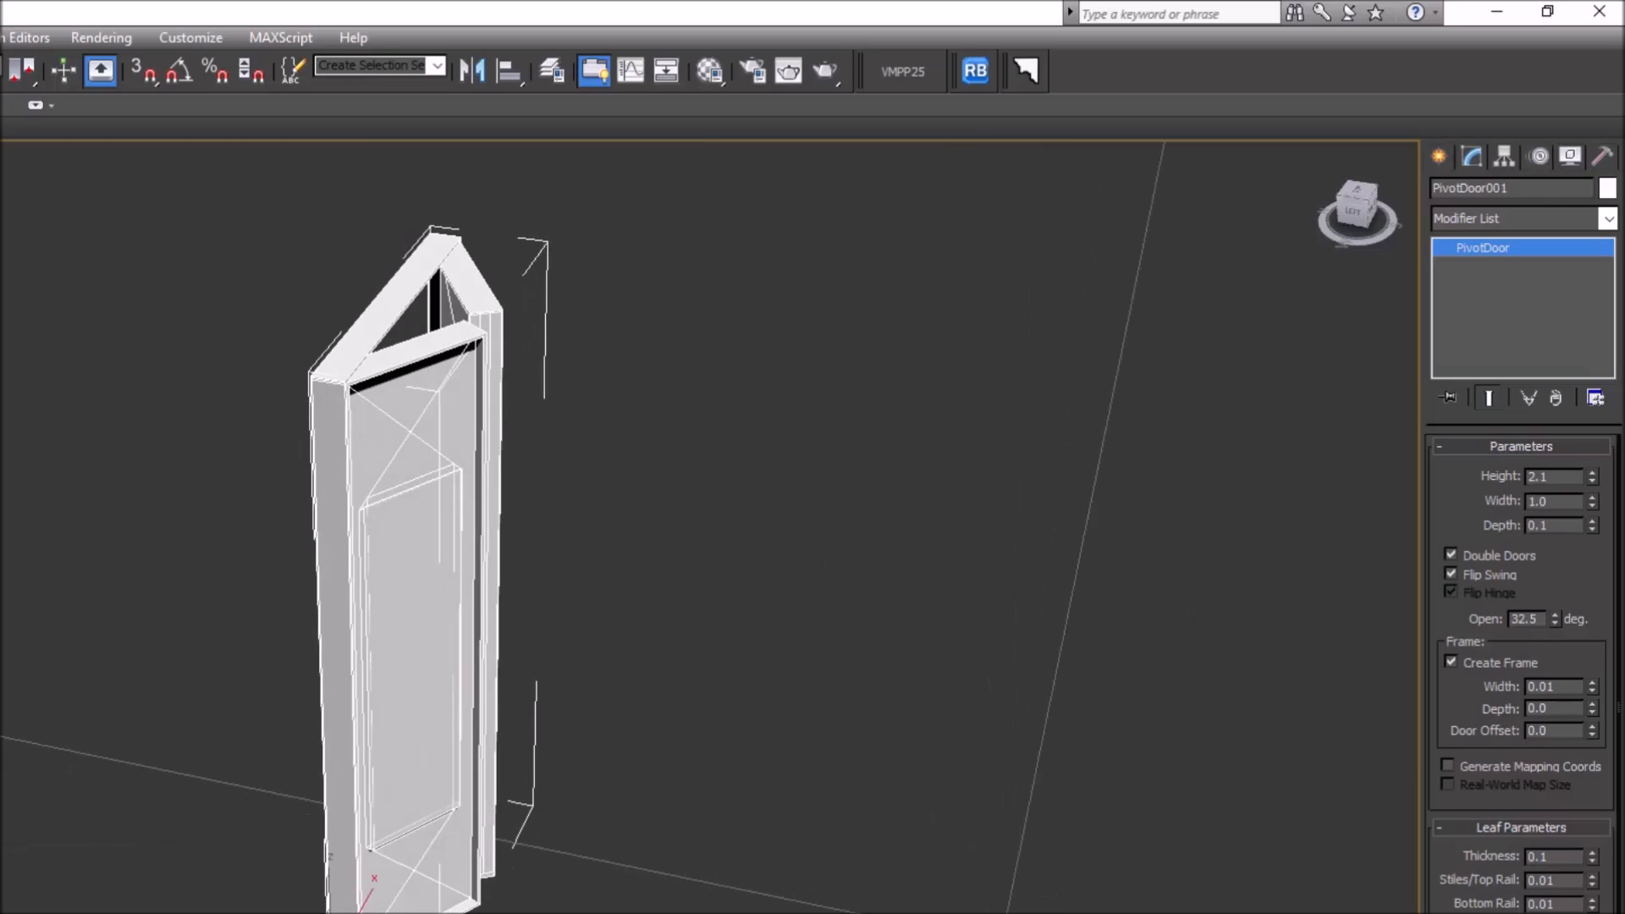
drag(1555, 617, 1520, 158)
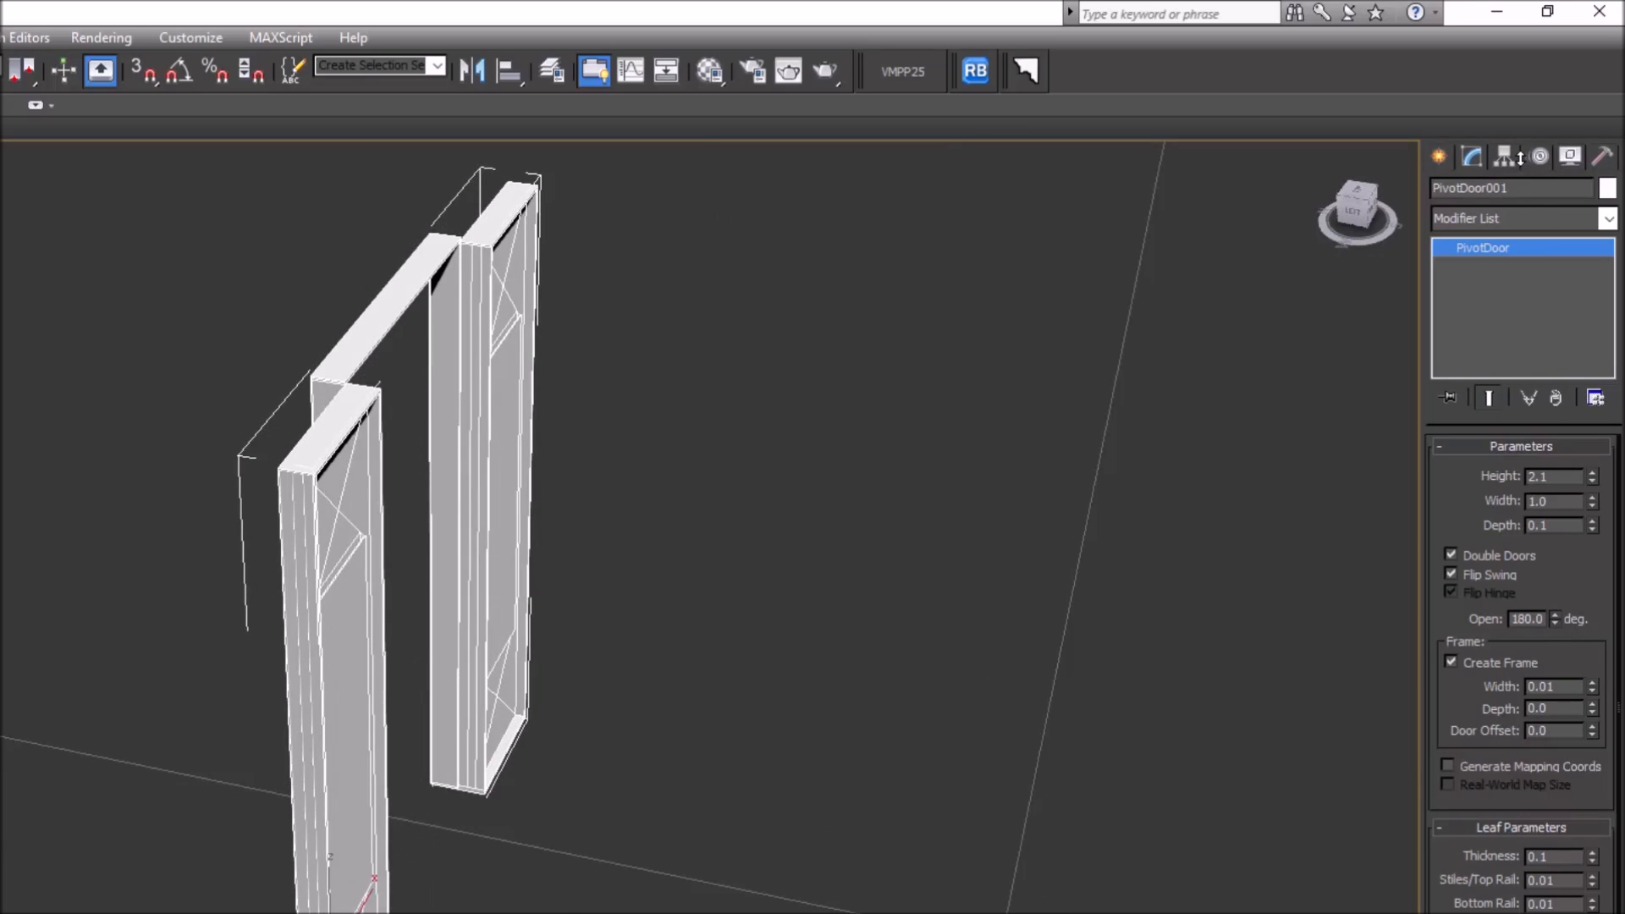
drag(1519, 157, 1538, 609)
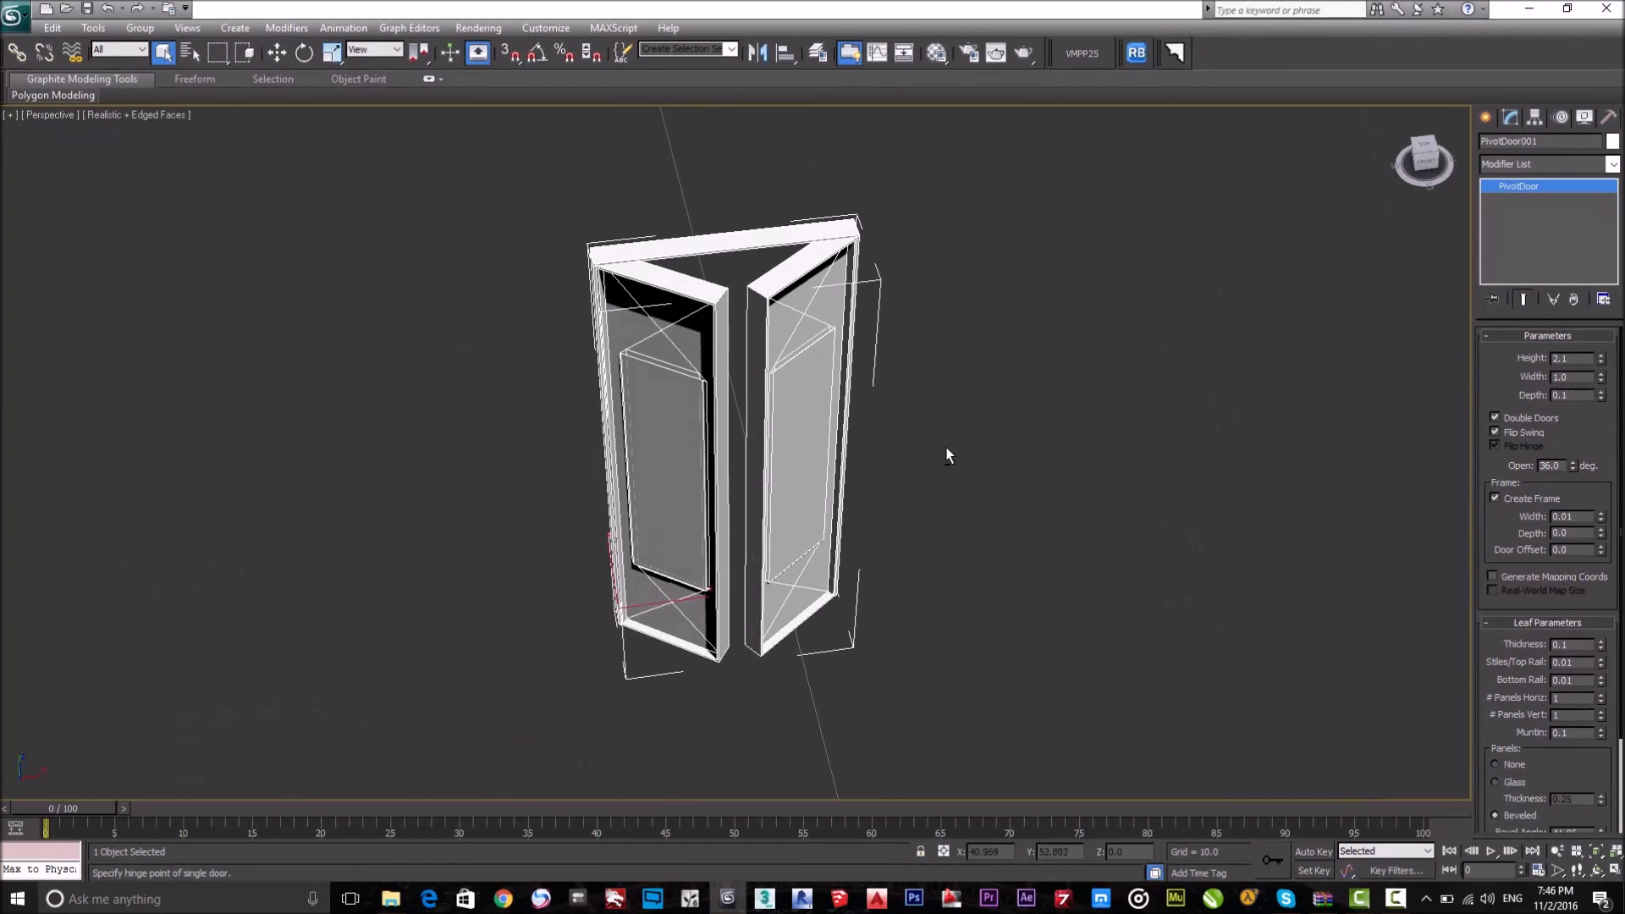
alt+middle_drag(806, 563, 1017, 465)
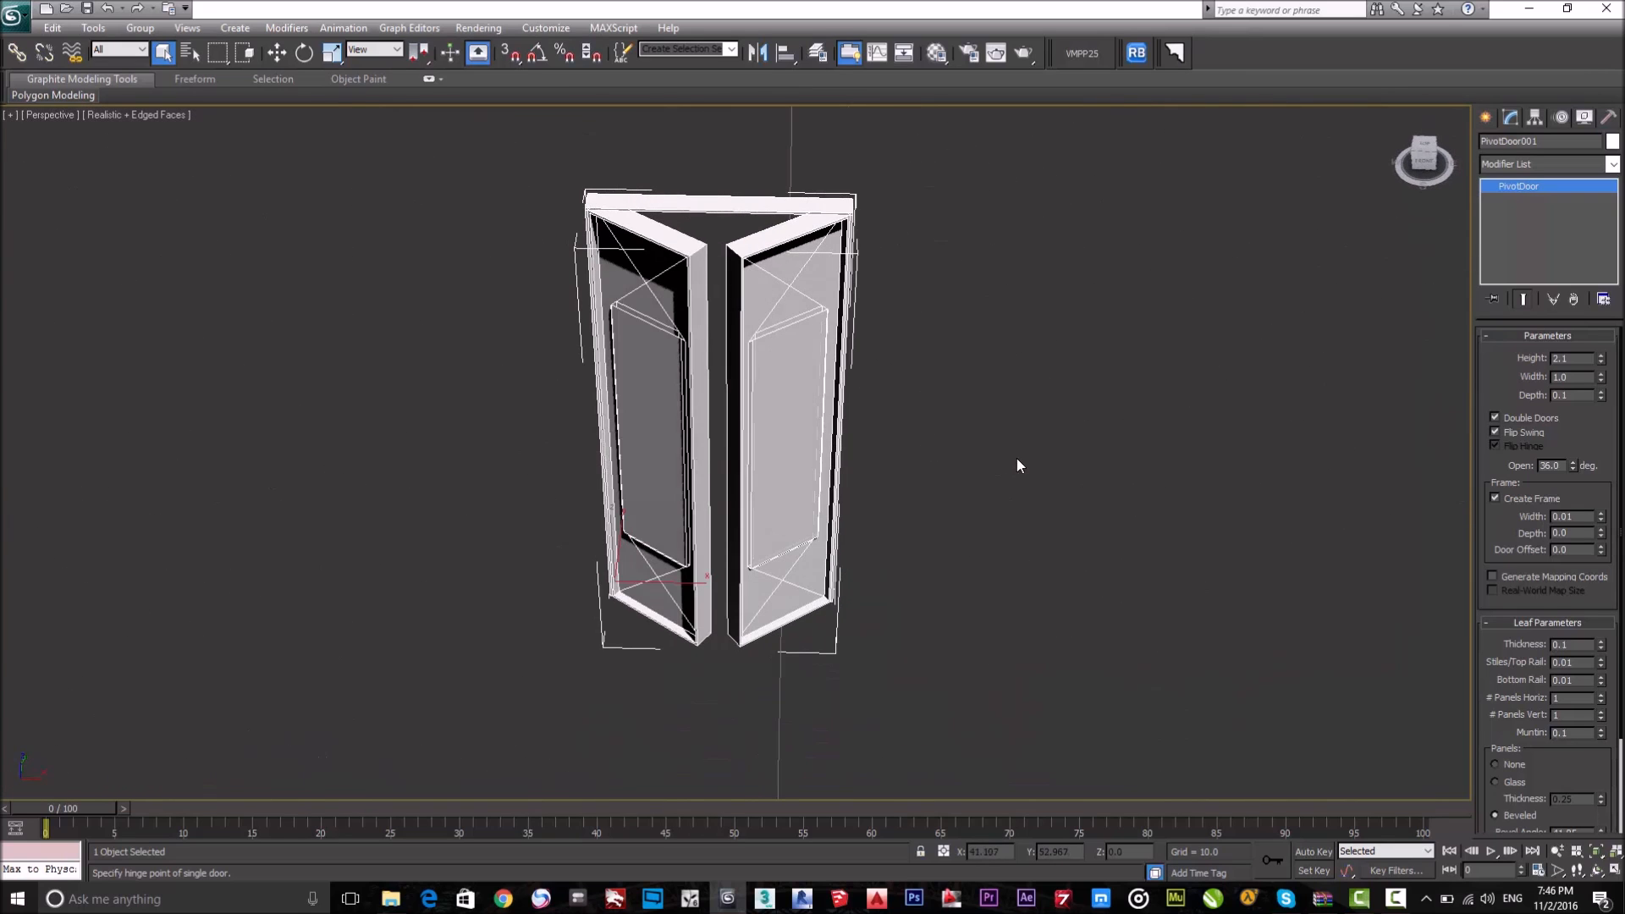
Turn on Generate Mapping Coords and Real-World Map Size for the door.
click(1515, 578)
drag(1504, 662, 1527, 544)
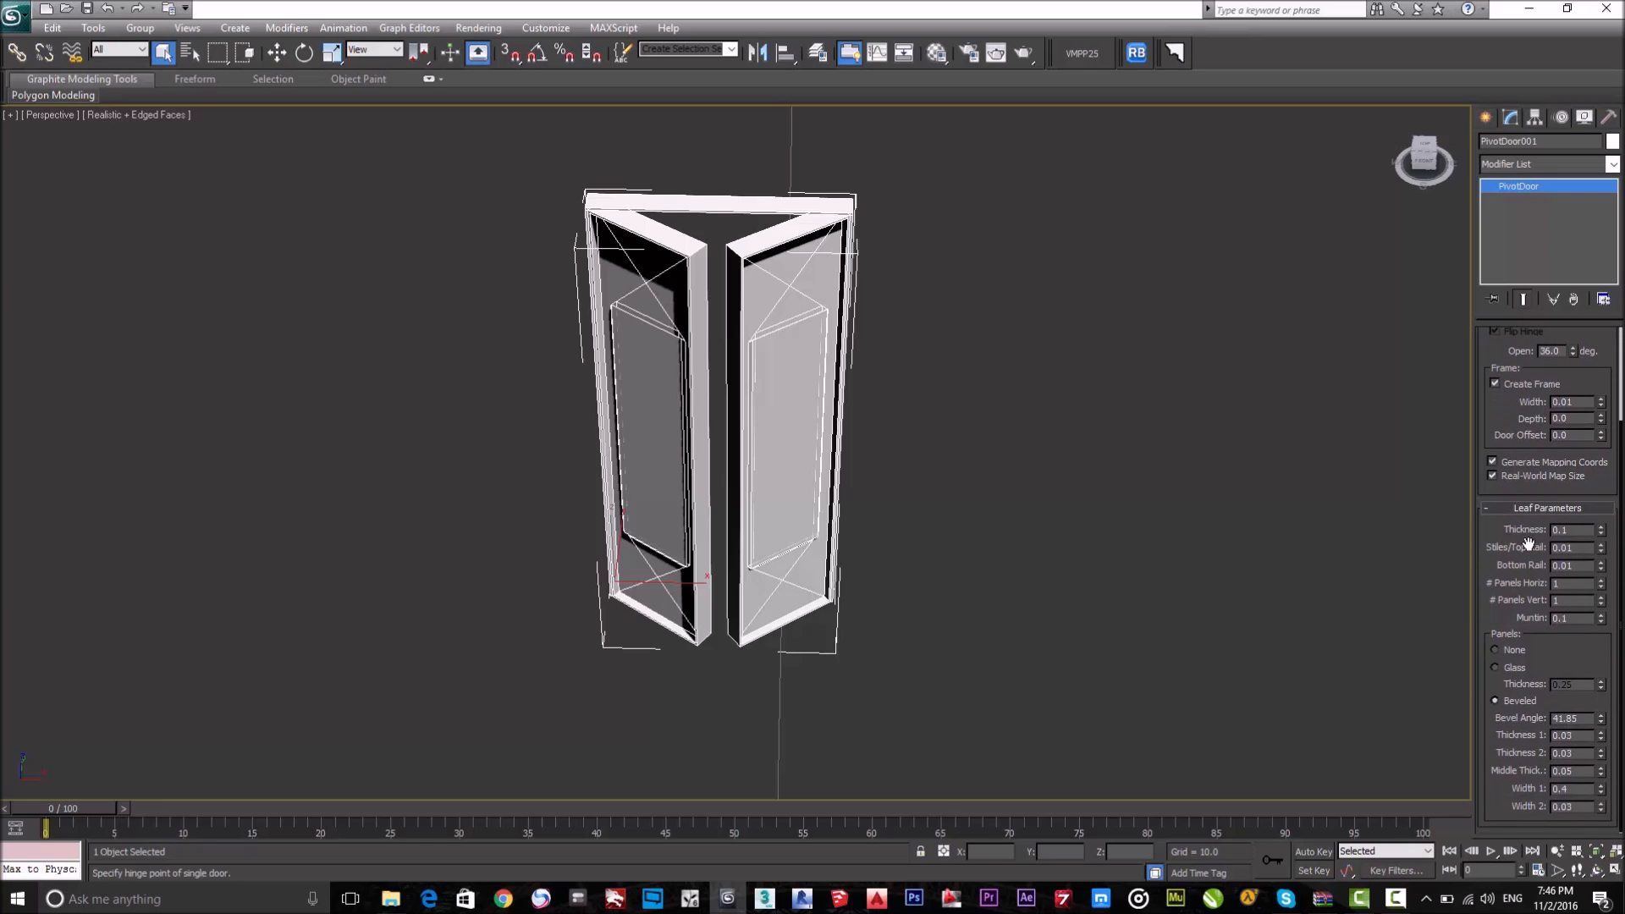
Try the None panel type on the door leaves and return to Beveled.
mouse_move(1601, 585)
mouse_down()
mouse_move(1604, 554)
mouse_move(1606, 613)
mouse_up()
click(1512, 650)
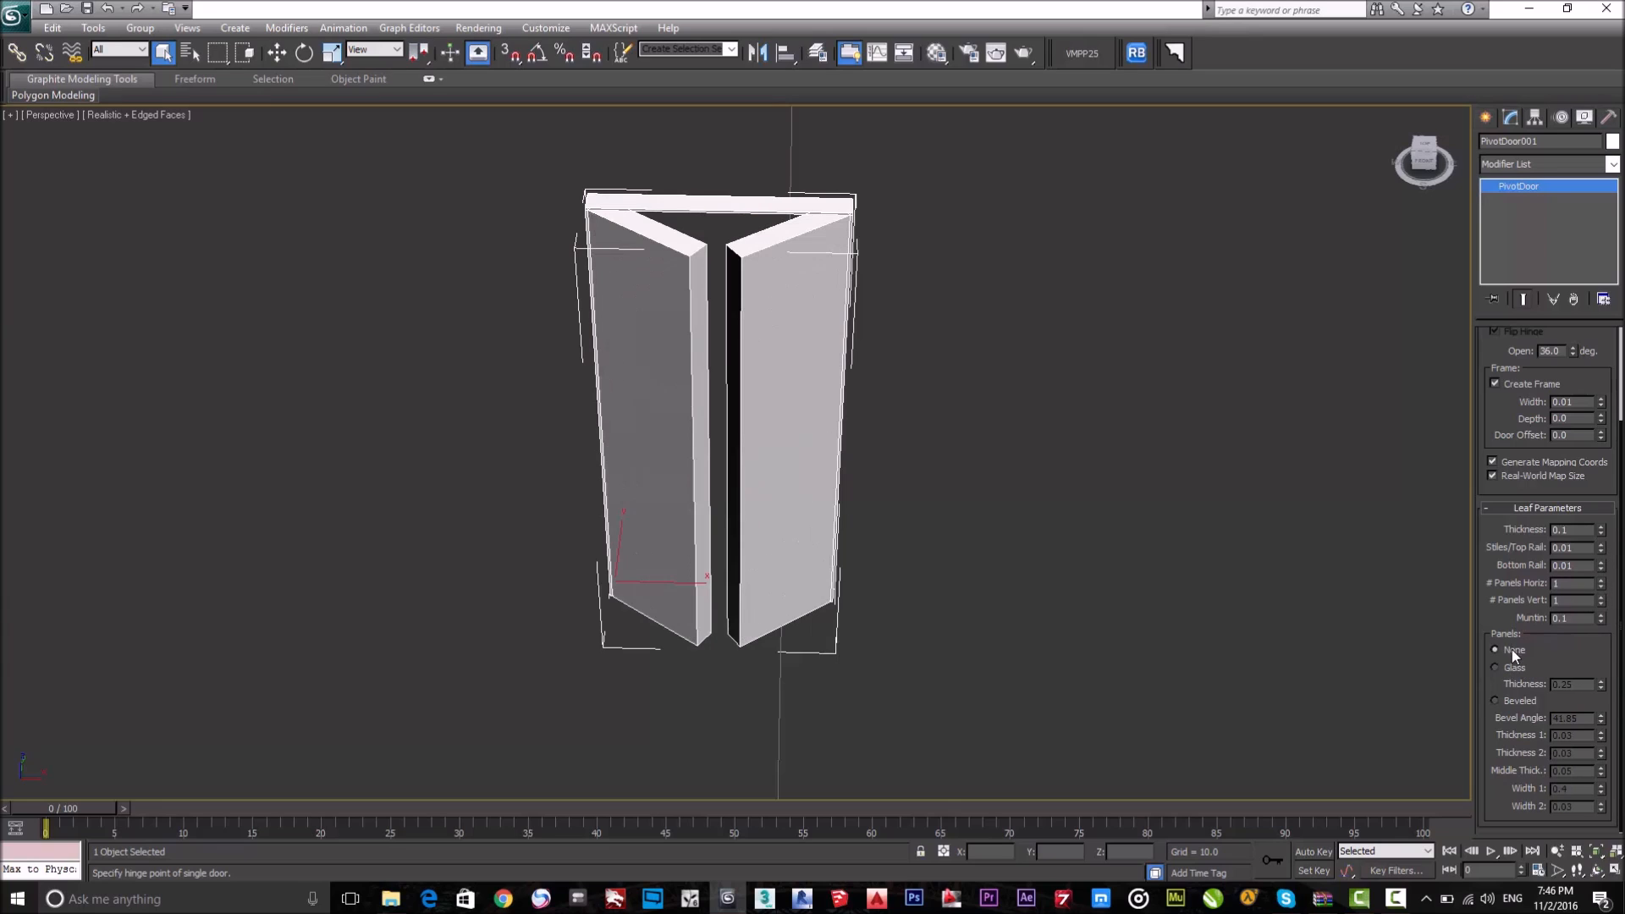
click(1511, 702)
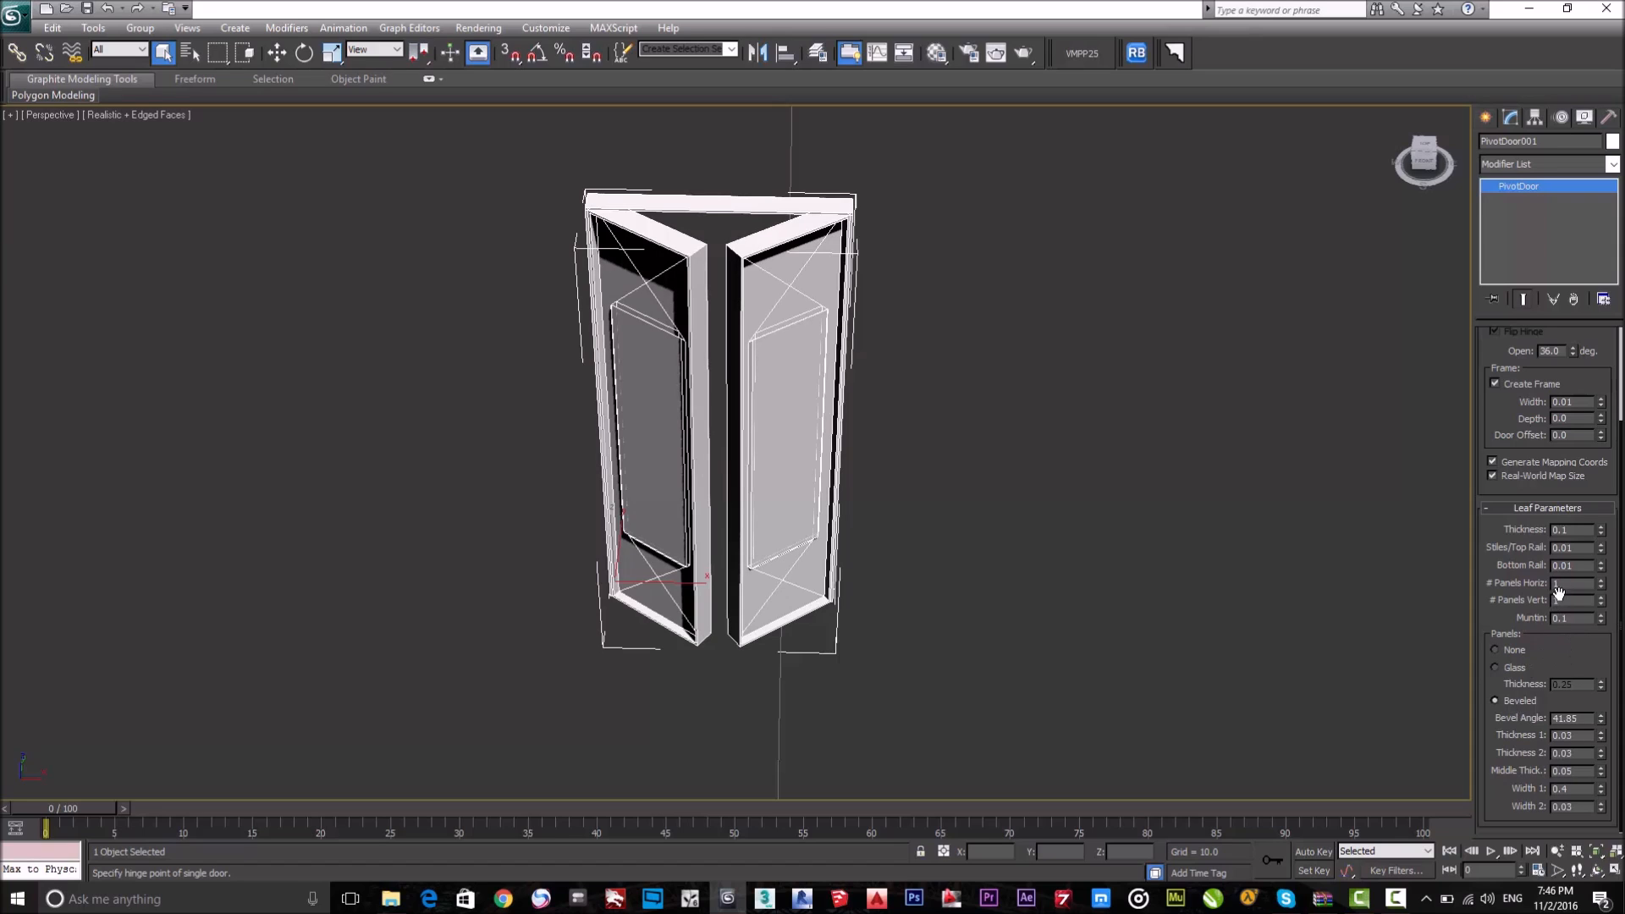
Switch the leaf panels to Glass with a thickness of 0.005.
click(1511, 668)
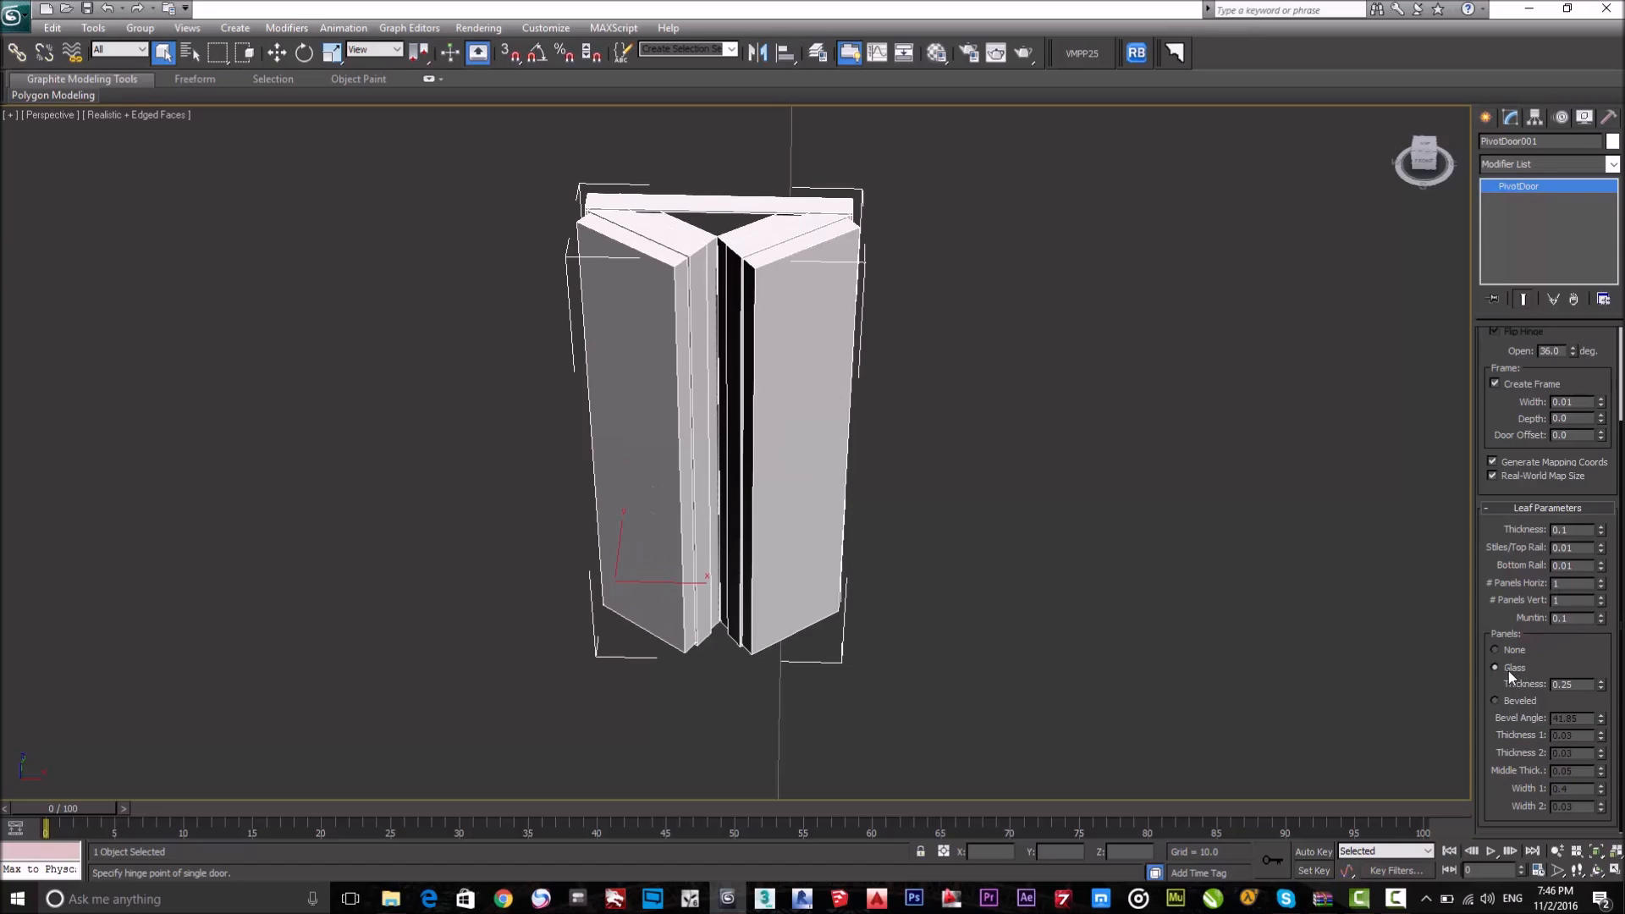
click(1511, 702)
drag(1584, 685, 1568, 689)
drag(1605, 686, 1603, 700)
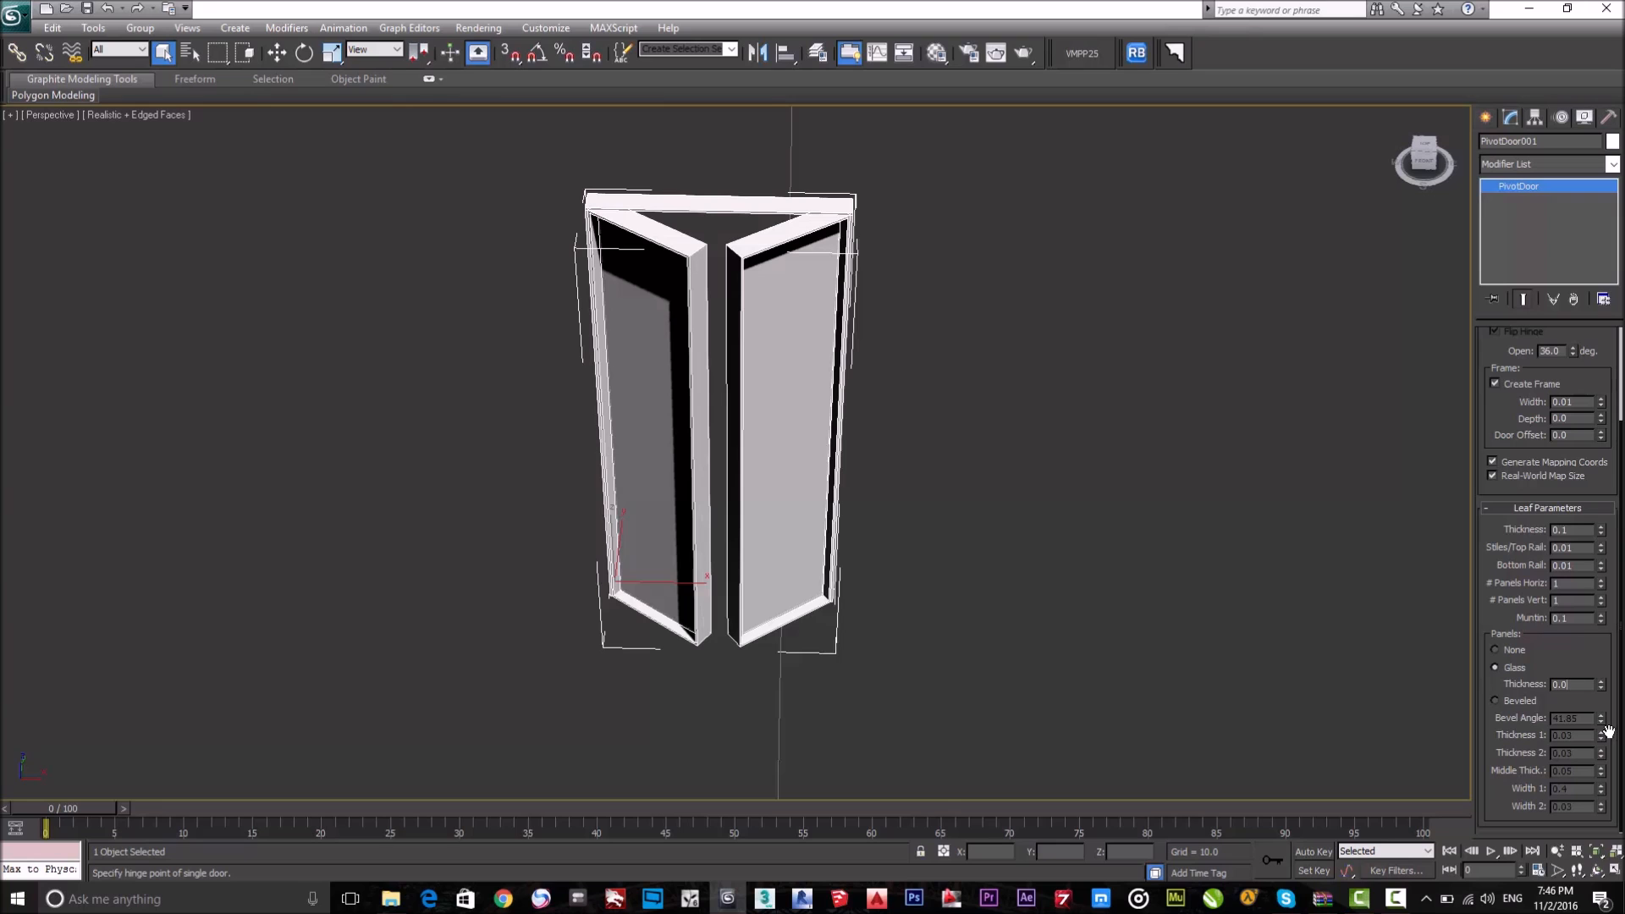
key(Return)
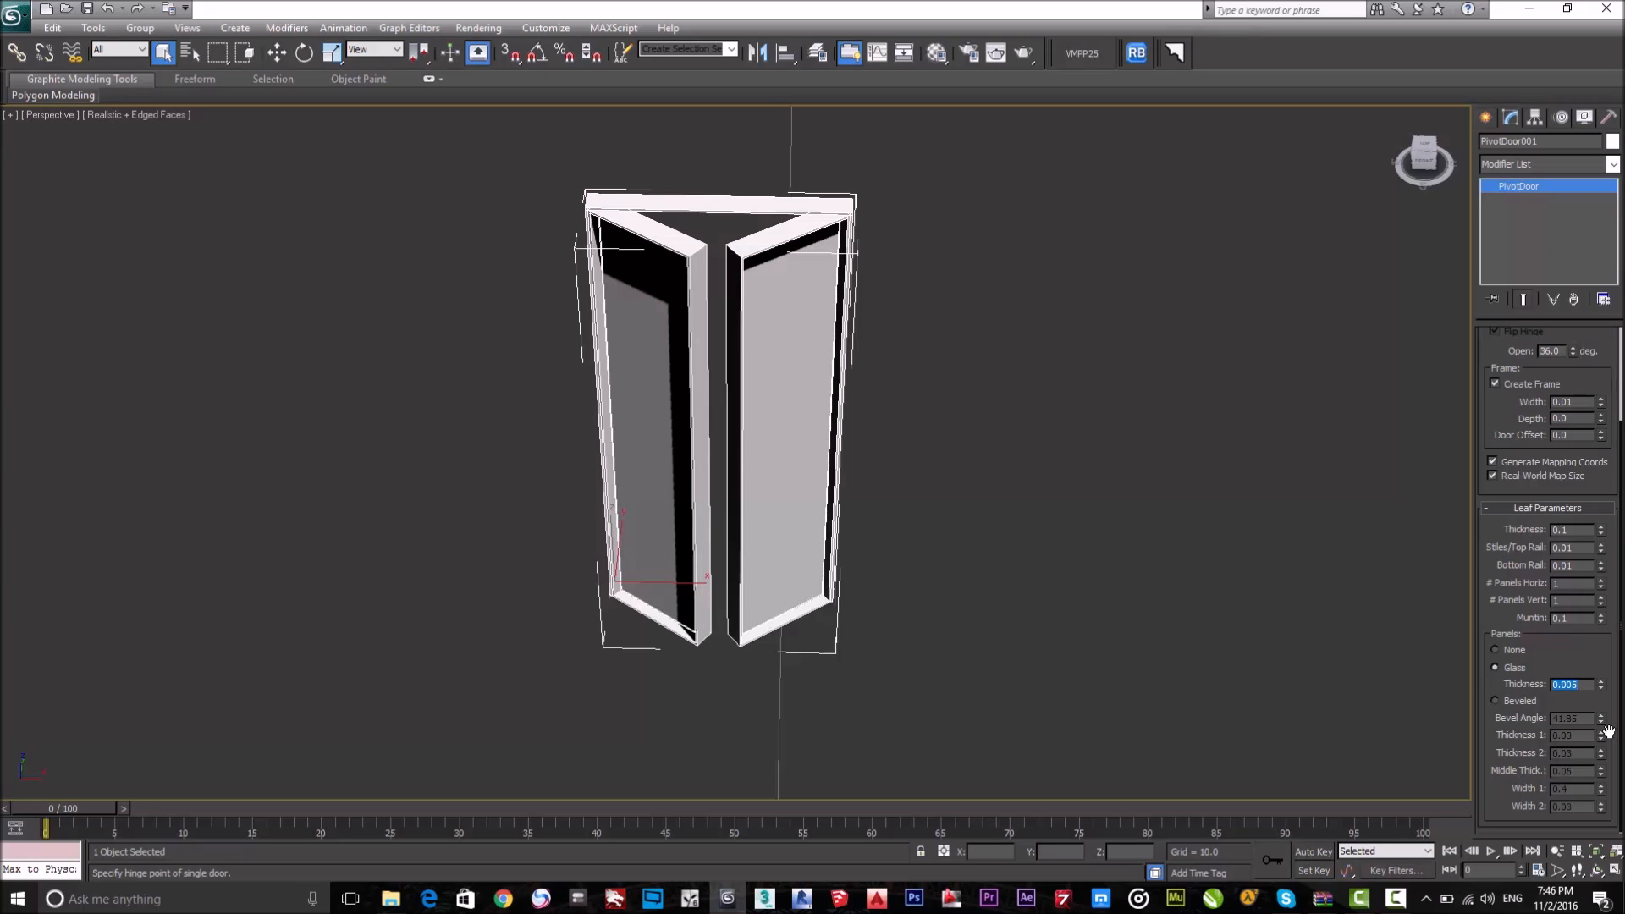
mouse_move(829, 396)
alt+middle_down()
mouse_move(624, 387)
mouse_move(601, 414)
mouse_move(829, 396)
alt+middle_up()
scroll(856, 314, down, 3)
scroll(857, 315, up, 2)
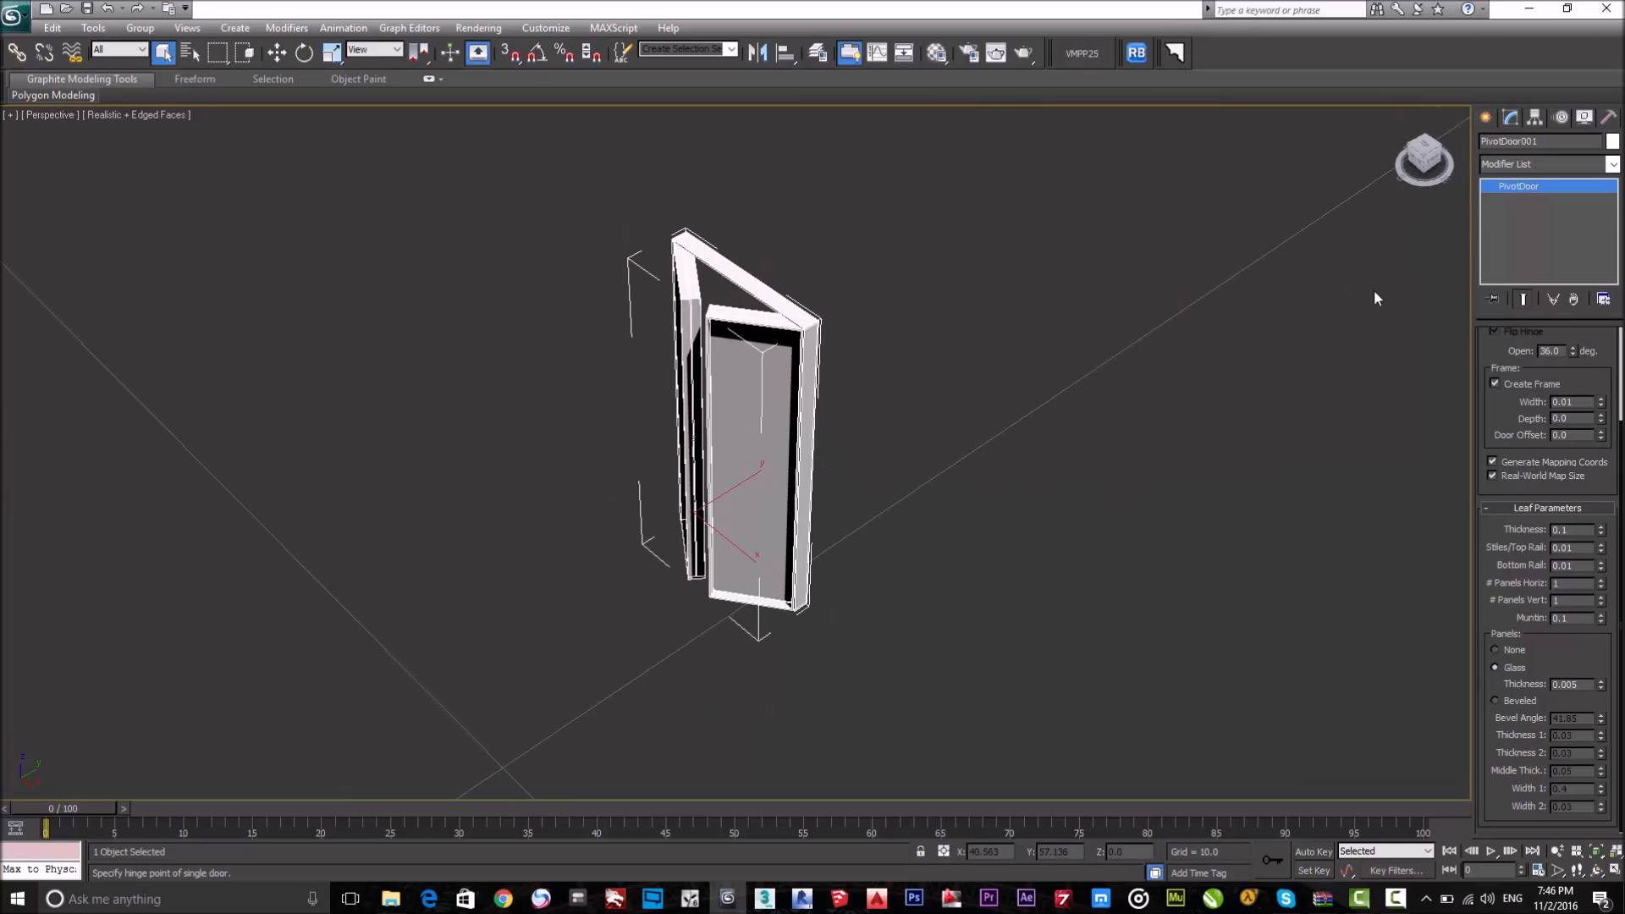
Create a Sliding door beside the pivot door, about 22 wide, 2.3 deep and 45.4 high.
scroll(1504, 347, up, 3)
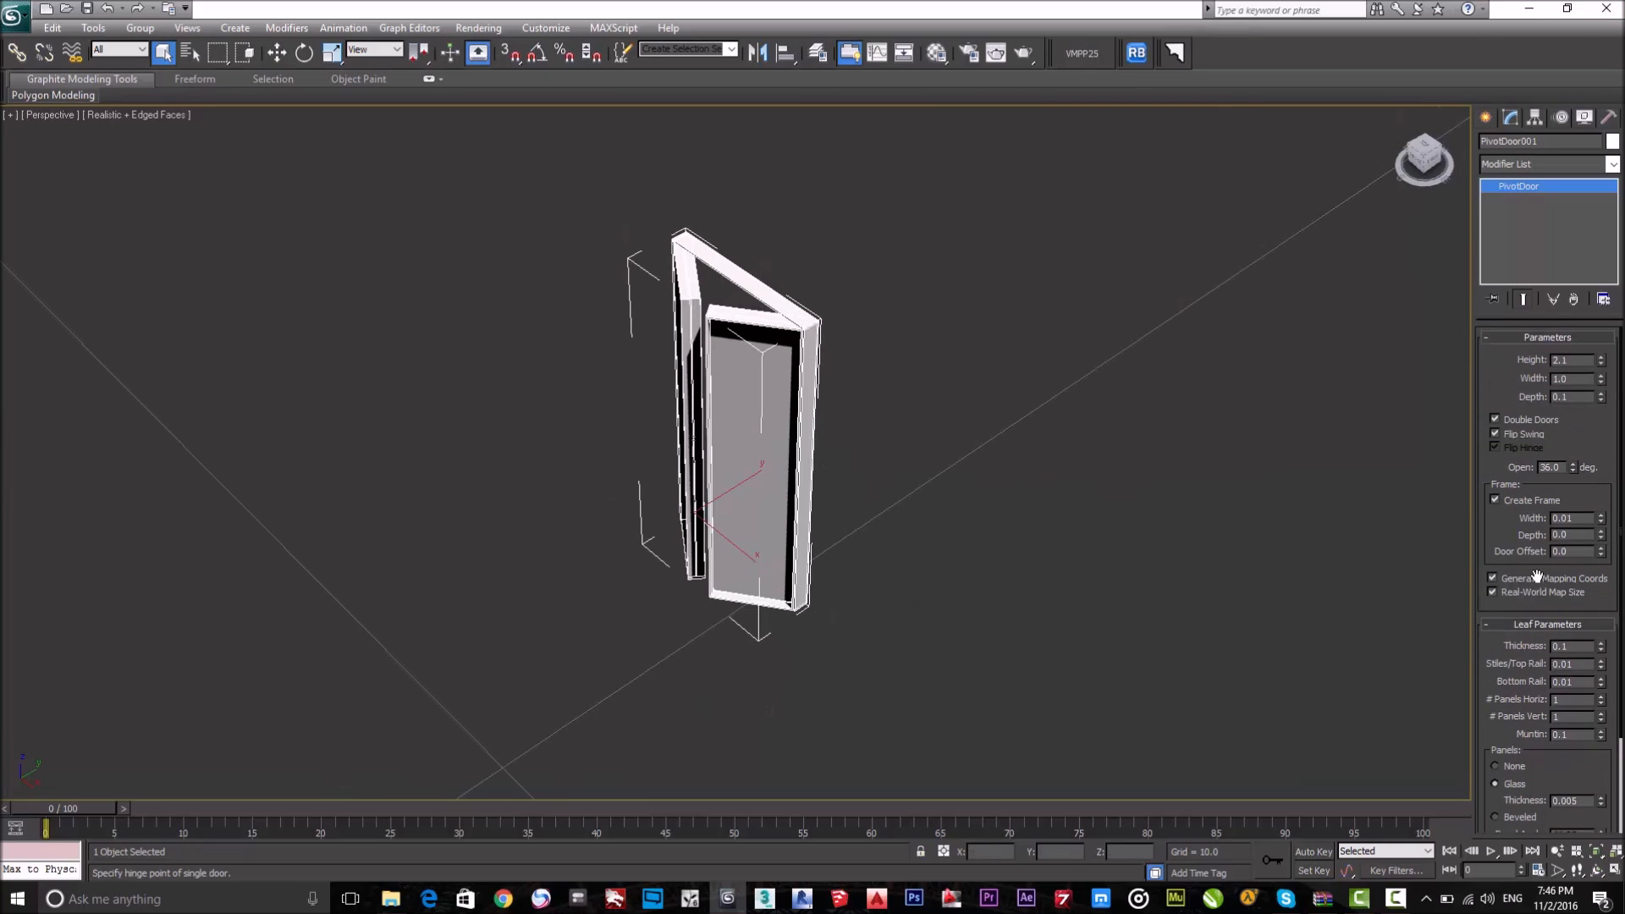
click(1487, 117)
alt+middle_drag(660, 364, 318, 349)
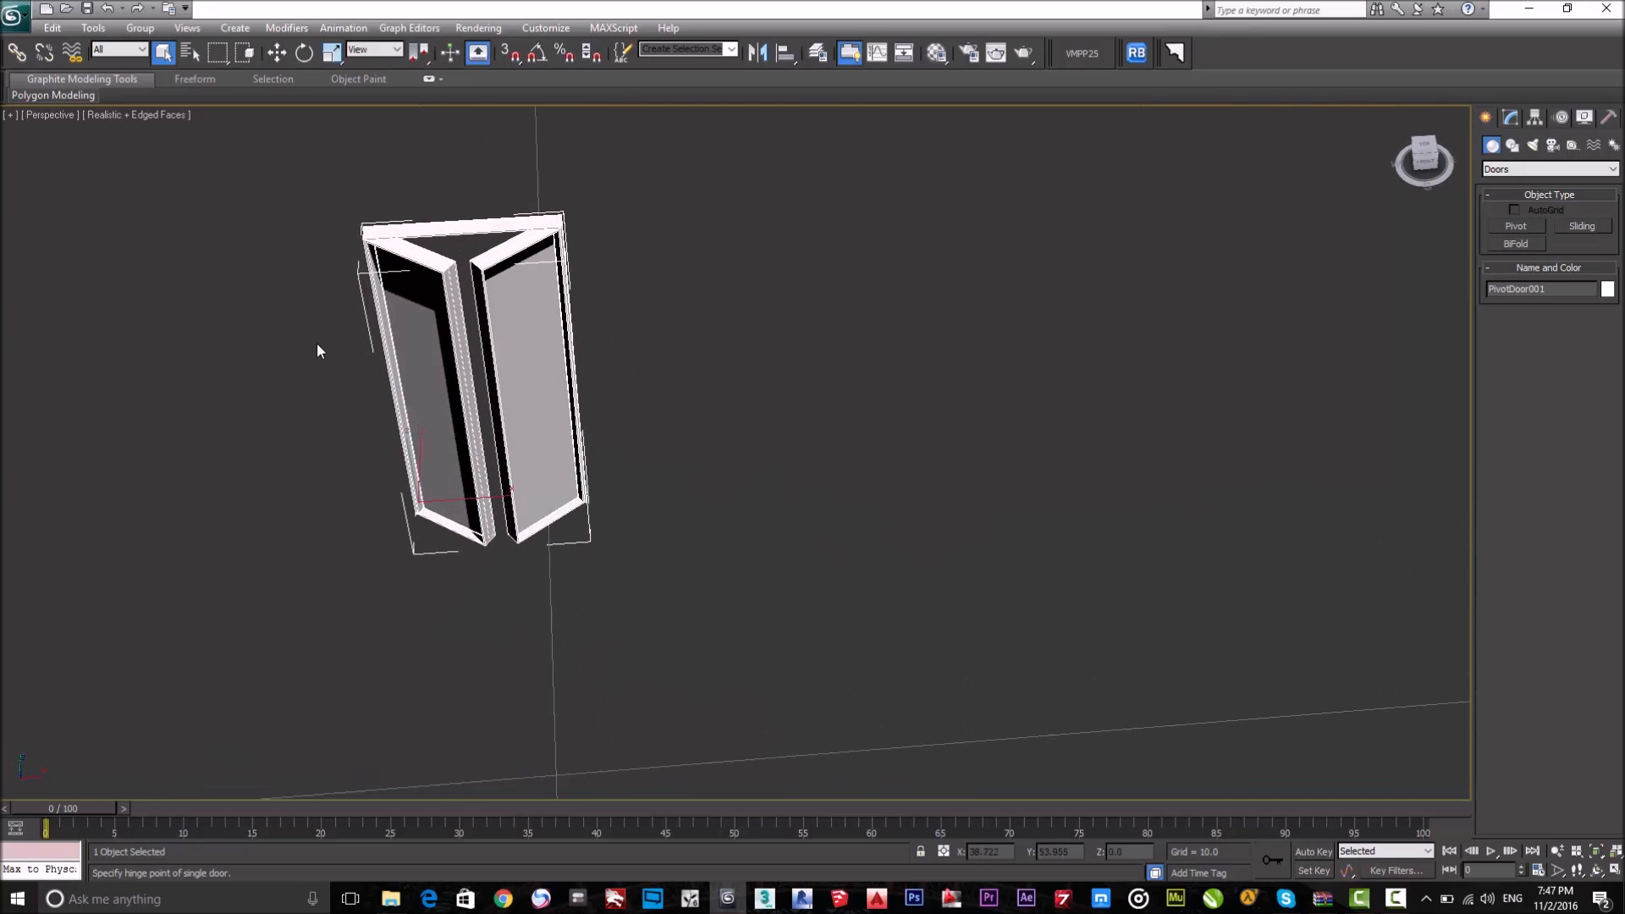
click(1577, 225)
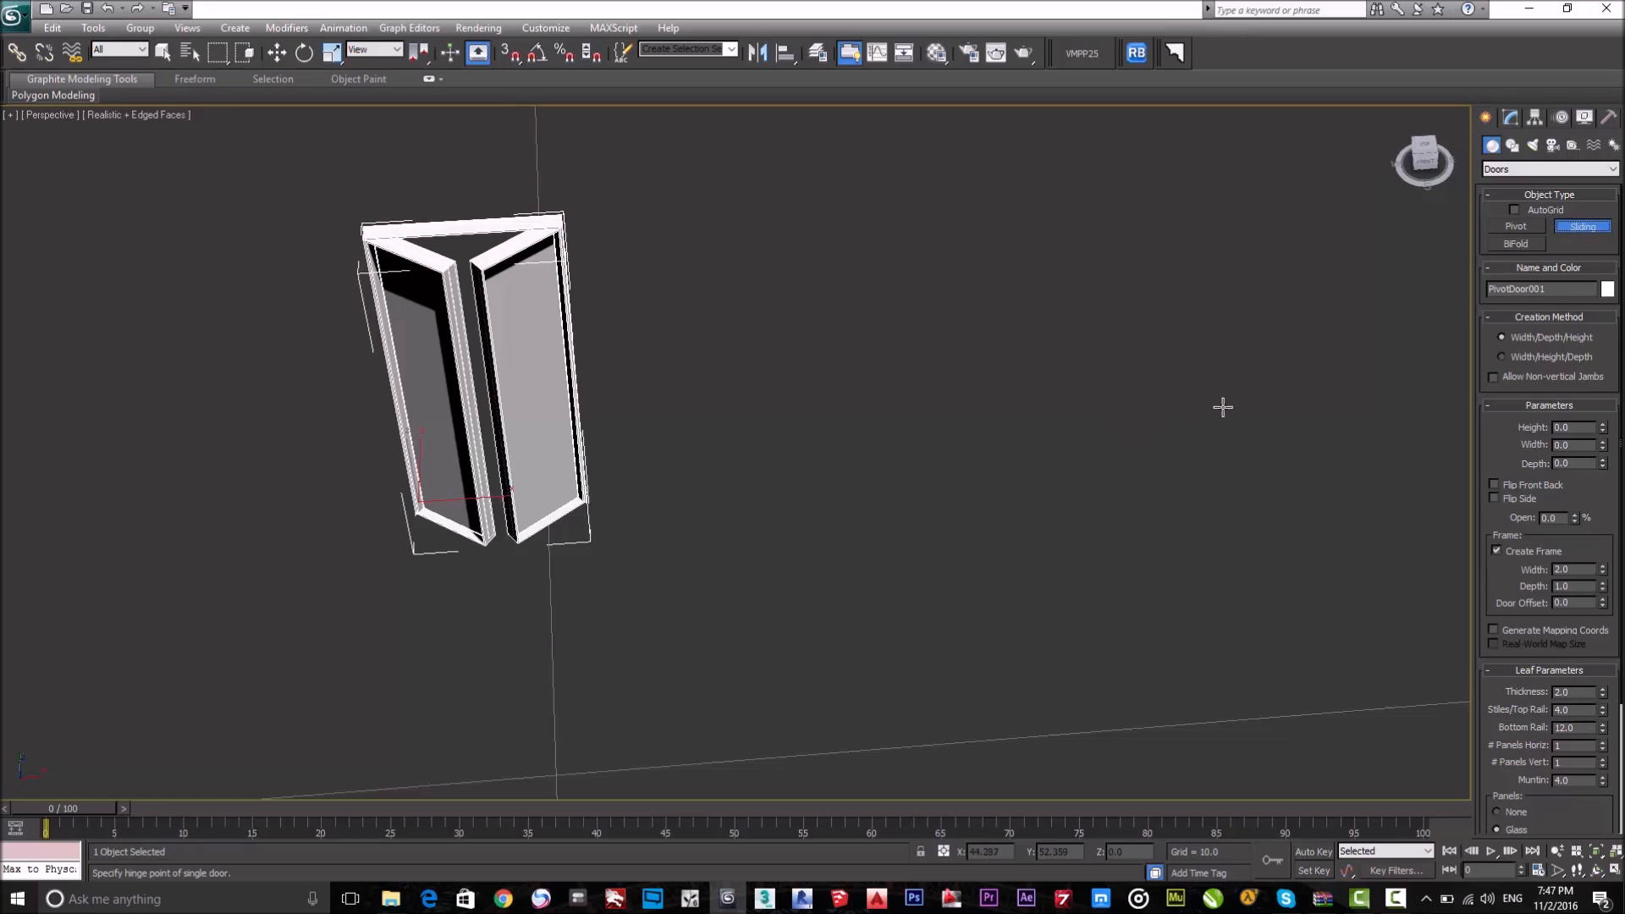
drag(1223, 407, 962, 433)
scroll(1153, 412, down, 4)
scroll(1396, 398, down, 4)
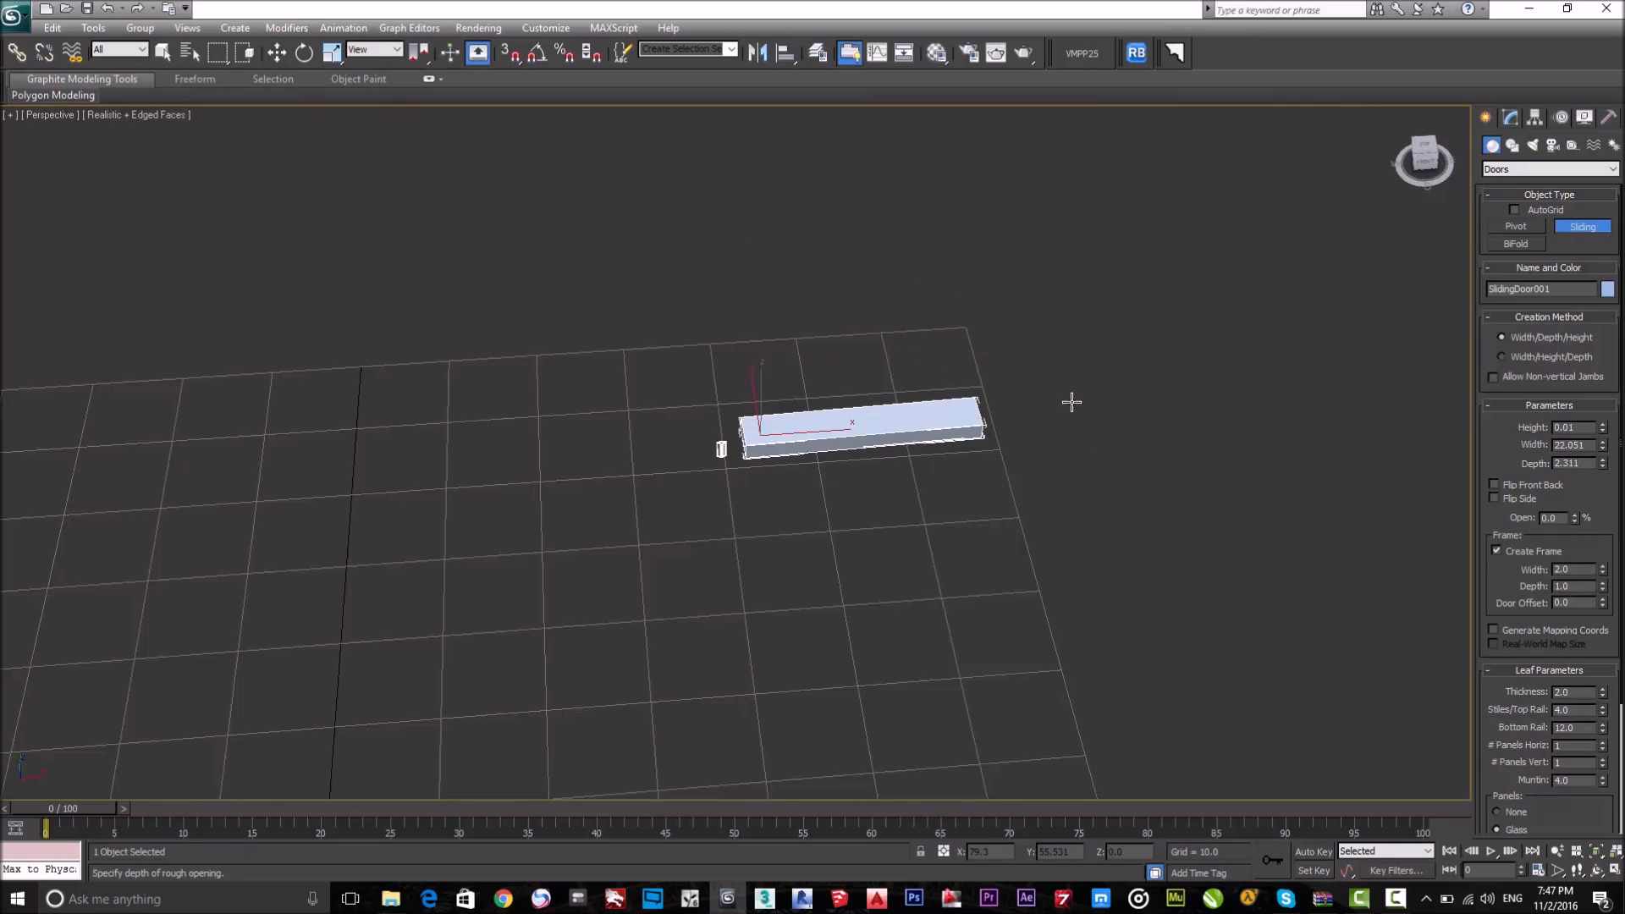
click(1071, 404)
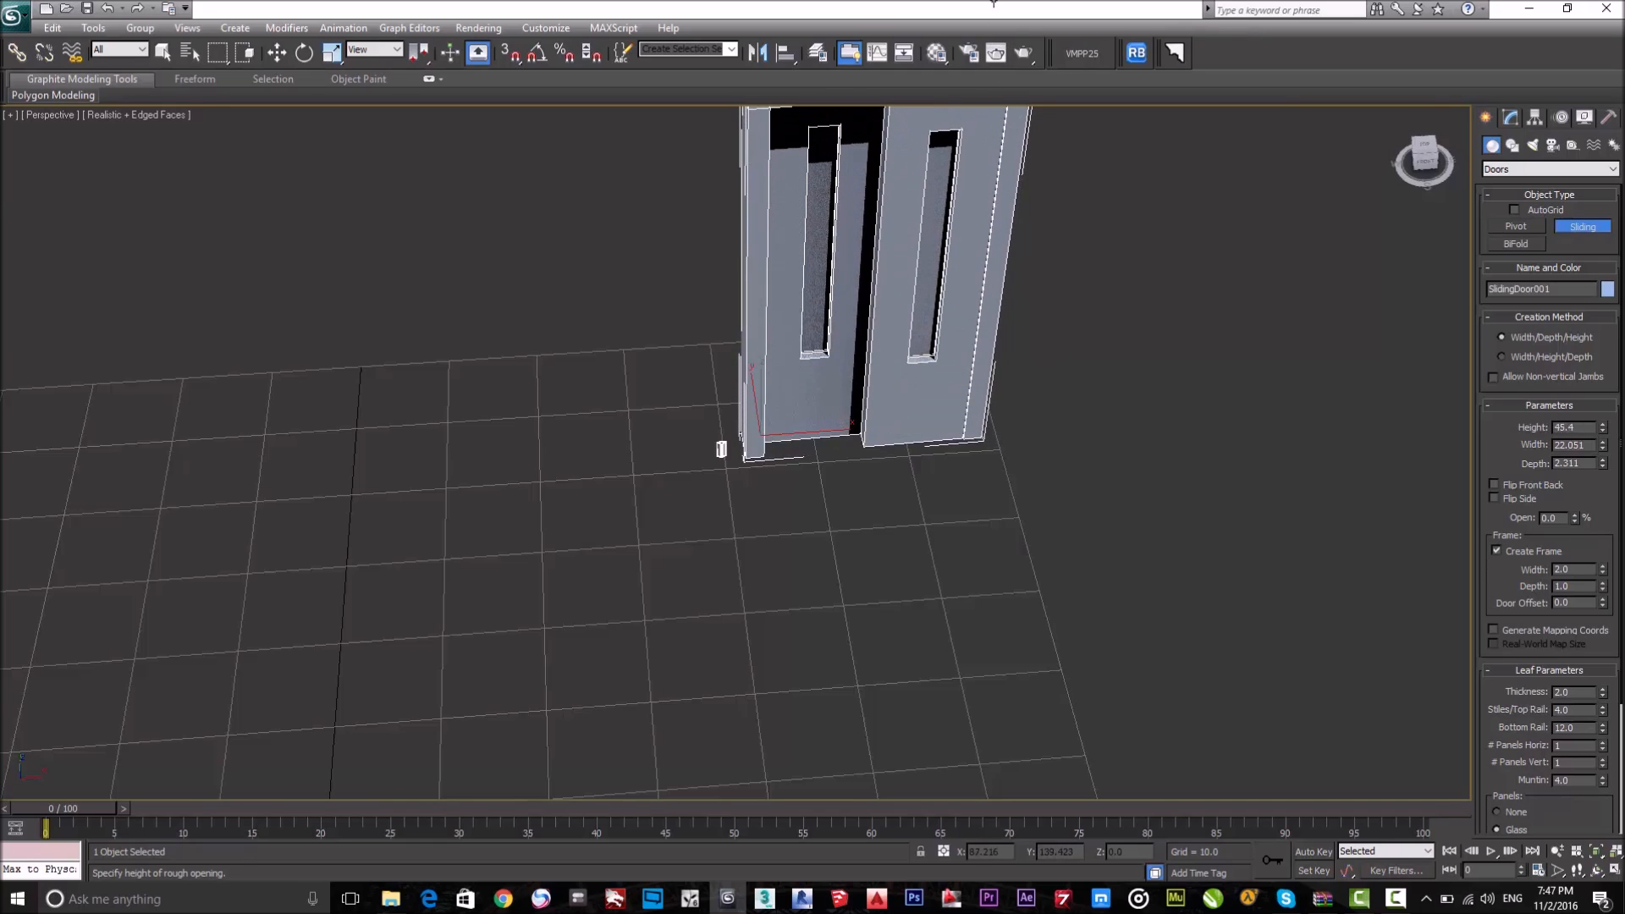
click(982, 249)
middle_drag(1048, 363, 991, 428)
right_click(996, 429)
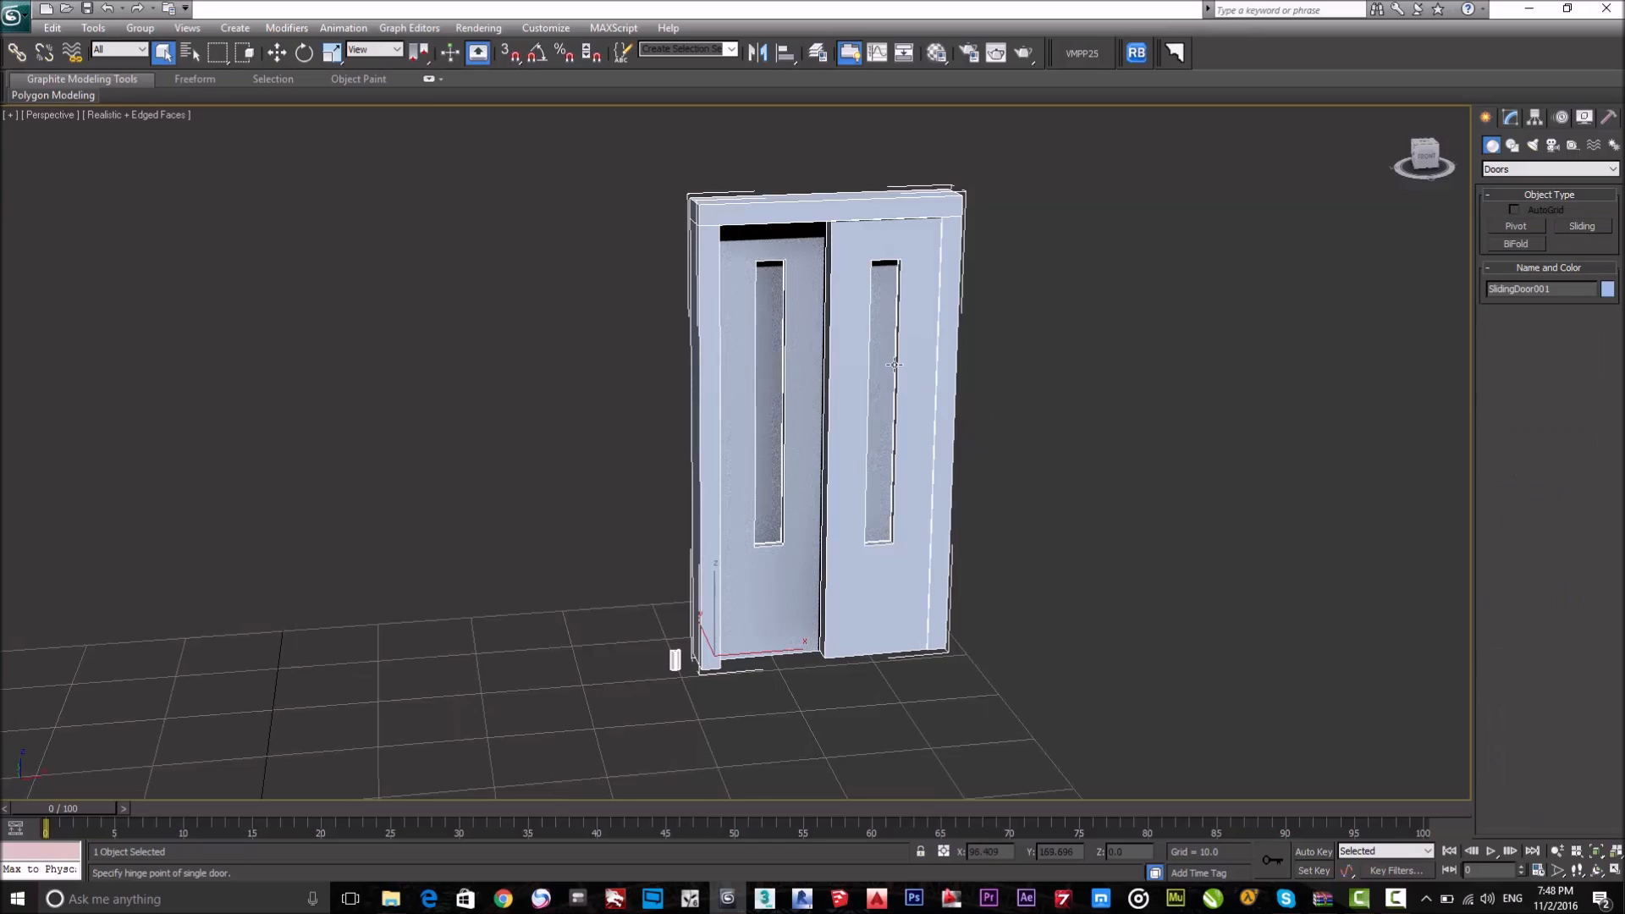
Open the sliding door's parameters and try out its height and opening percentage.
click(1509, 118)
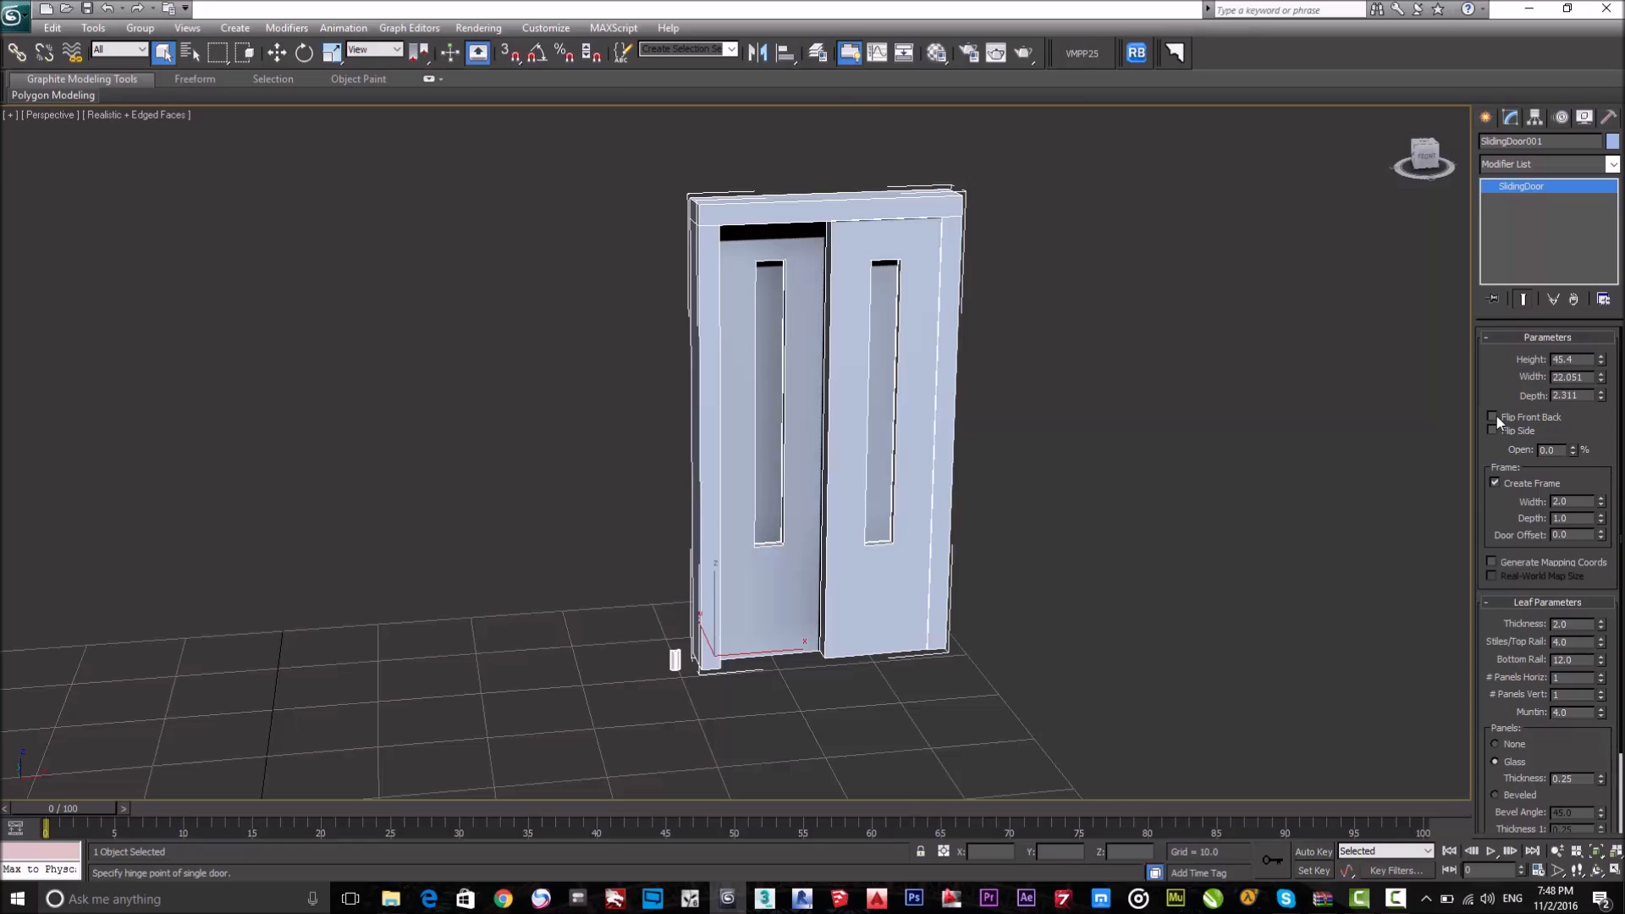
mouse_move(1600, 358)
mouse_down()
mouse_move(1610, 437)
mouse_move(1599, 345)
mouse_up()
drag(1506, 384, 1515, 321)
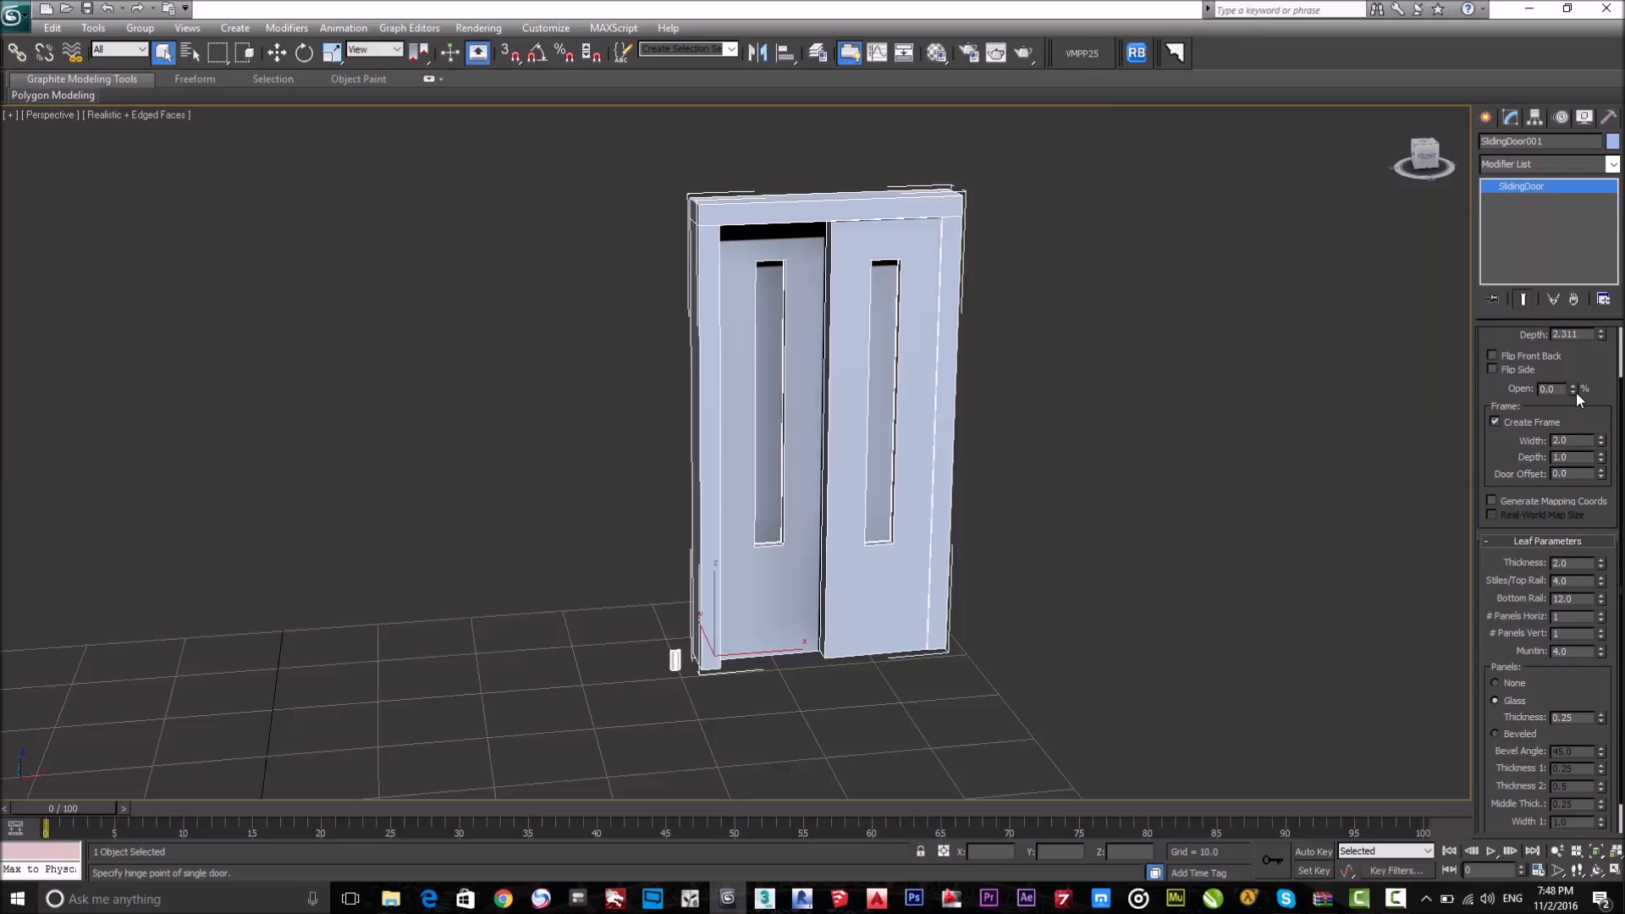
mouse_move(1572, 389)
mouse_down()
mouse_move(1574, 287)
mouse_move(1572, 385)
mouse_move(1582, 326)
mouse_move(1603, 403)
mouse_move(1596, 304)
mouse_move(1591, 380)
mouse_up()
drag(1583, 360, 1584, 415)
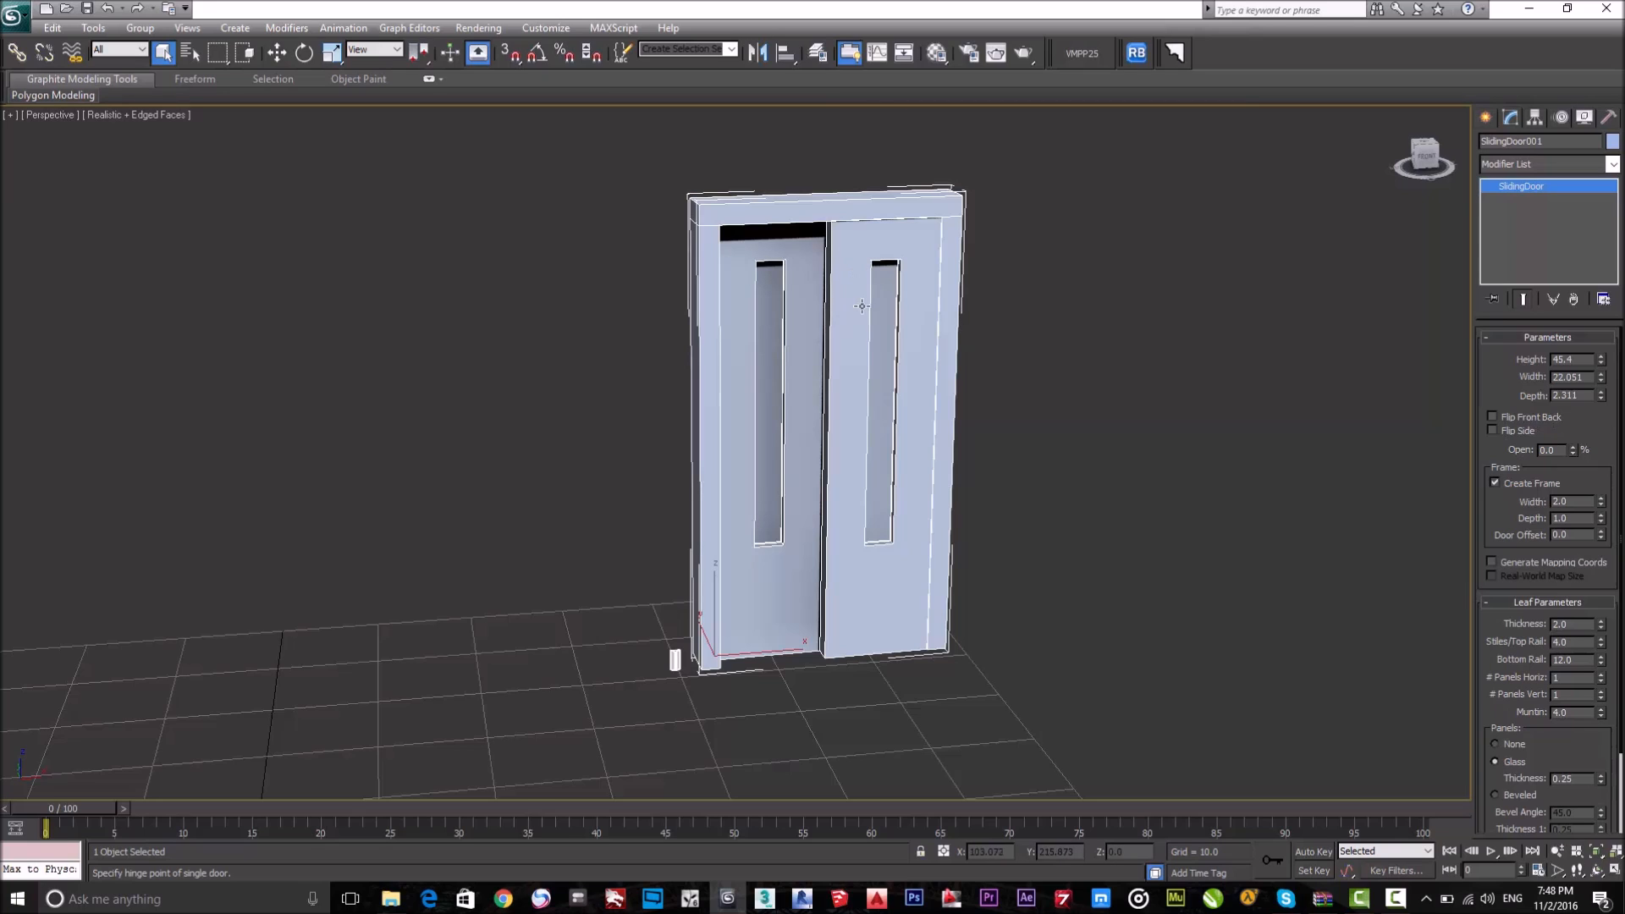
Test Flip Front Back on the sliding door, turn on Flip Side and open the door to 73%.
click(1491, 416)
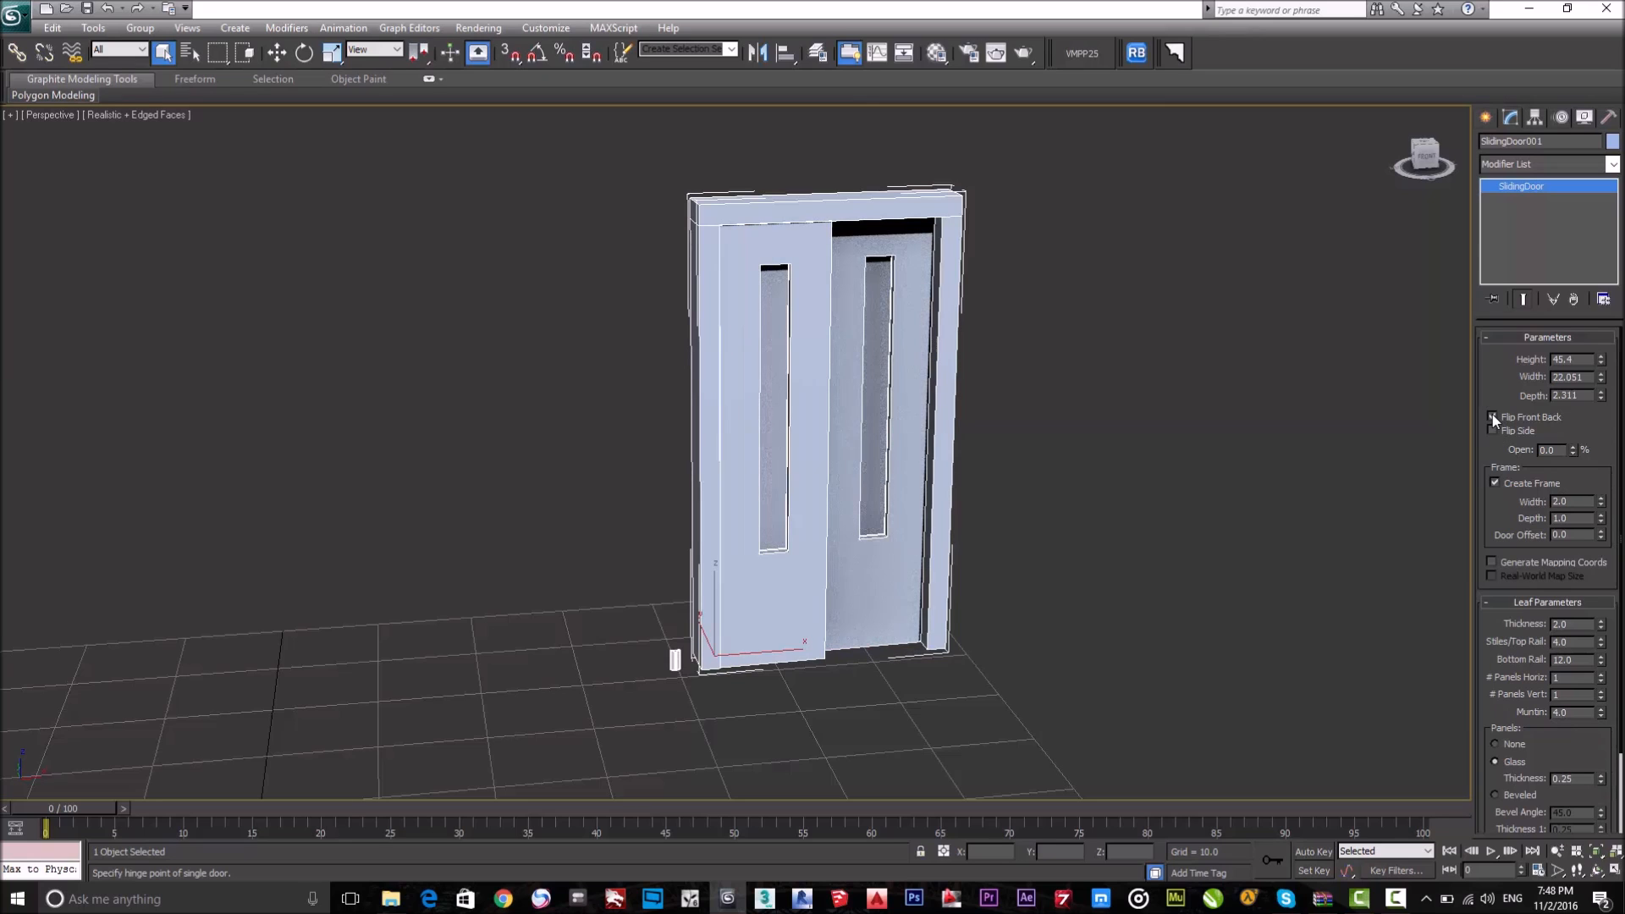
click(1491, 416)
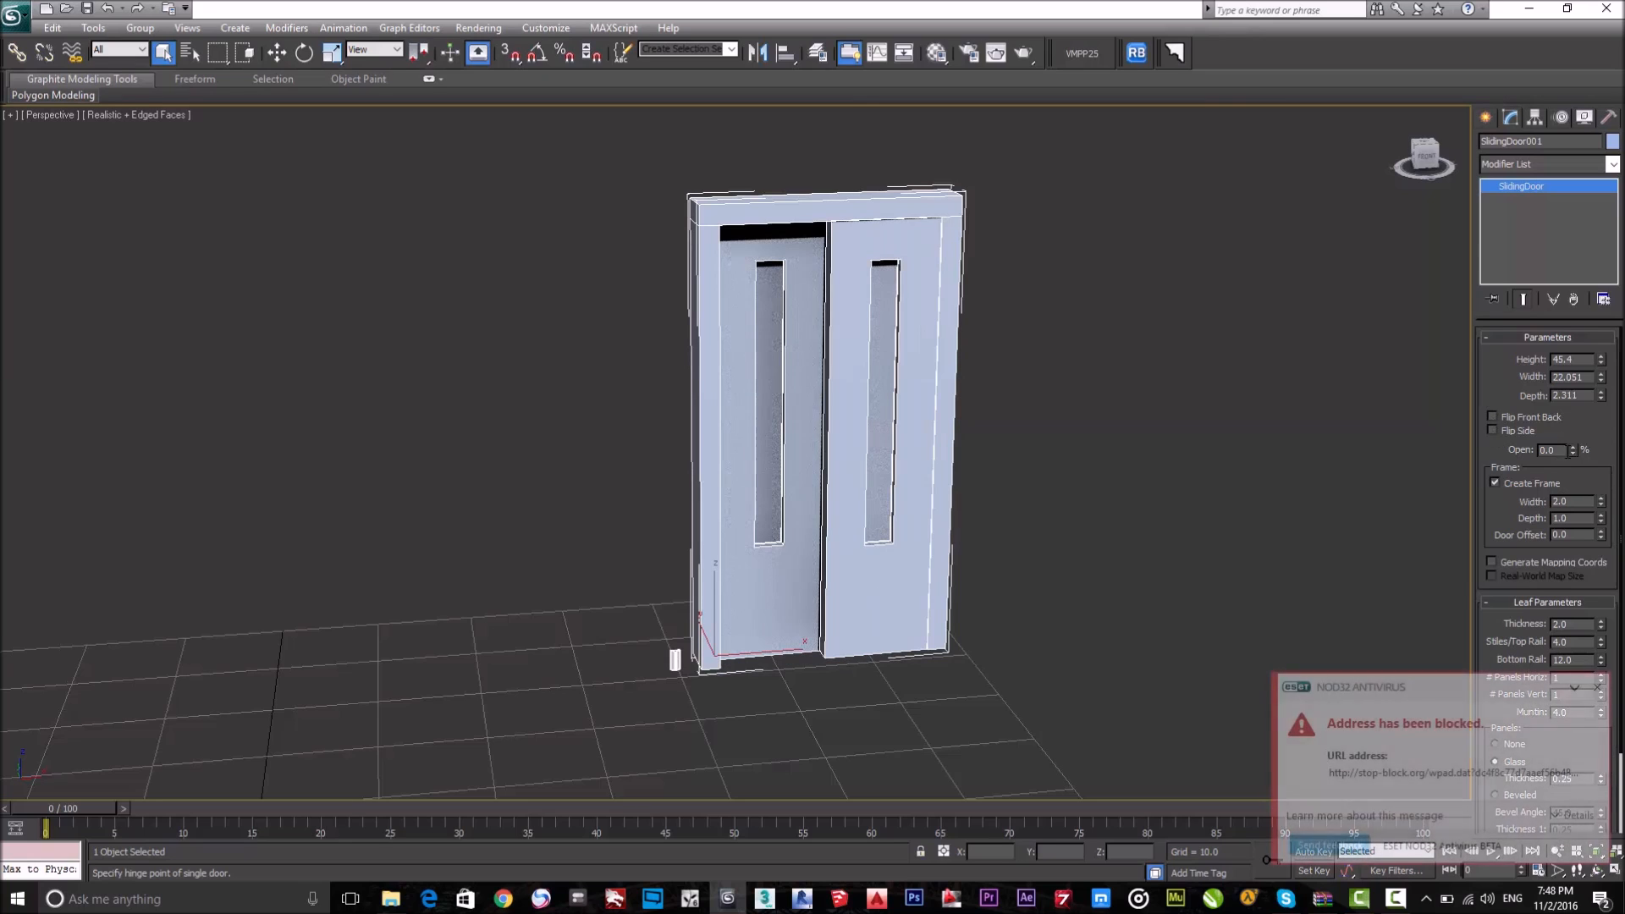
drag(1569, 445, 1569, 372)
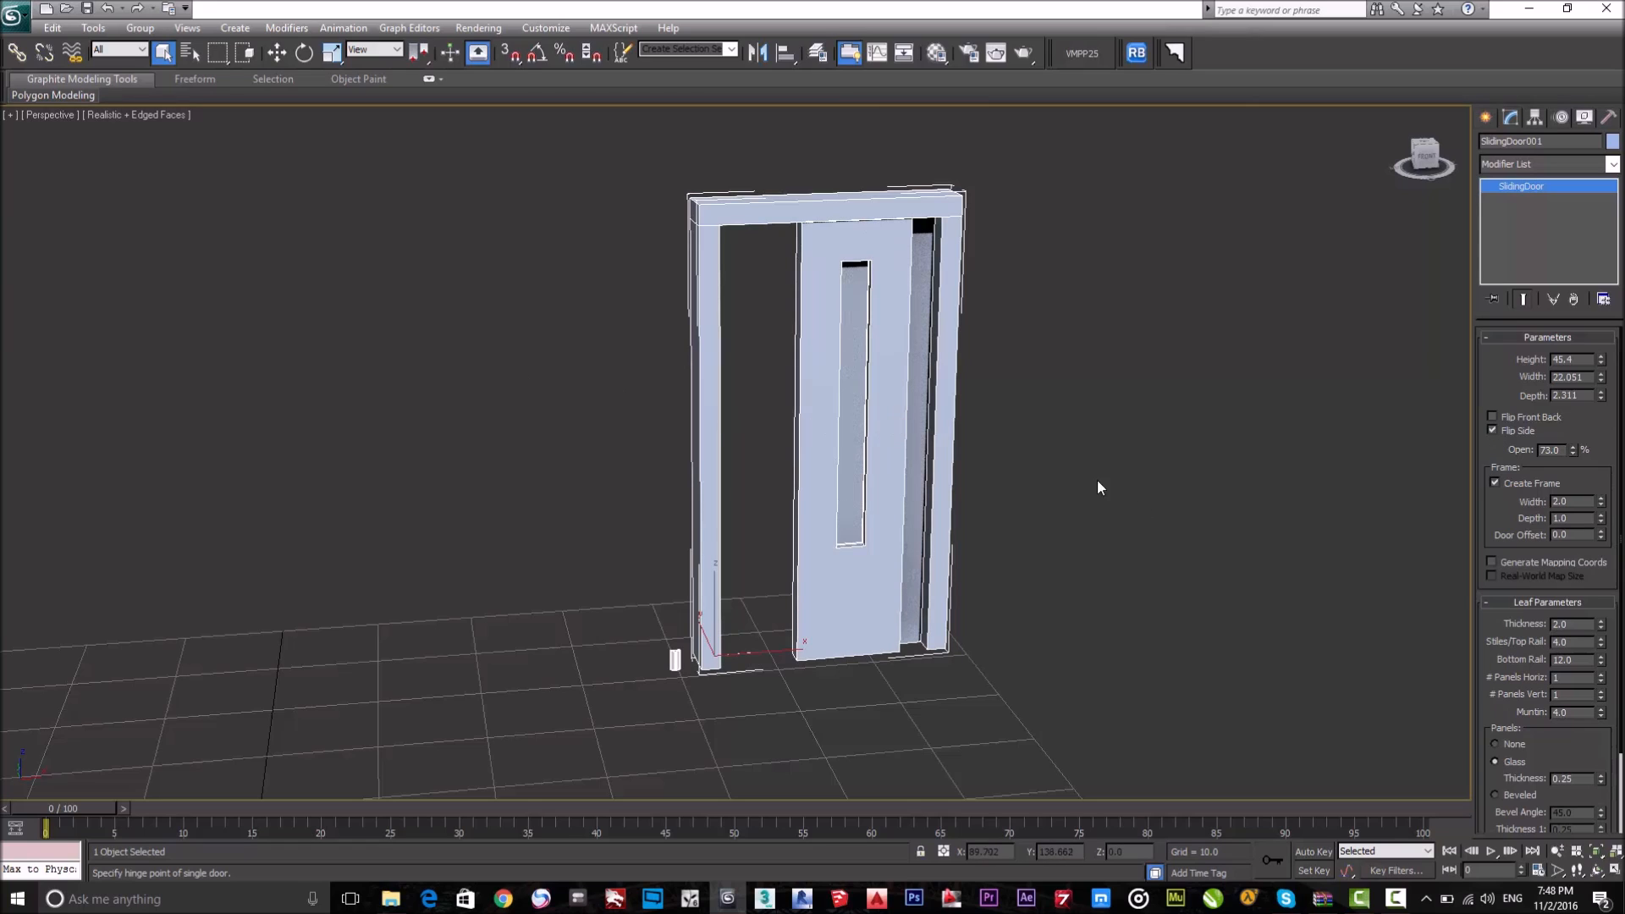
Set the sliding door's leaf thickness to 1.26, its stiles and top rail to 0.427 and its bottom rail to 0.44.
drag(1509, 517, 1533, 403)
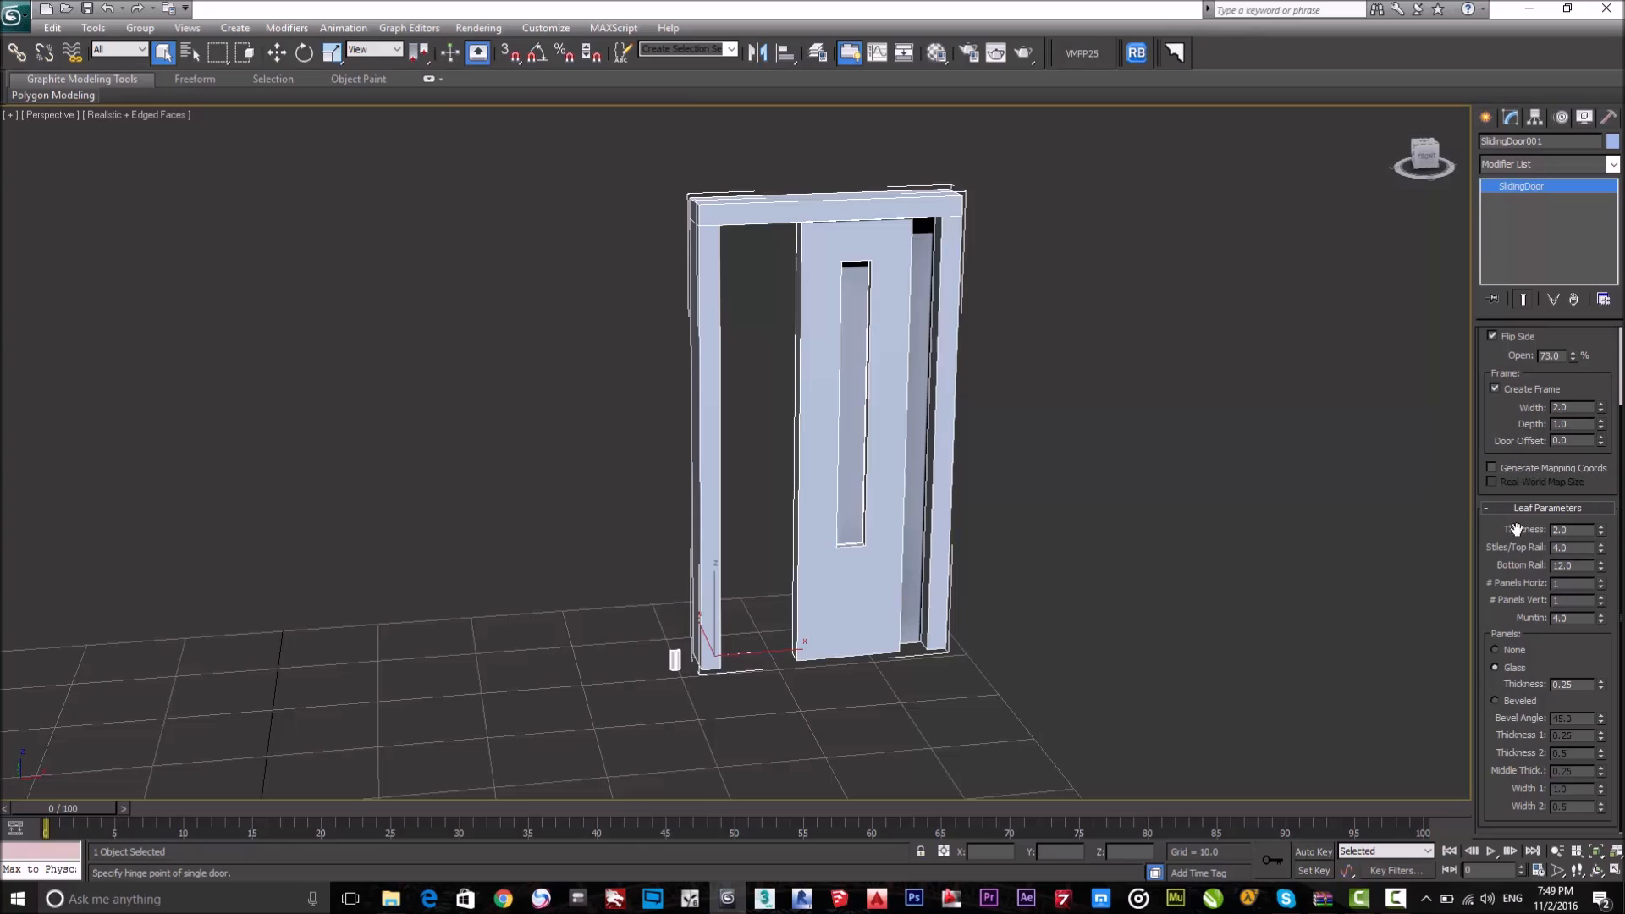
mouse_move(1601, 533)
mouse_down()
mouse_move(1615, 606)
mouse_move(1613, 568)
mouse_move(1594, 558)
mouse_up()
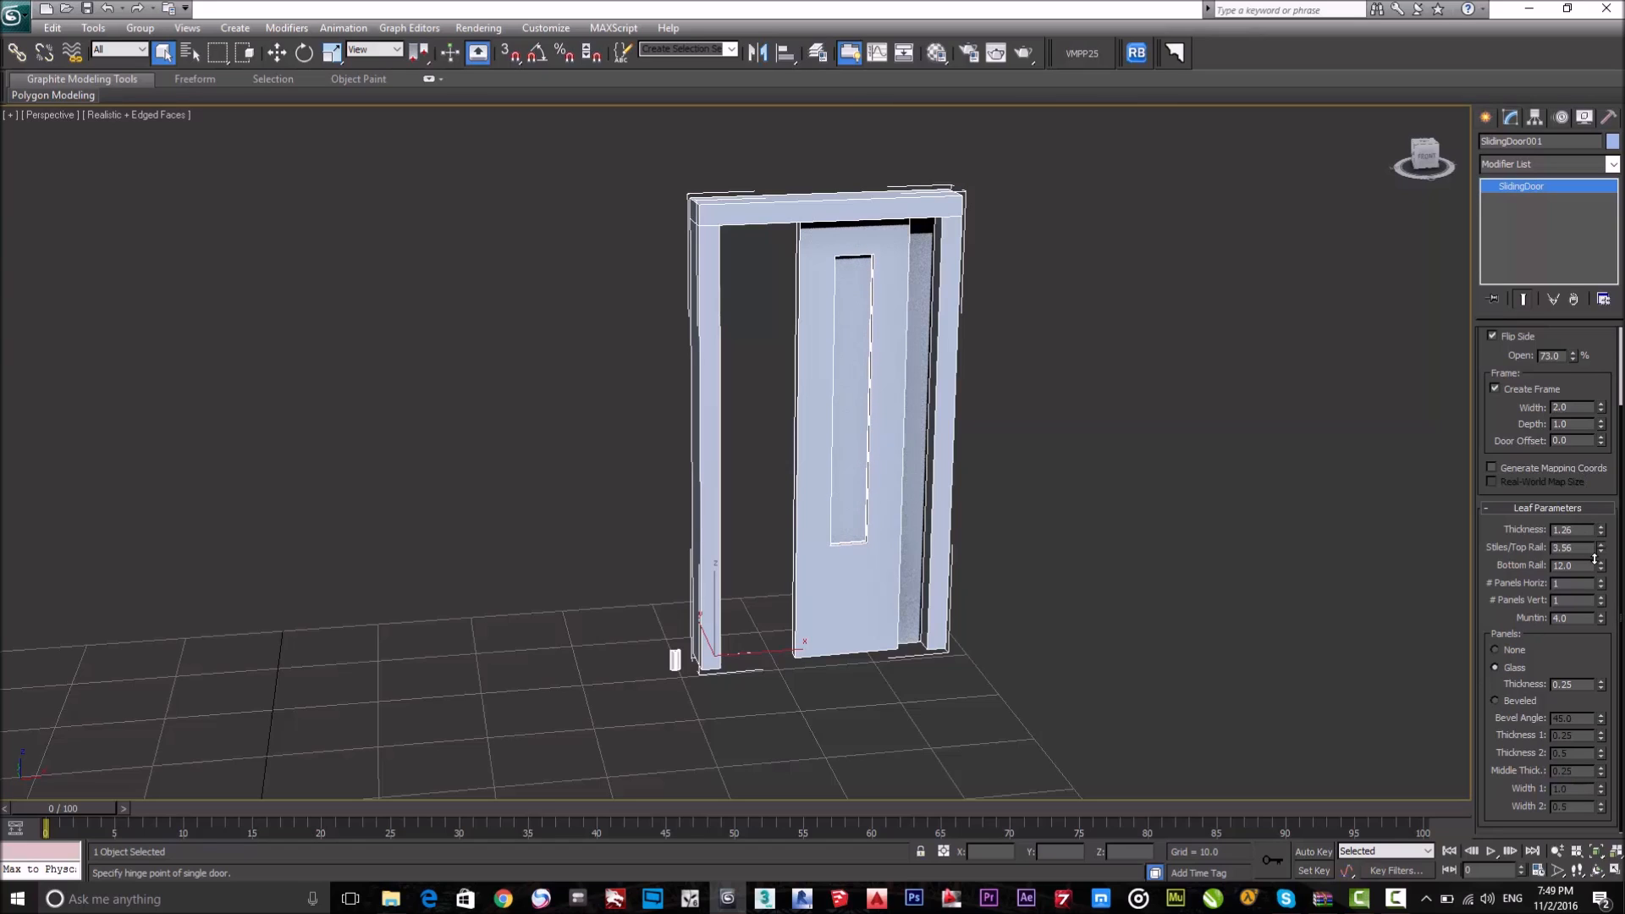
drag(1600, 567, 1620, 643)
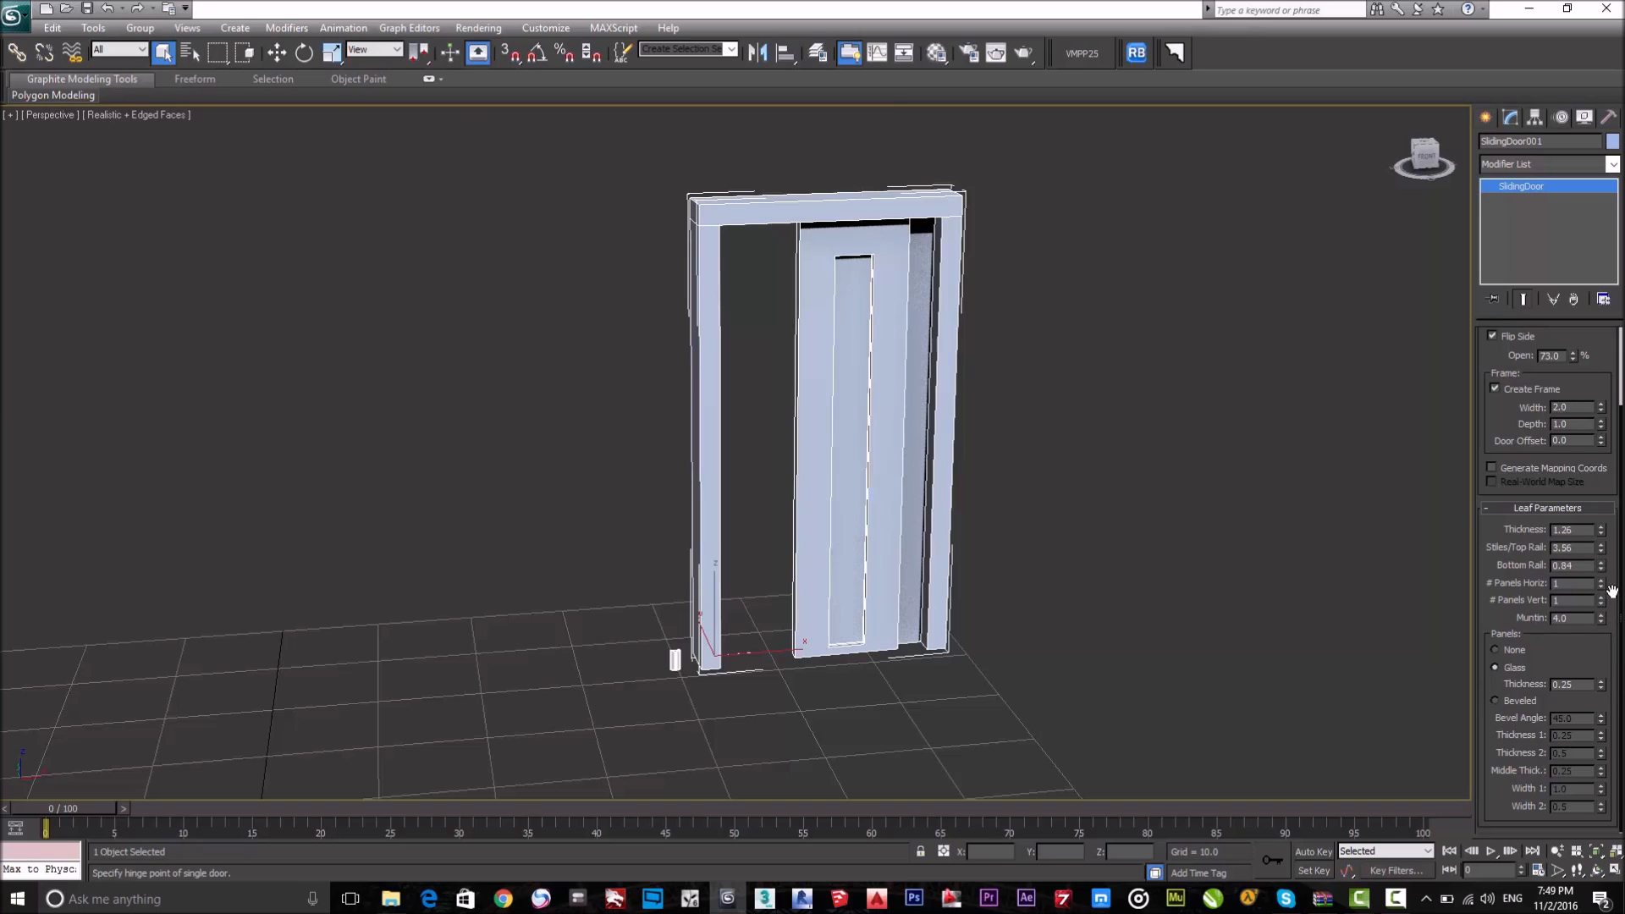
drag(1599, 551, 1620, 620)
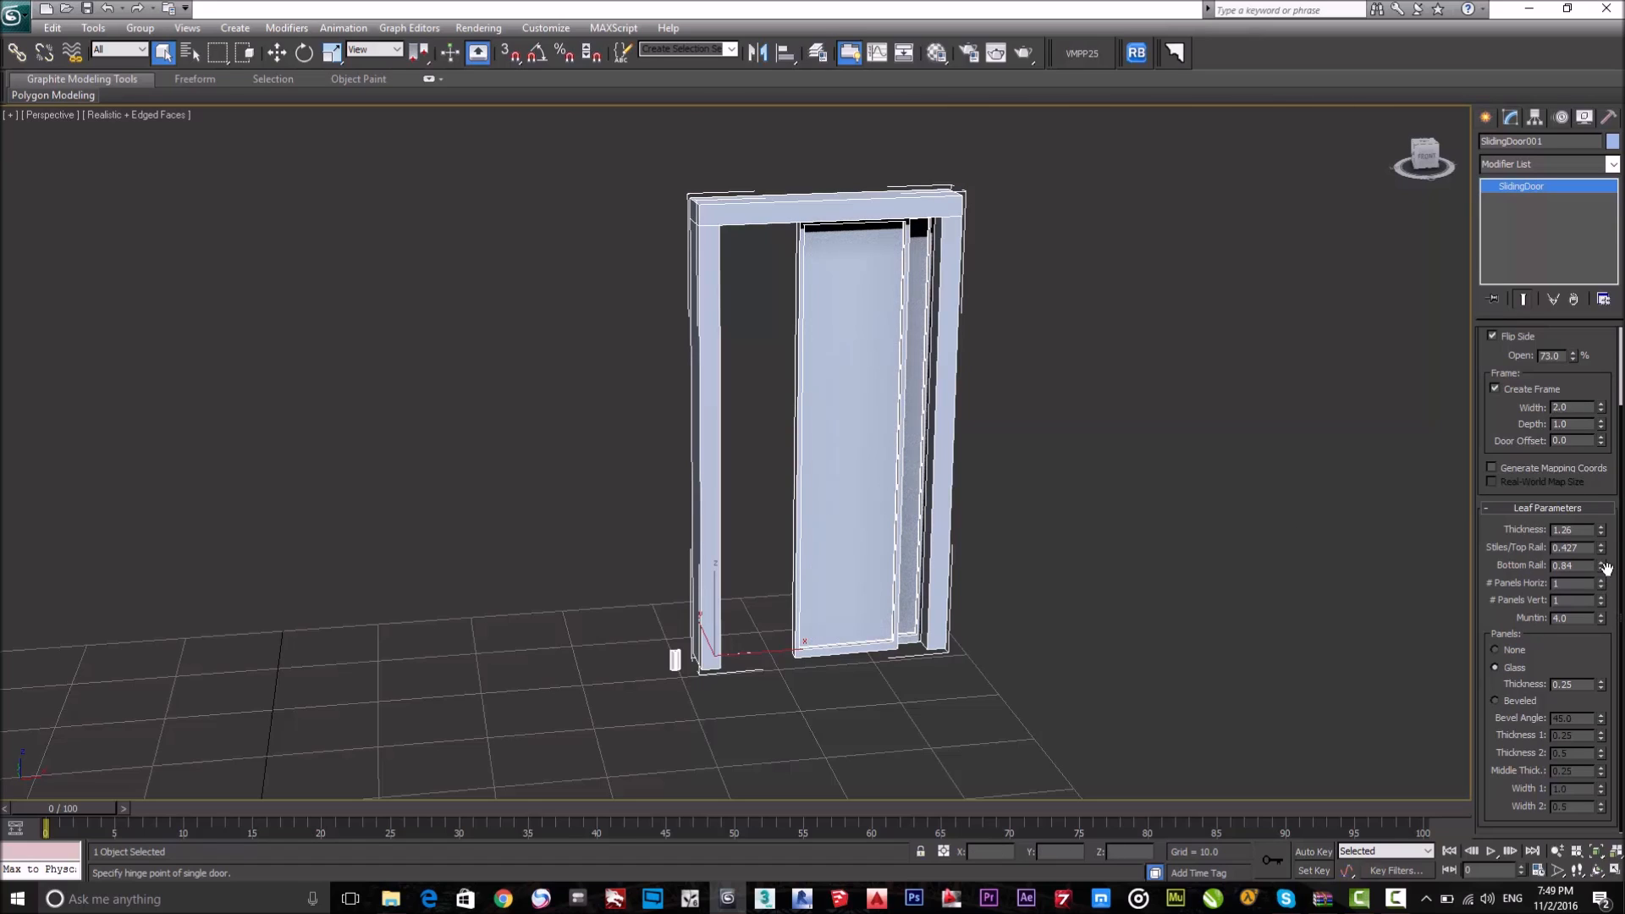
drag(1600, 569, 1612, 599)
mouse_move(1600, 582)
mouse_down()
mouse_move(1615, 568)
mouse_move(1618, 594)
mouse_up()
key(alt)
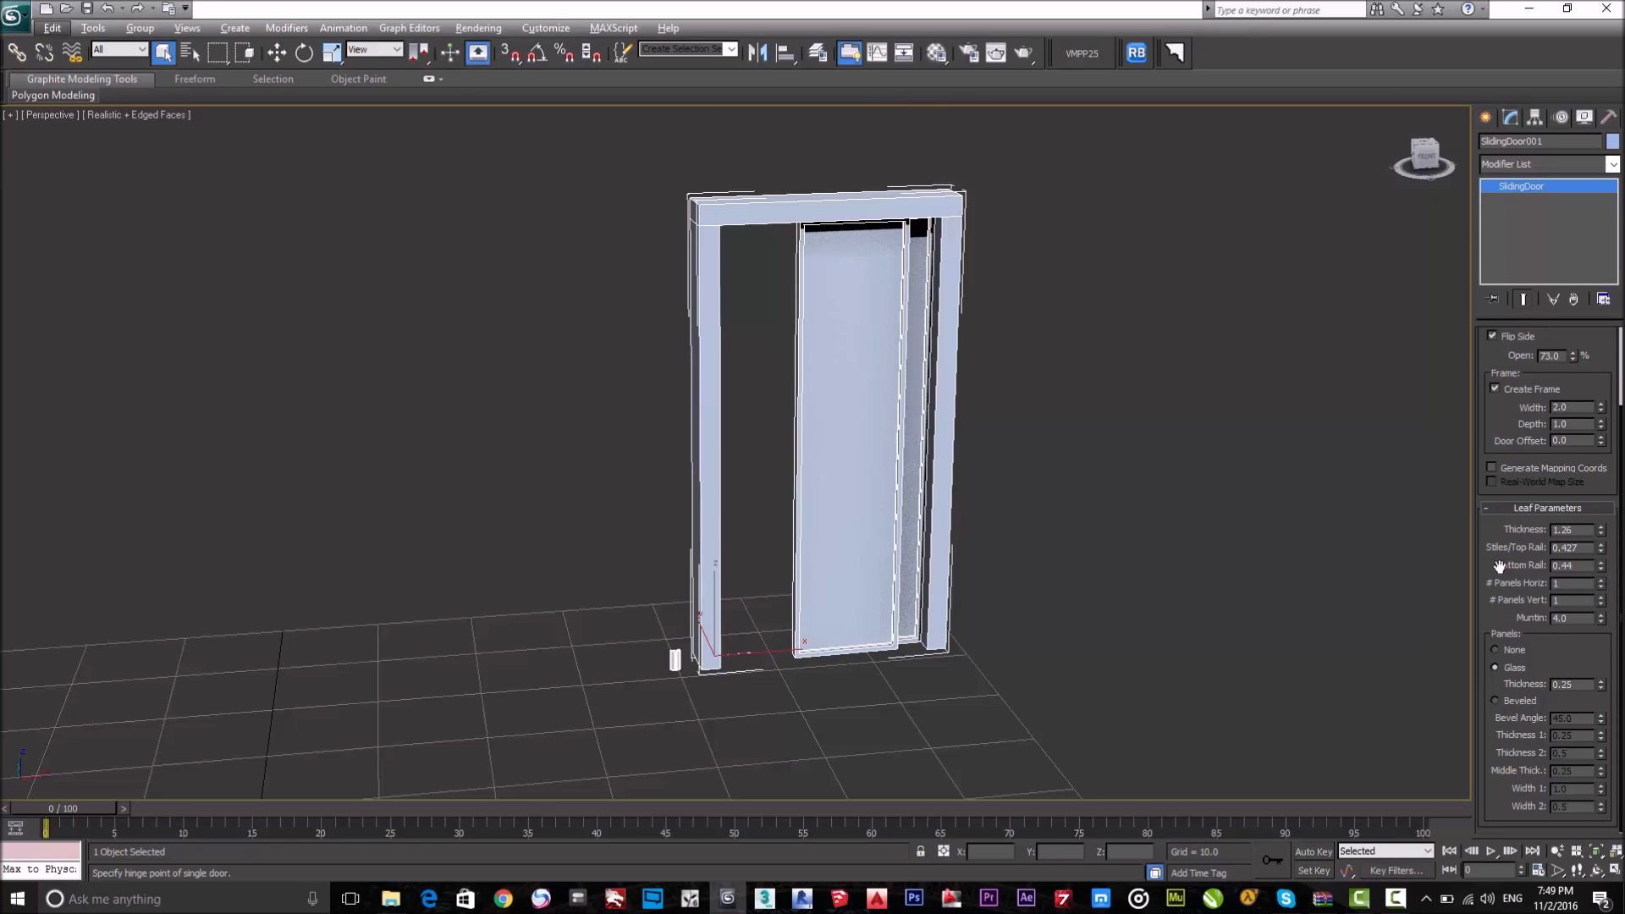
Set the glass panel thickness of the sliding door to 0.01.
key(alt)
double_click(1562, 689)
drag(1600, 684, 1605, 702)
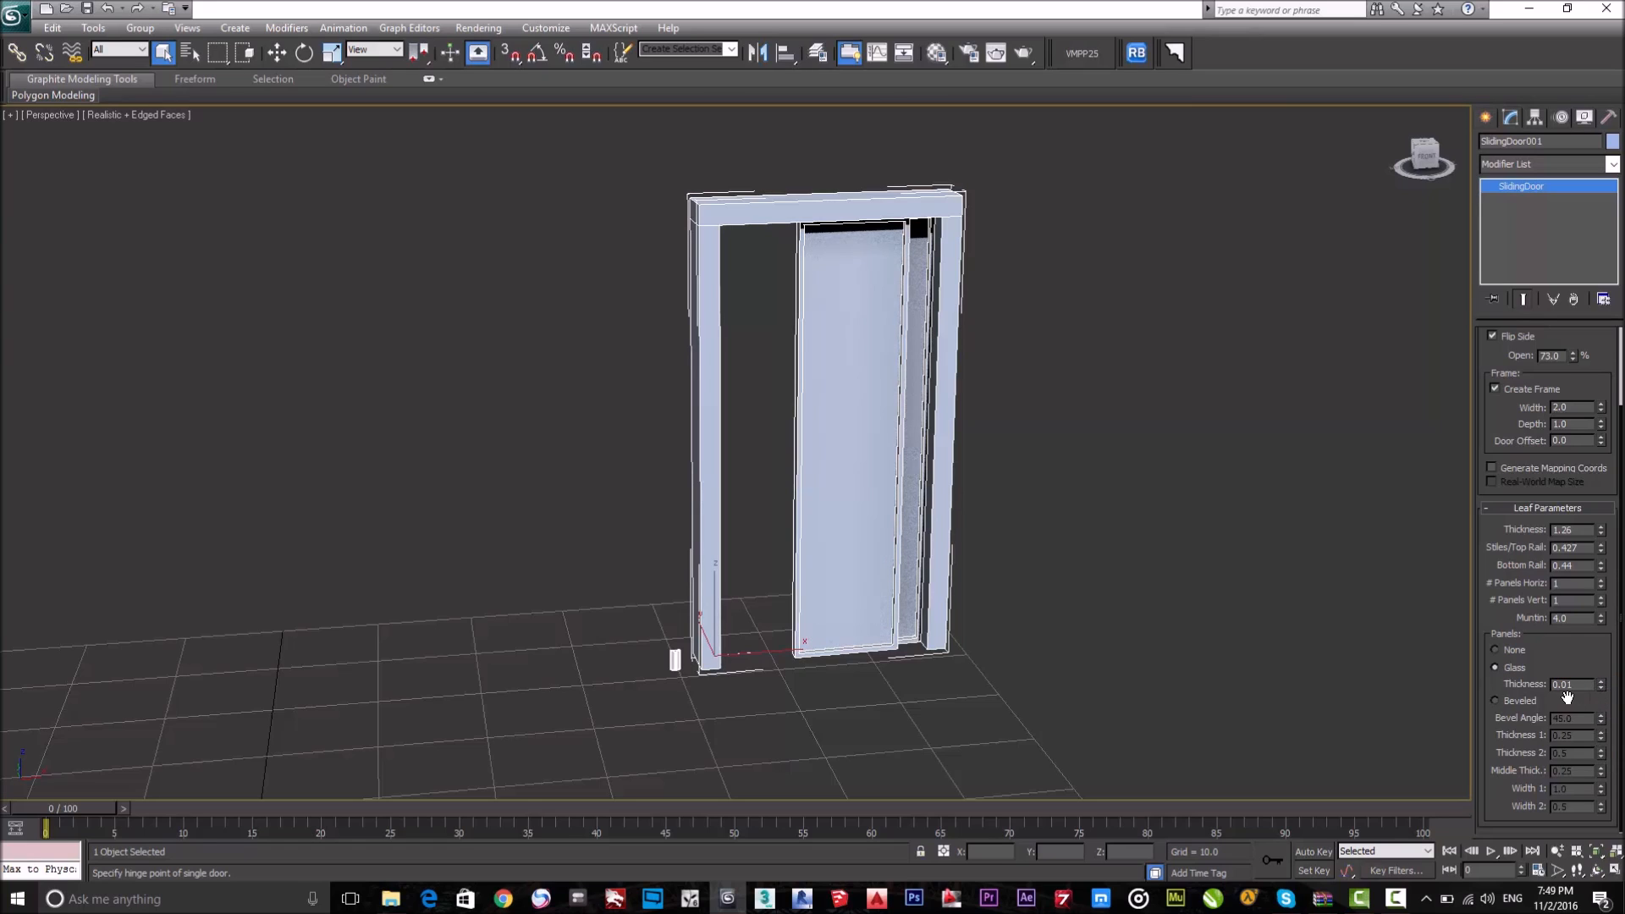
Switch the sliding door's leaf panels to Beveled and inspect the panel profile up close.
click(1506, 701)
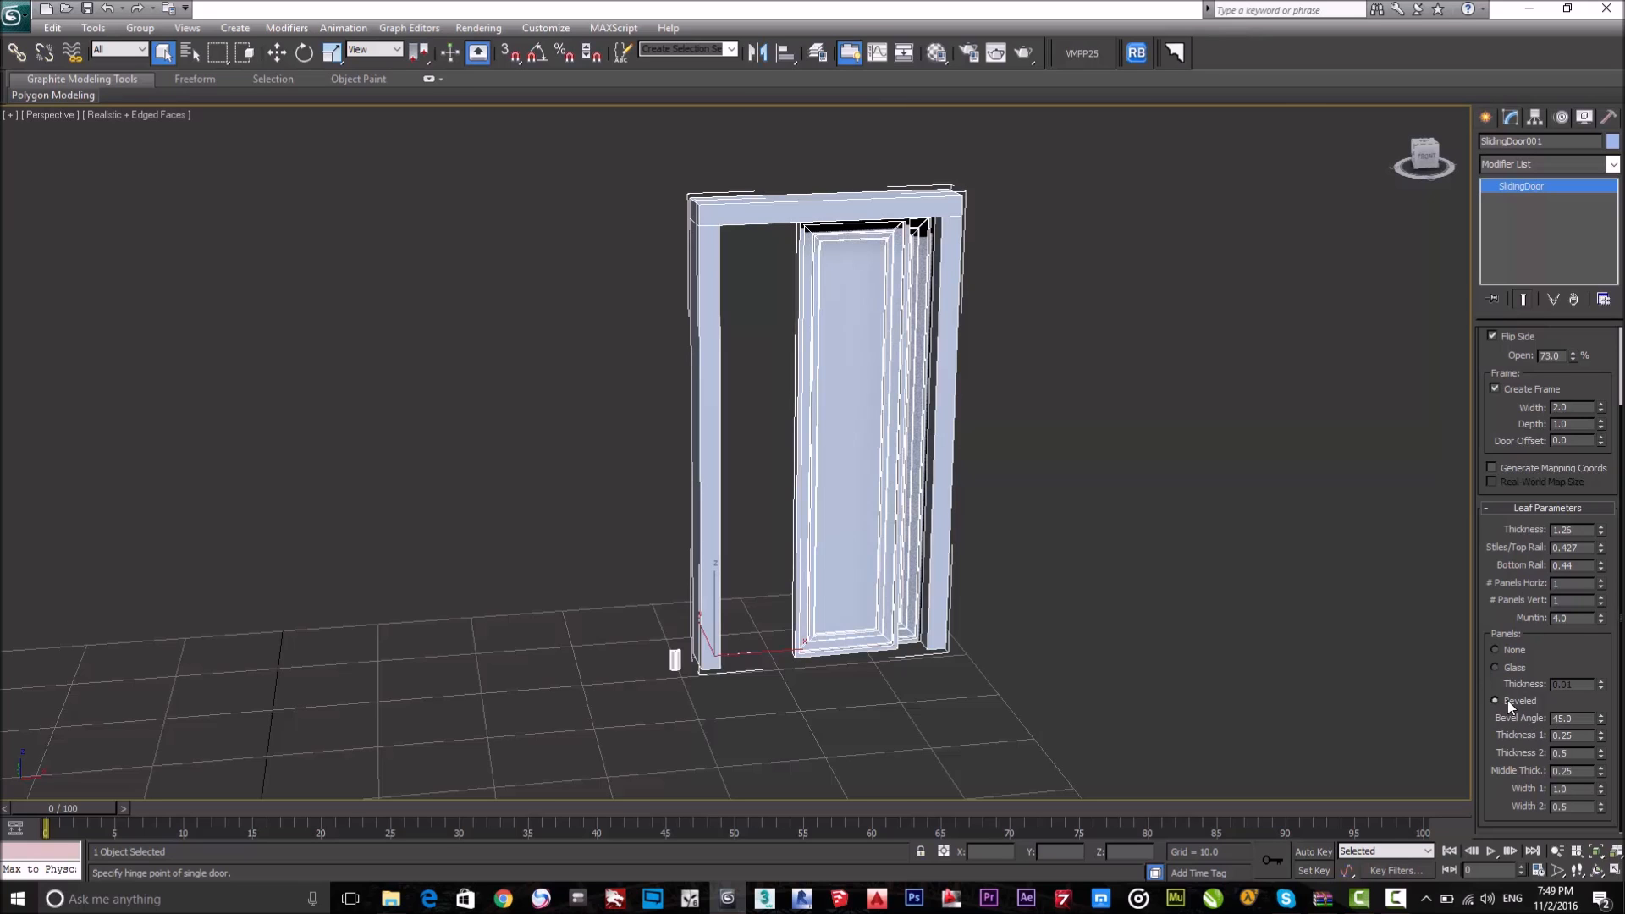
scroll(889, 260, up, 3)
middle_drag(947, 330, 783, 367)
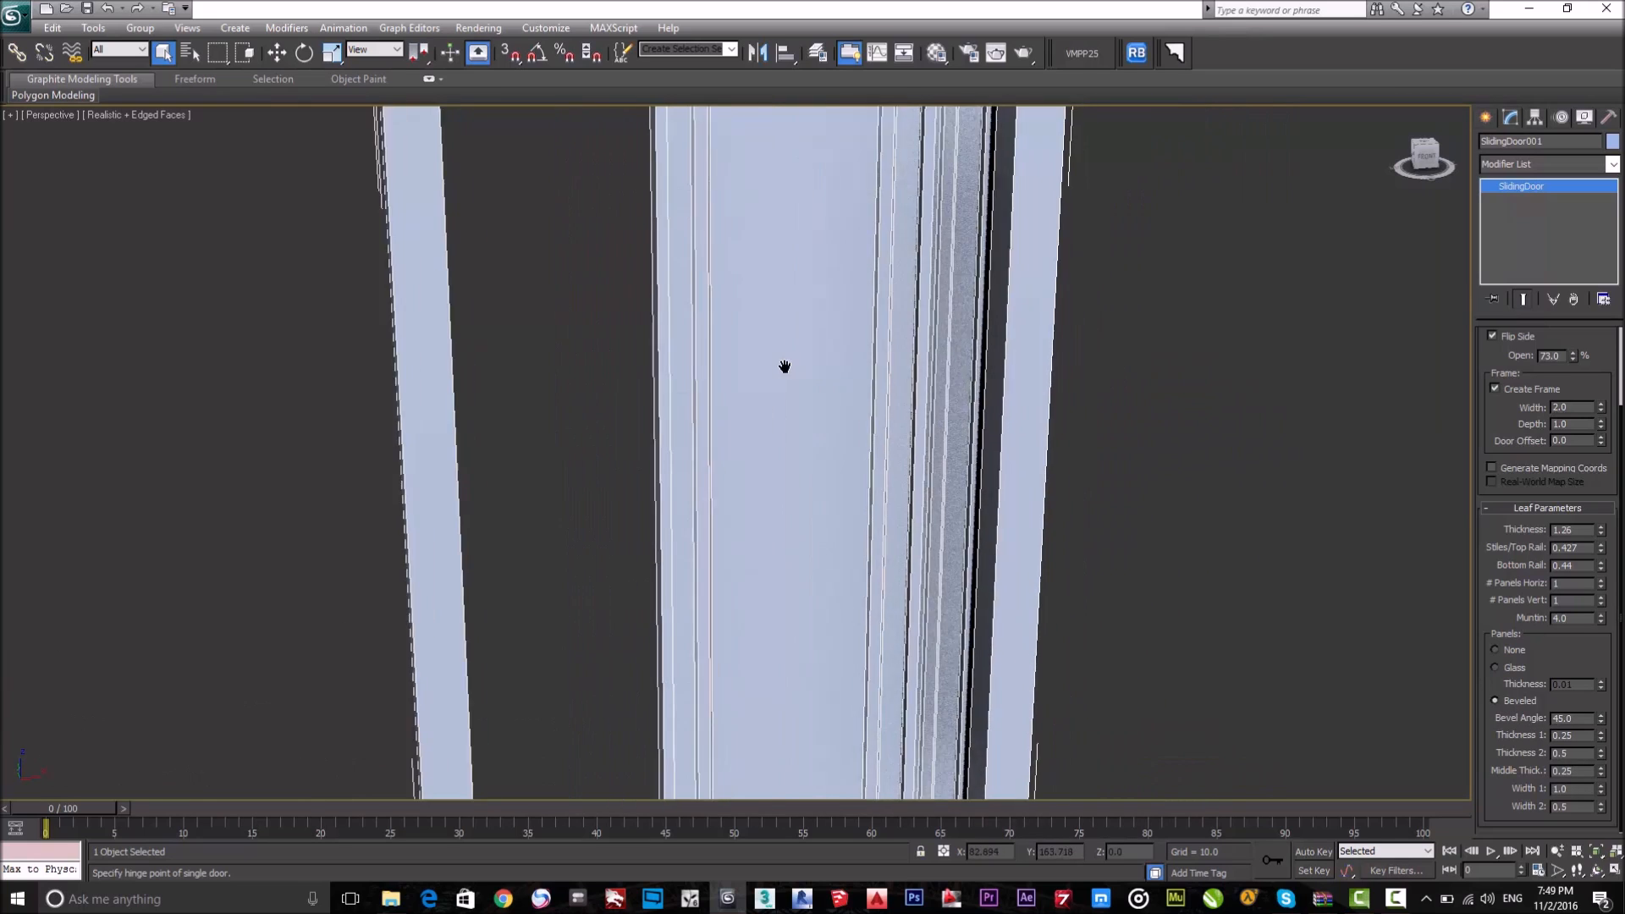
scroll(783, 367, down, 5)
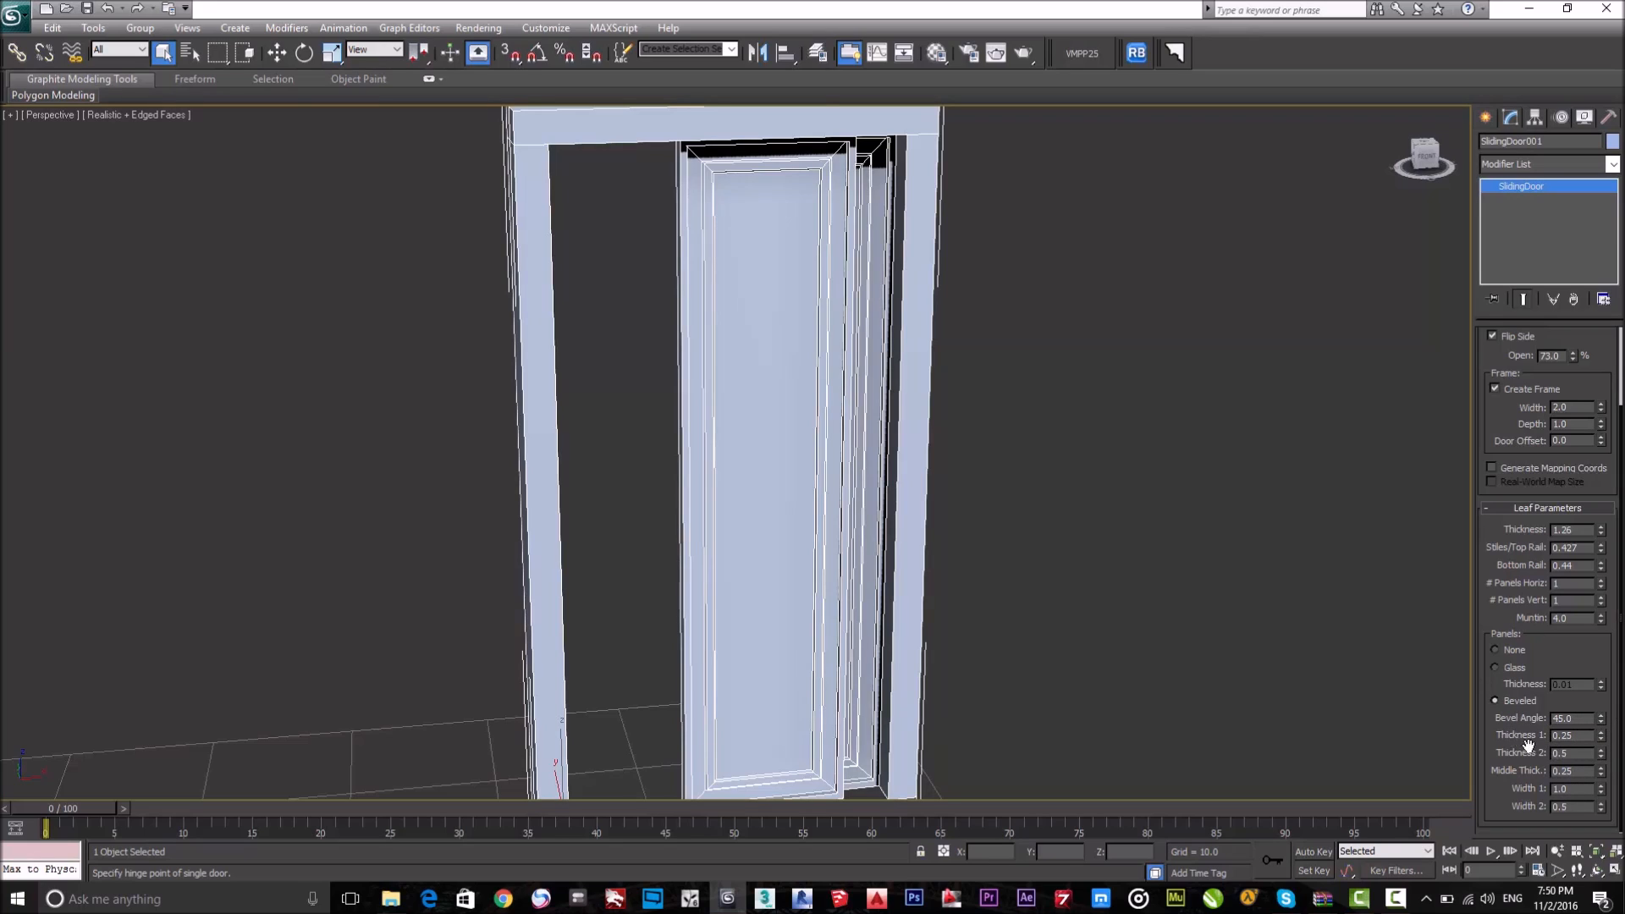
Set the bevel to Thickness 1 0.49, Thickness 2 1.19, Middle Thickness 1.1, Width 1 1.65 and Width 2 0.37.
mouse_move(1601, 737)
mouse_down()
mouse_move(1591, 699)
mouse_move(1591, 731)
mouse_move(1591, 717)
mouse_up()
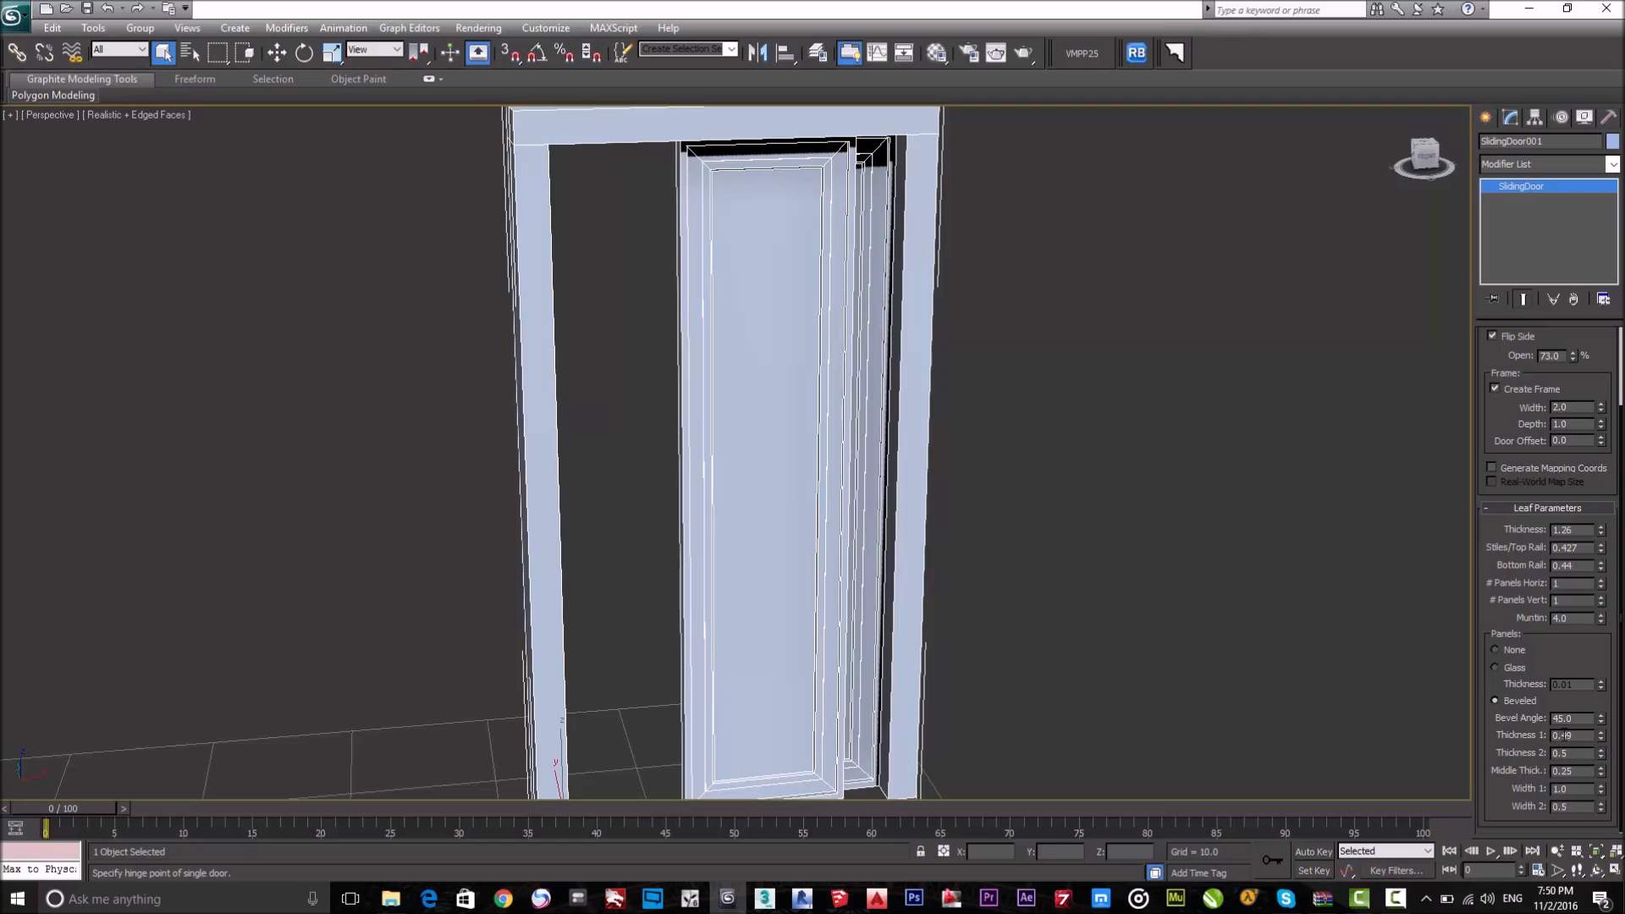
mouse_move(1600, 752)
mouse_down()
mouse_move(1578, 573)
mouse_move(1604, 753)
mouse_up()
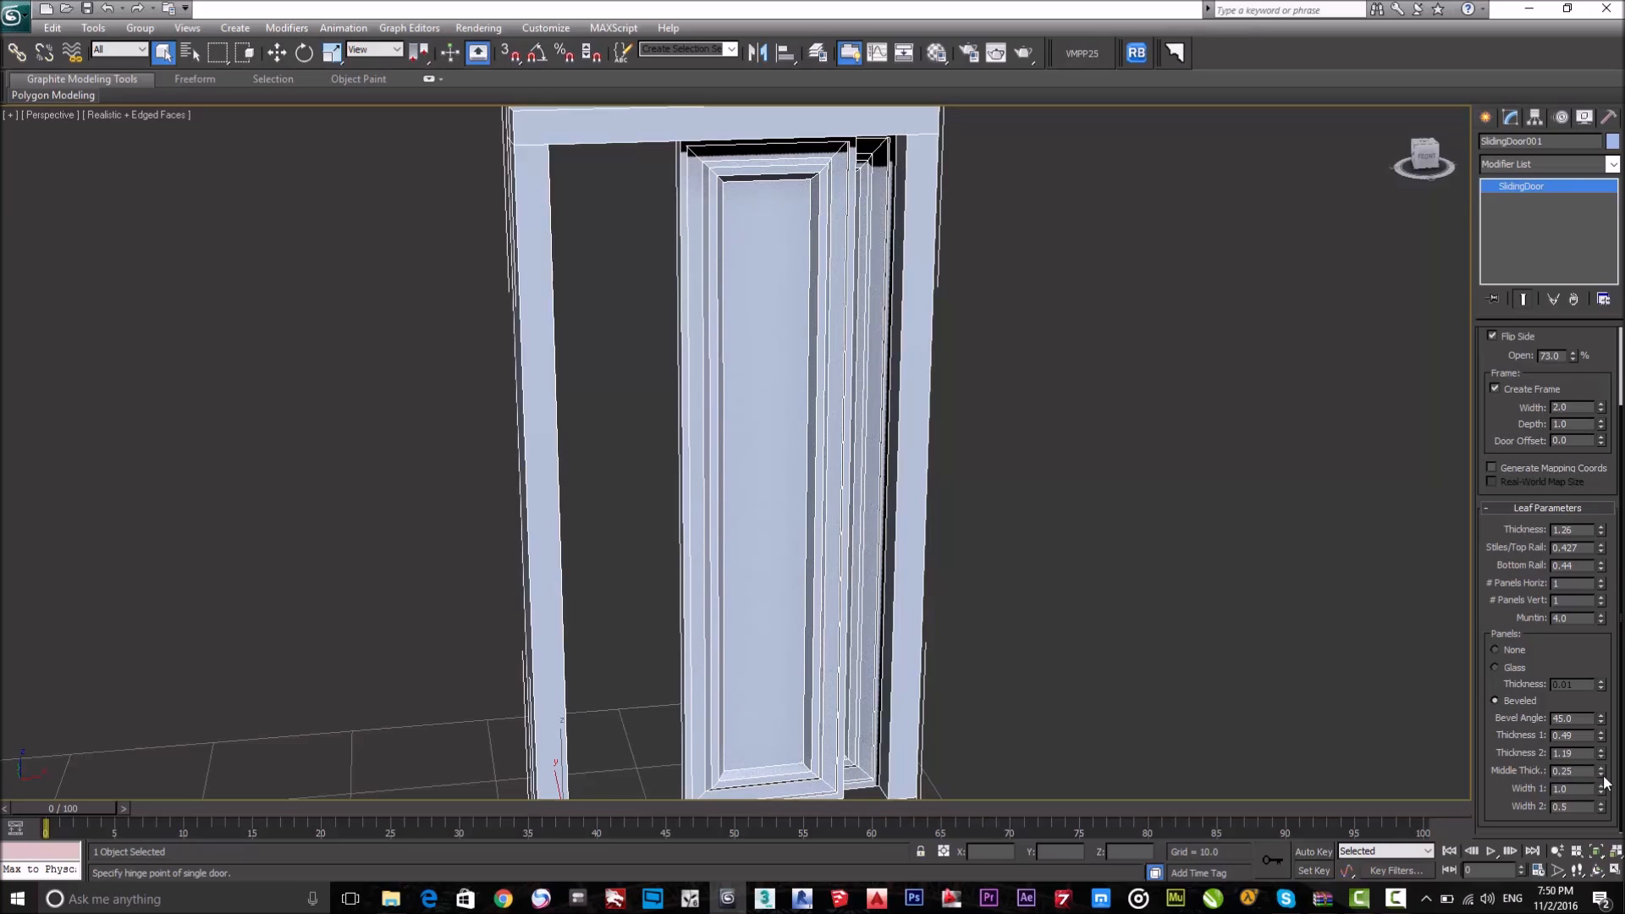
drag(1600, 772, 1606, 701)
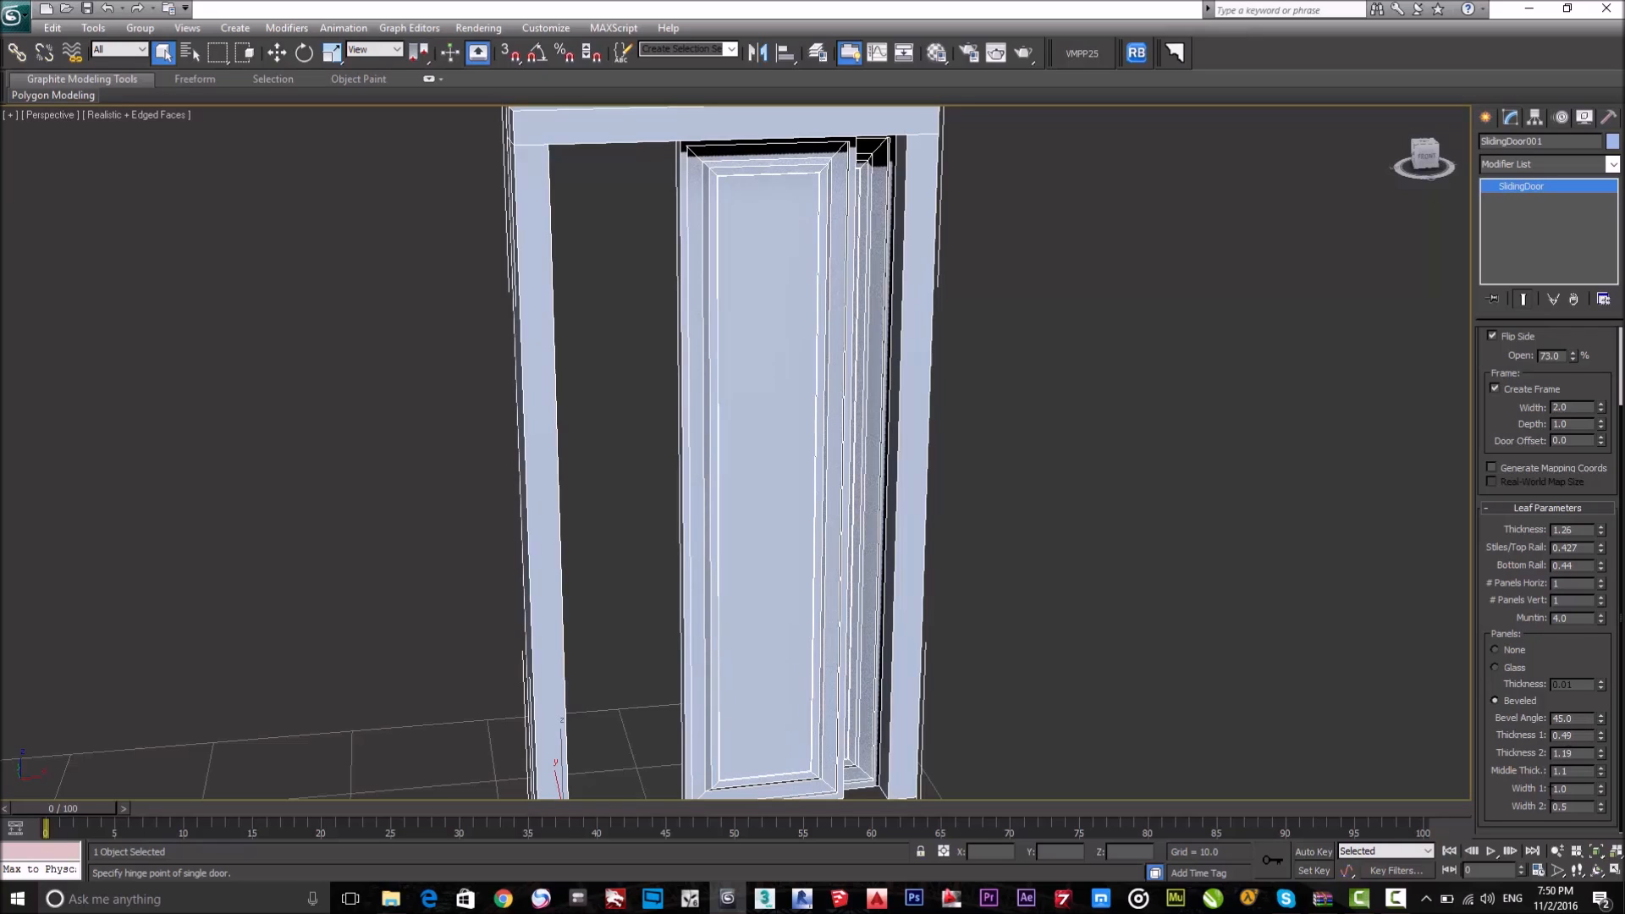
drag(1600, 790, 1589, 734)
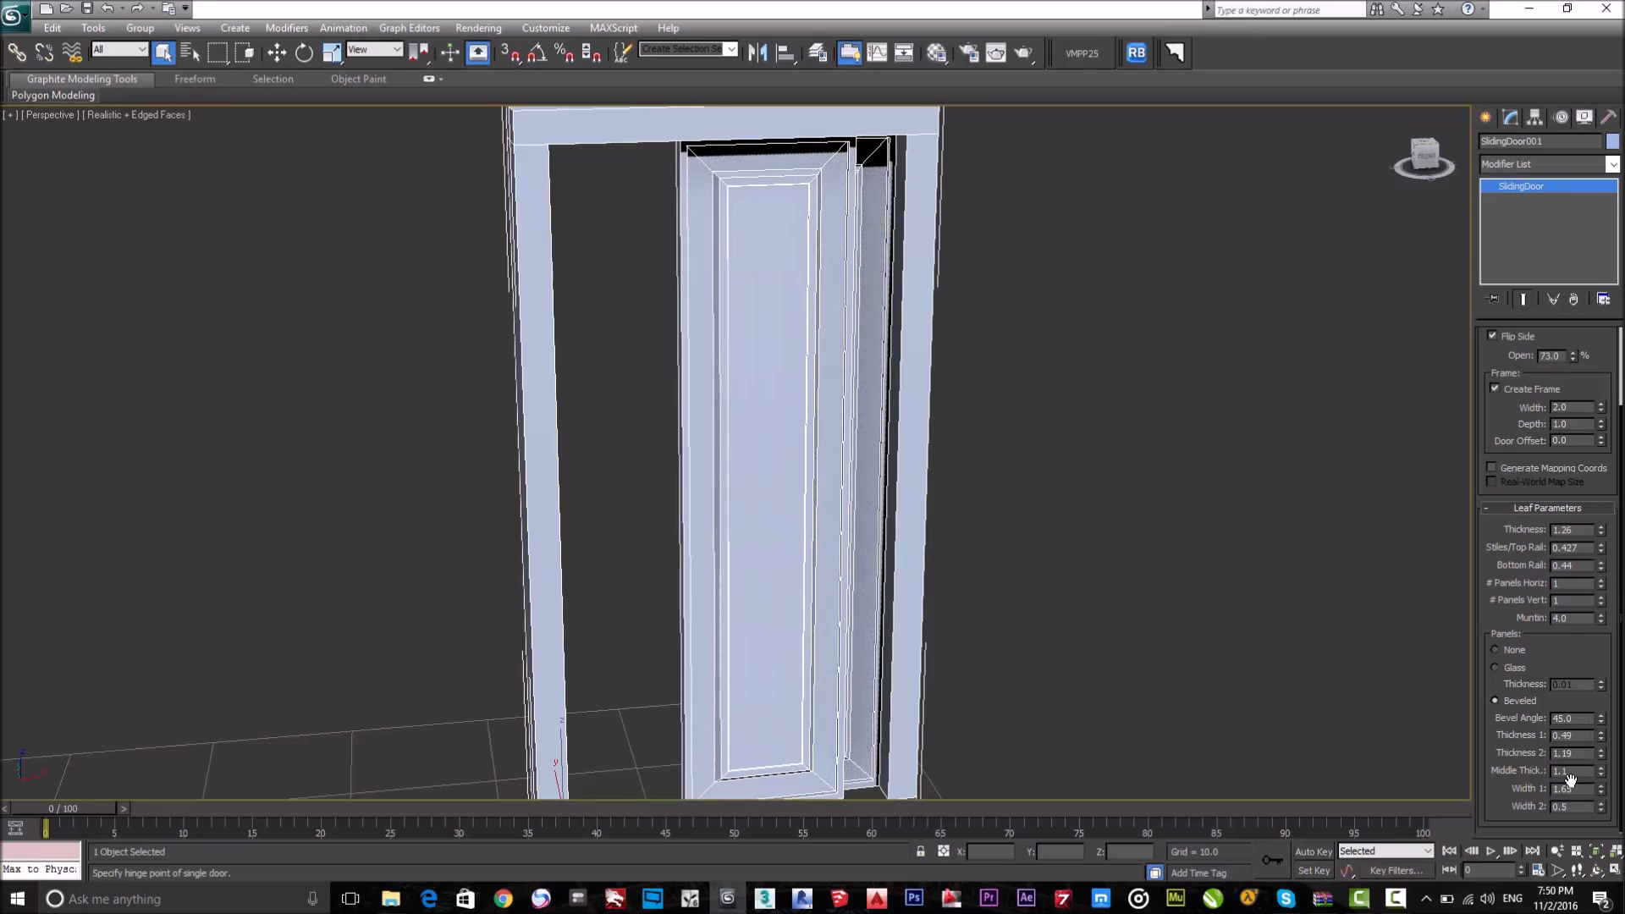
drag(1600, 811, 1600, 814)
Reduce the sliding door's opening to 37%.
scroll(745, 224, down, 3)
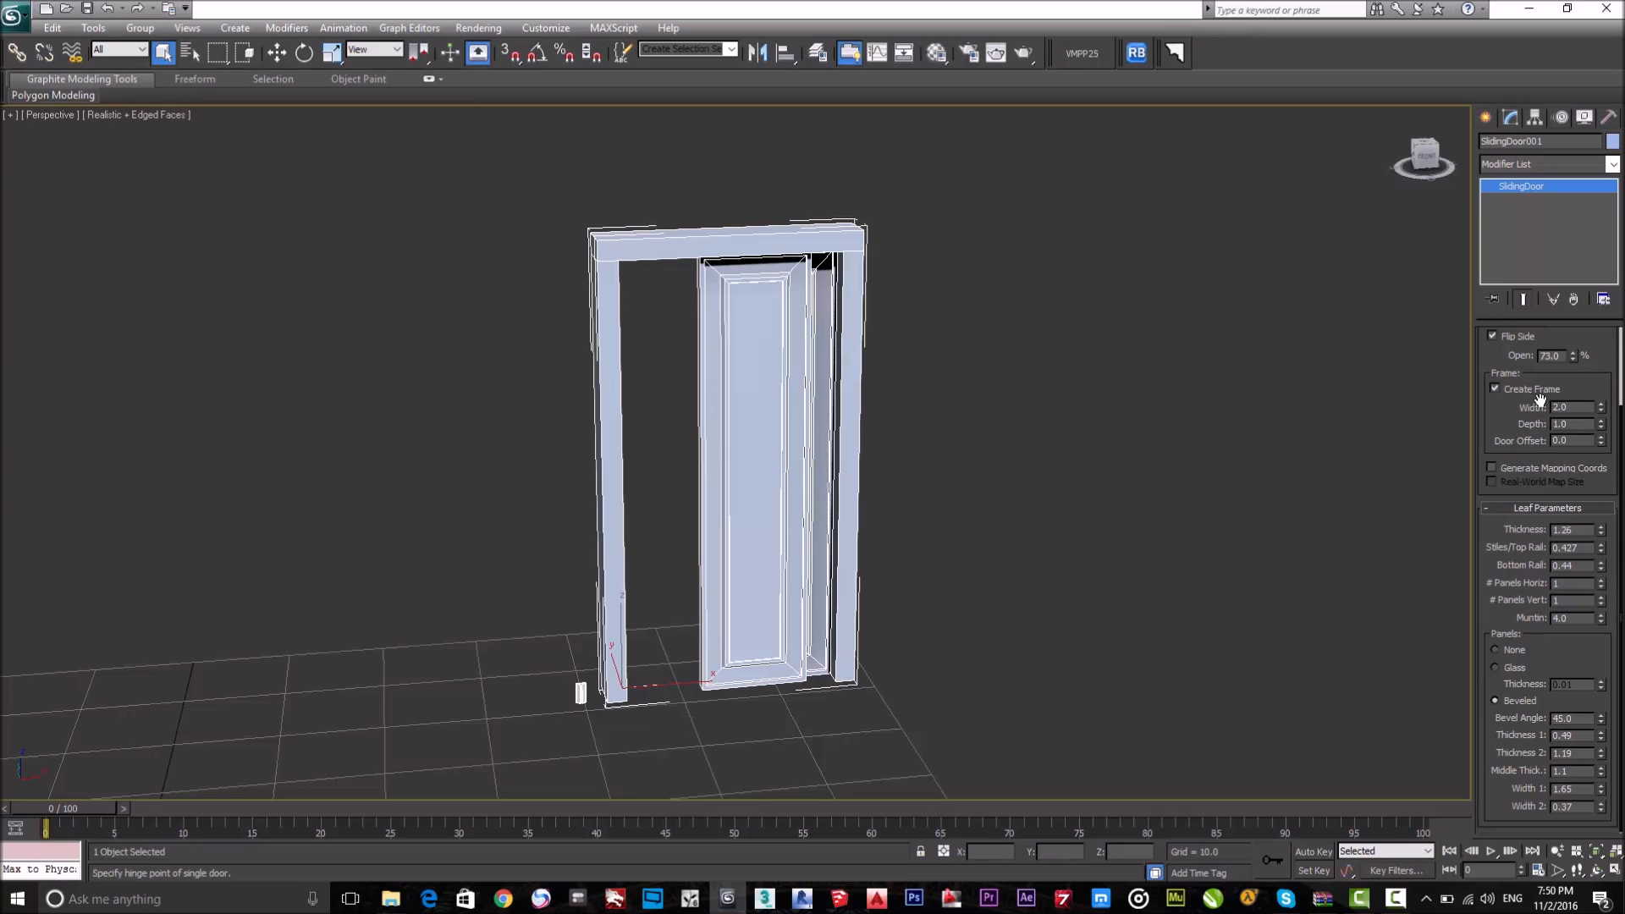
click(1572, 351)
mouse_move(1577, 383)
mouse_down()
mouse_move(1576, 419)
mouse_move(1567, 265)
mouse_move(1581, 385)
mouse_up()
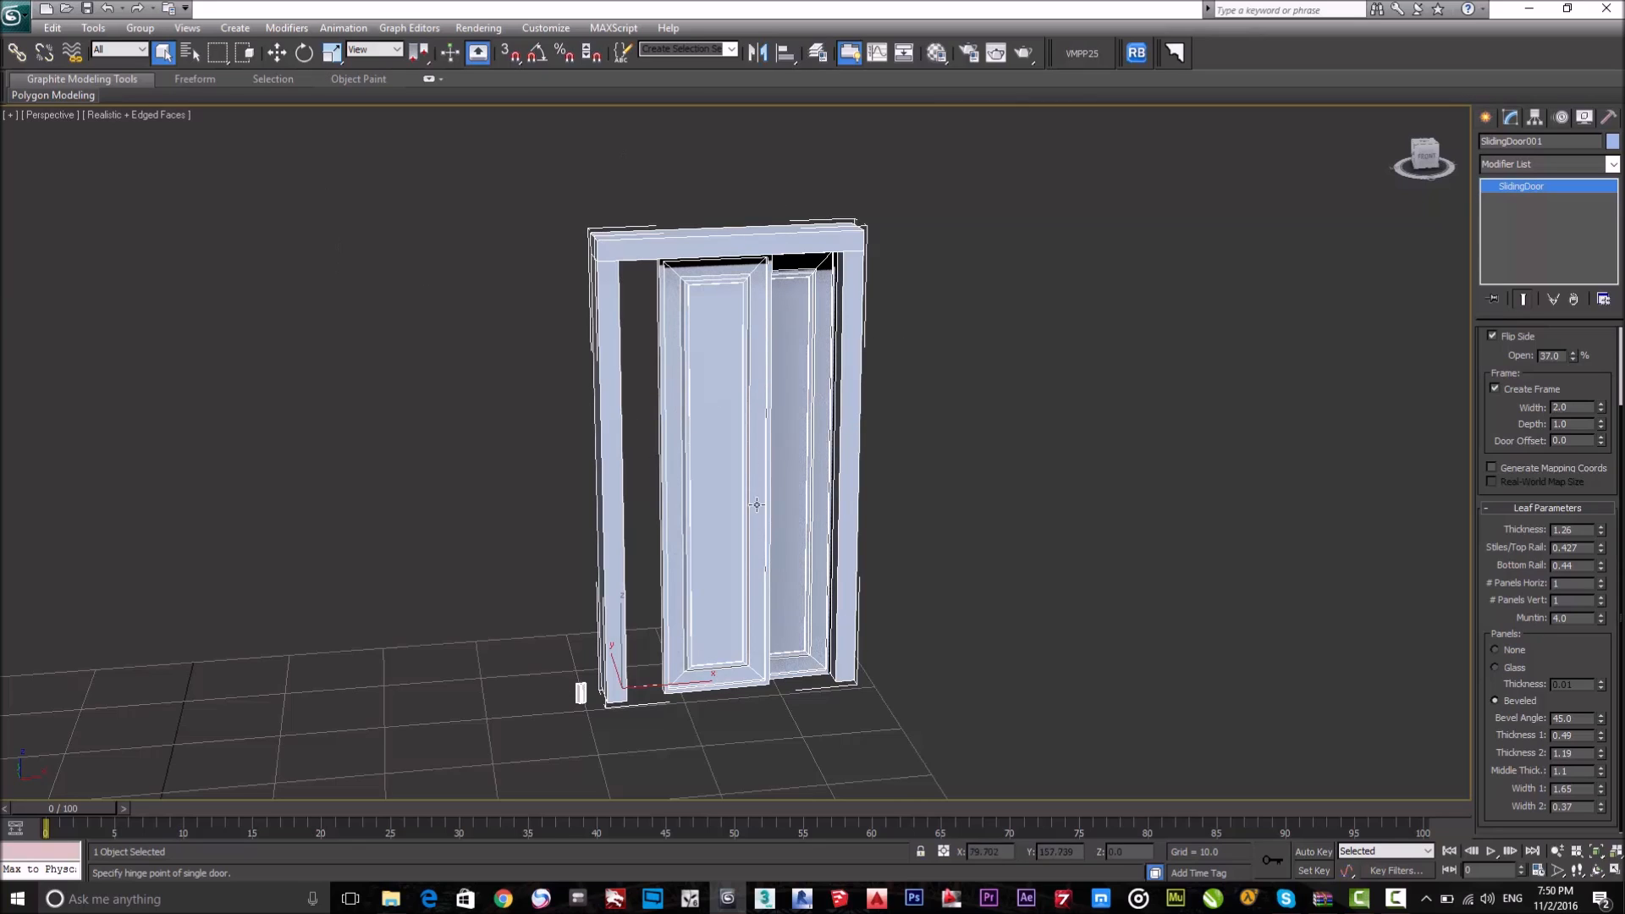
Examine the small pivot door up close and compare its size with the sliding door.
scroll(649, 666, up, 5)
middle_drag(611, 720, 816, 464)
scroll(816, 464, down, 5)
scroll(816, 464, up, 7)
middle_drag(972, 431, 794, 453)
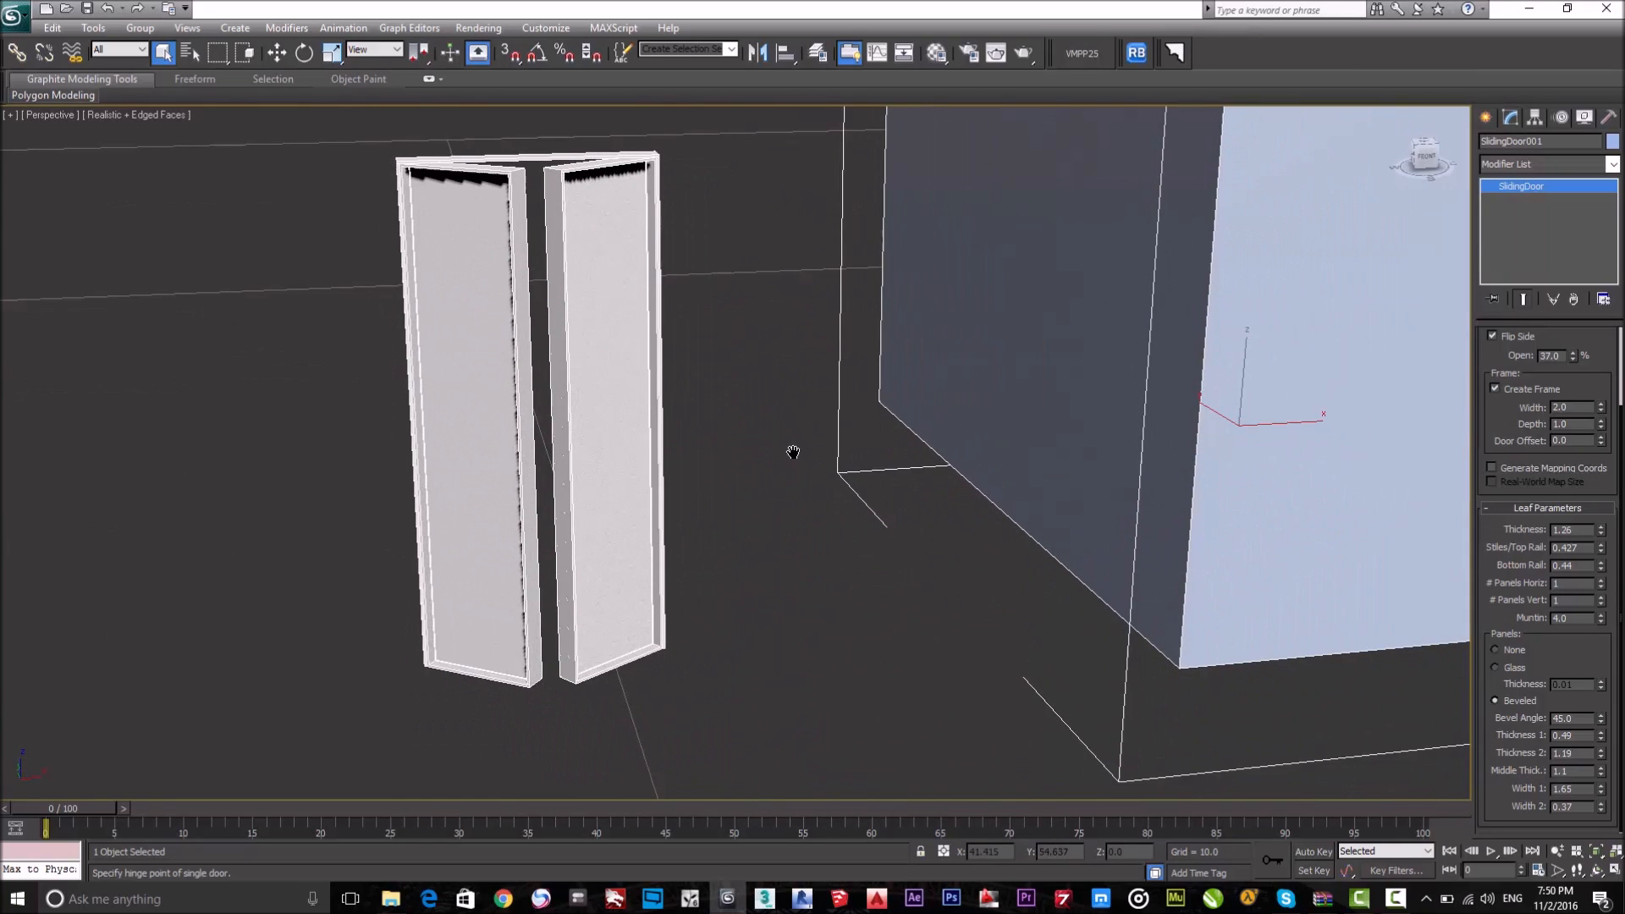
scroll(520, 426, down, 5)
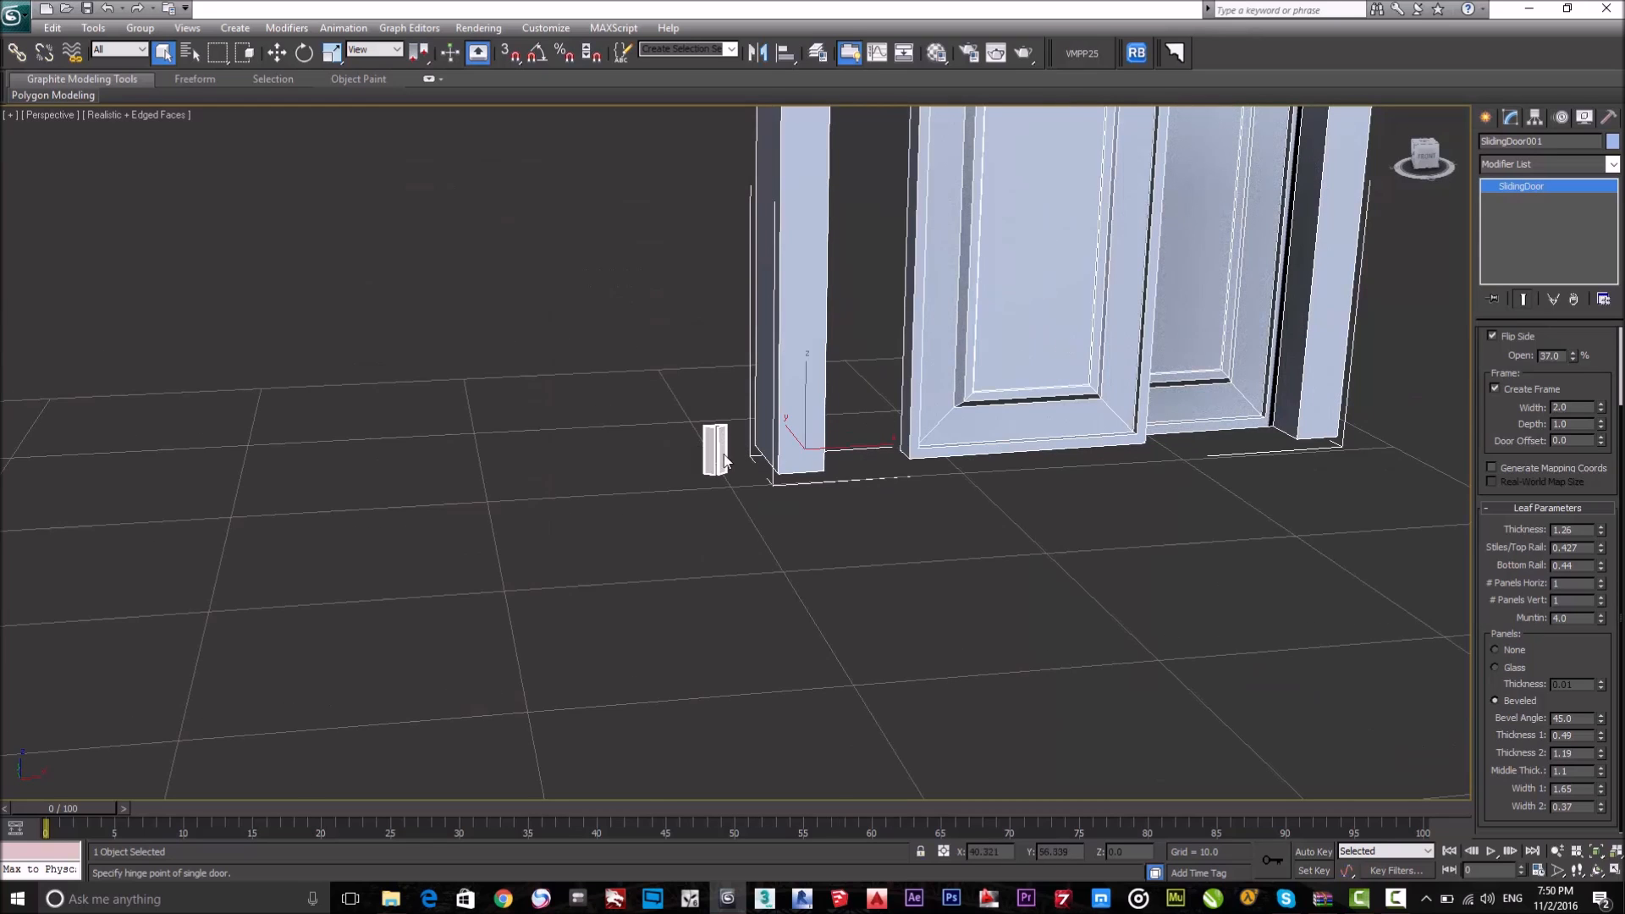
scroll(787, 495, down, 5)
middle_drag(986, 660, 1176, 637)
Create a BiFold door on the grid away from the sliding door, about 42 wide, 4.7 deep and 95 high.
click(1489, 117)
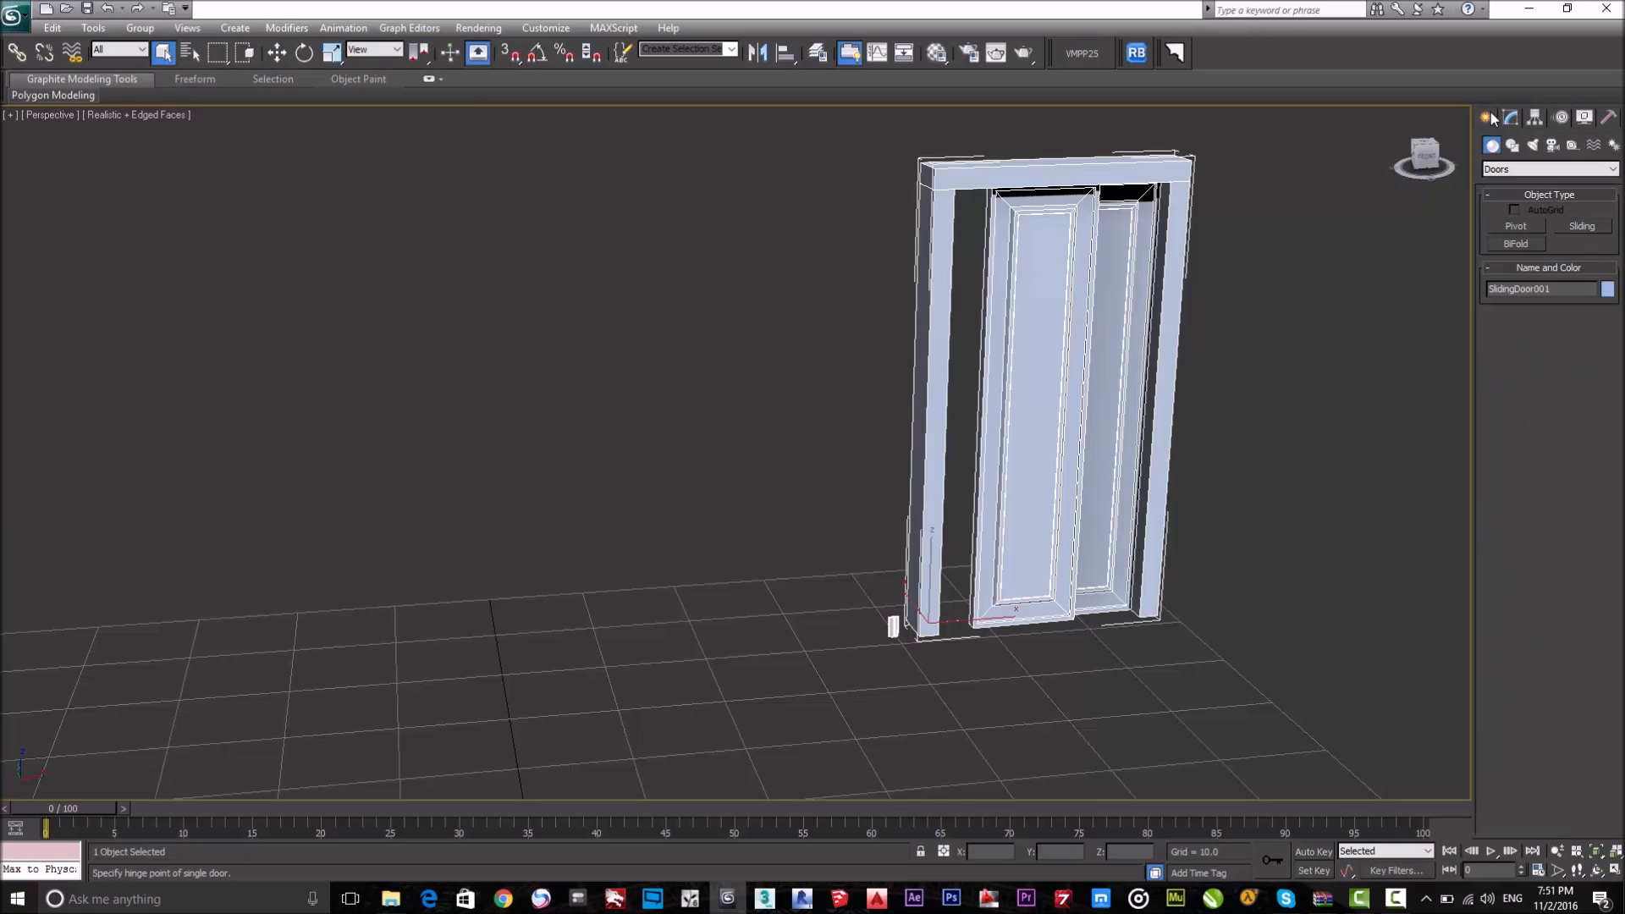
click(1526, 244)
scroll(595, 617, down, 4)
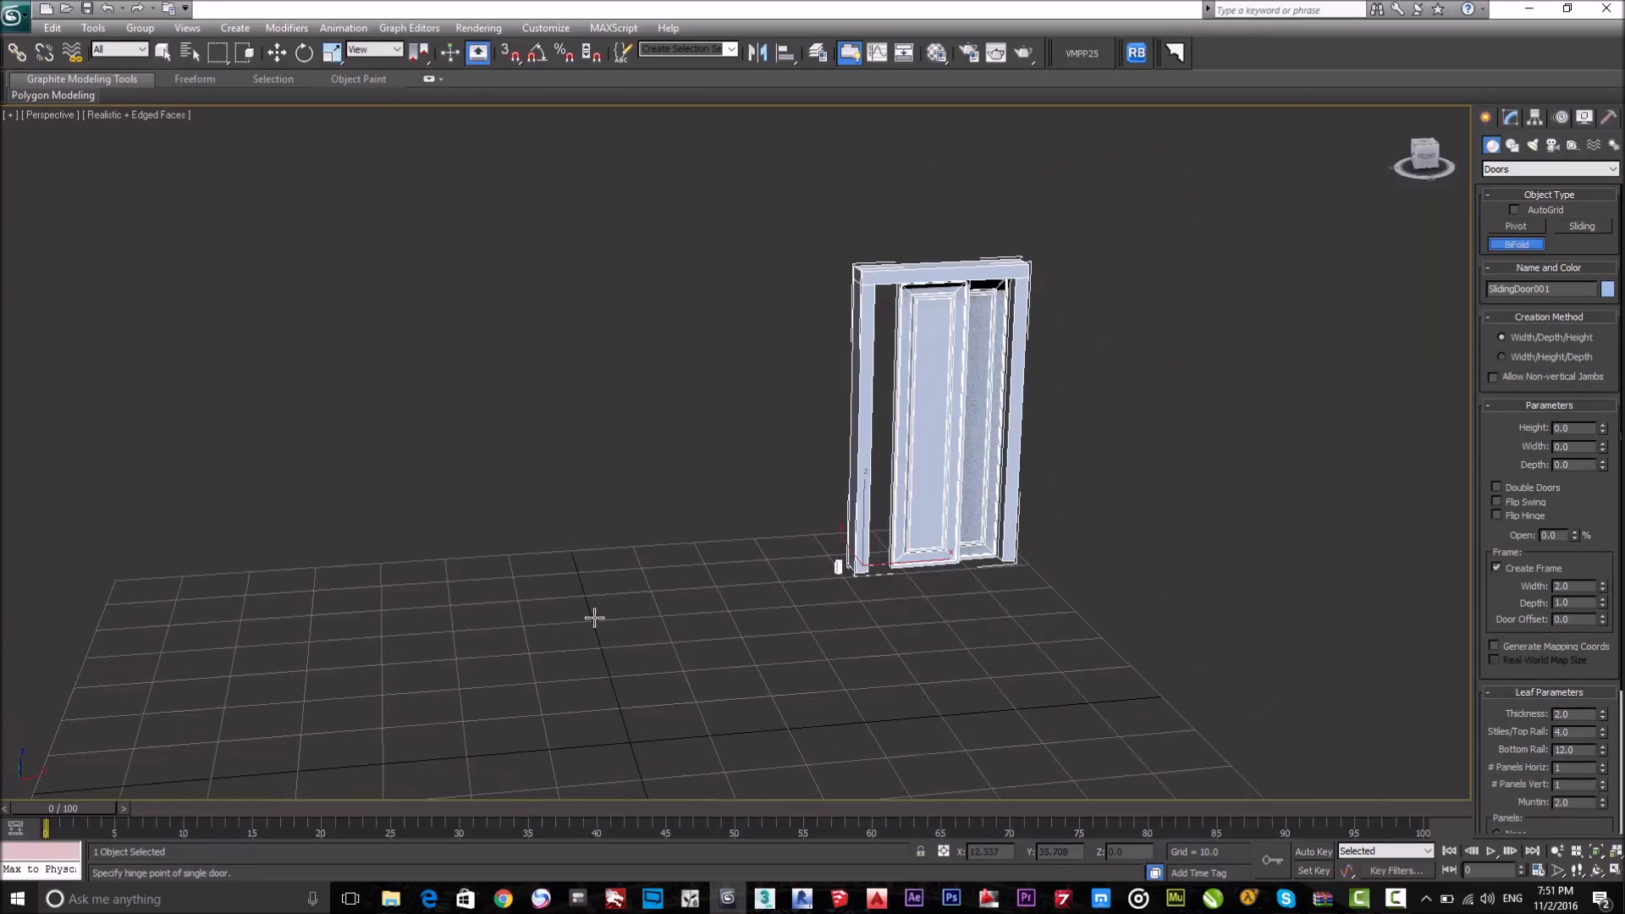
middle_drag(595, 616, 772, 547)
drag(587, 604, 884, 572)
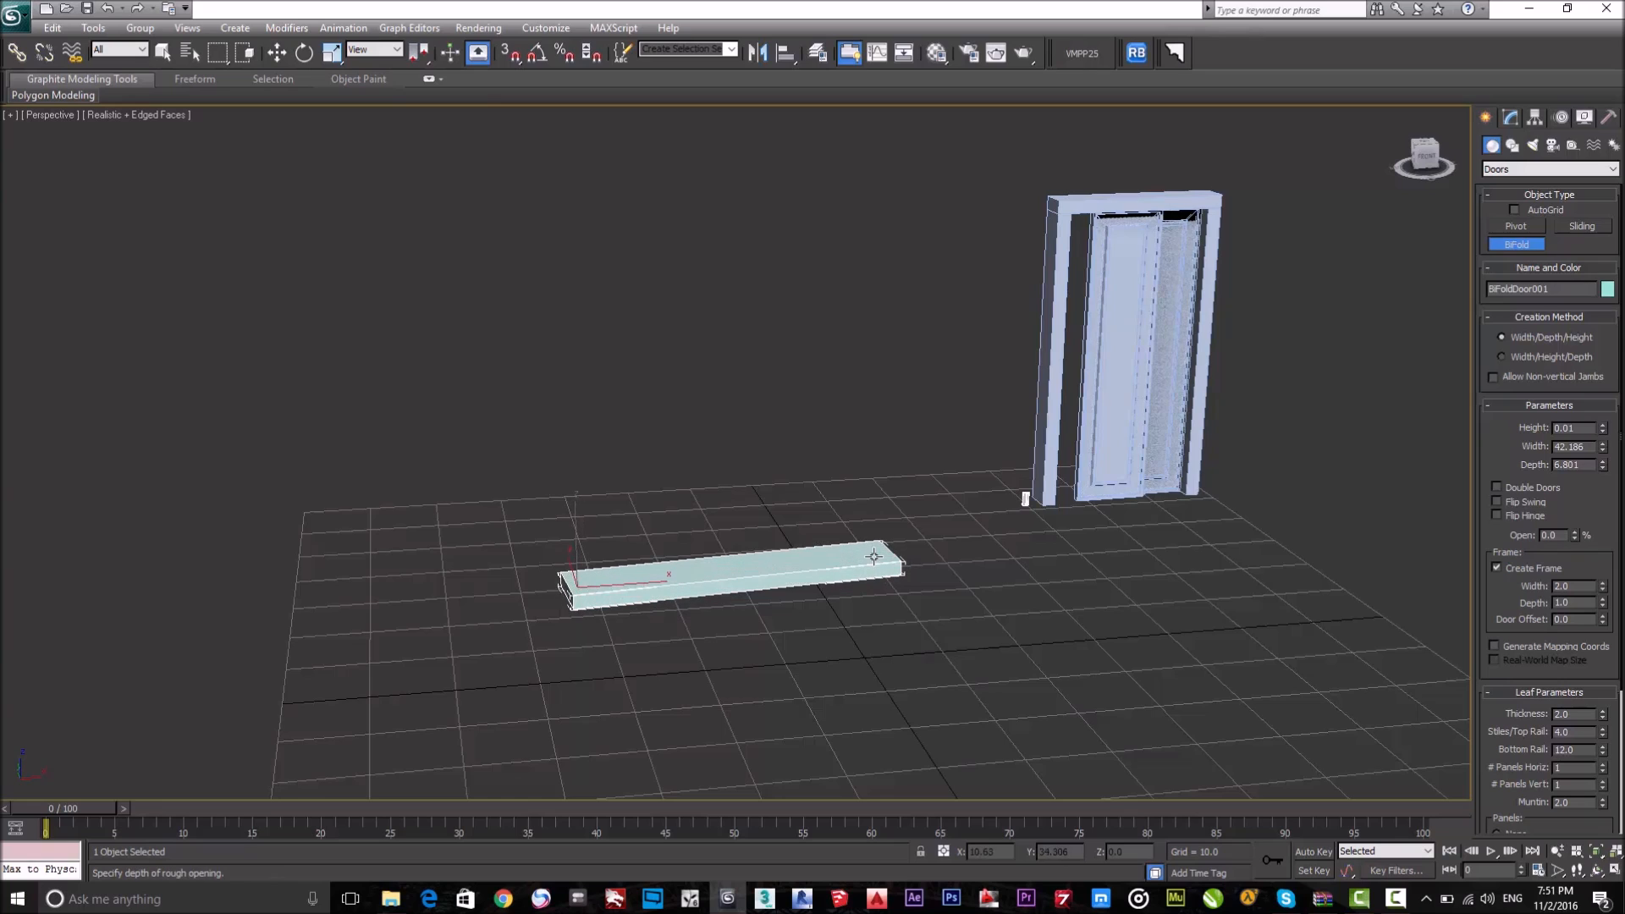
click(879, 561)
scroll(877, 426, down, 6)
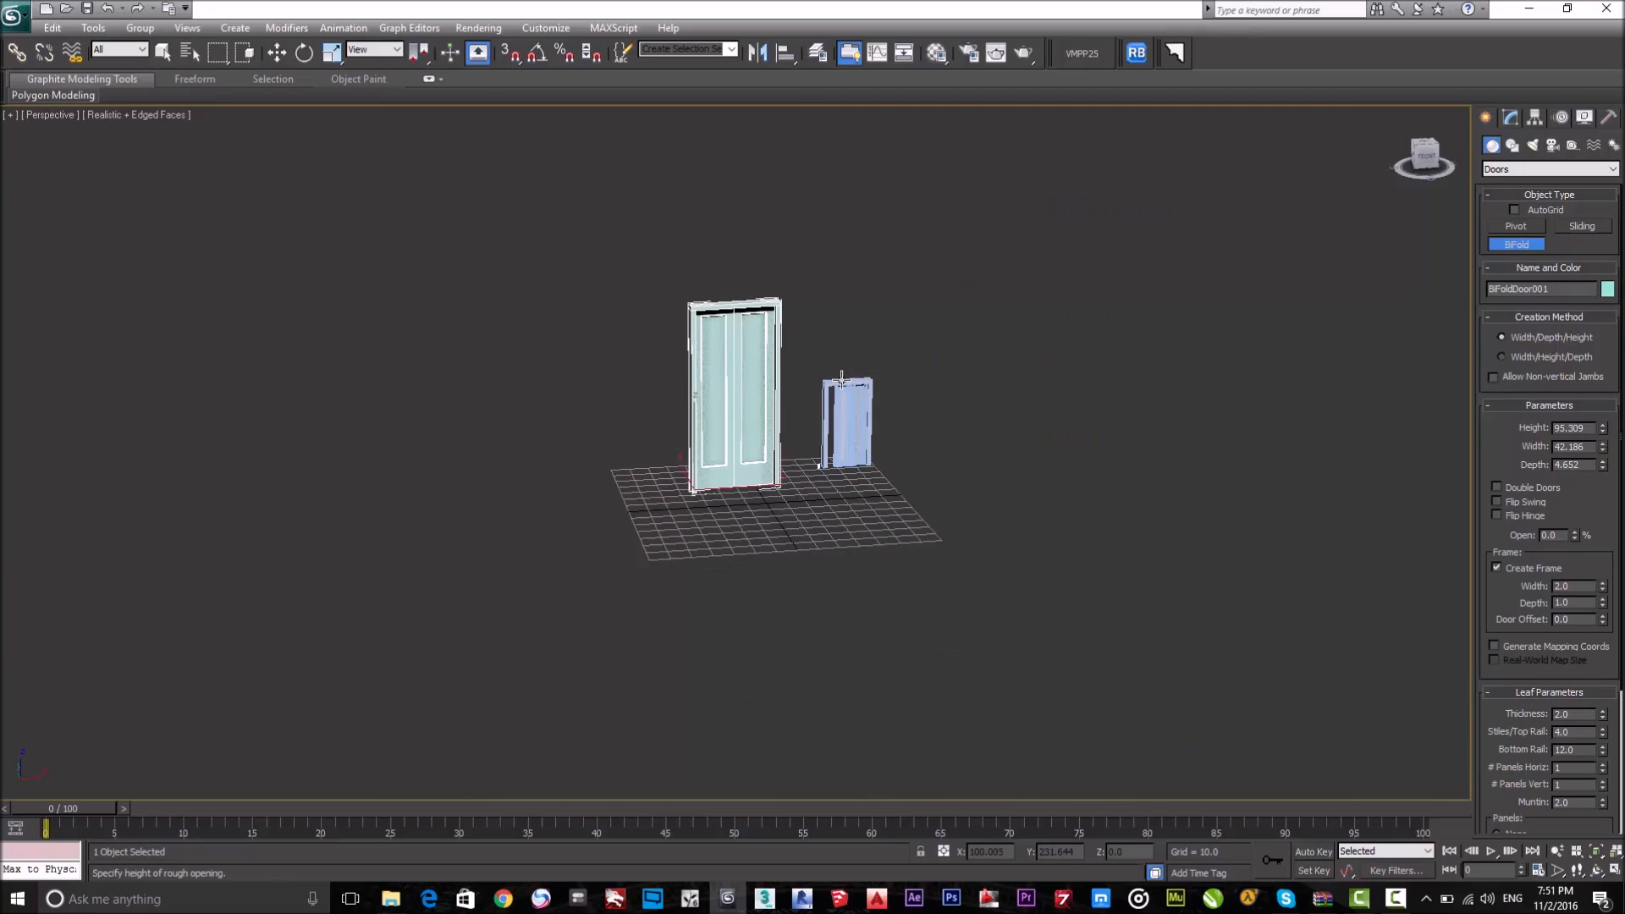
click(819, 391)
right_click(819, 391)
scroll(819, 393, up, 4)
scroll(819, 393, up, 3)
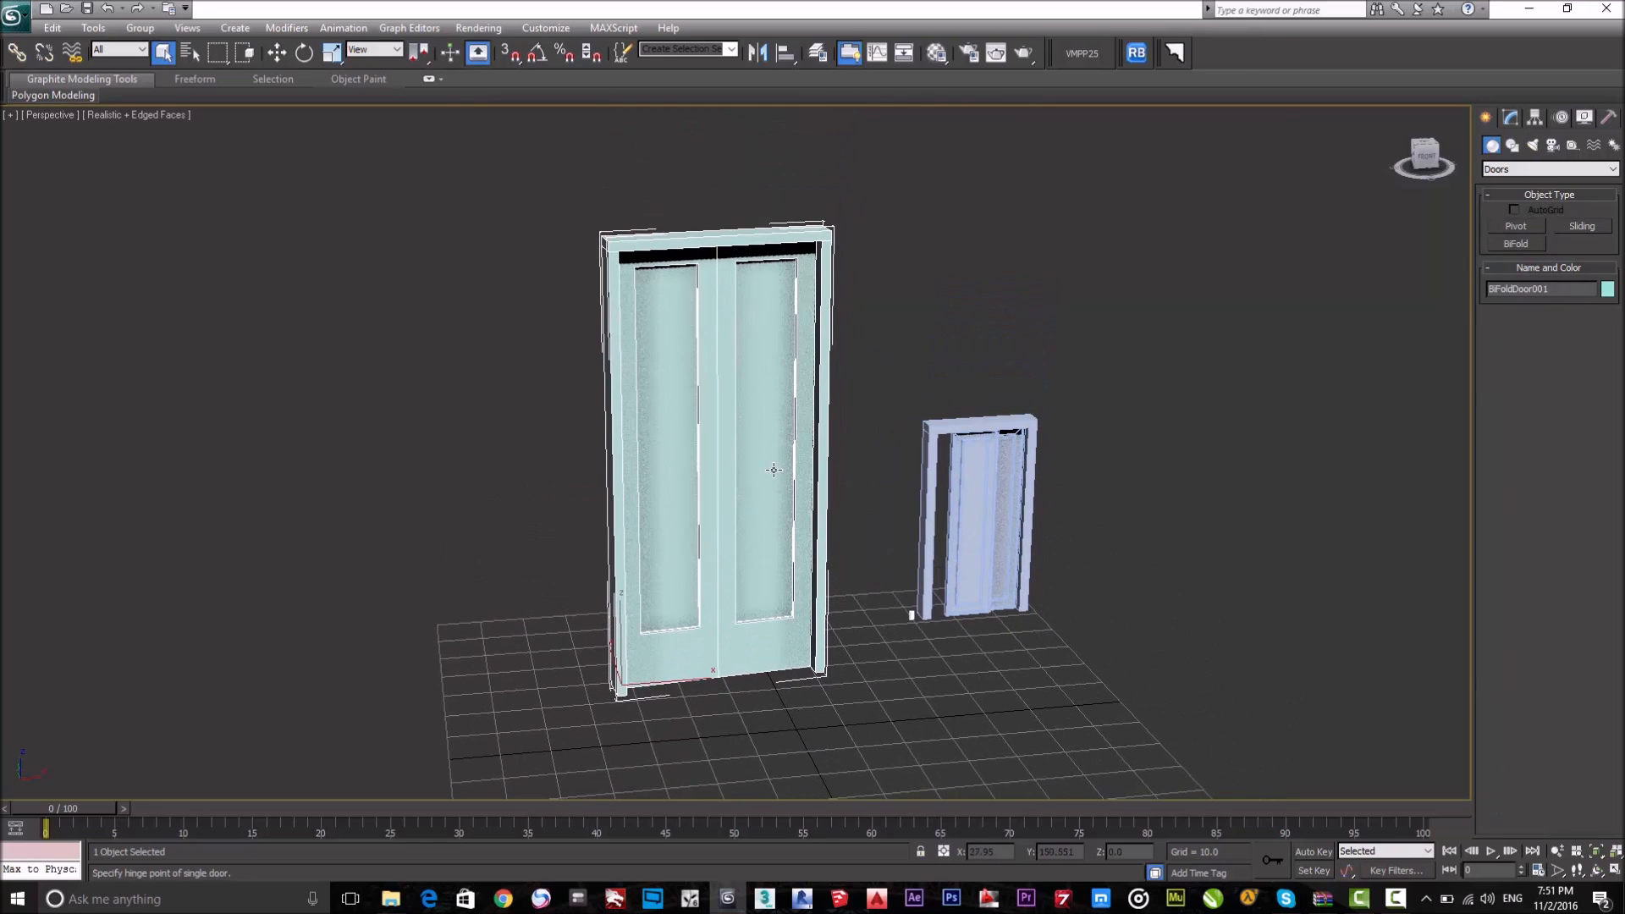
alt+middle_drag(1337, 313, 1276, 294)
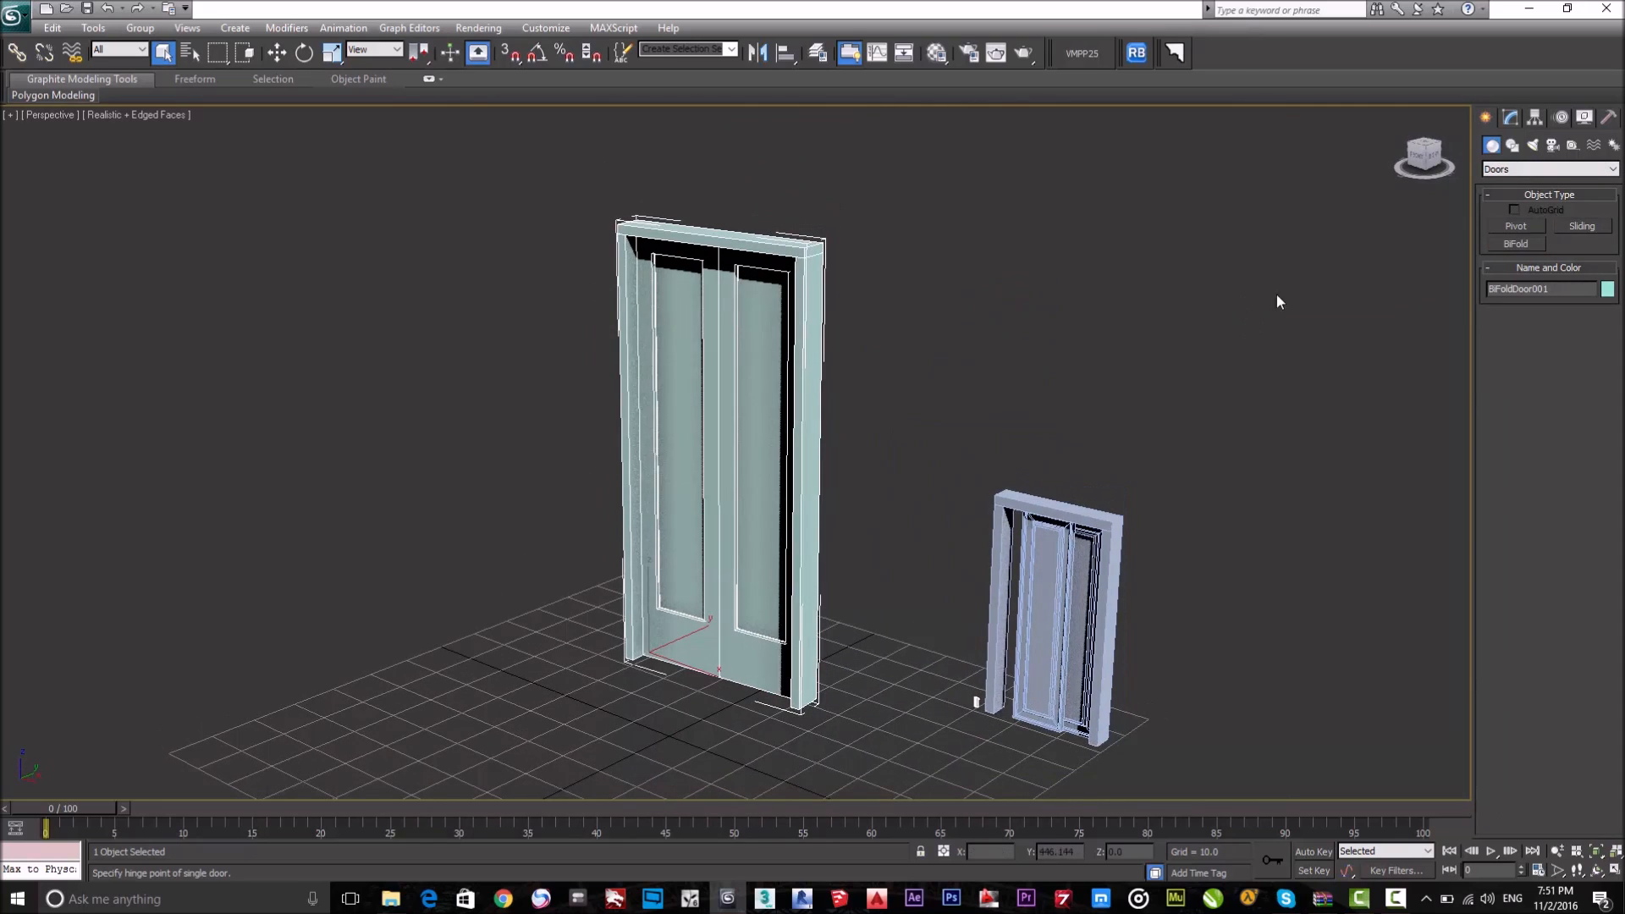
Select the bifold door in the viewport and open its parameters for modification.
click(1512, 119)
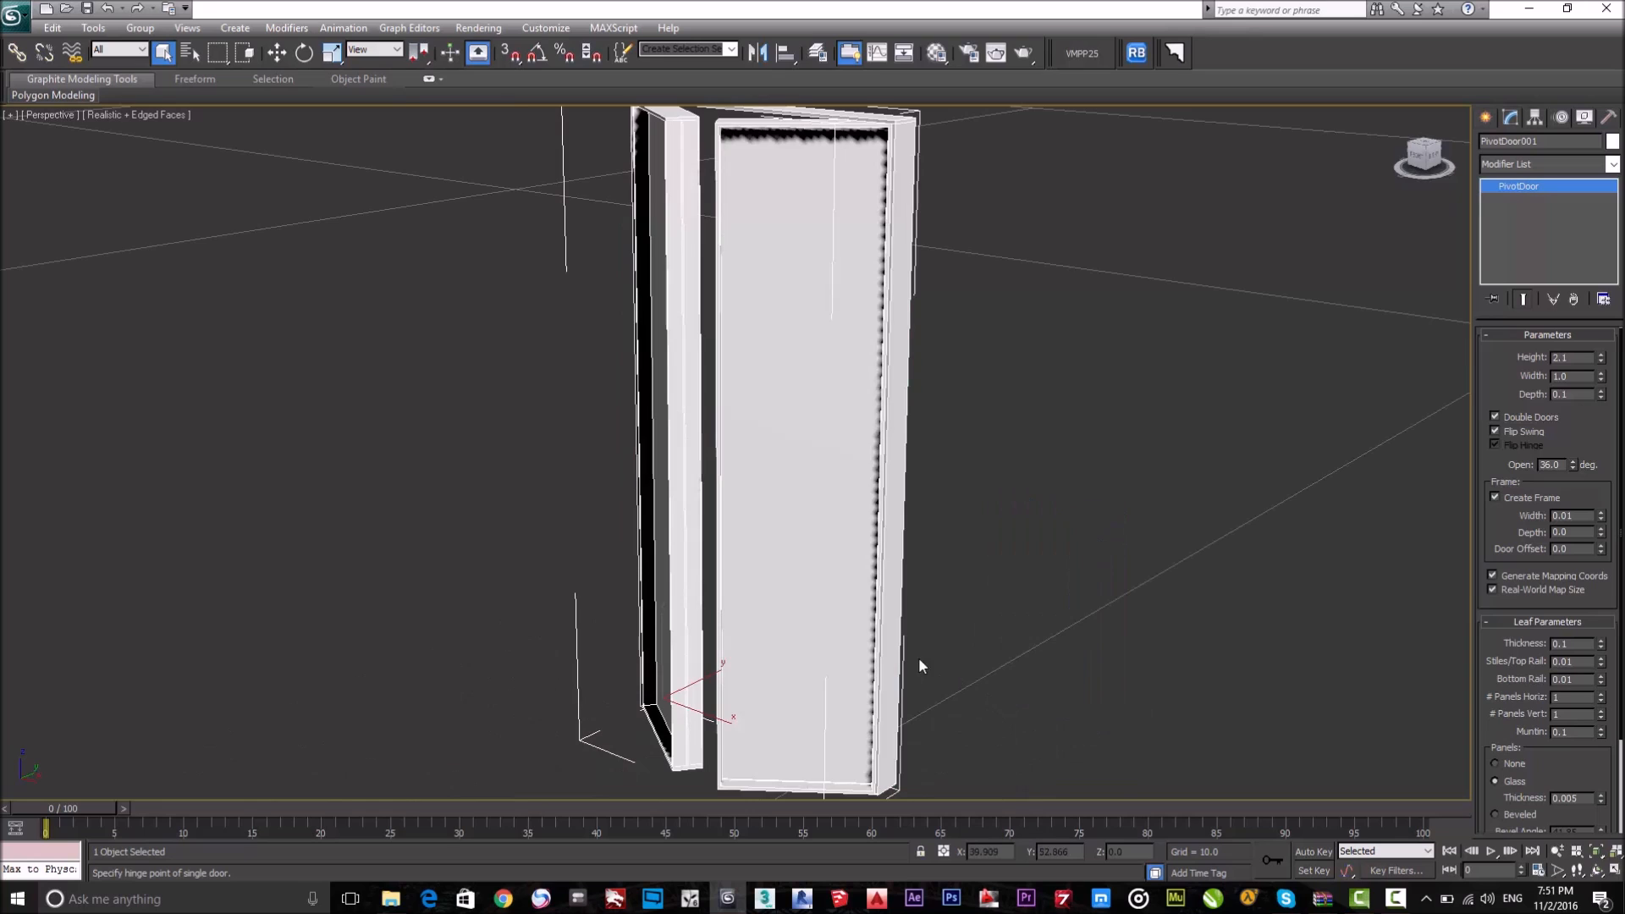
scroll(924, 667, down, 10)
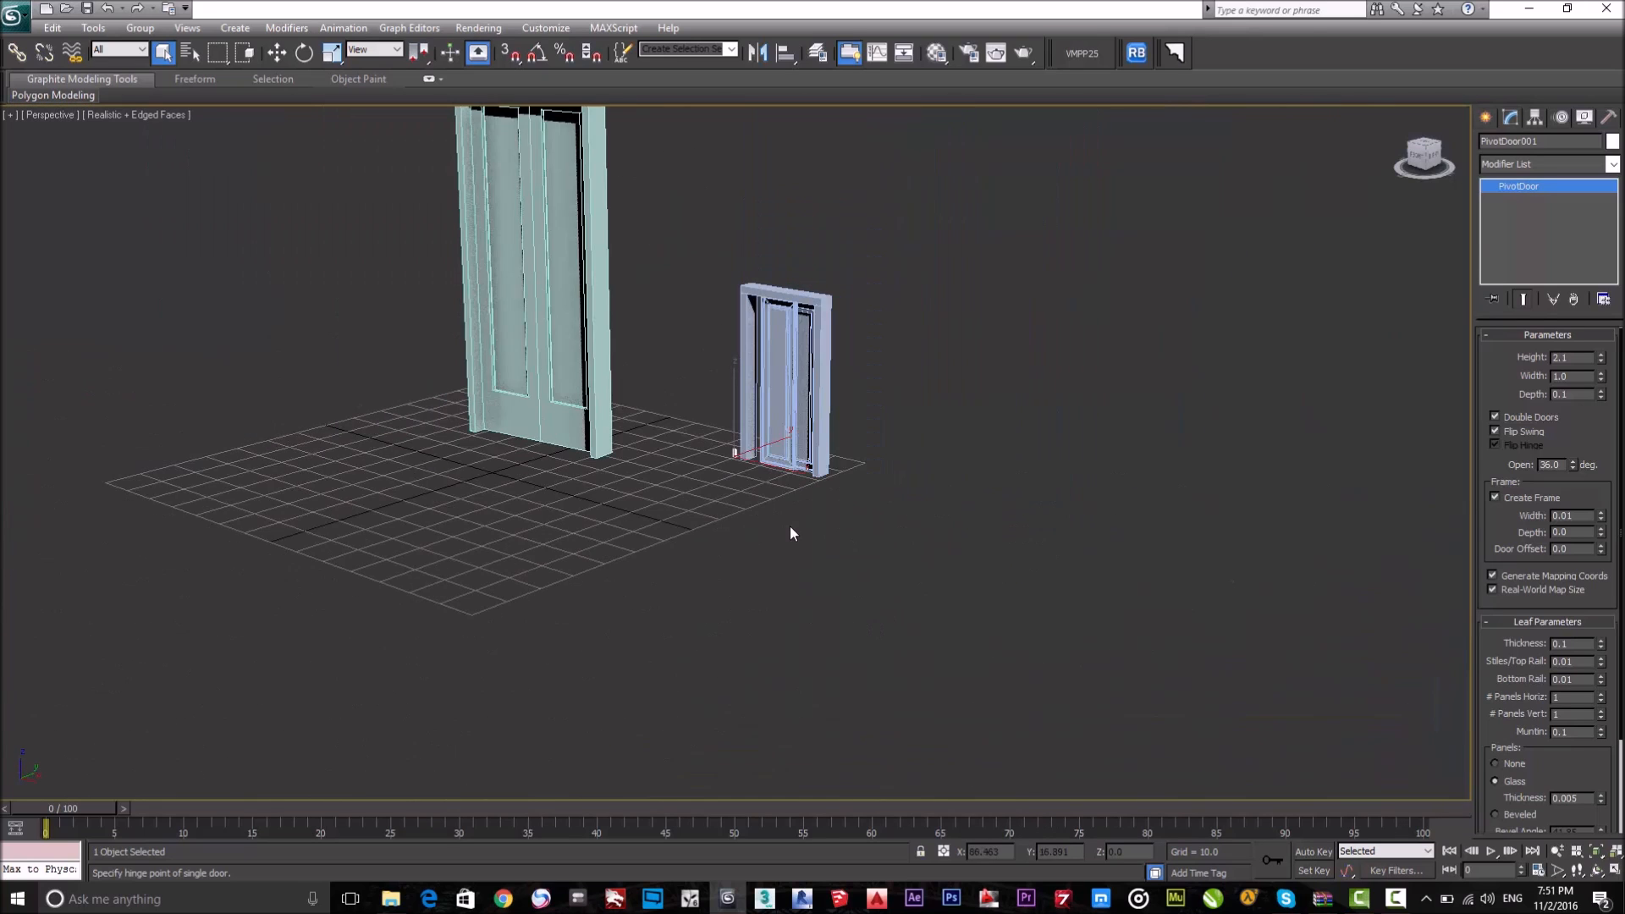
middle_drag(790, 527, 995, 641)
click(750, 297)
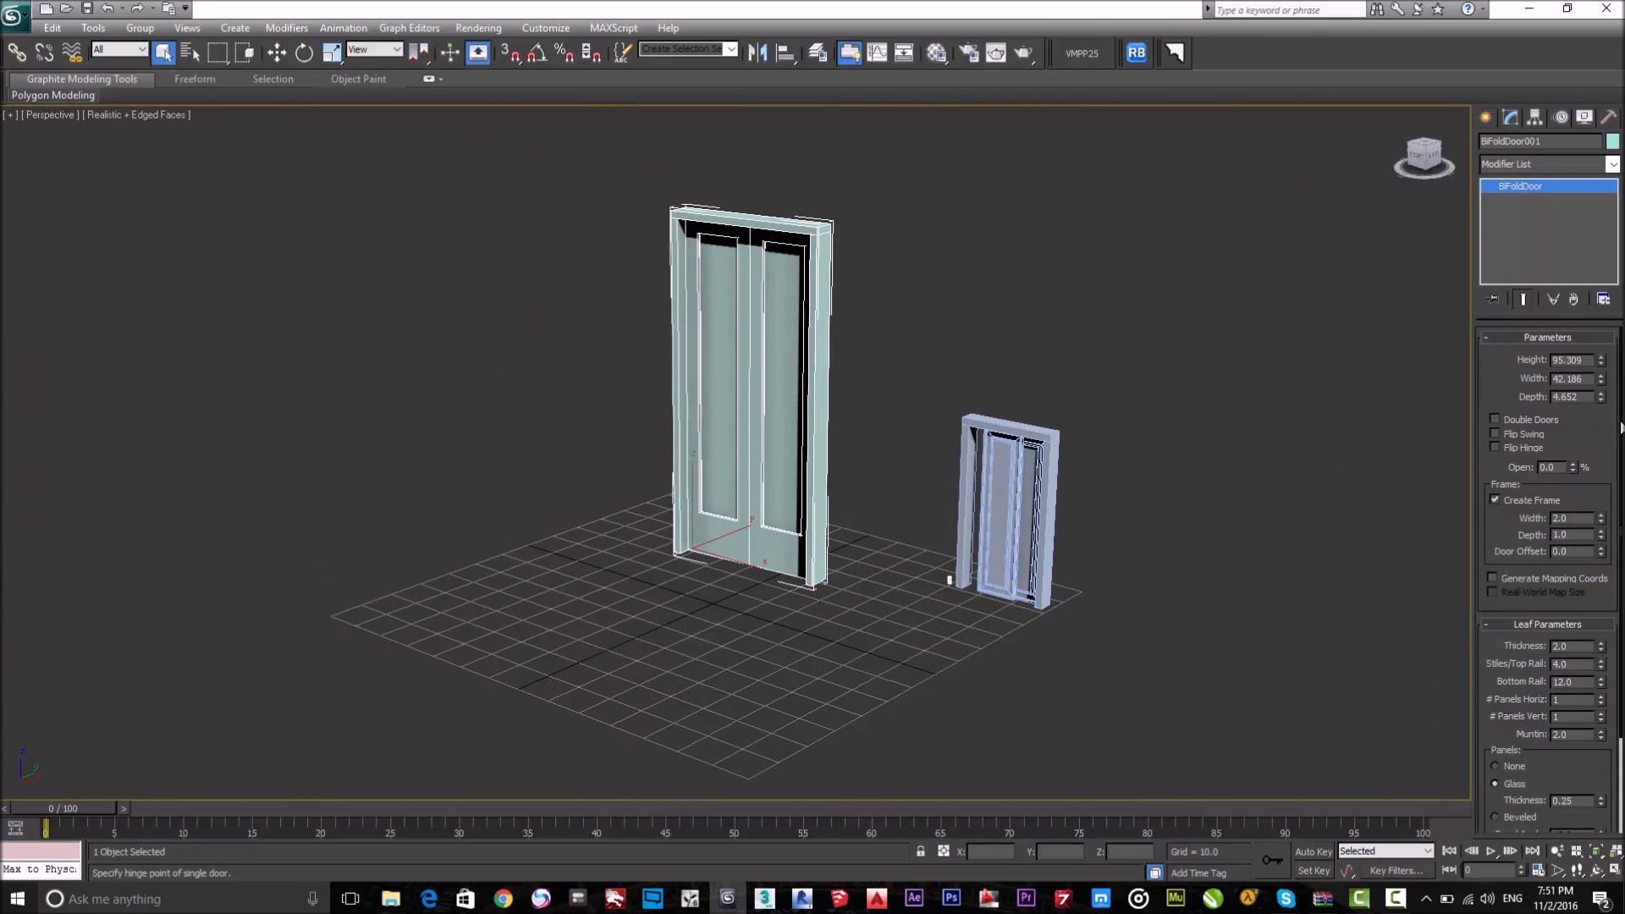
Switch the bifold door's Double Doors option on and off, and set its opening to 81%.
click(1494, 420)
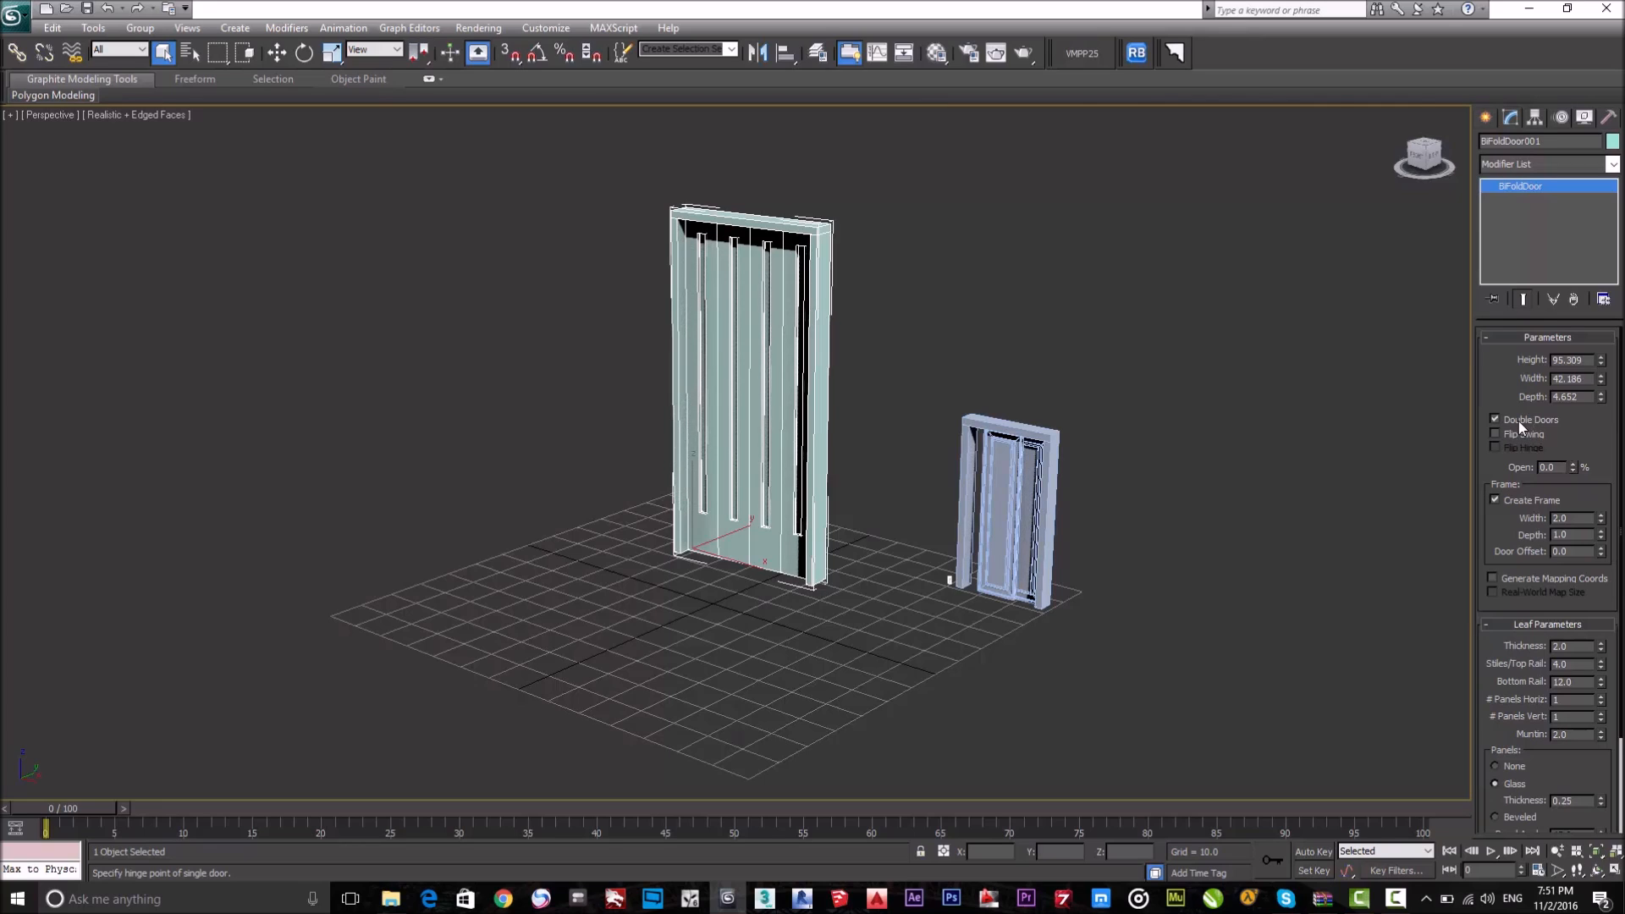
click(1518, 419)
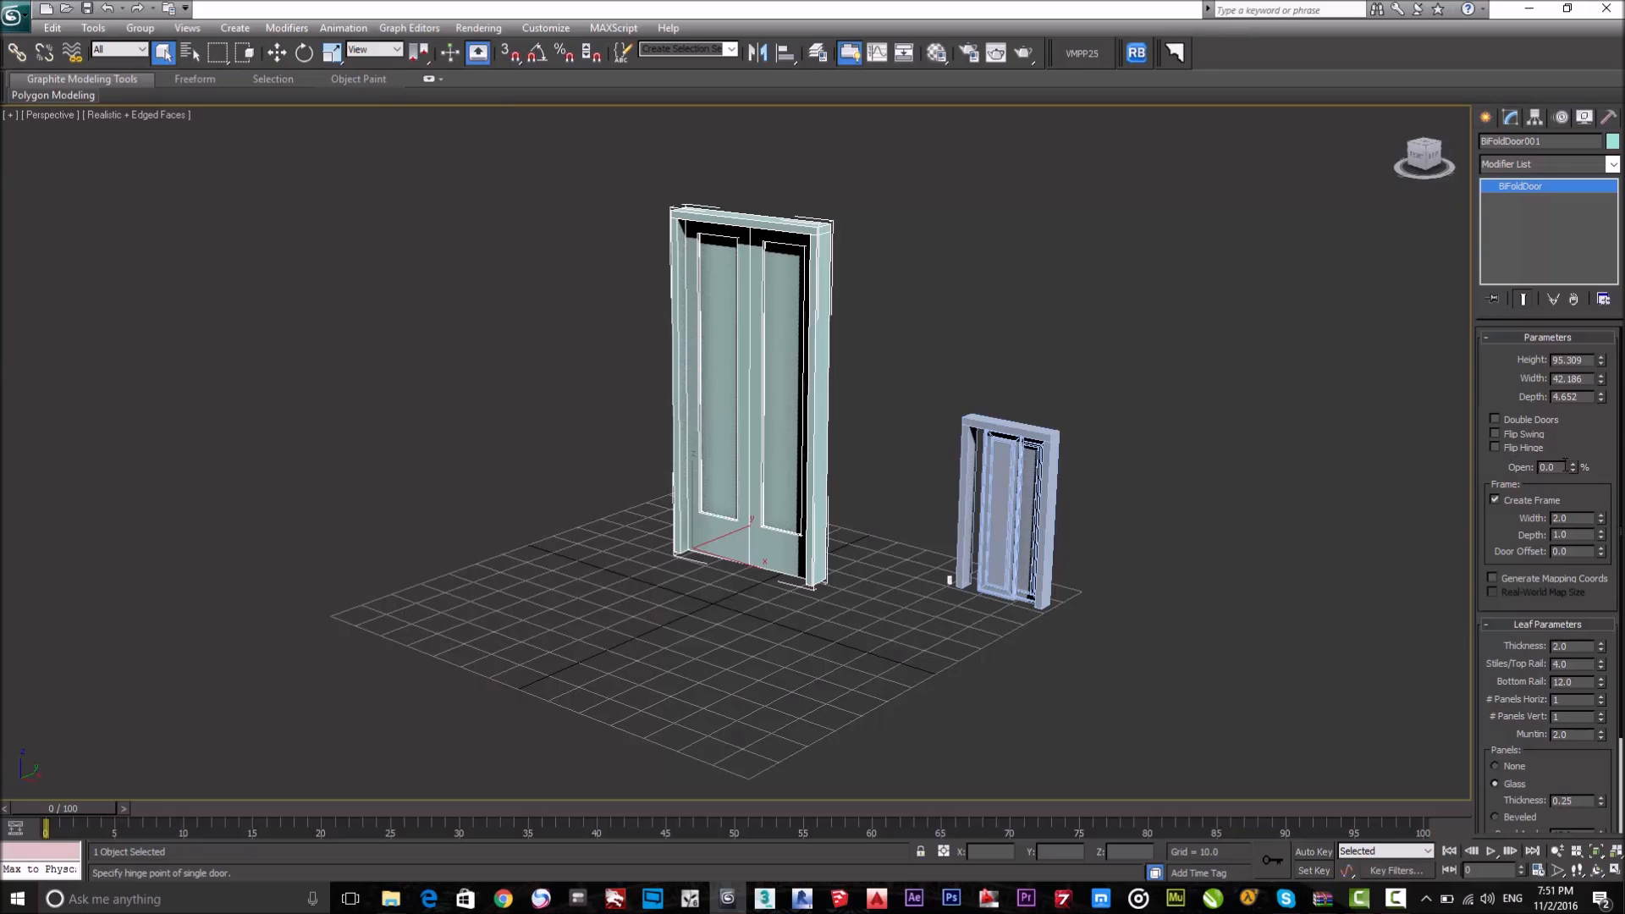
drag(1572, 466, 1565, 398)
alt+middle_drag(778, 307, 588, 351)
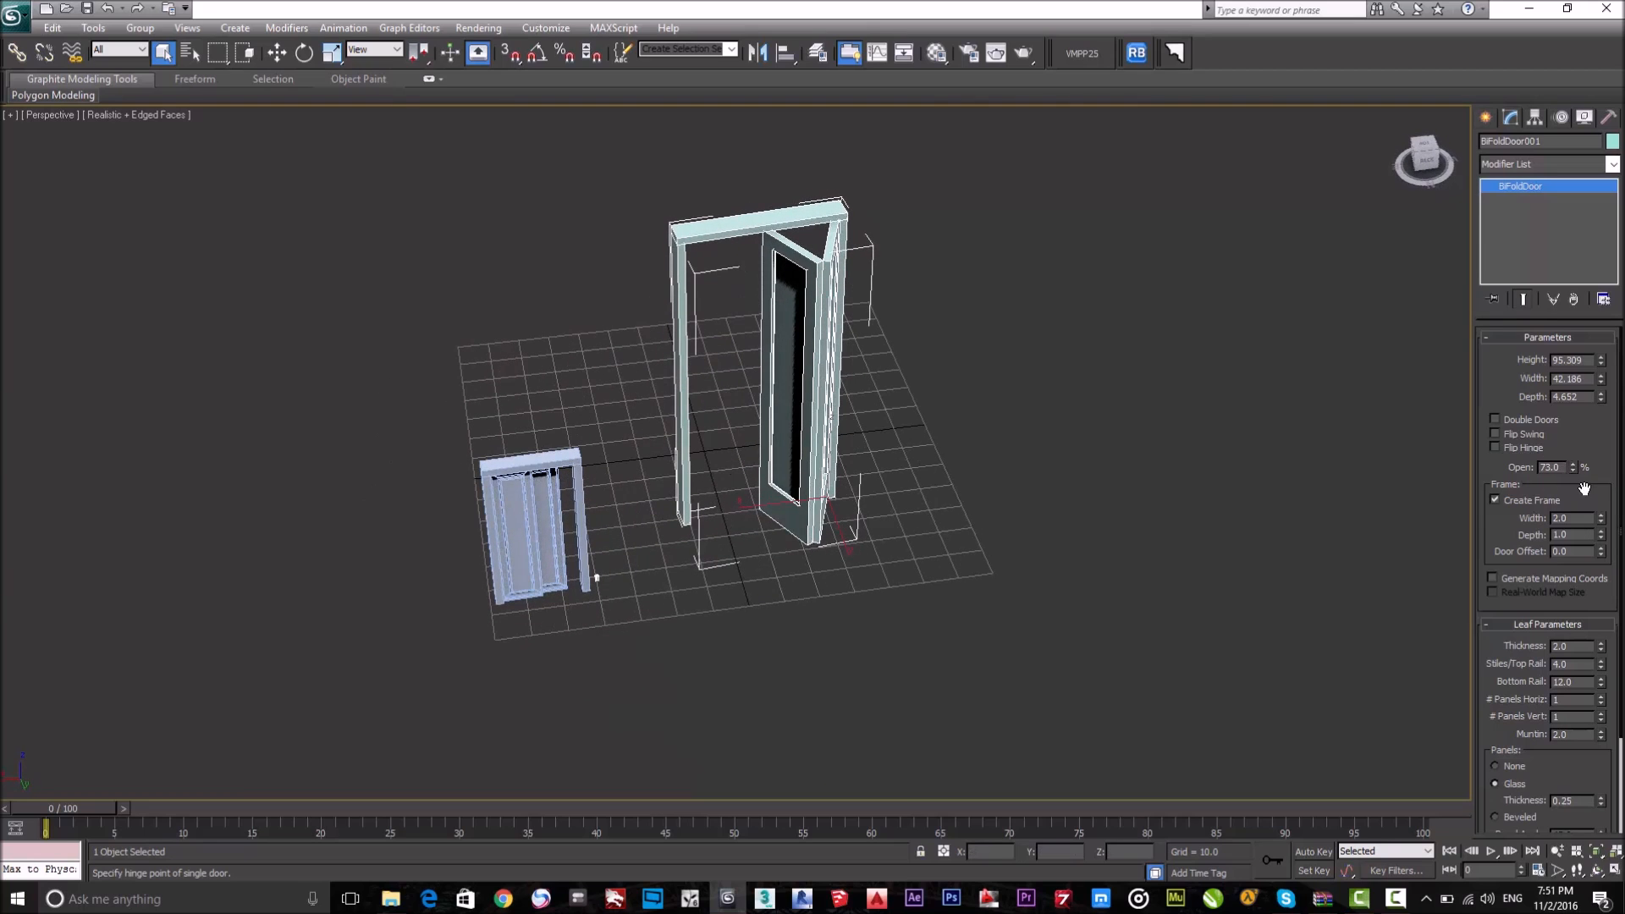
mouse_move(1572, 466)
mouse_down()
mouse_move(1576, 540)
mouse_move(1578, 453)
mouse_up()
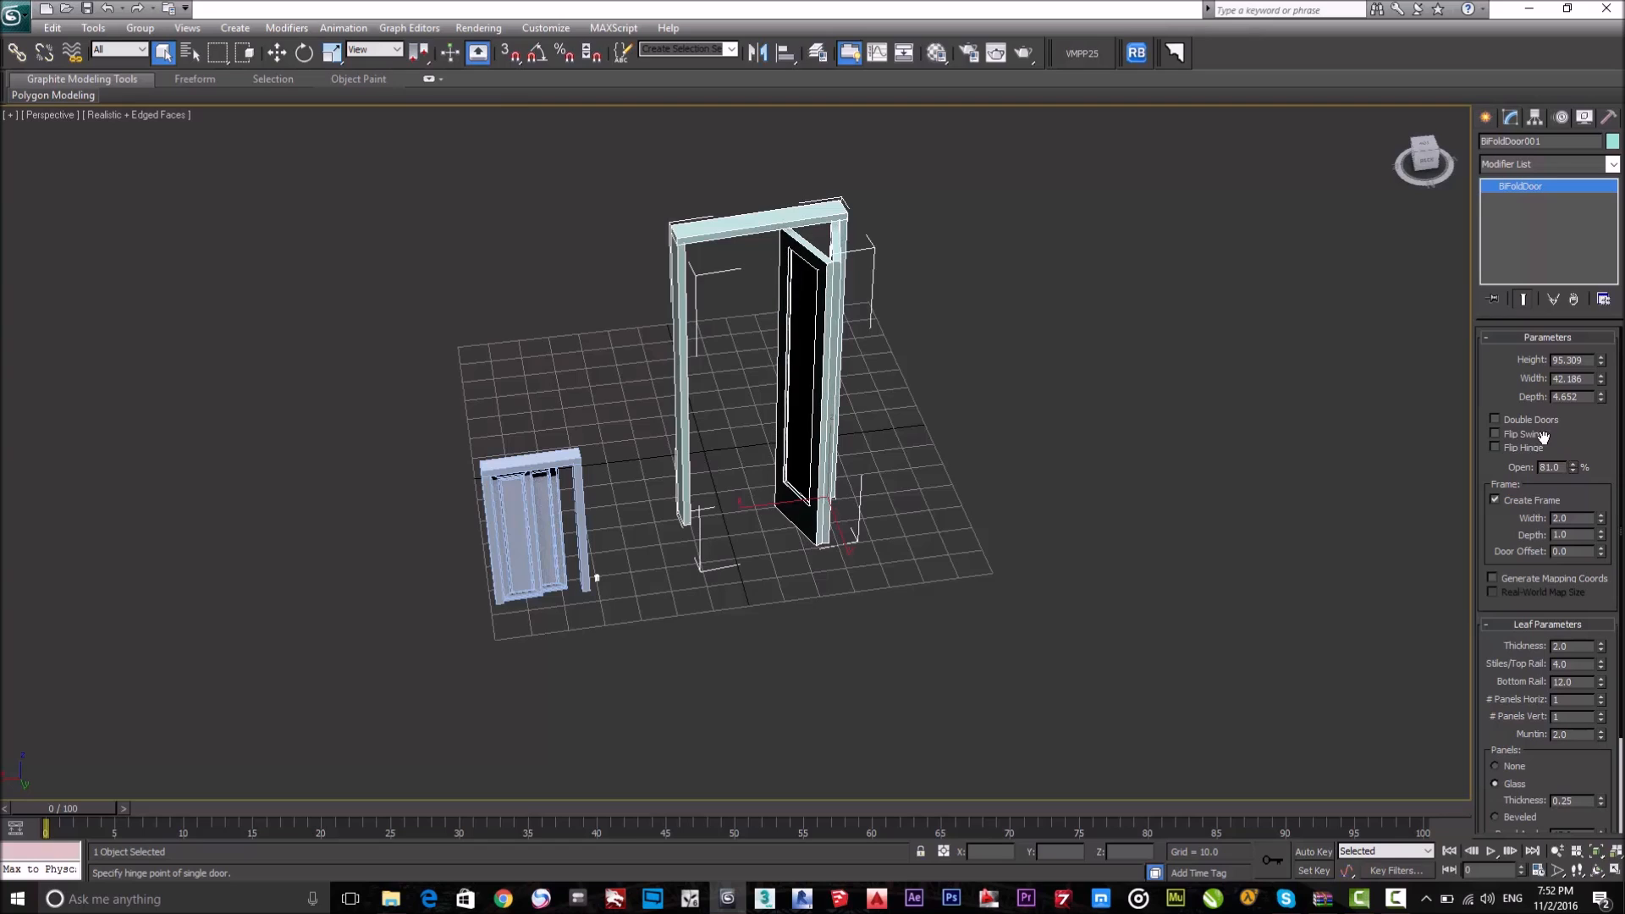
Make the bifold door double, set its opening to 39% and remove its frame.
click(1519, 420)
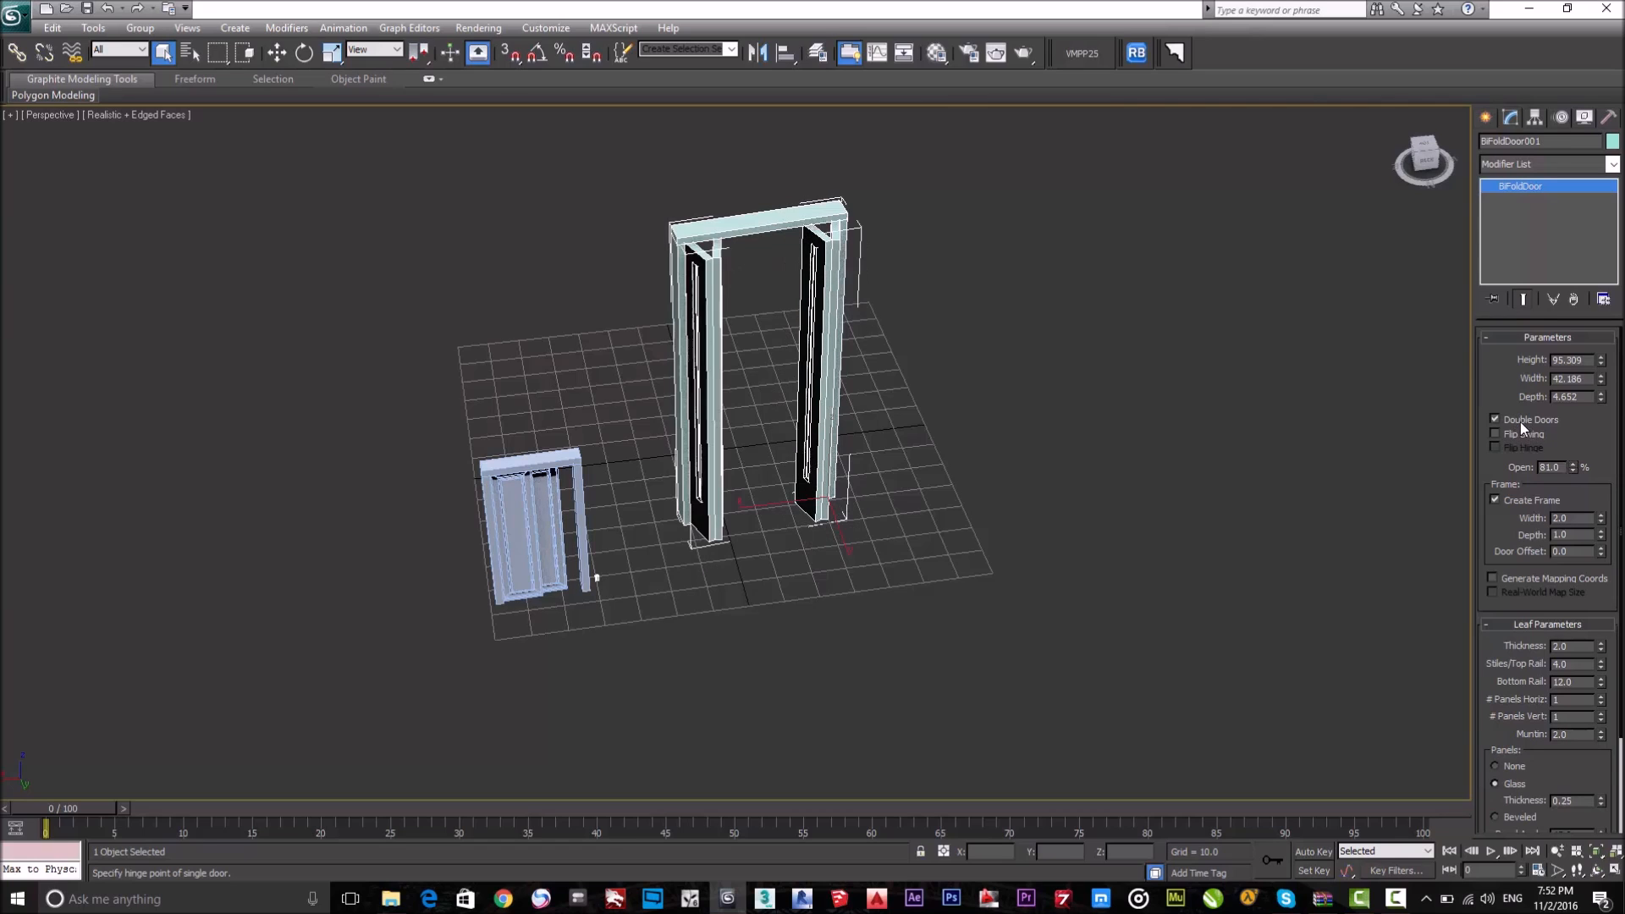
drag(1572, 467, 1581, 500)
click(1581, 500)
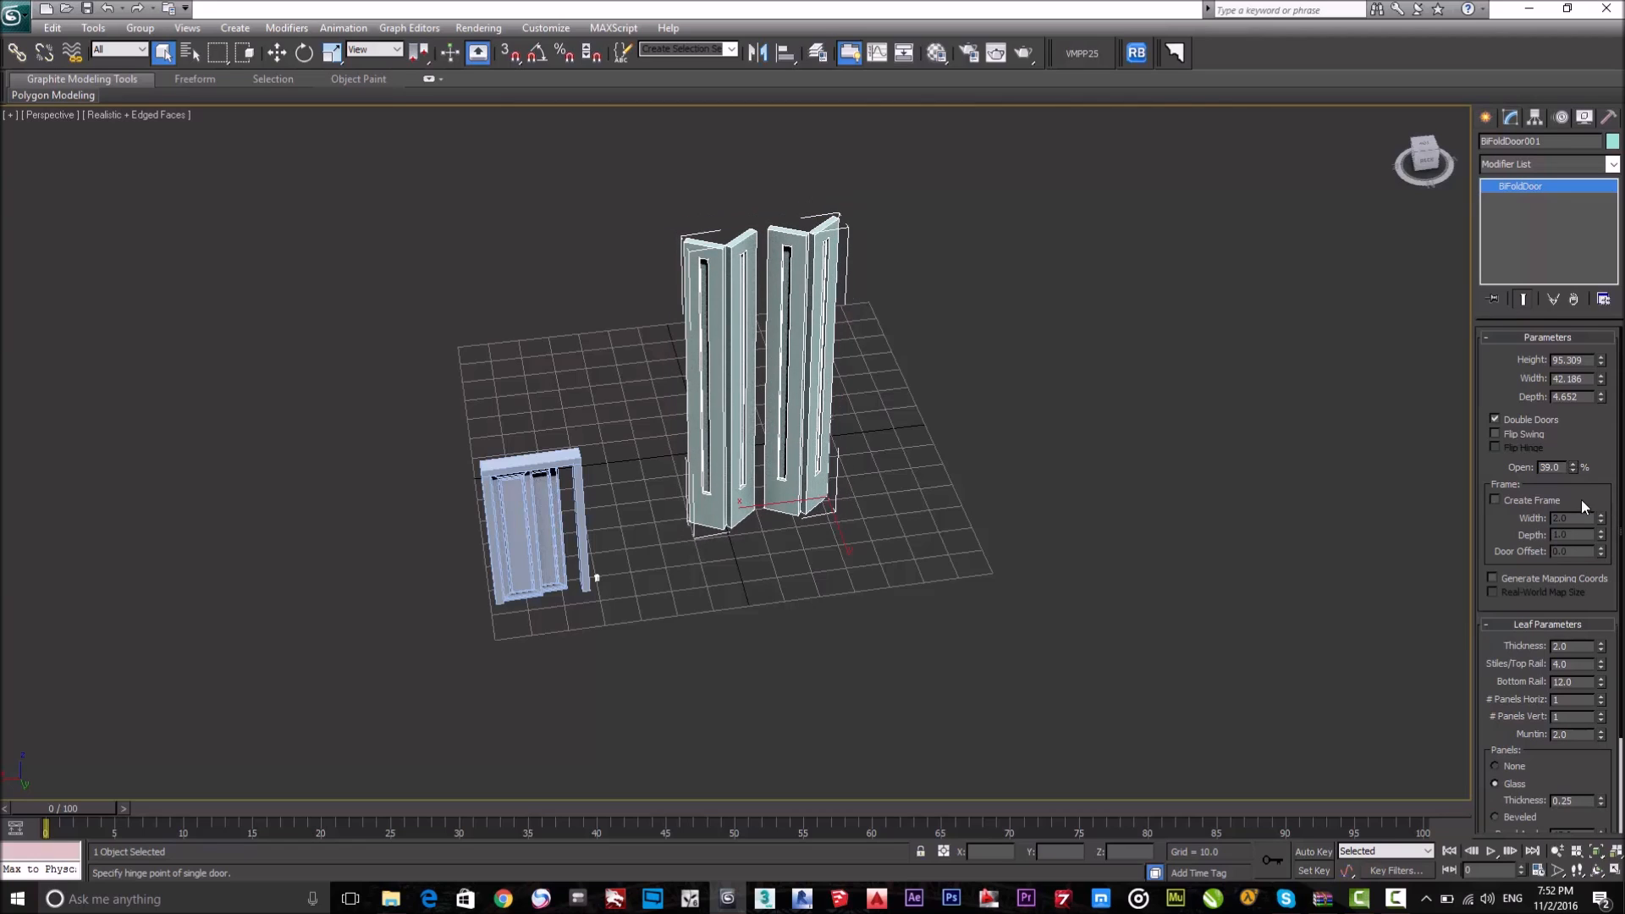
Try Flip Swing on the double bifold door, compare the fold direction, and switch the option off again.
click(1520, 437)
alt+middle_drag(1396, 474, 1208, 443)
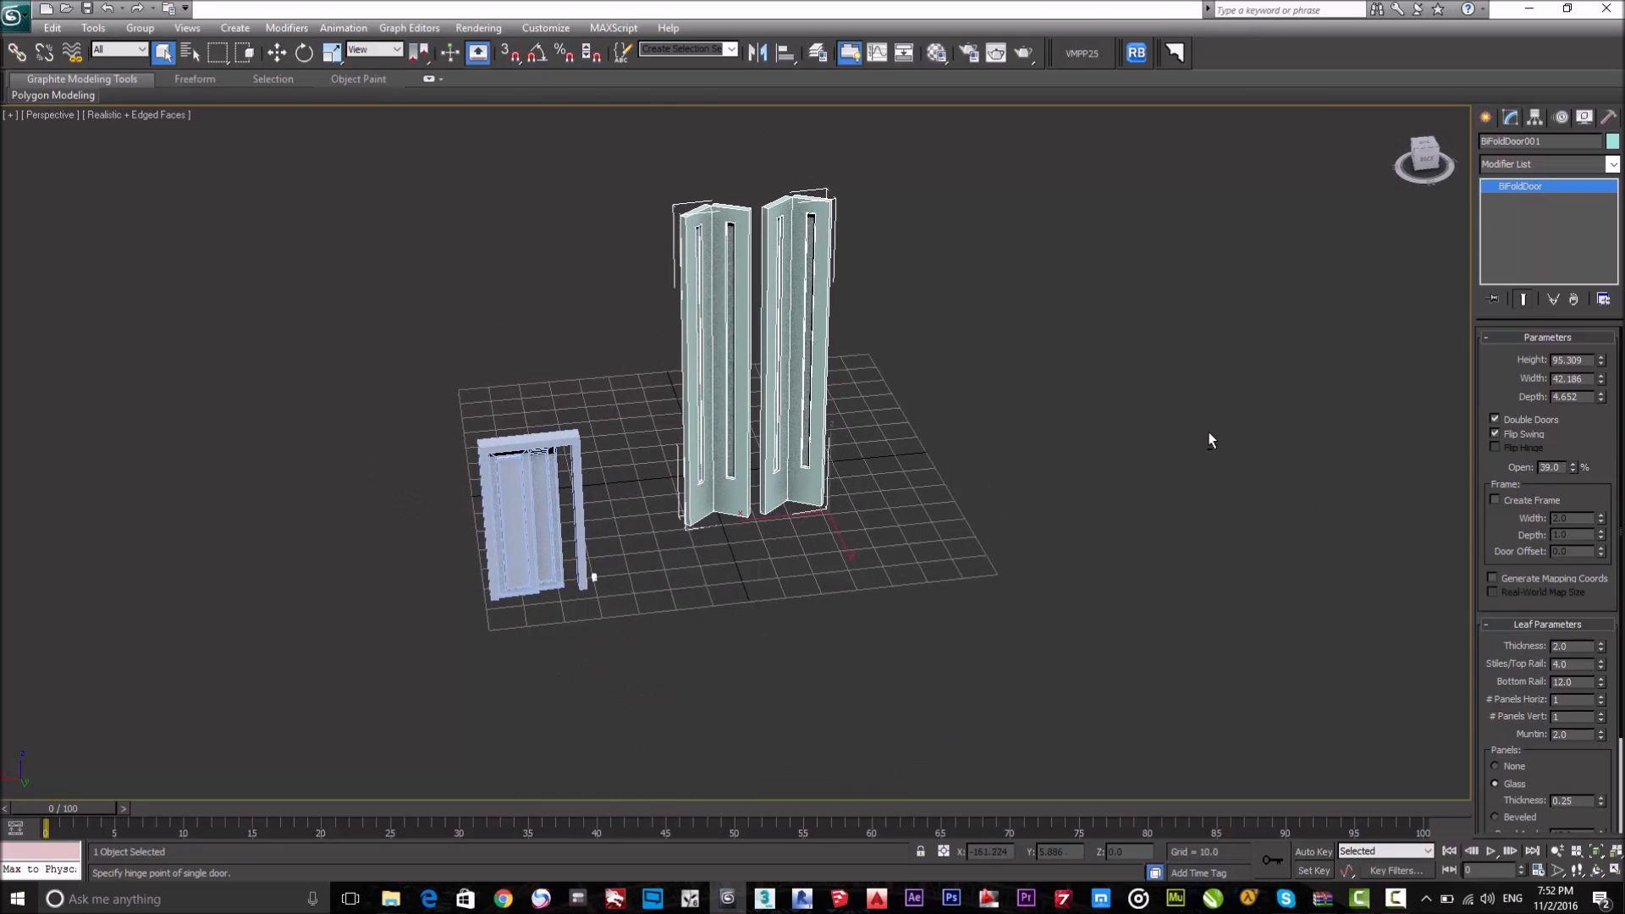
click(1526, 433)
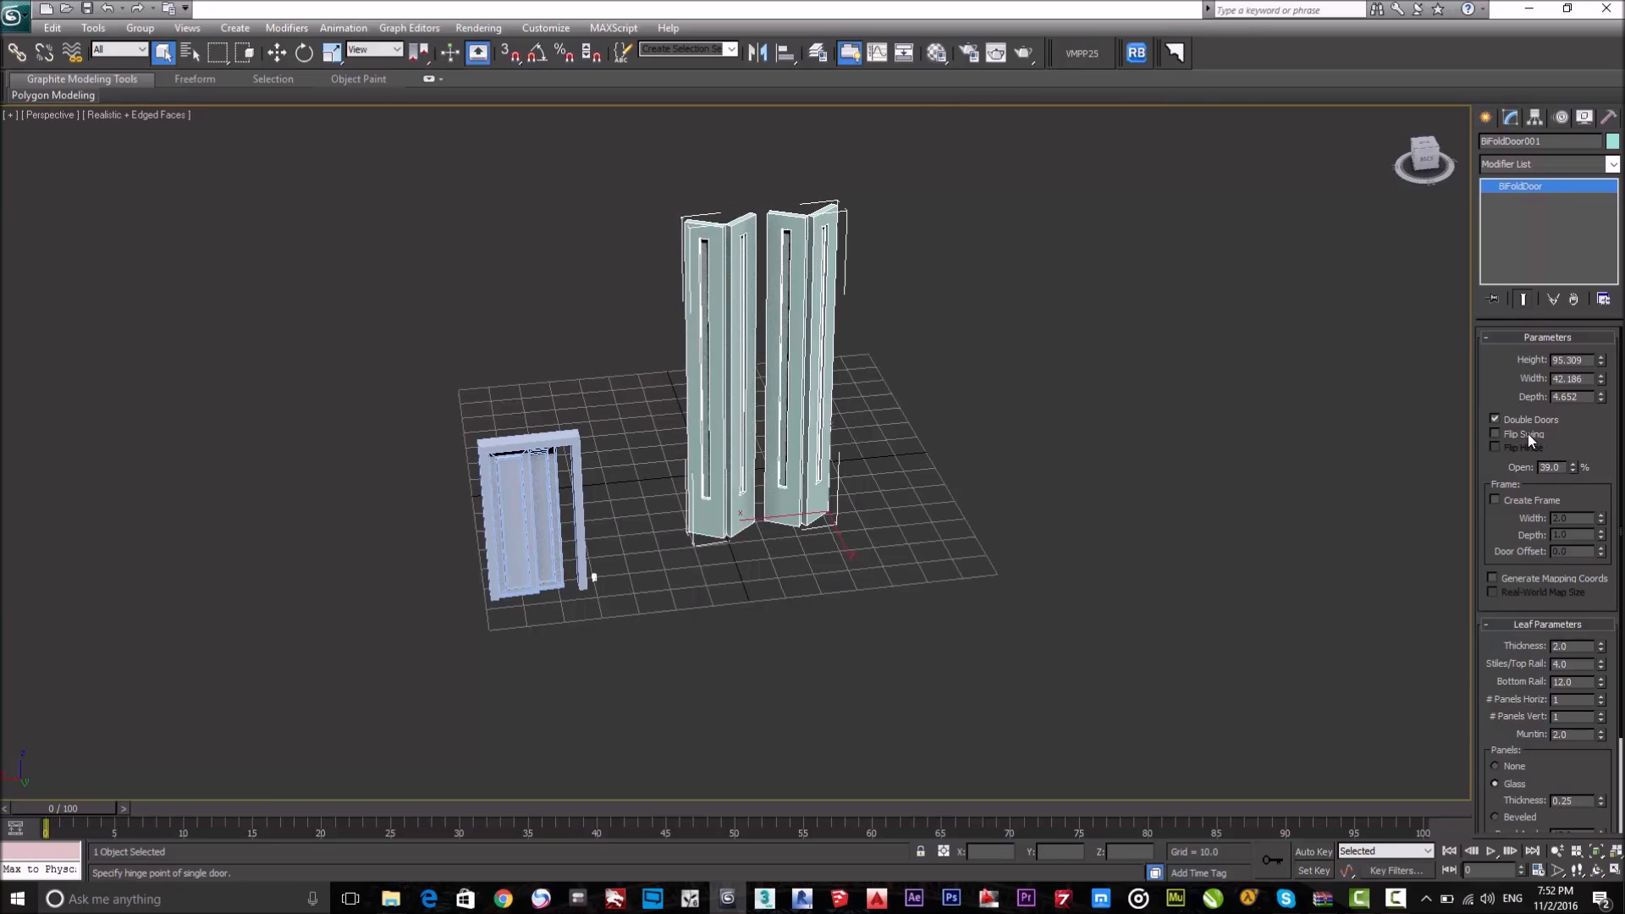
Return the bifold door to a single door, enable Flip Swing, and toggle Flip Hinge to compare sides, leaving it off.
click(1519, 414)
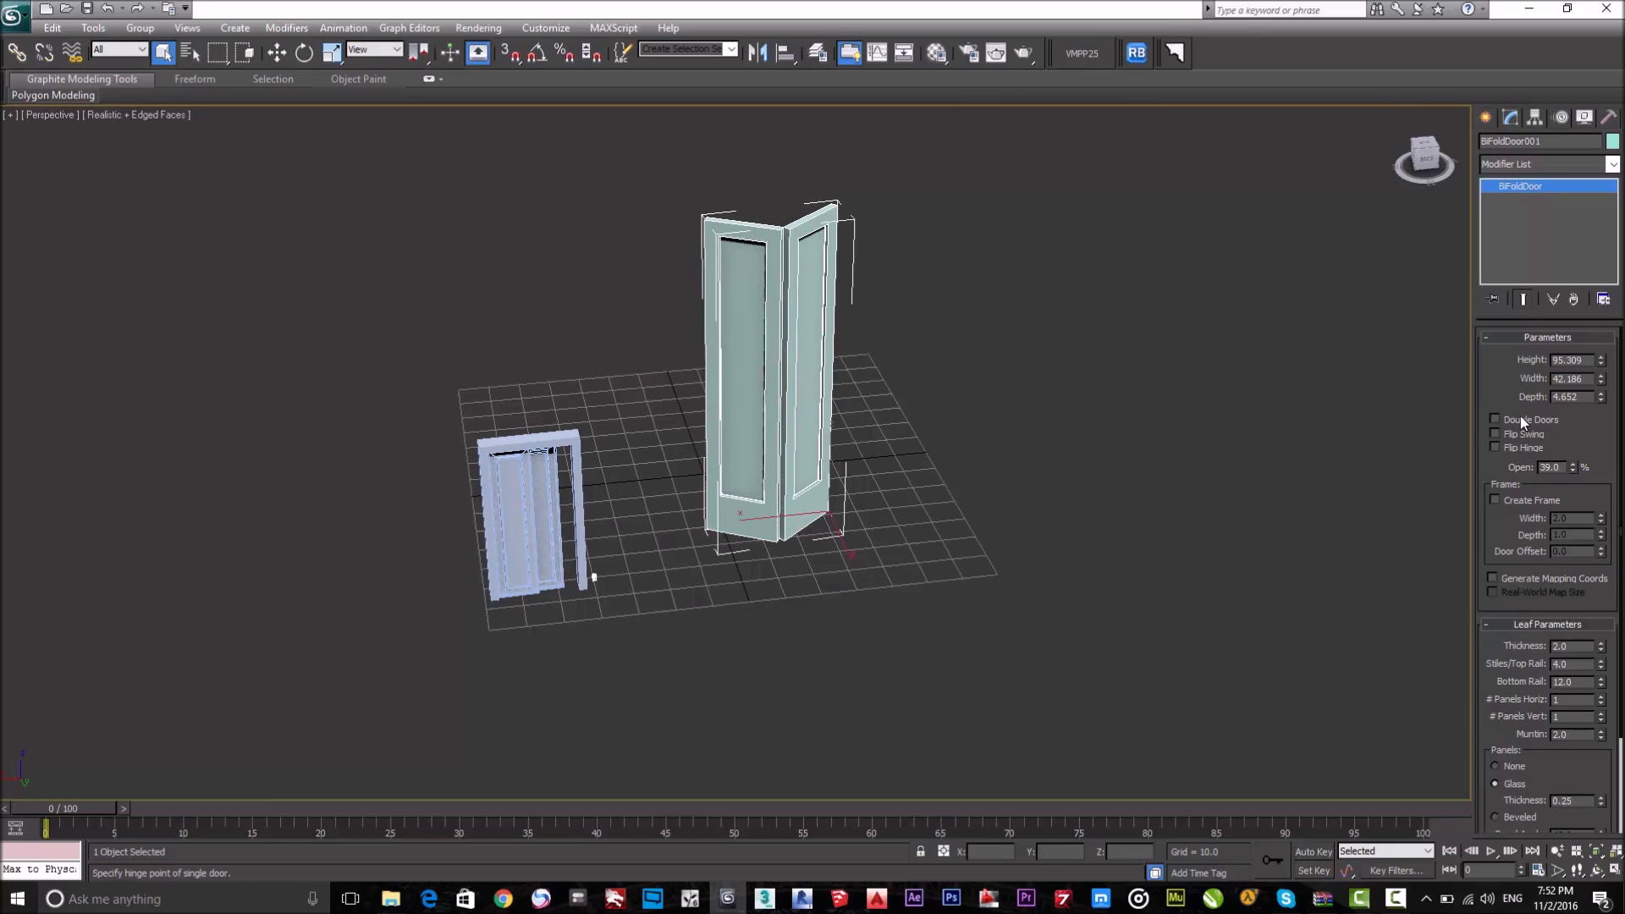
click(1523, 433)
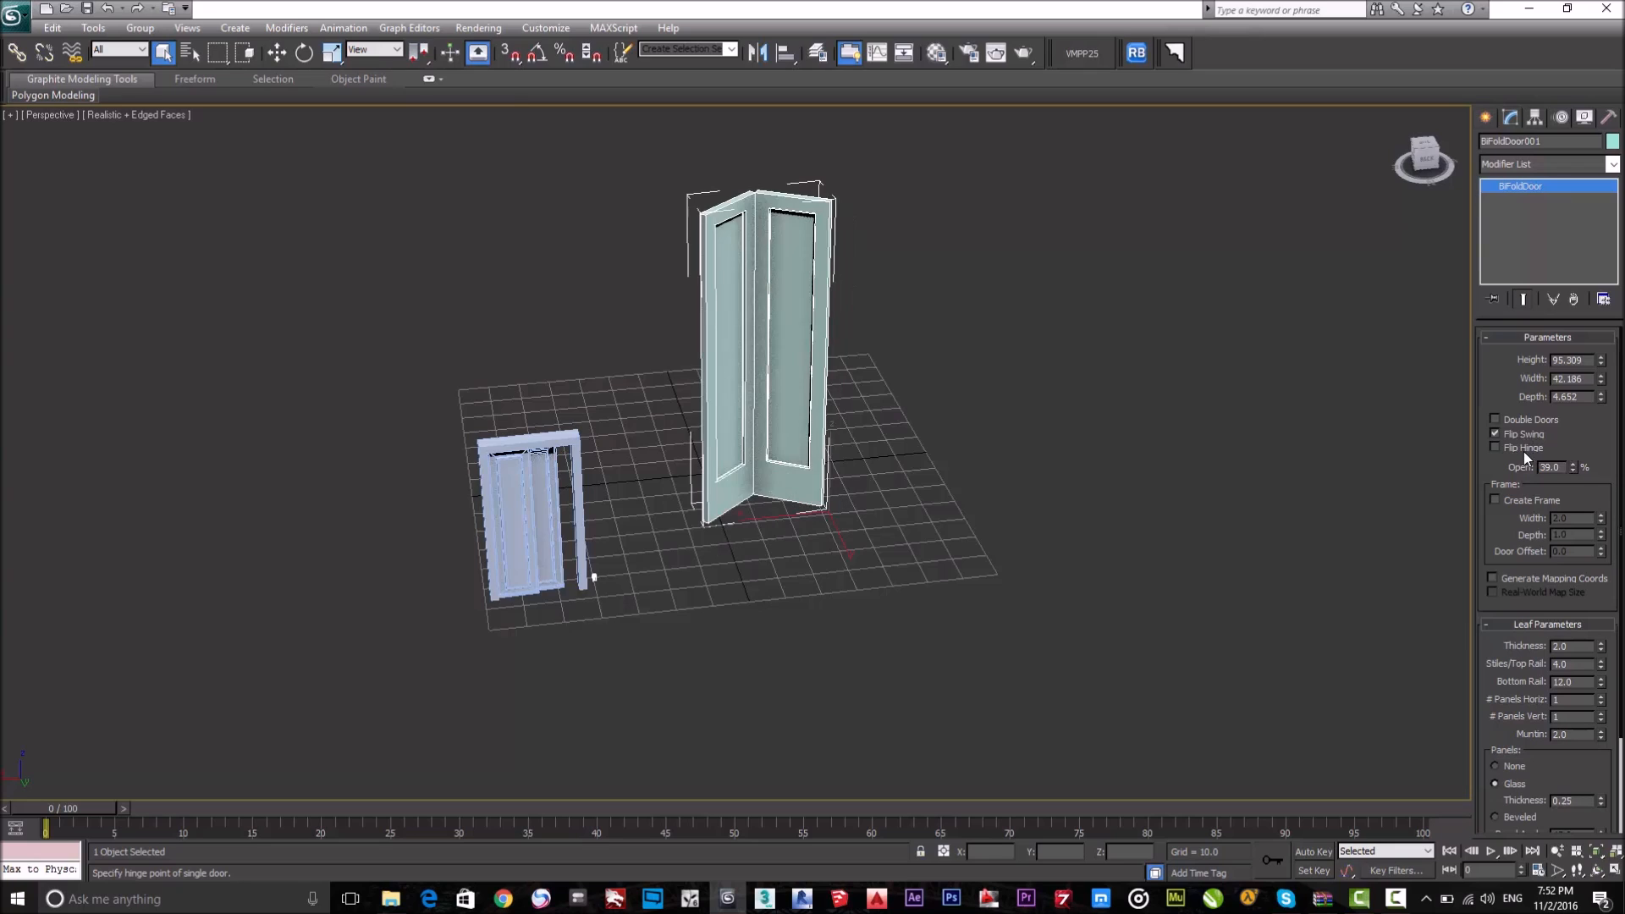
click(1523, 448)
click(1523, 449)
click(1523, 449)
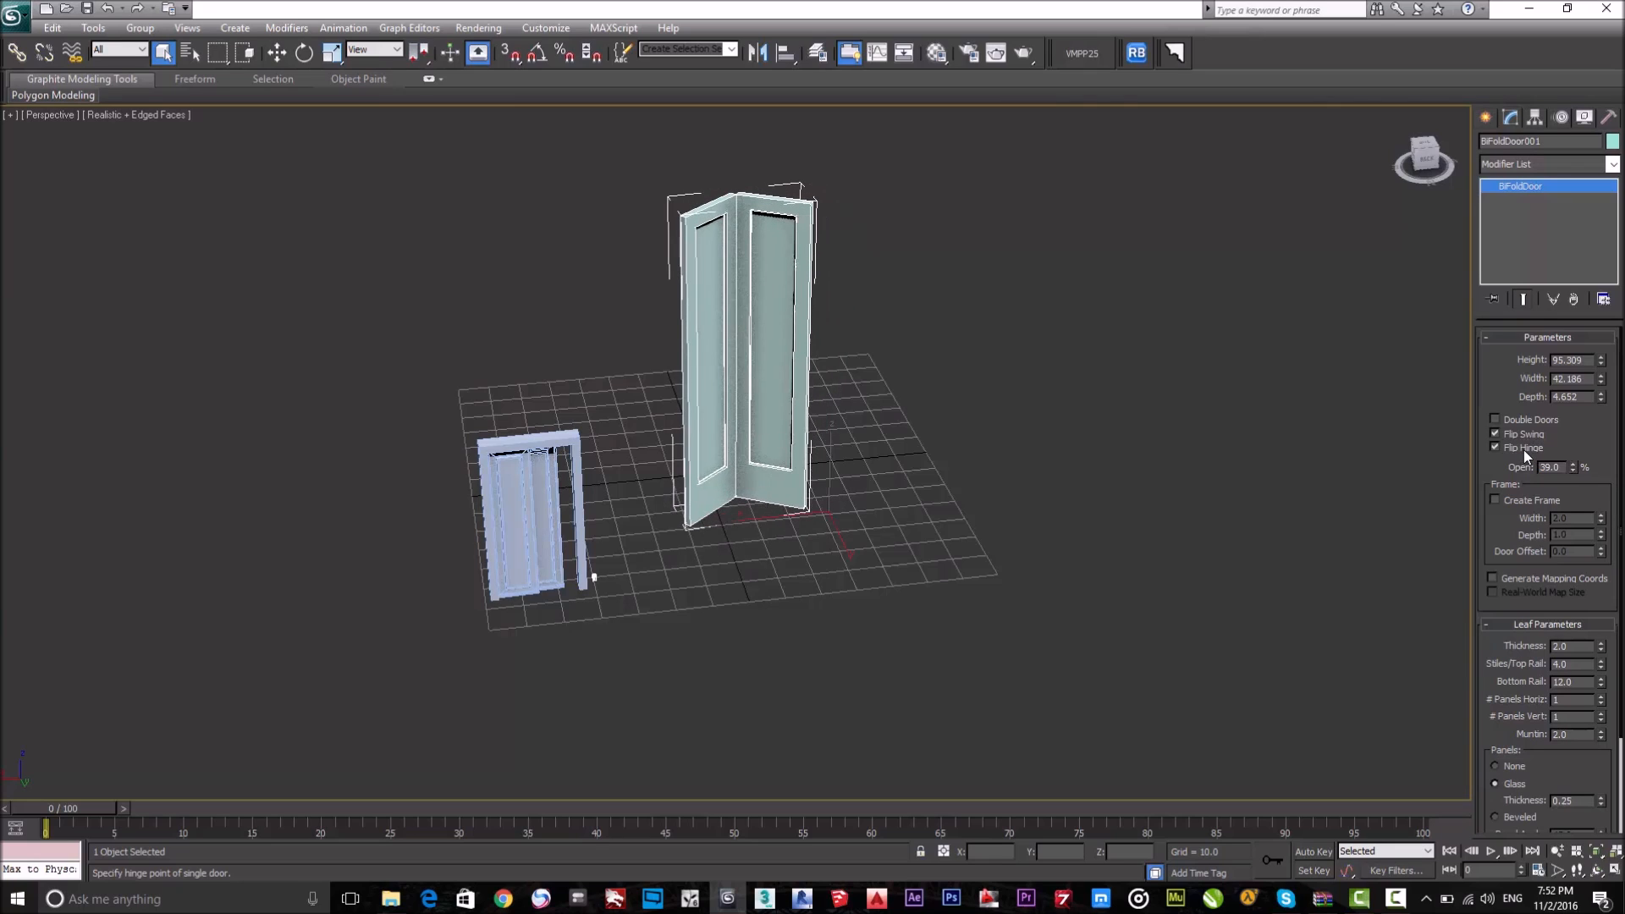
click(1523, 450)
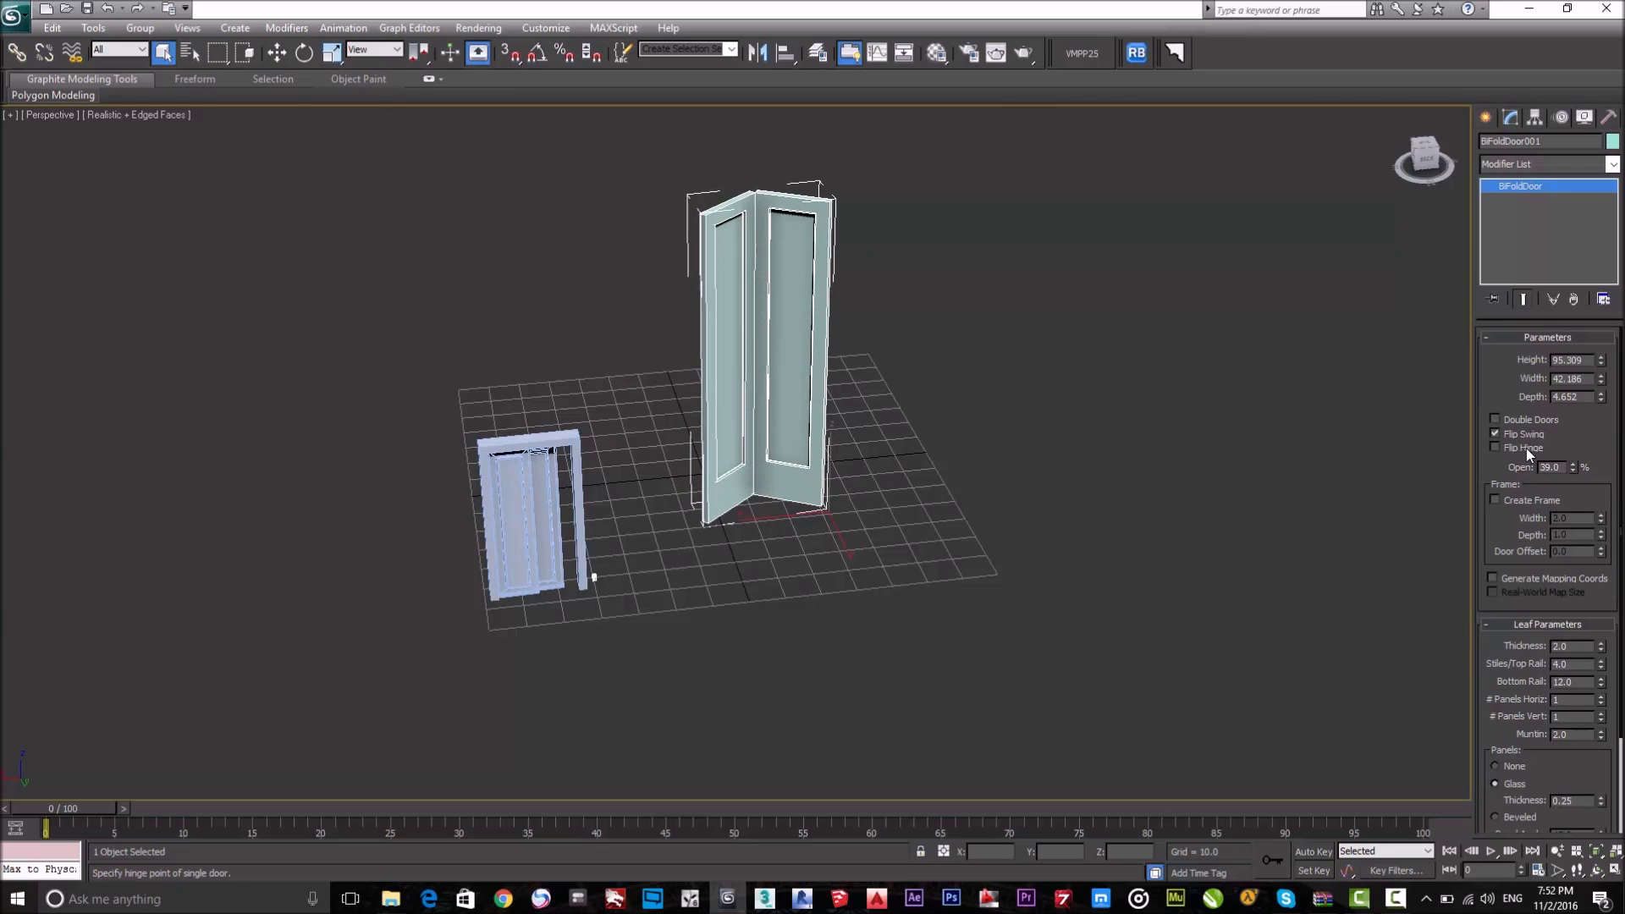
Turn the bifold door's frame back on with Create Frame.
drag(1572, 449, 1560, 328)
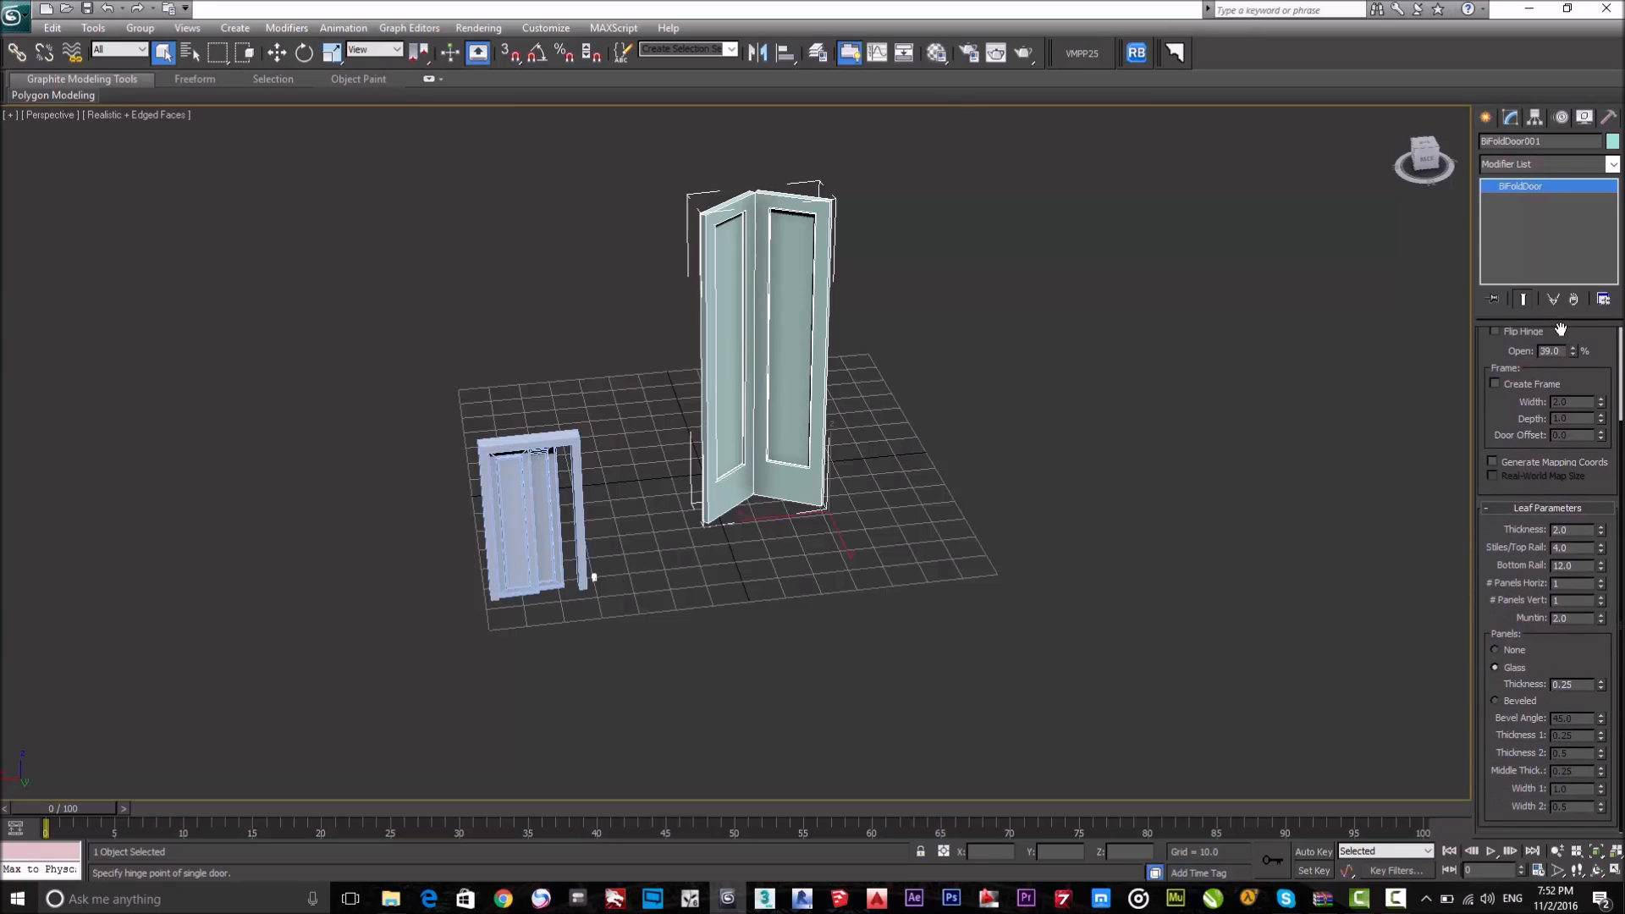
click(1524, 385)
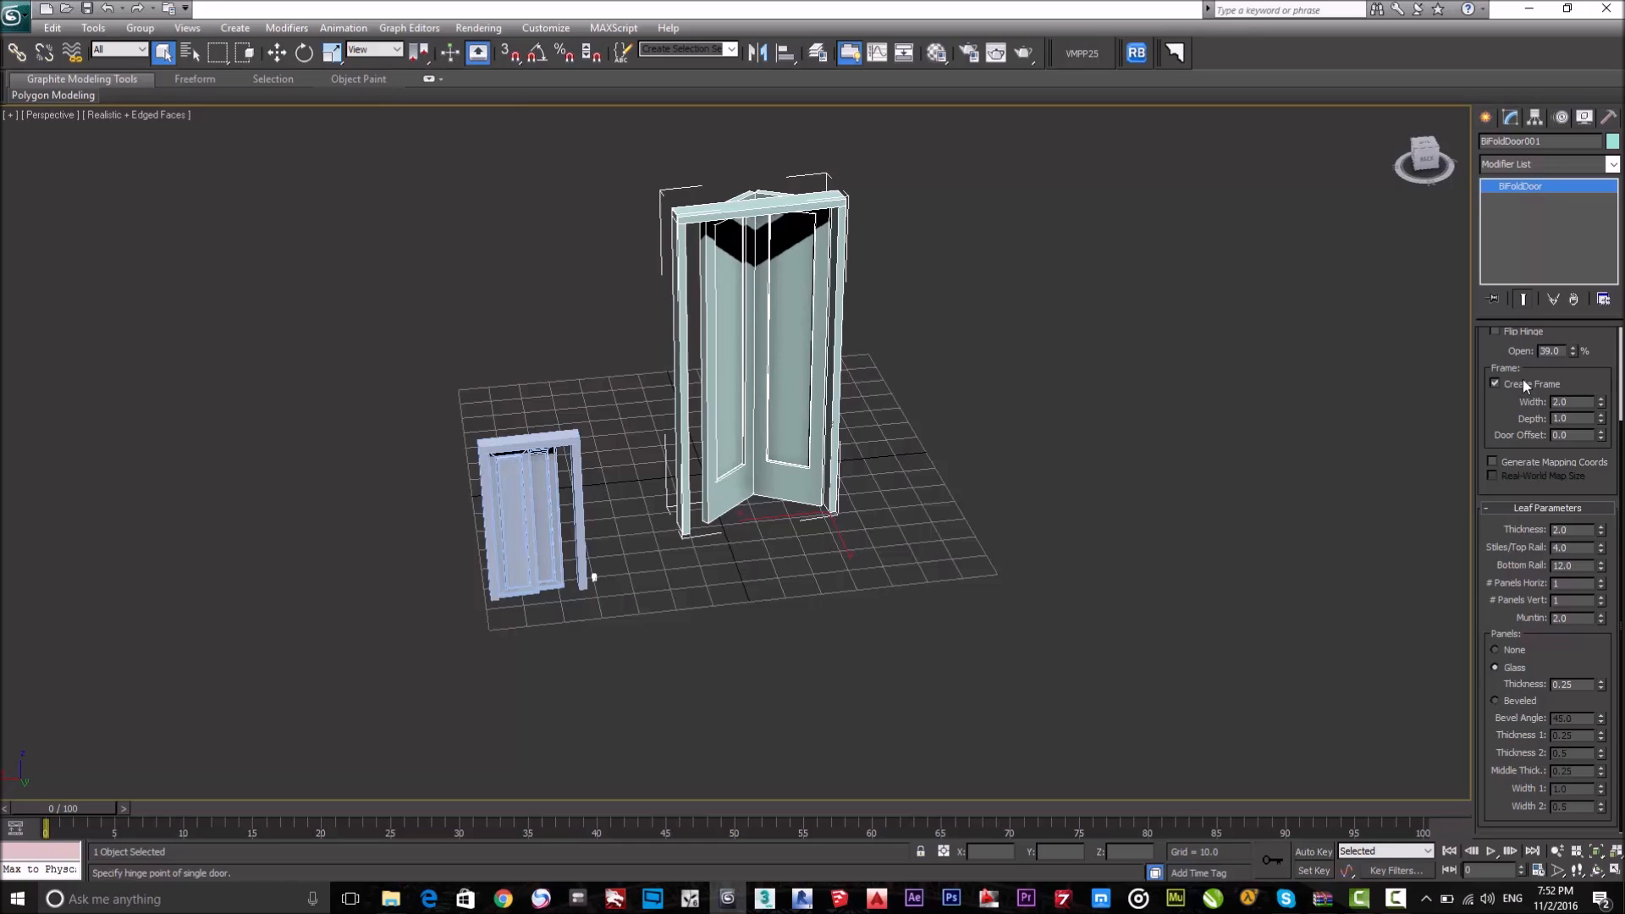
alt+middle_drag(1184, 478, 1117, 467)
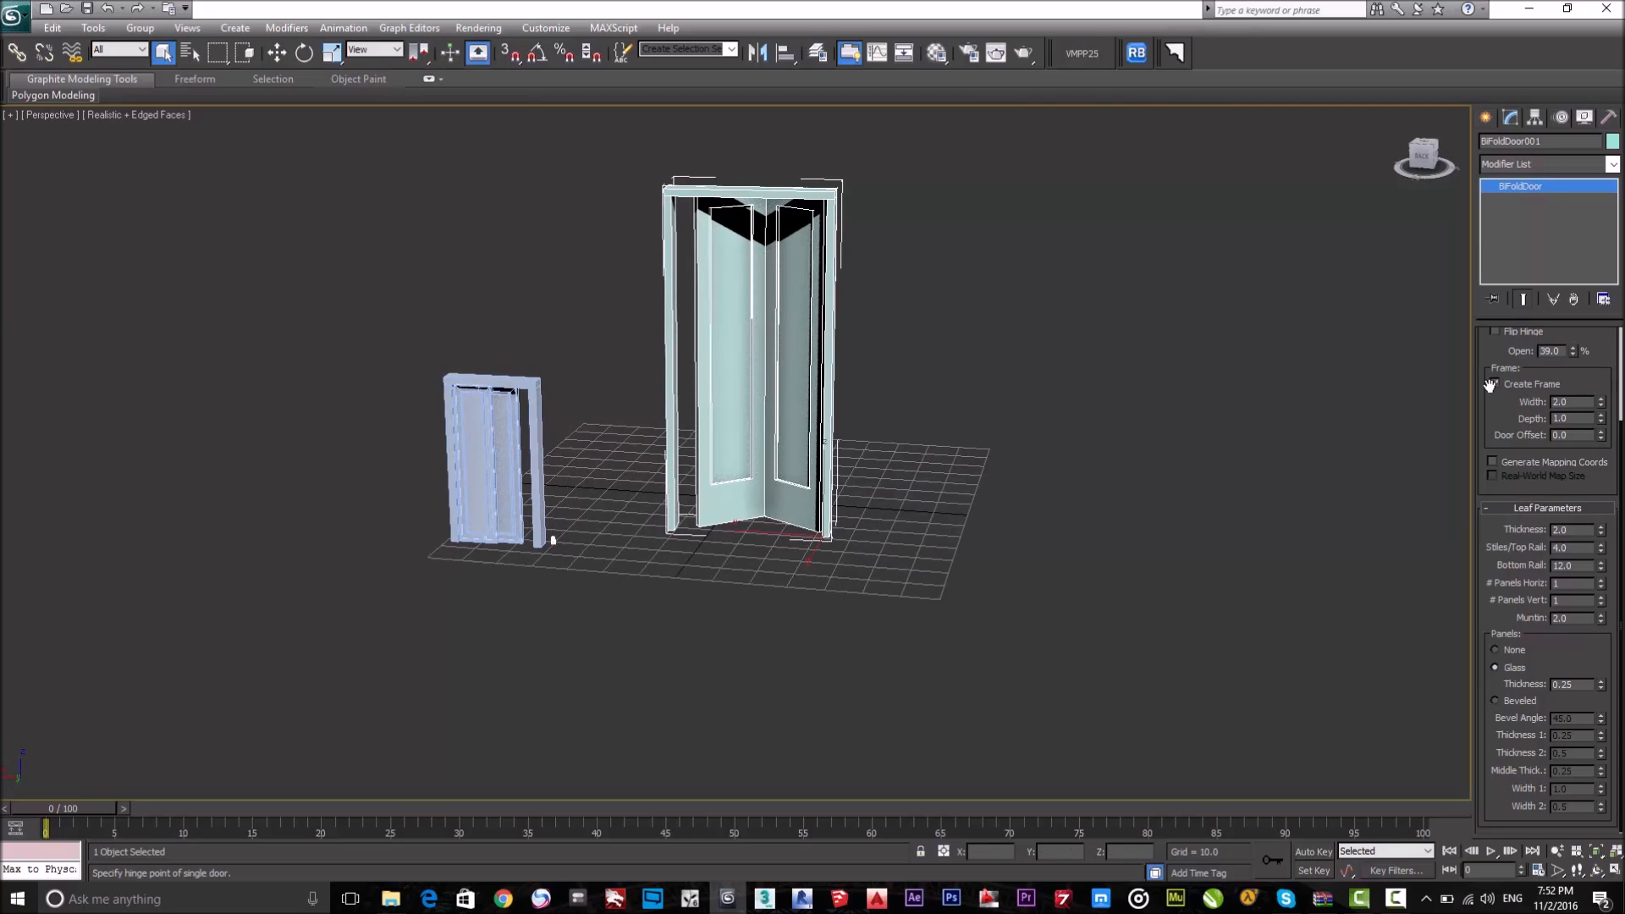
Try different frame settings on the bifold door, including a frame depth of 0.46.
drag(1605, 403, 1606, 450)
right_click(1605, 451)
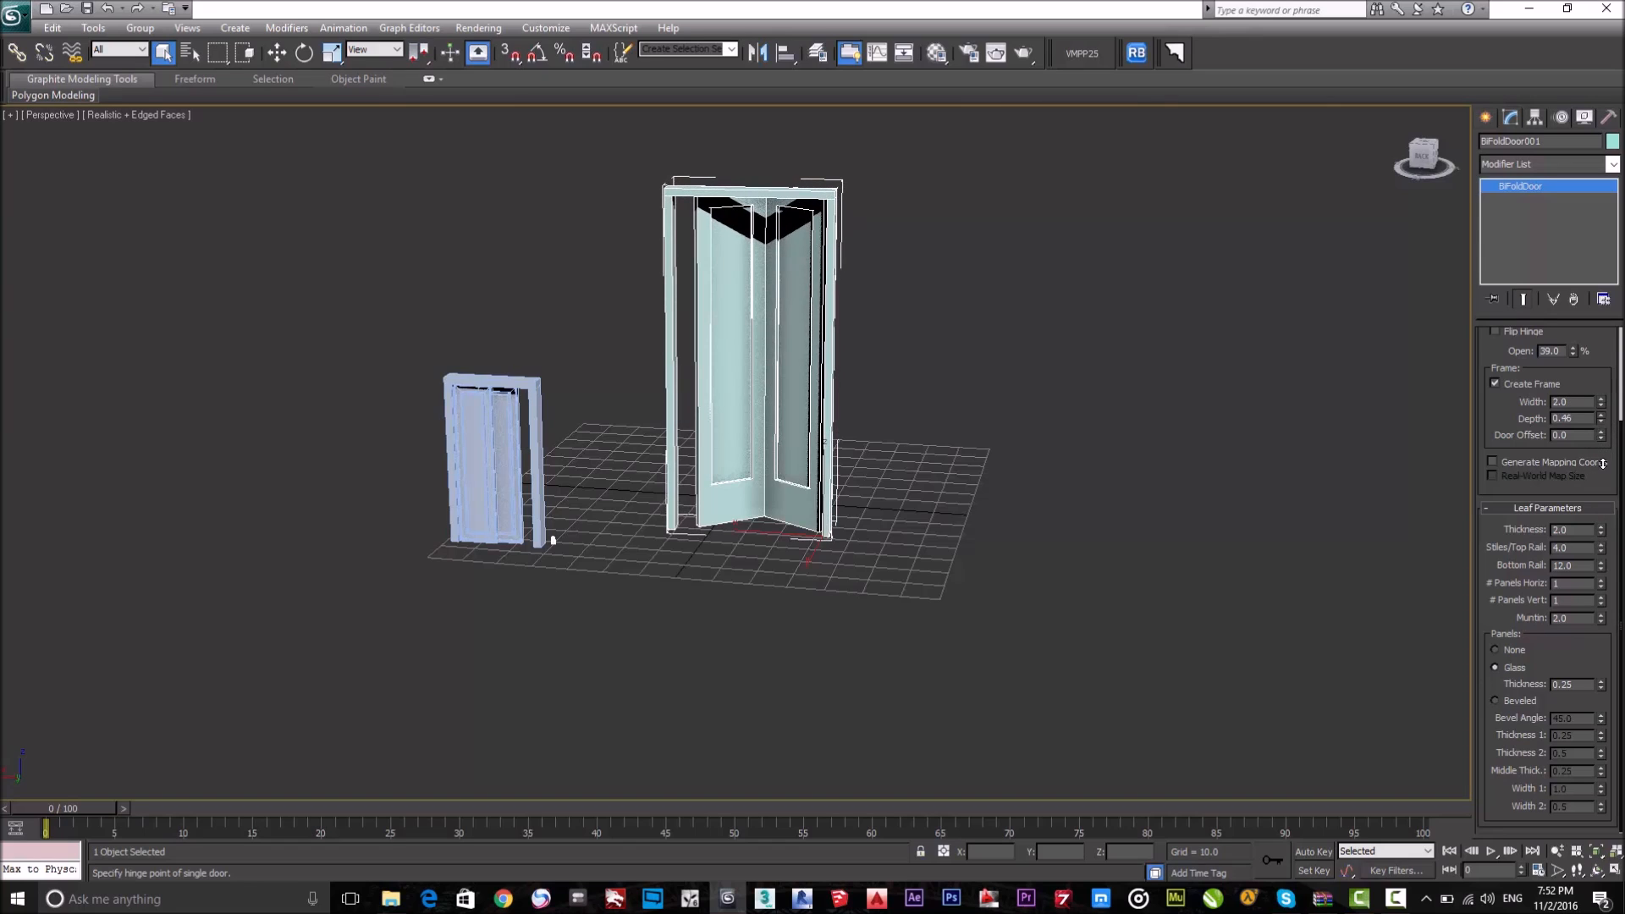
drag(1601, 435, 1600, 391)
right_click(1600, 406)
Set the bifold door's opening to 56% and enable Double Doors.
mouse_move(1048, 473)
alt+middle_down()
mouse_move(1139, 566)
mouse_move(1349, 533)
mouse_move(1014, 511)
mouse_move(1040, 504)
alt+middle_up()
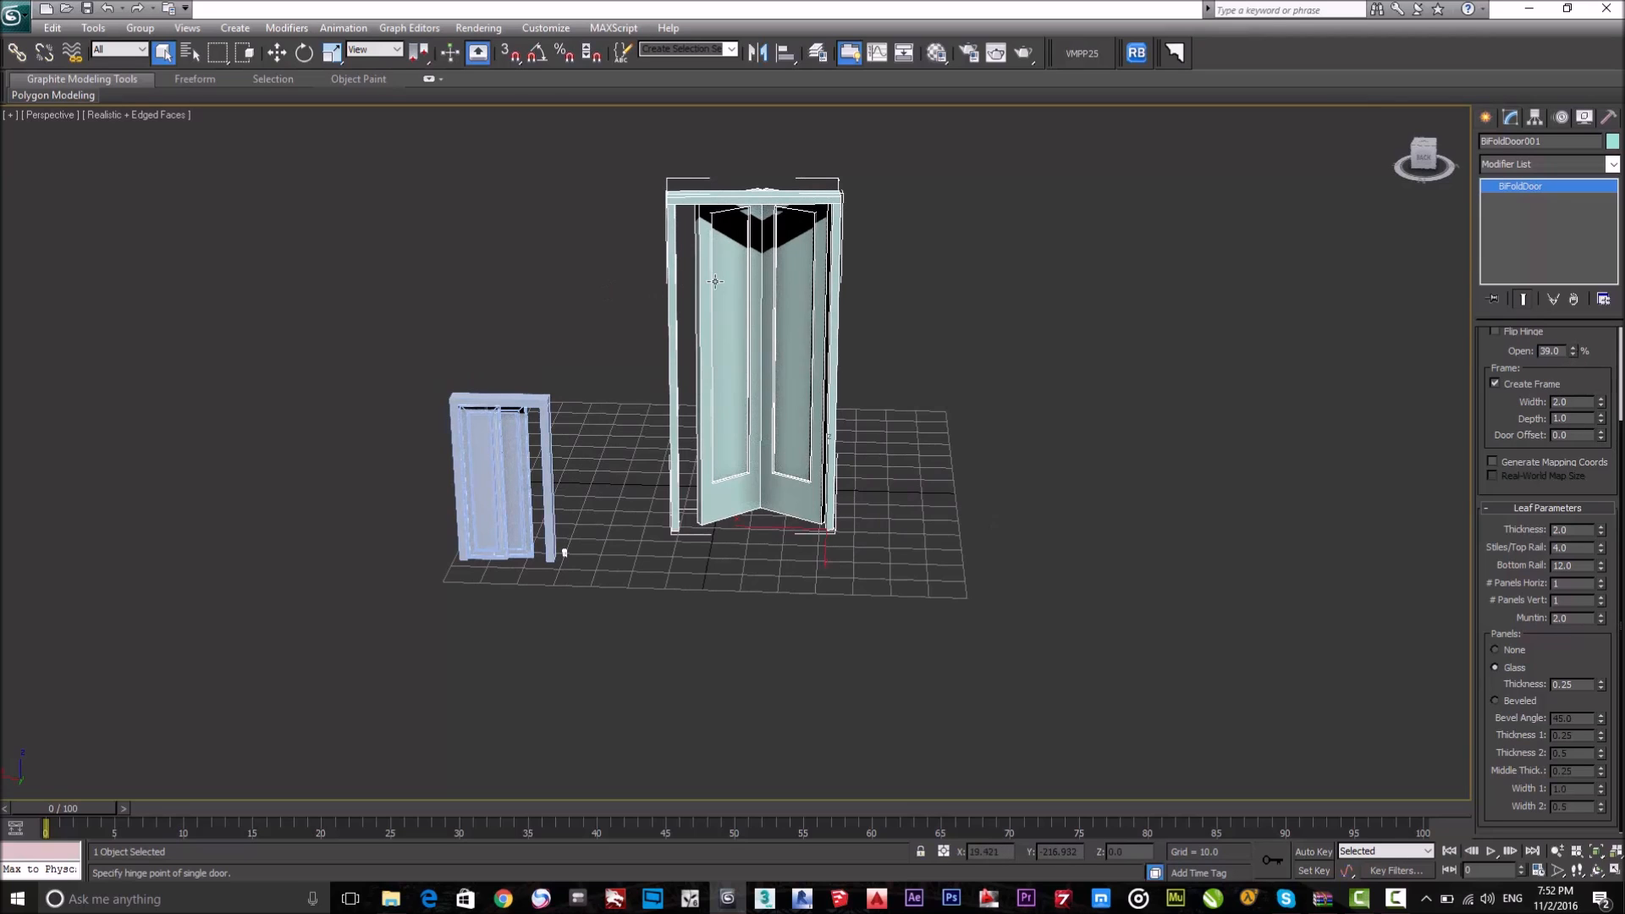
scroll(694, 313, up, 6)
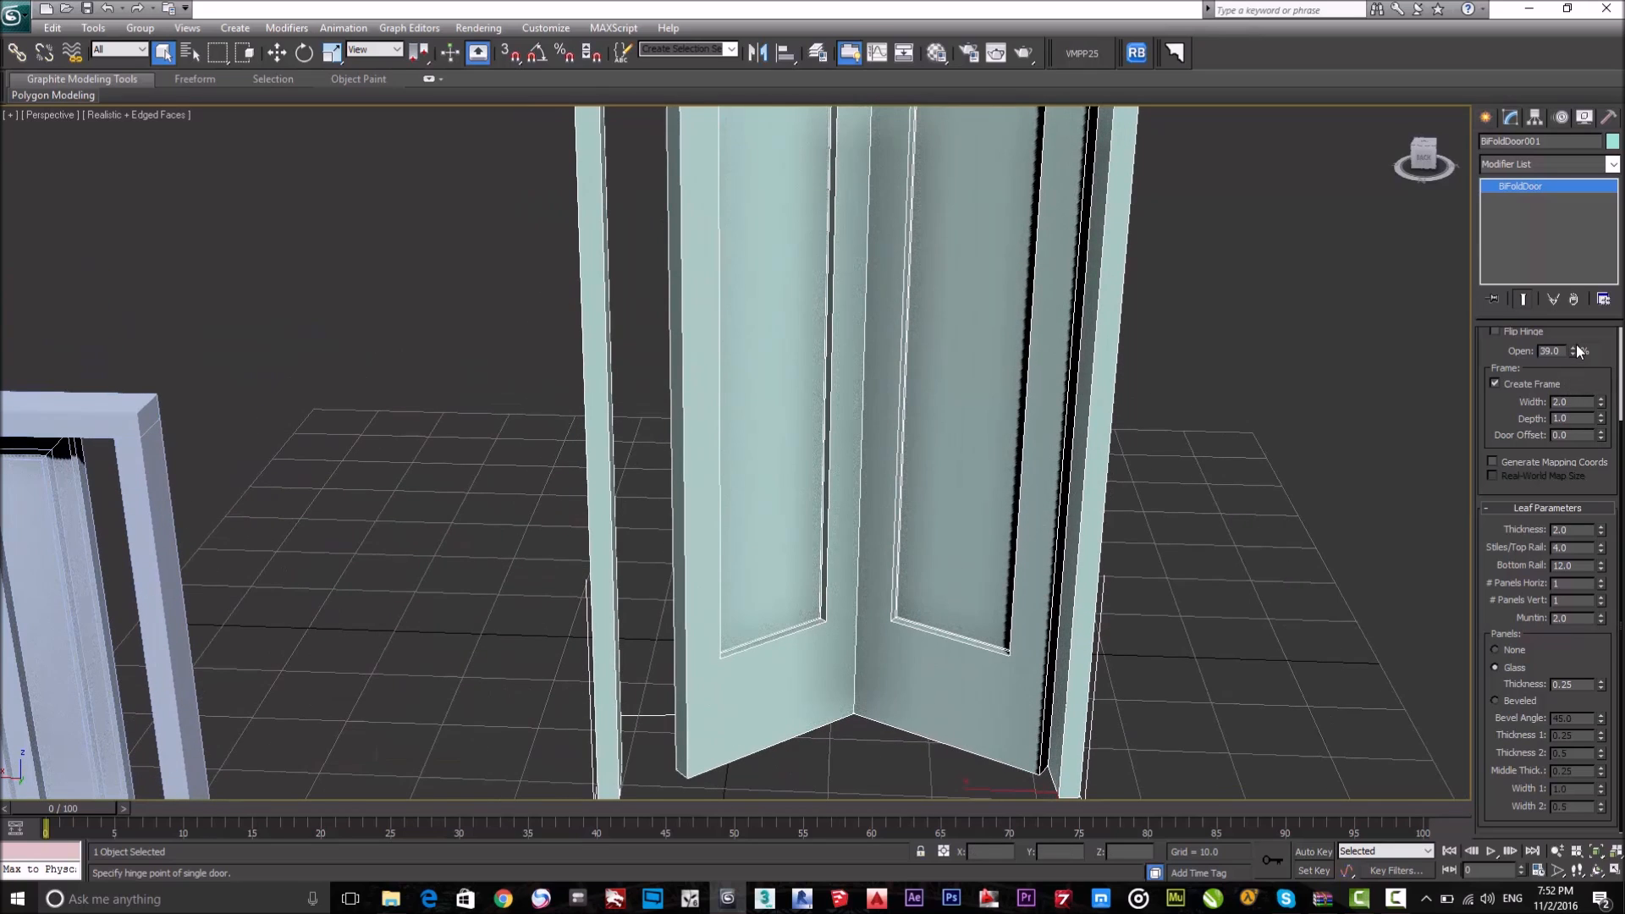
drag(1575, 351, 1591, 433)
click(1532, 403)
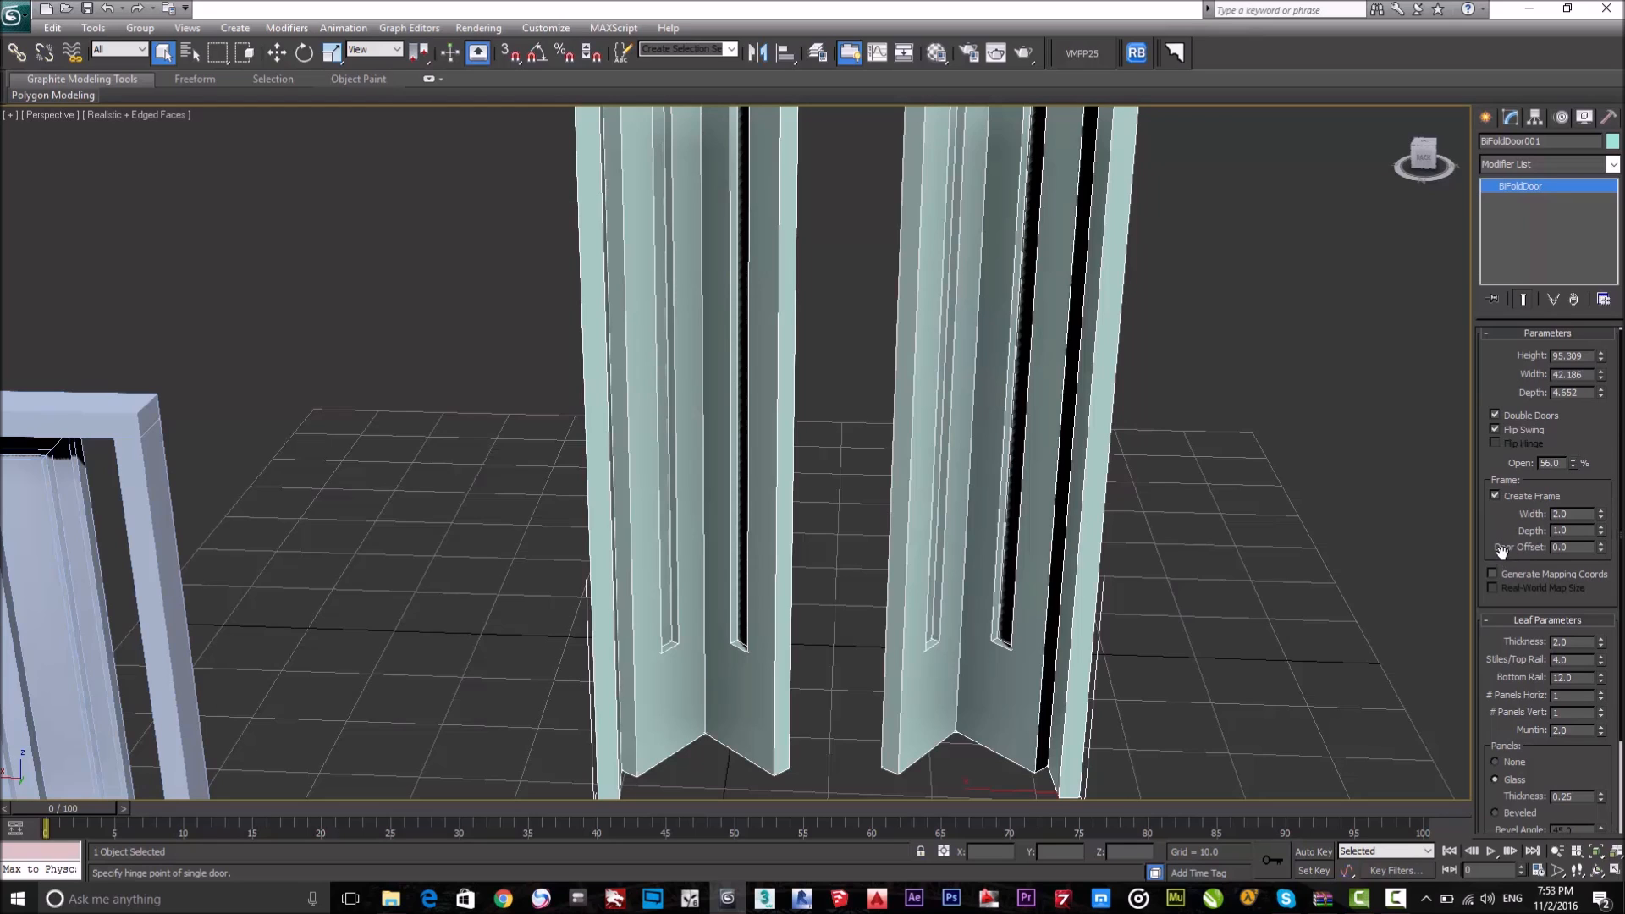
Examine the double bifold door from several angles and from directly above in a maximized Top view.
scroll(895, 512, down, 8)
scroll(591, 514, up, 3)
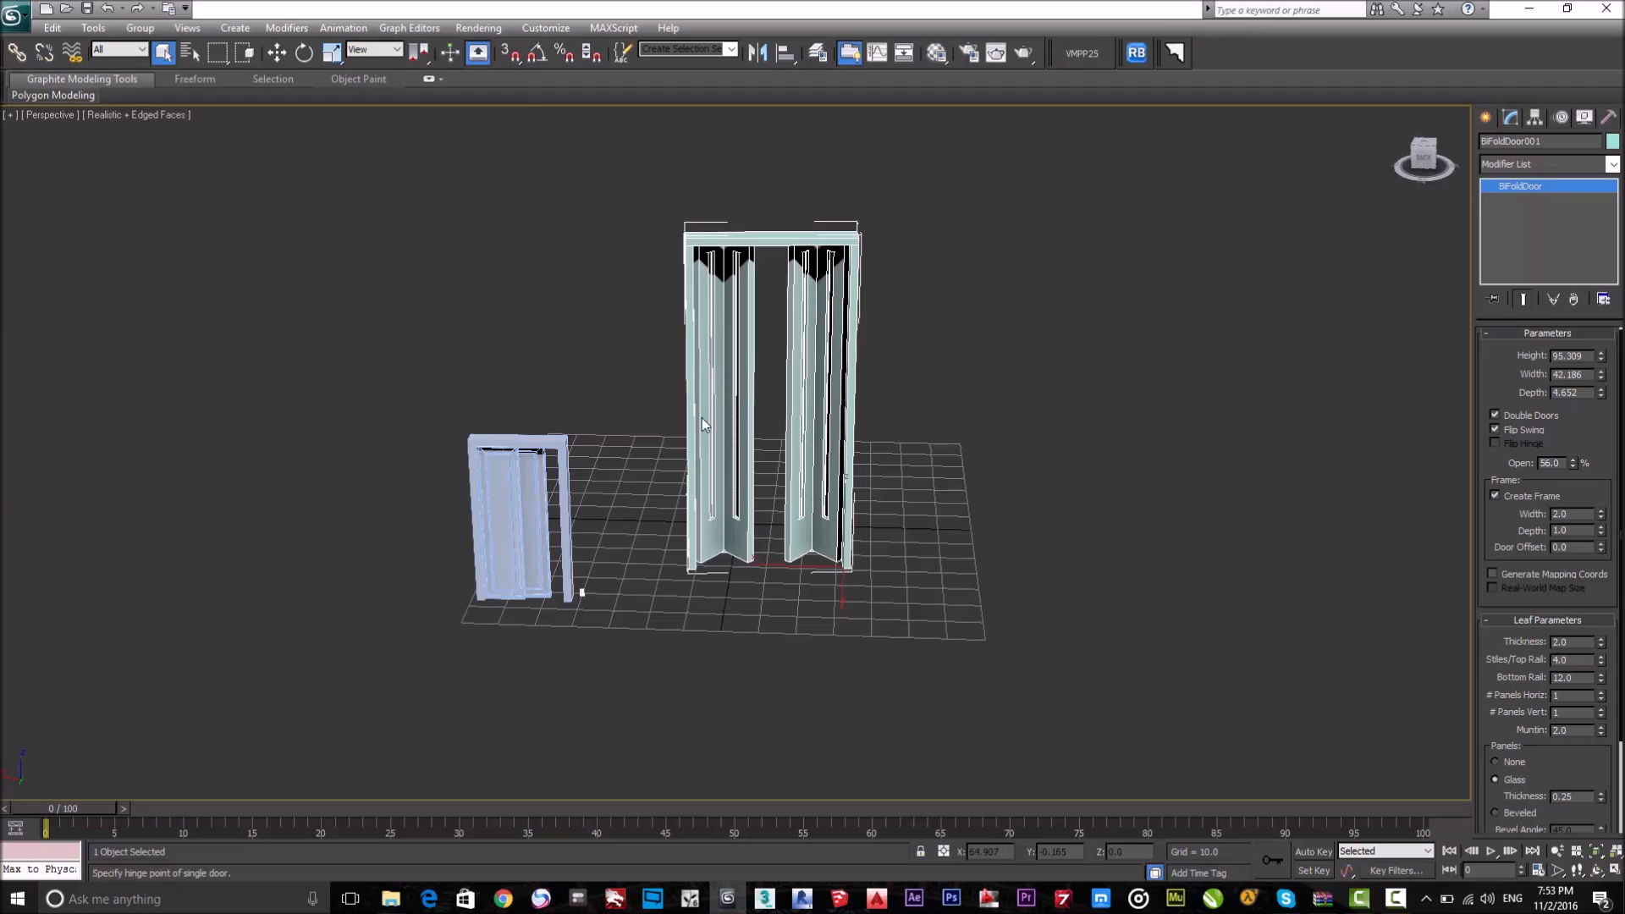
alt+middle_drag(857, 332, 879, 473)
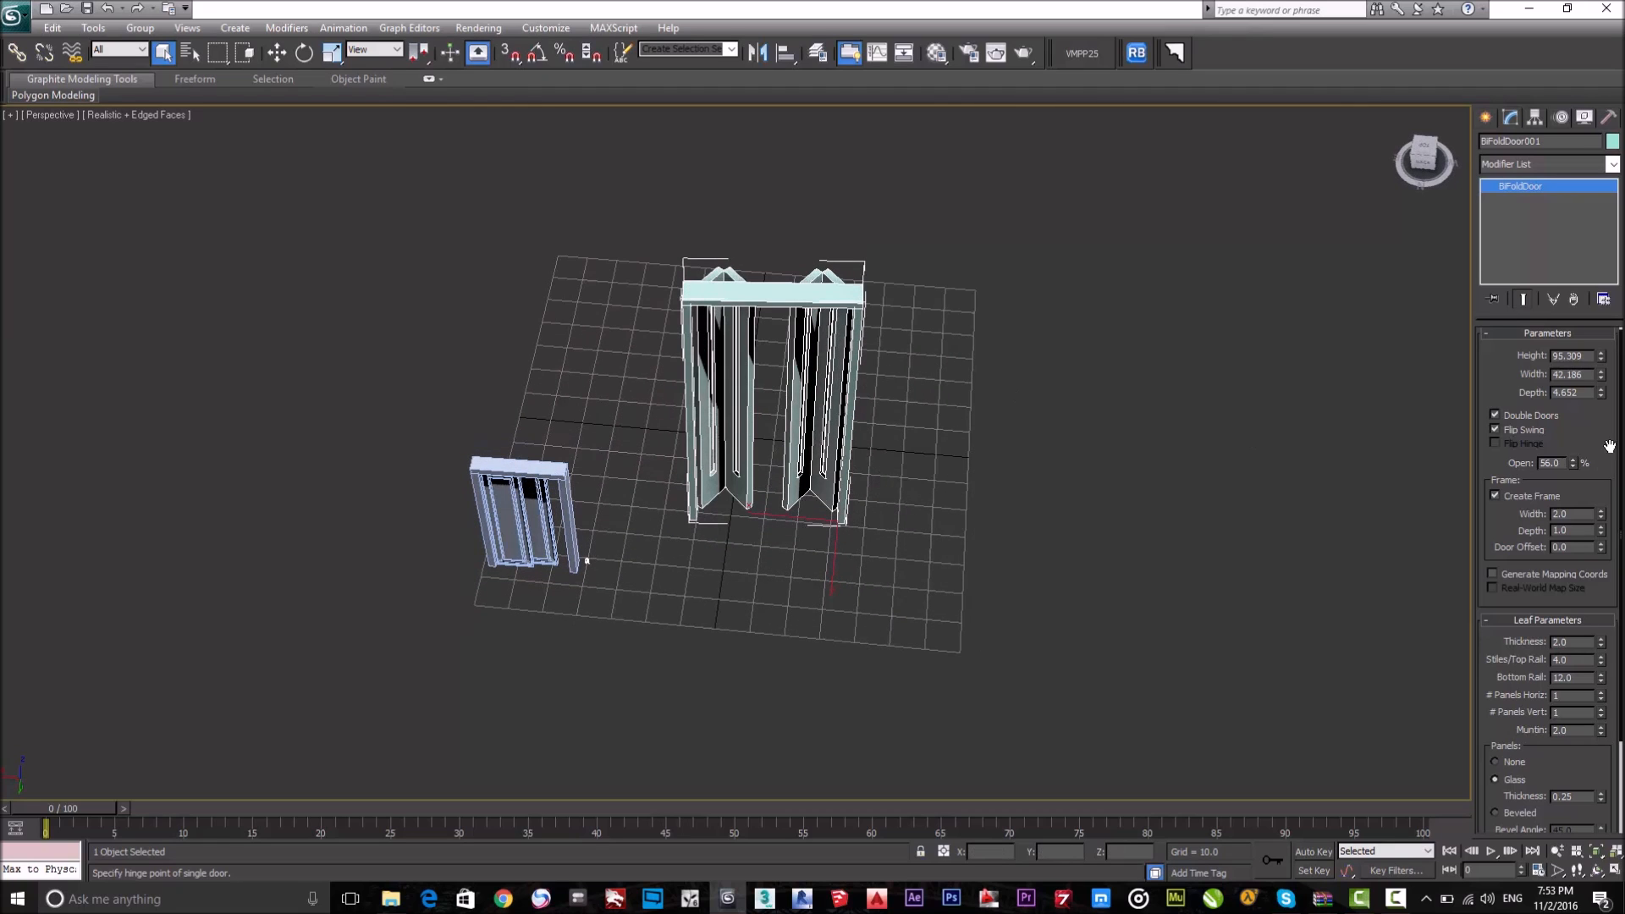
alt+middle_drag(961, 459, 970, 457)
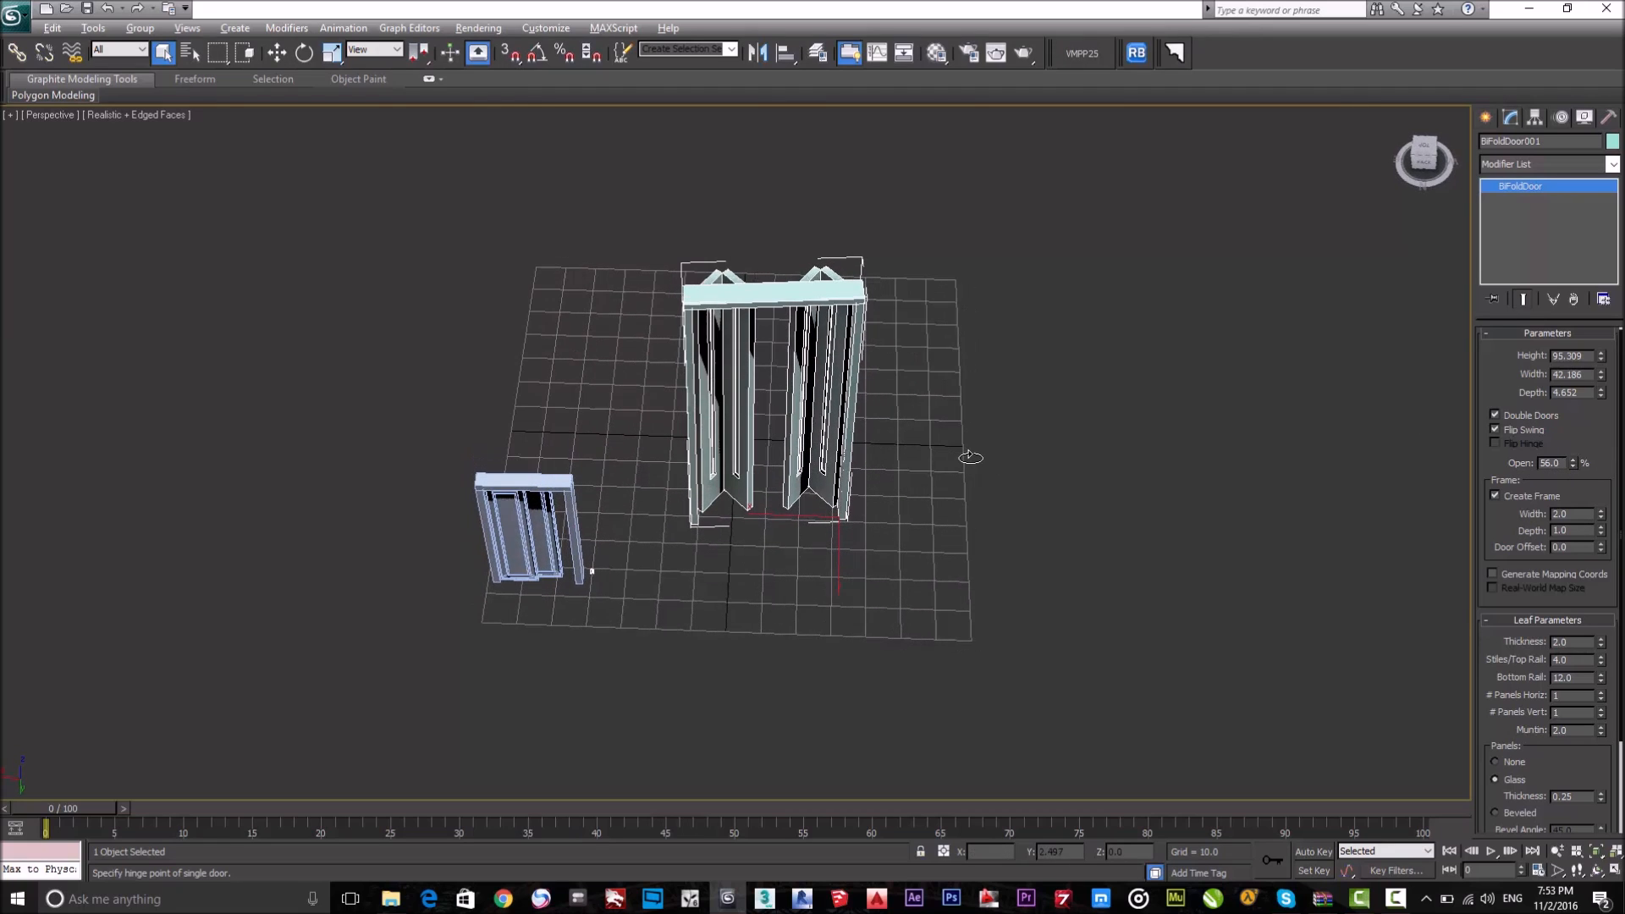
key(alt+w)
middle_click(542, 269)
key(alt+w)
scroll(881, 449, up, 5)
scroll(827, 363, up, 4)
alt+middle_drag(1099, 423, 1072, 421)
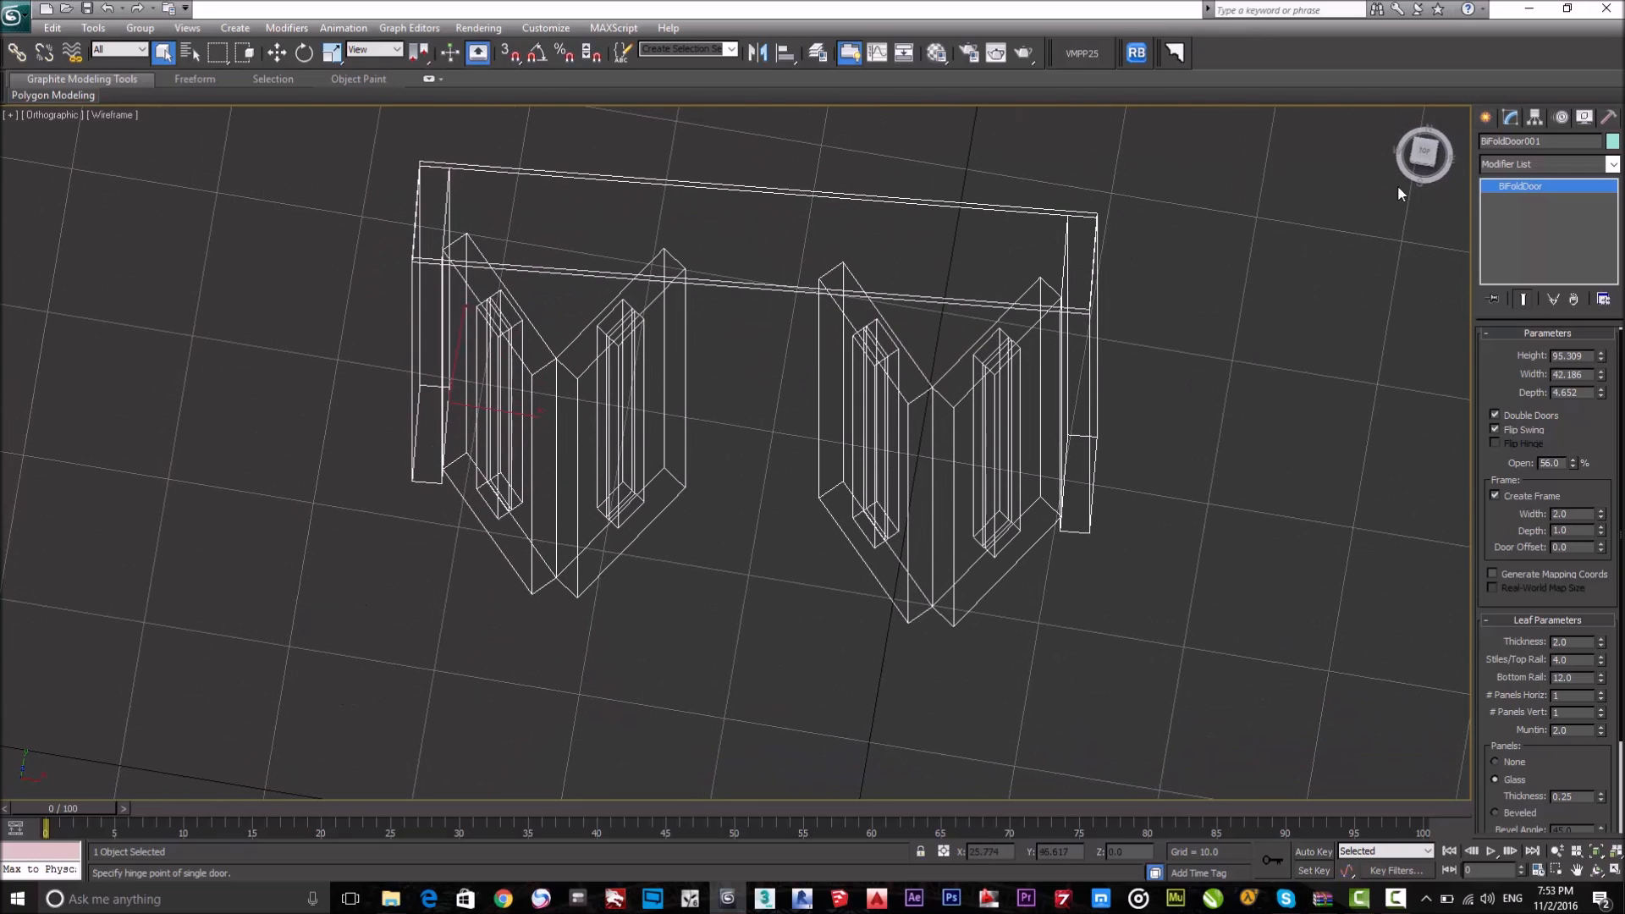
click(1430, 154)
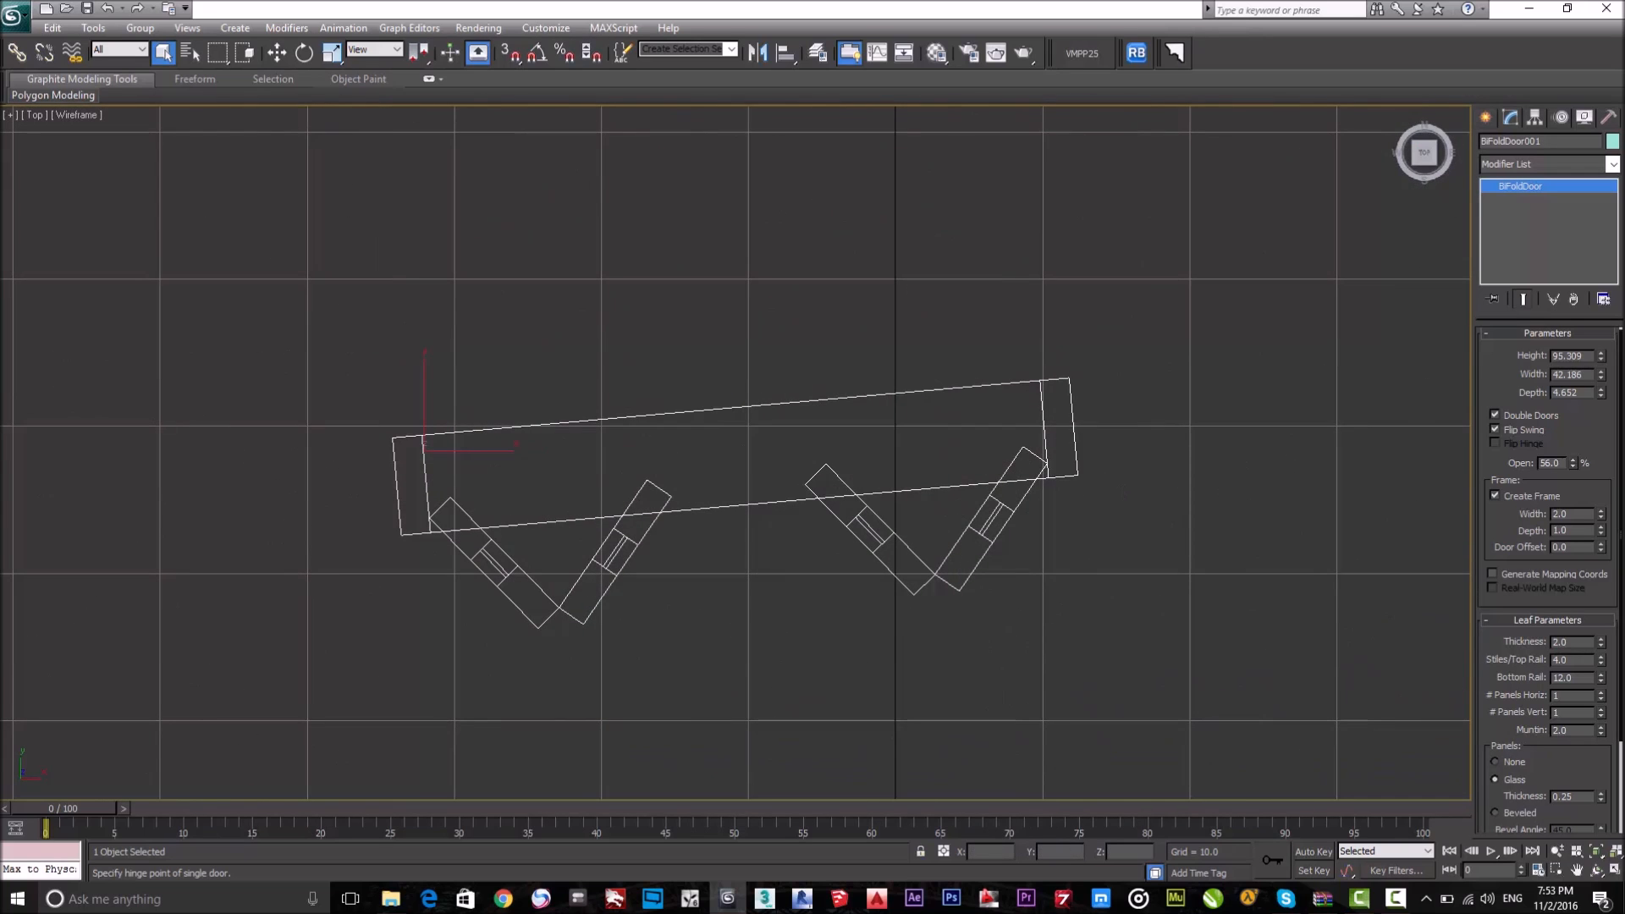
middle_drag(1121, 528, 1344, 490)
Try a door offset of 2.652 on the bifold door, undo it, and return to the maximized Perspective view.
drag(1600, 547, 1495, 150)
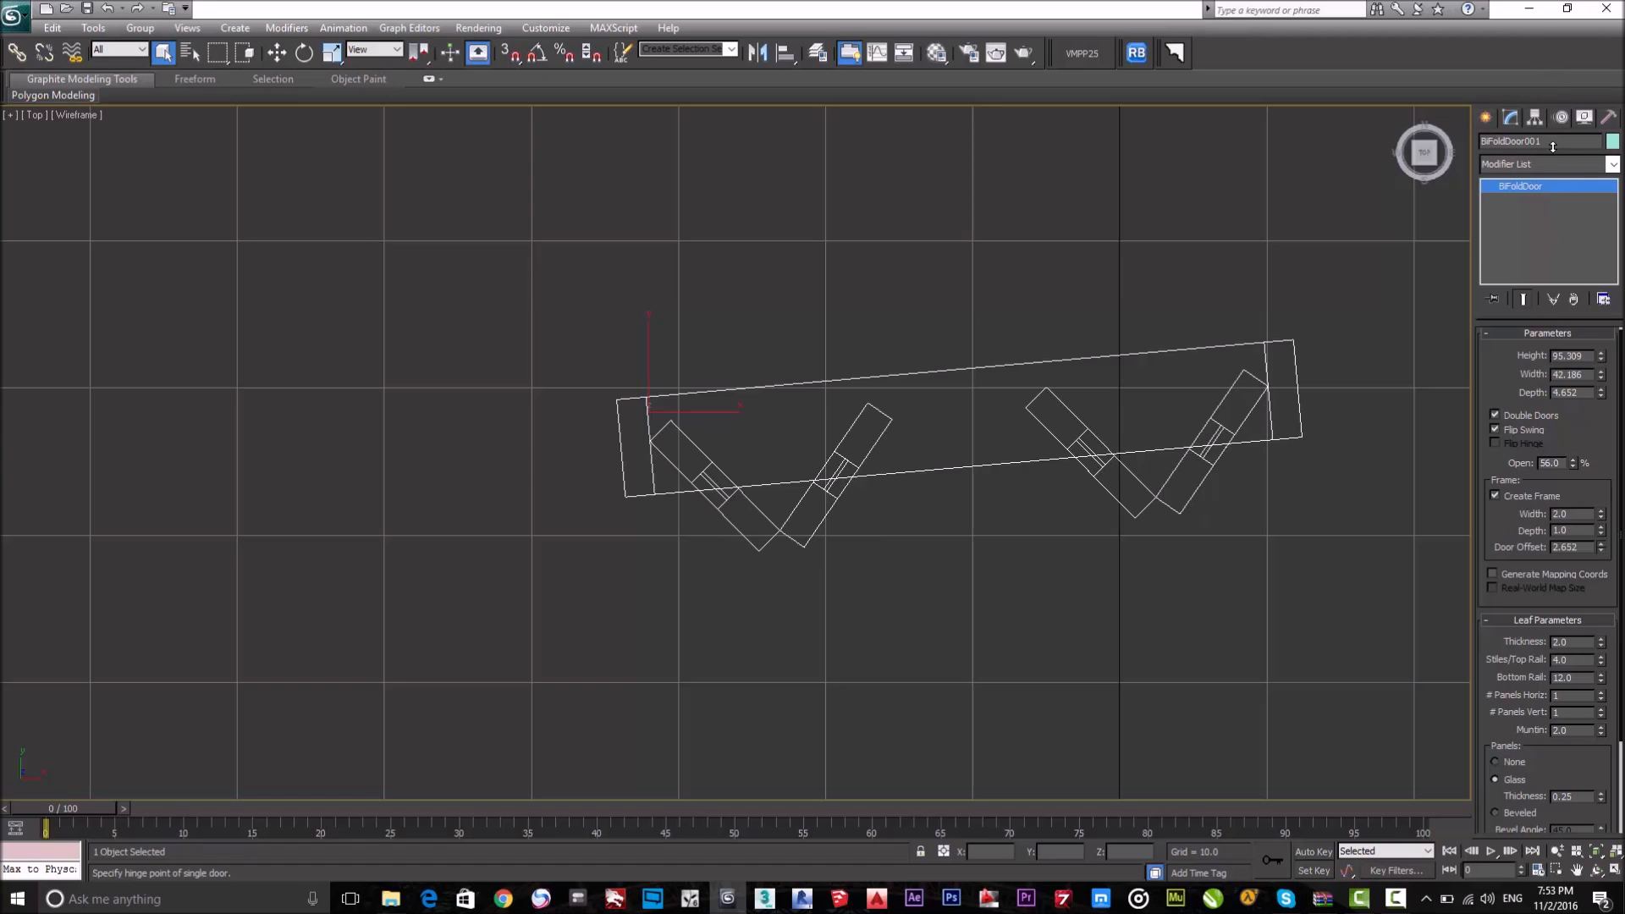
key(ctrl+z)
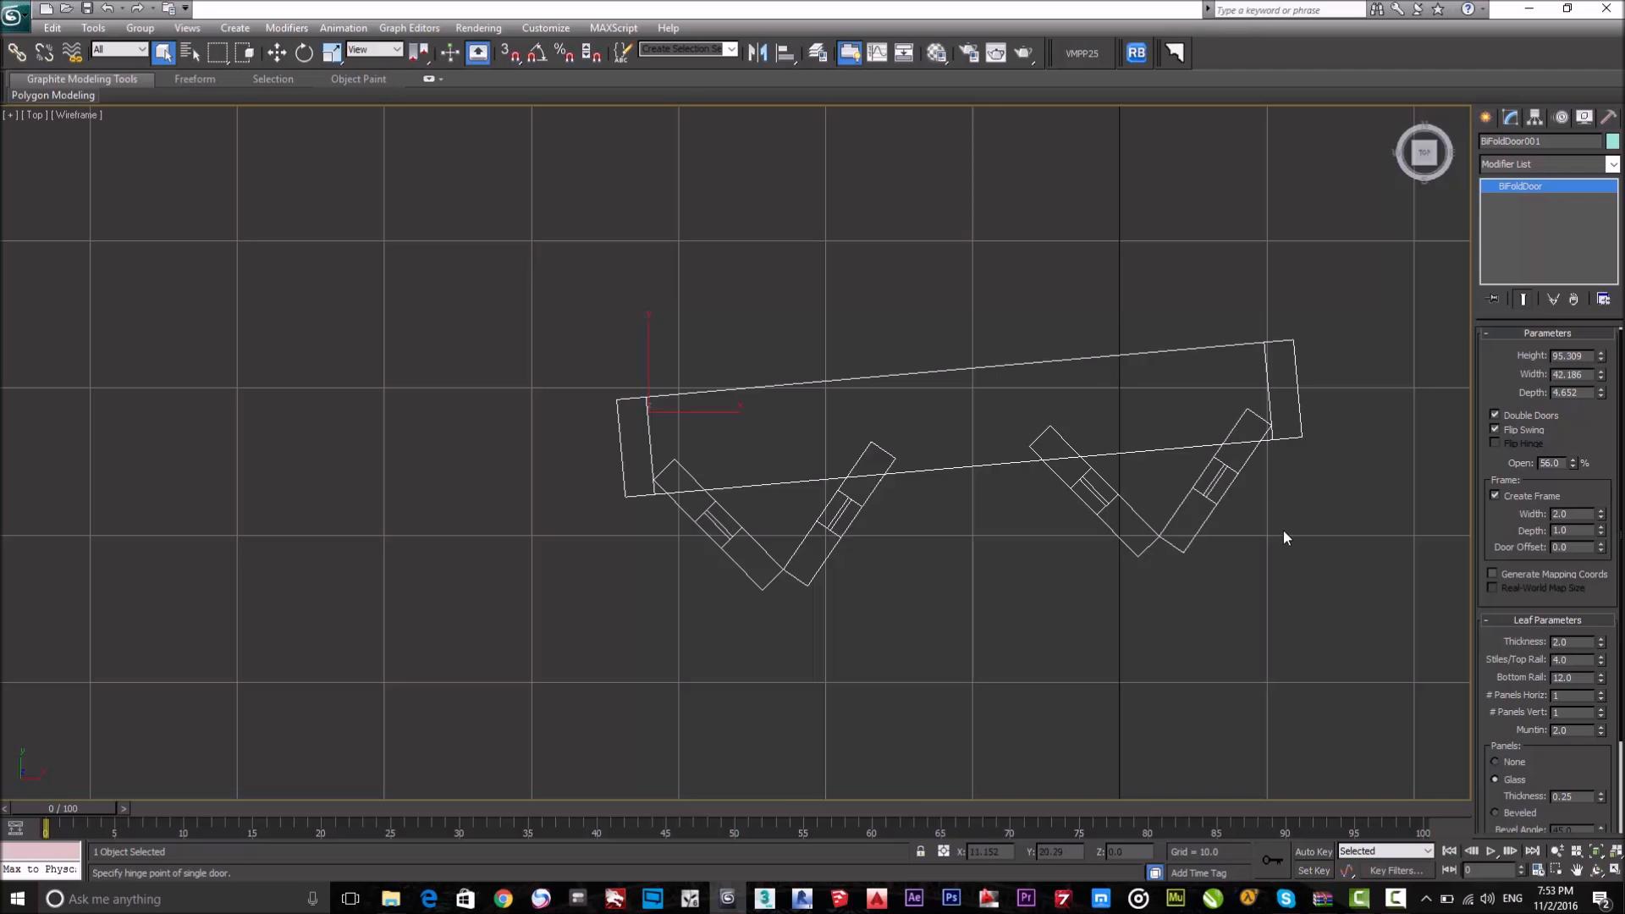
scroll(872, 433, down, 3)
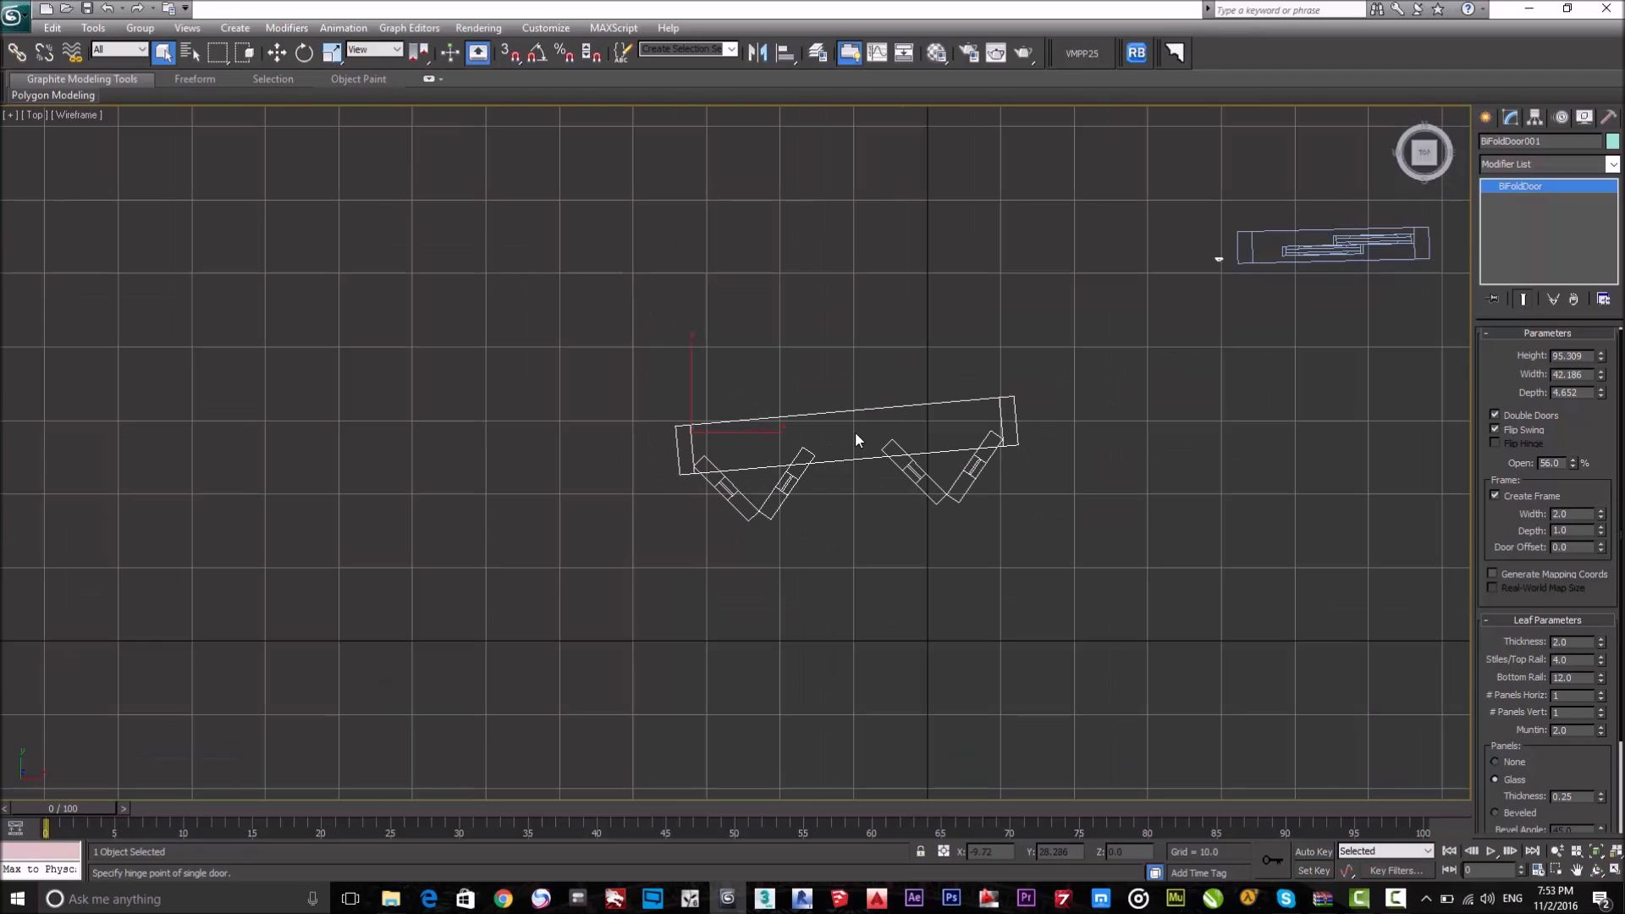
key(alt+w)
middle_click(944, 556)
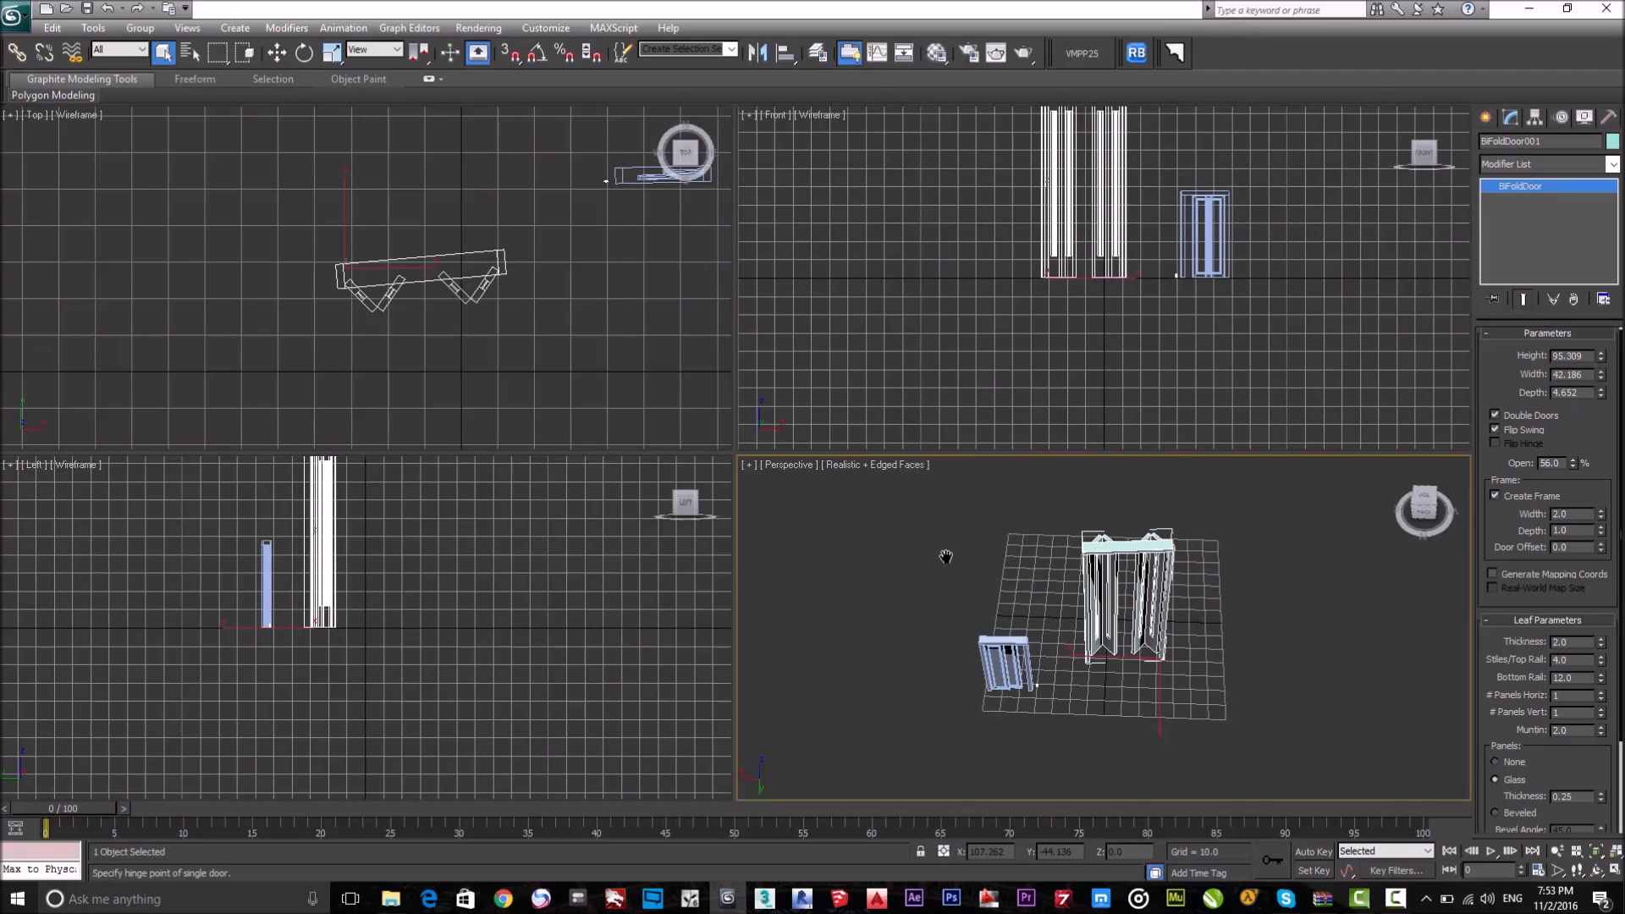
key(alt+w)
scroll(960, 378, down, 3)
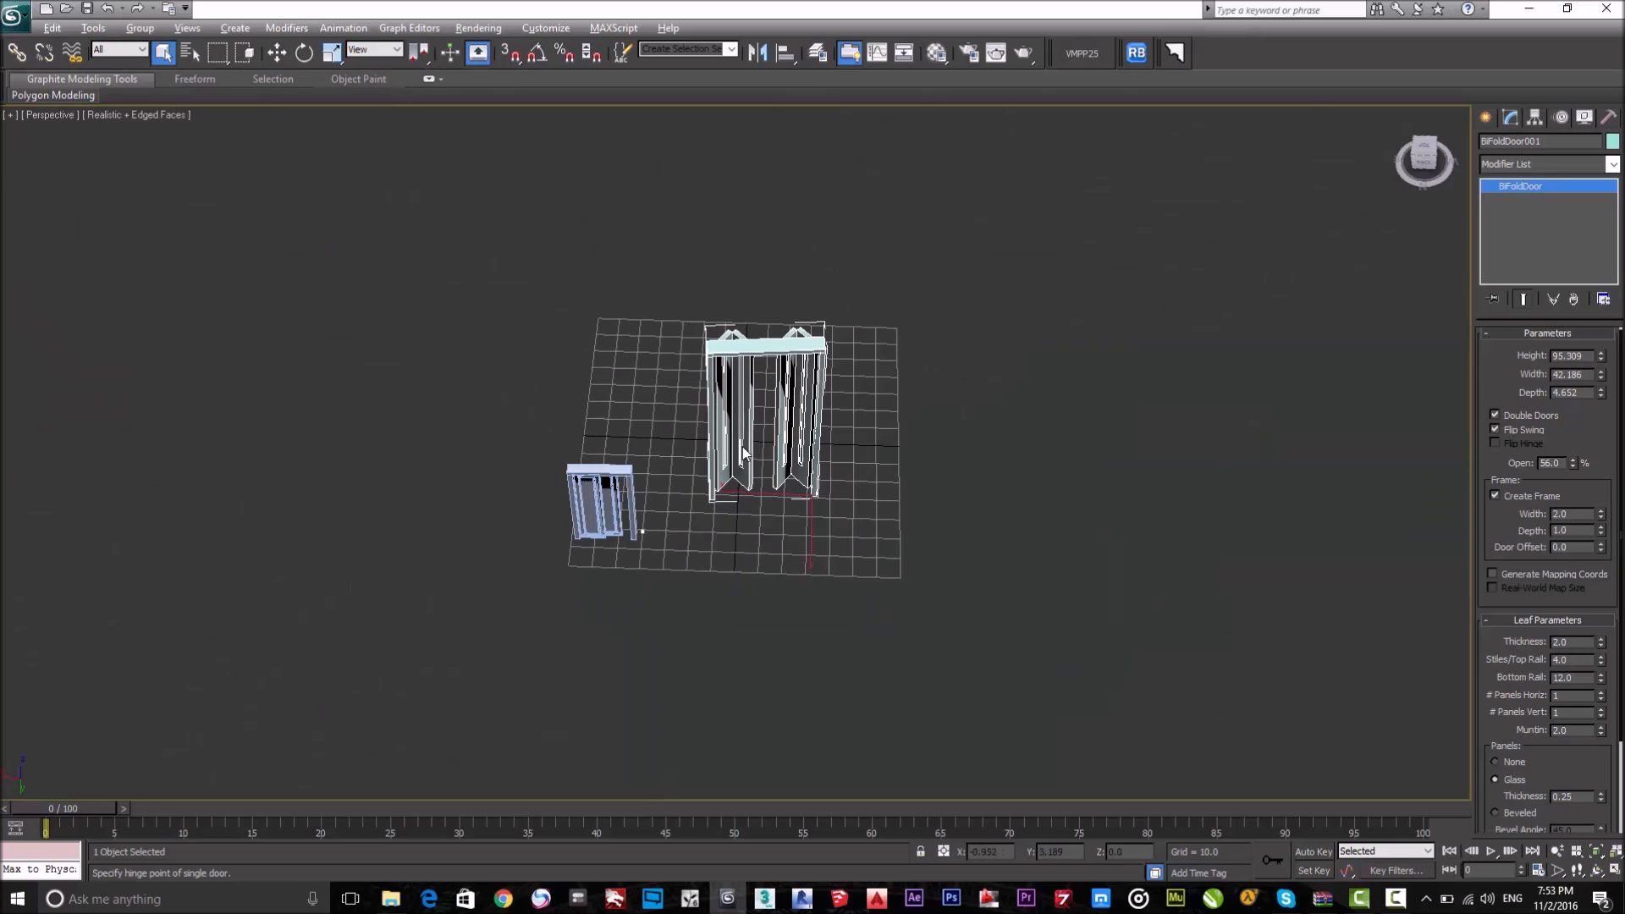
Window-select the doors, clear the selection, and switch the geometry creation category to Standard Primitives.
click(1486, 118)
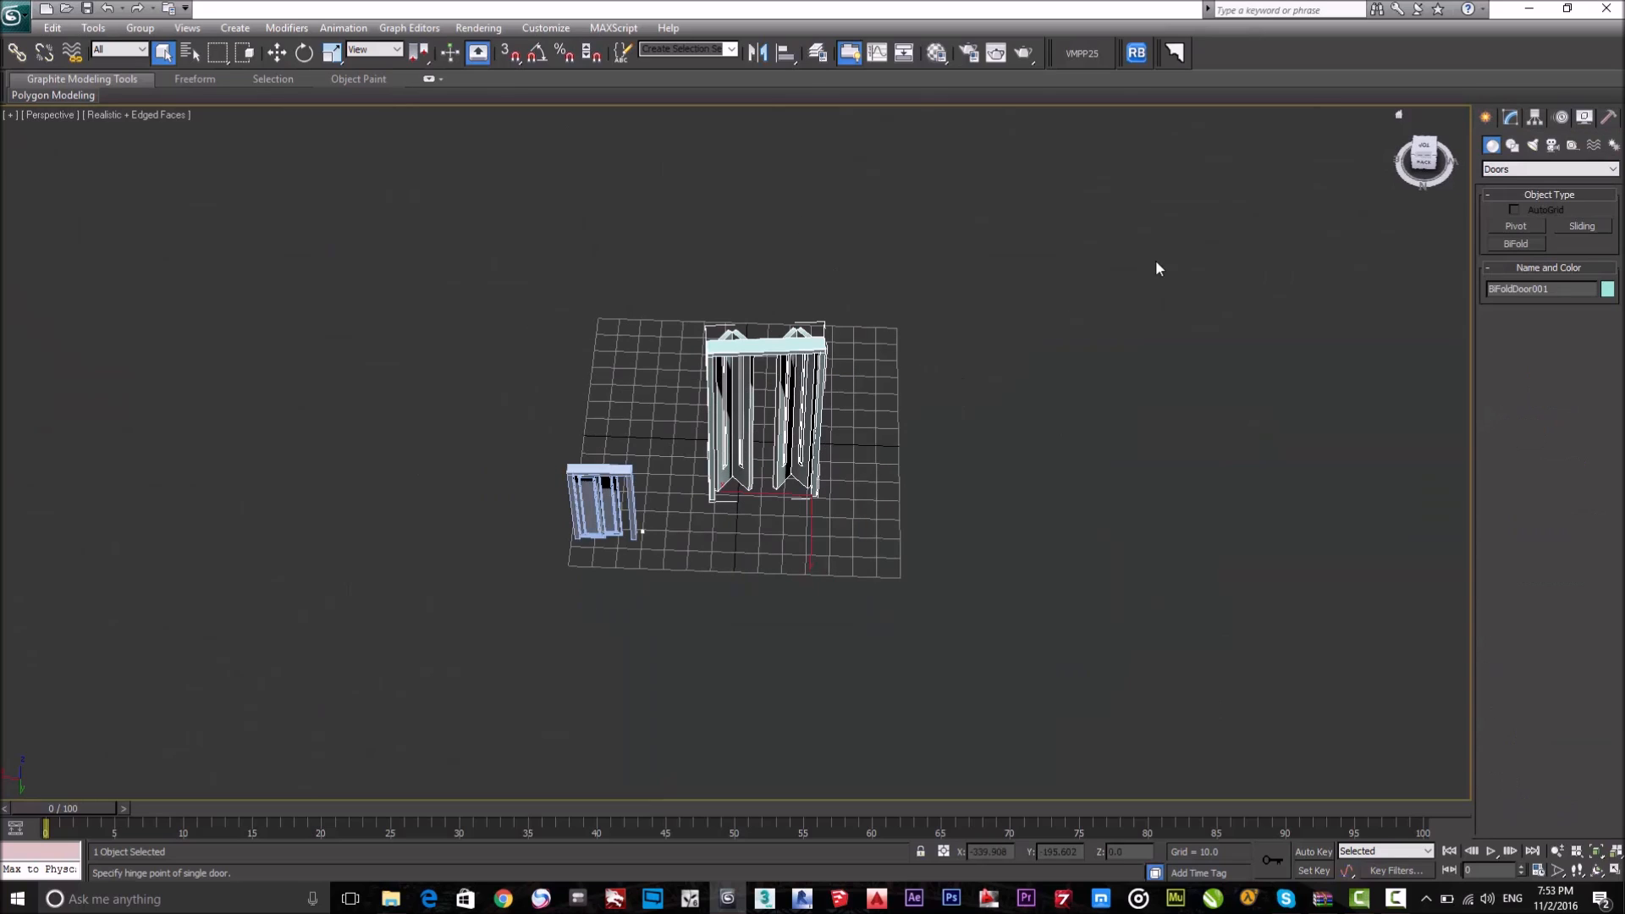
drag(899, 231, 523, 624)
click(930, 536)
click(1526, 170)
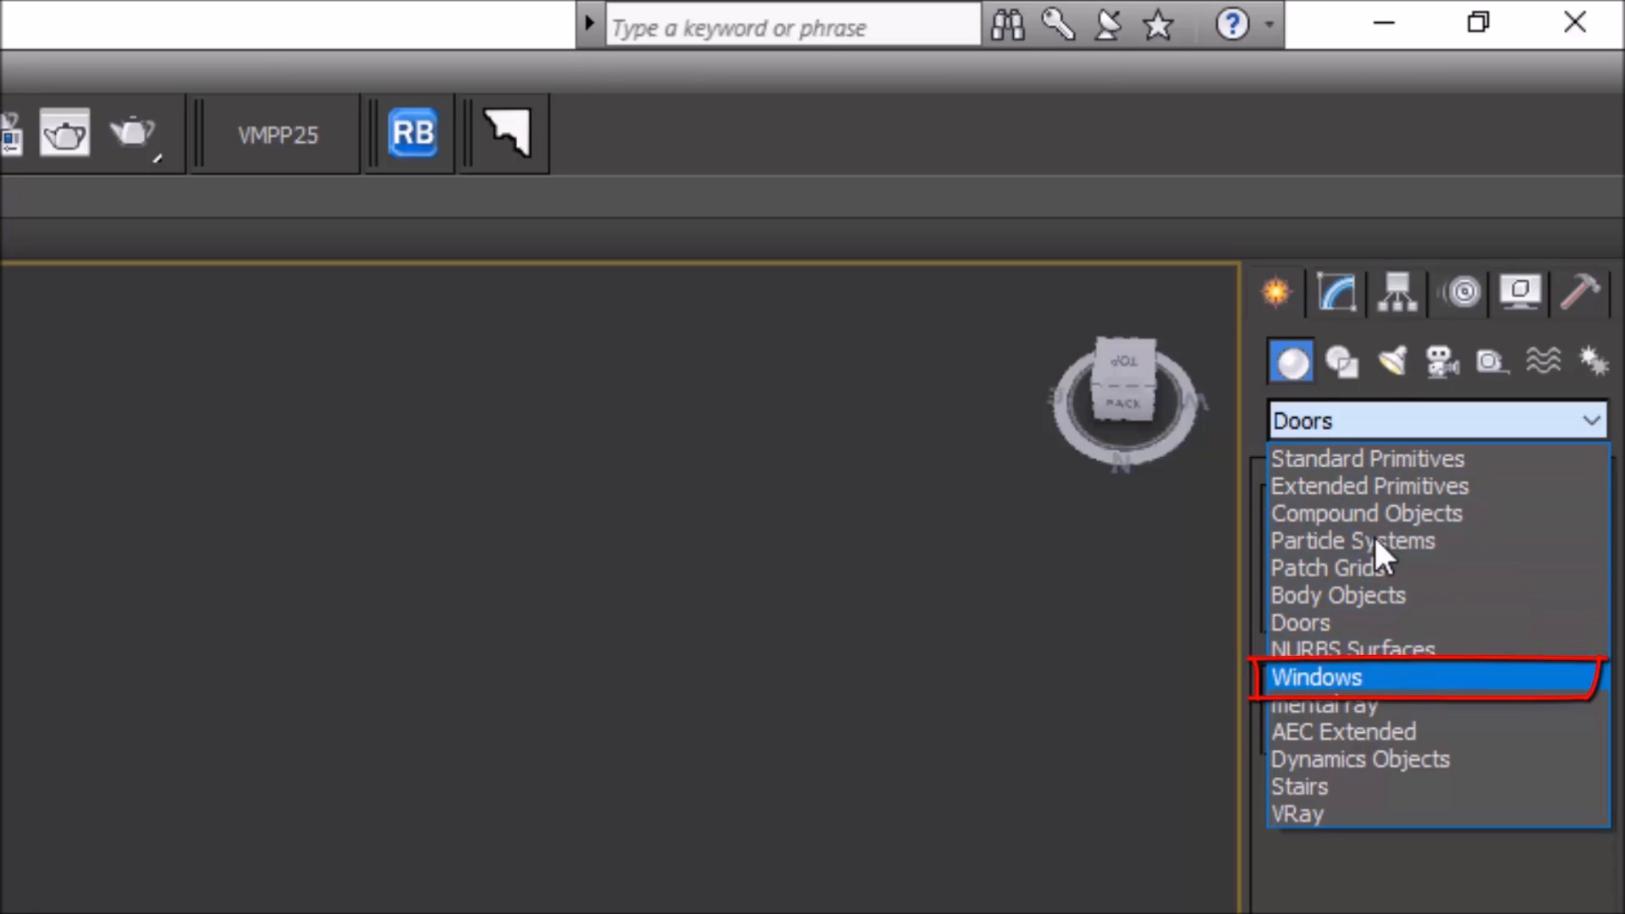
click(1363, 456)
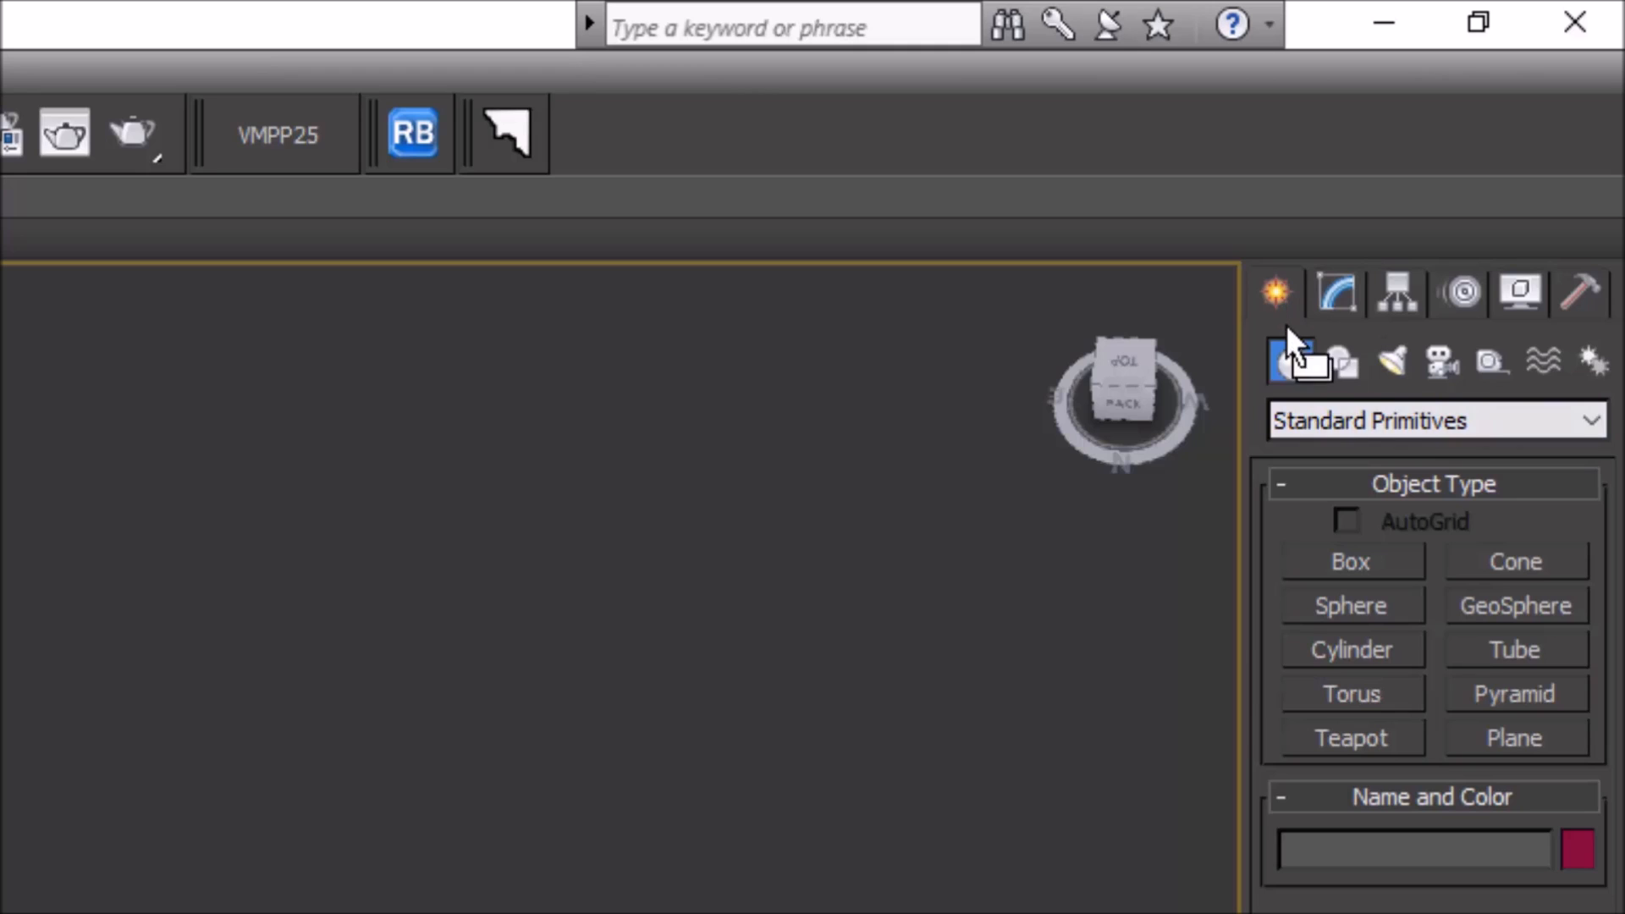
Switch the geometry category to Windows and create a casement window about 76.5 wide, 3.7 deep and 98.5 high beside the bifold door.
click(1403, 425)
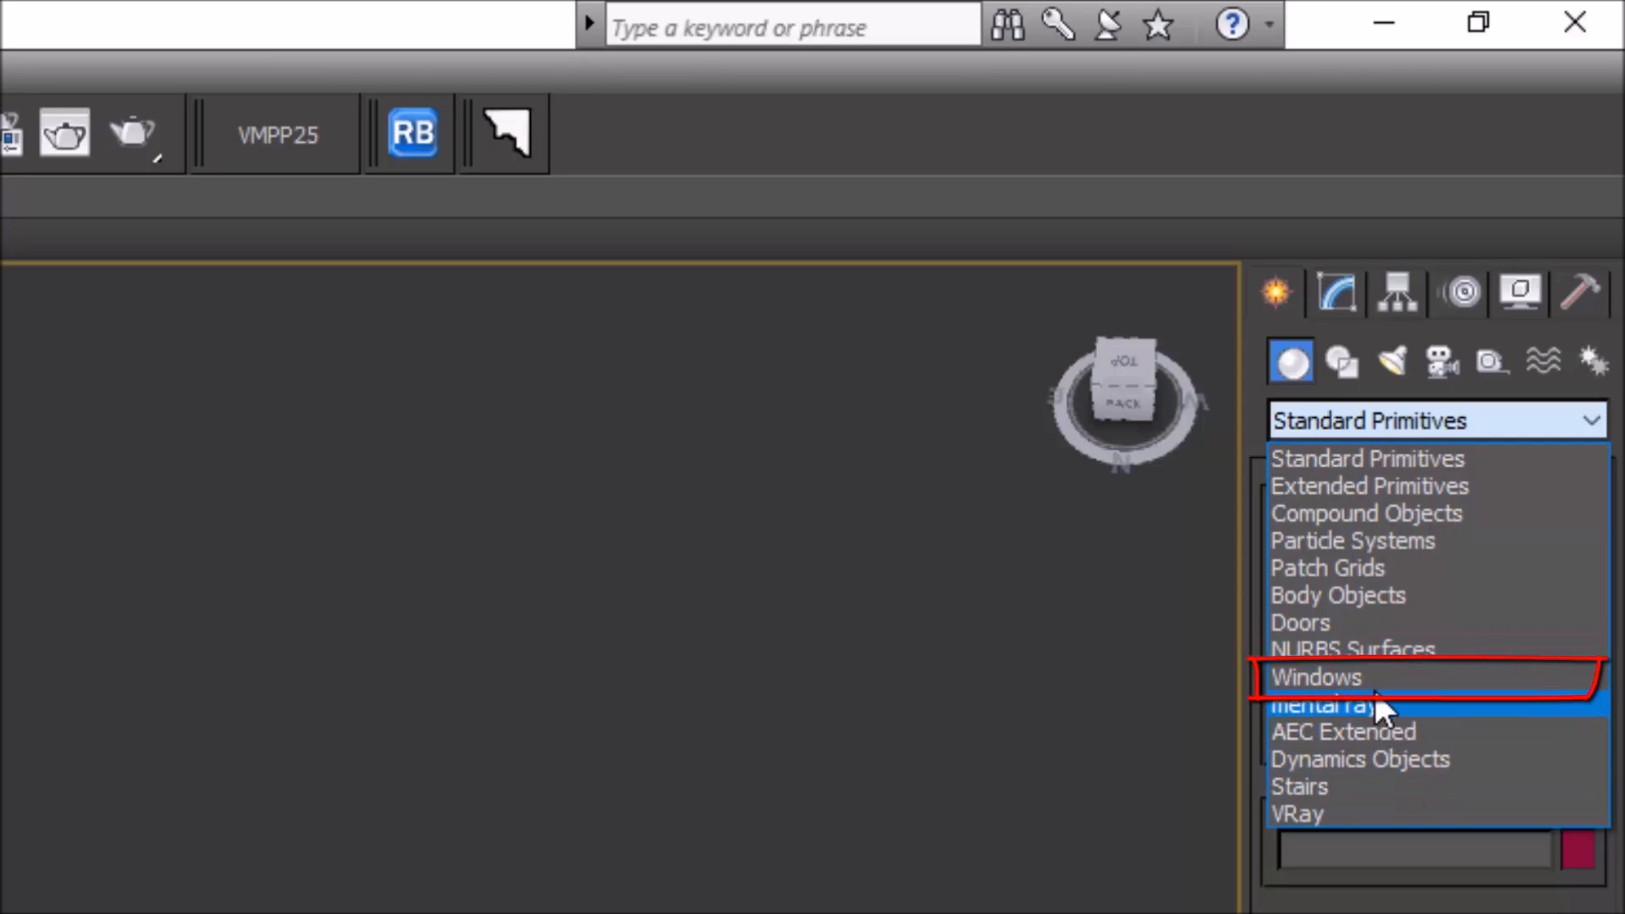
click(1418, 677)
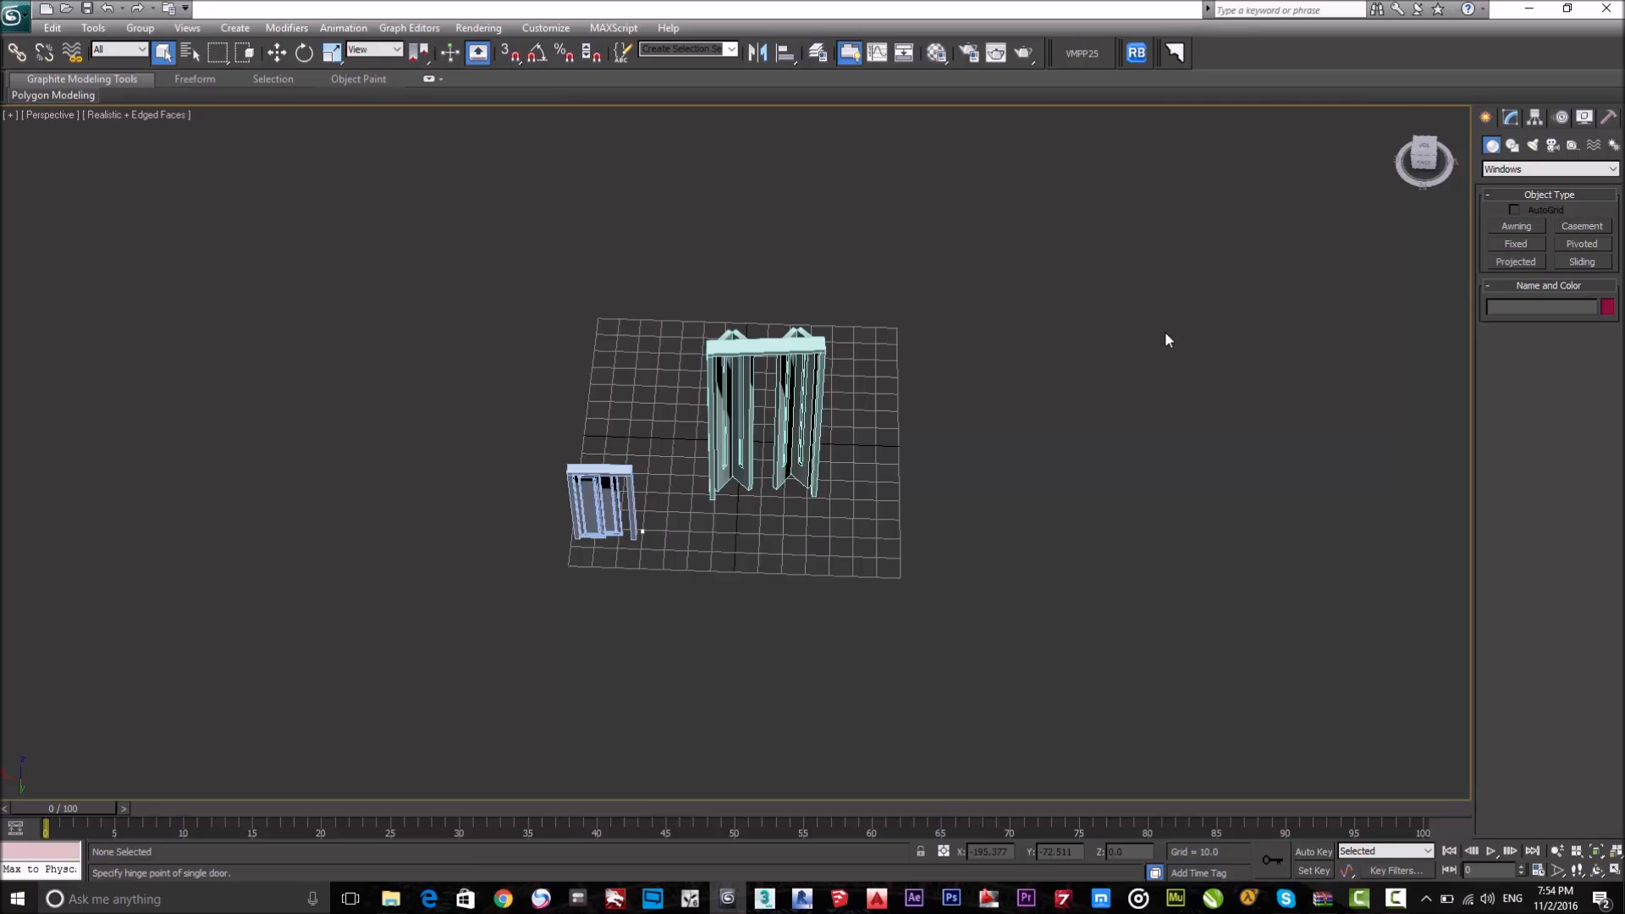
scroll(841, 515, up, 5)
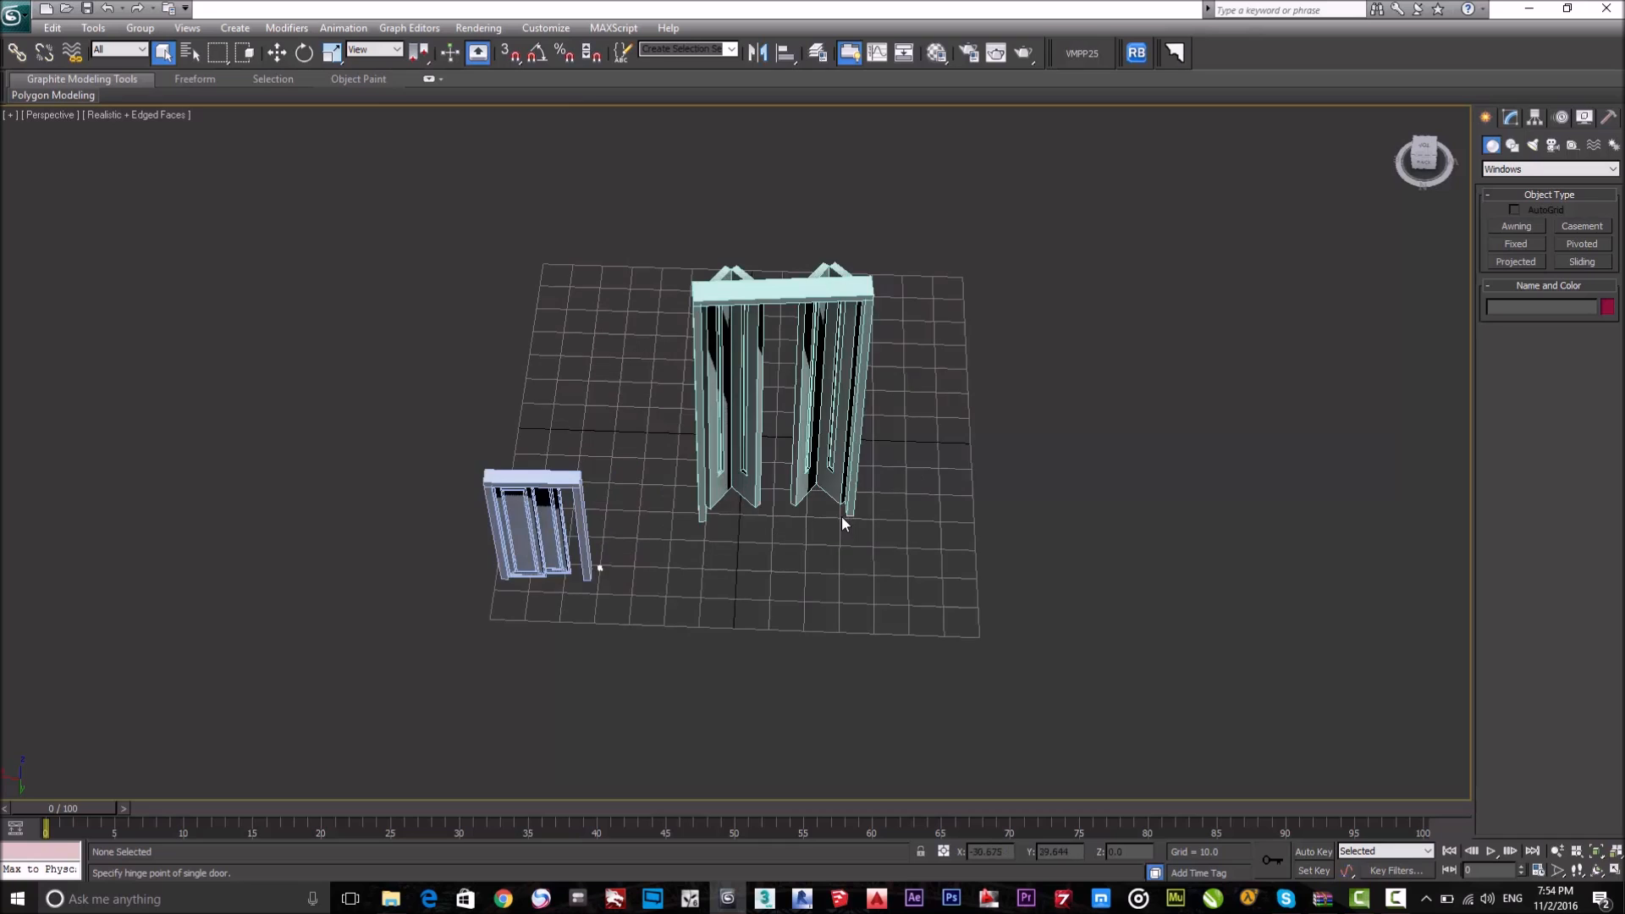
mouse_move(769, 479)
middle_down()
mouse_move(819, 569)
mouse_move(1154, 512)
middle_up()
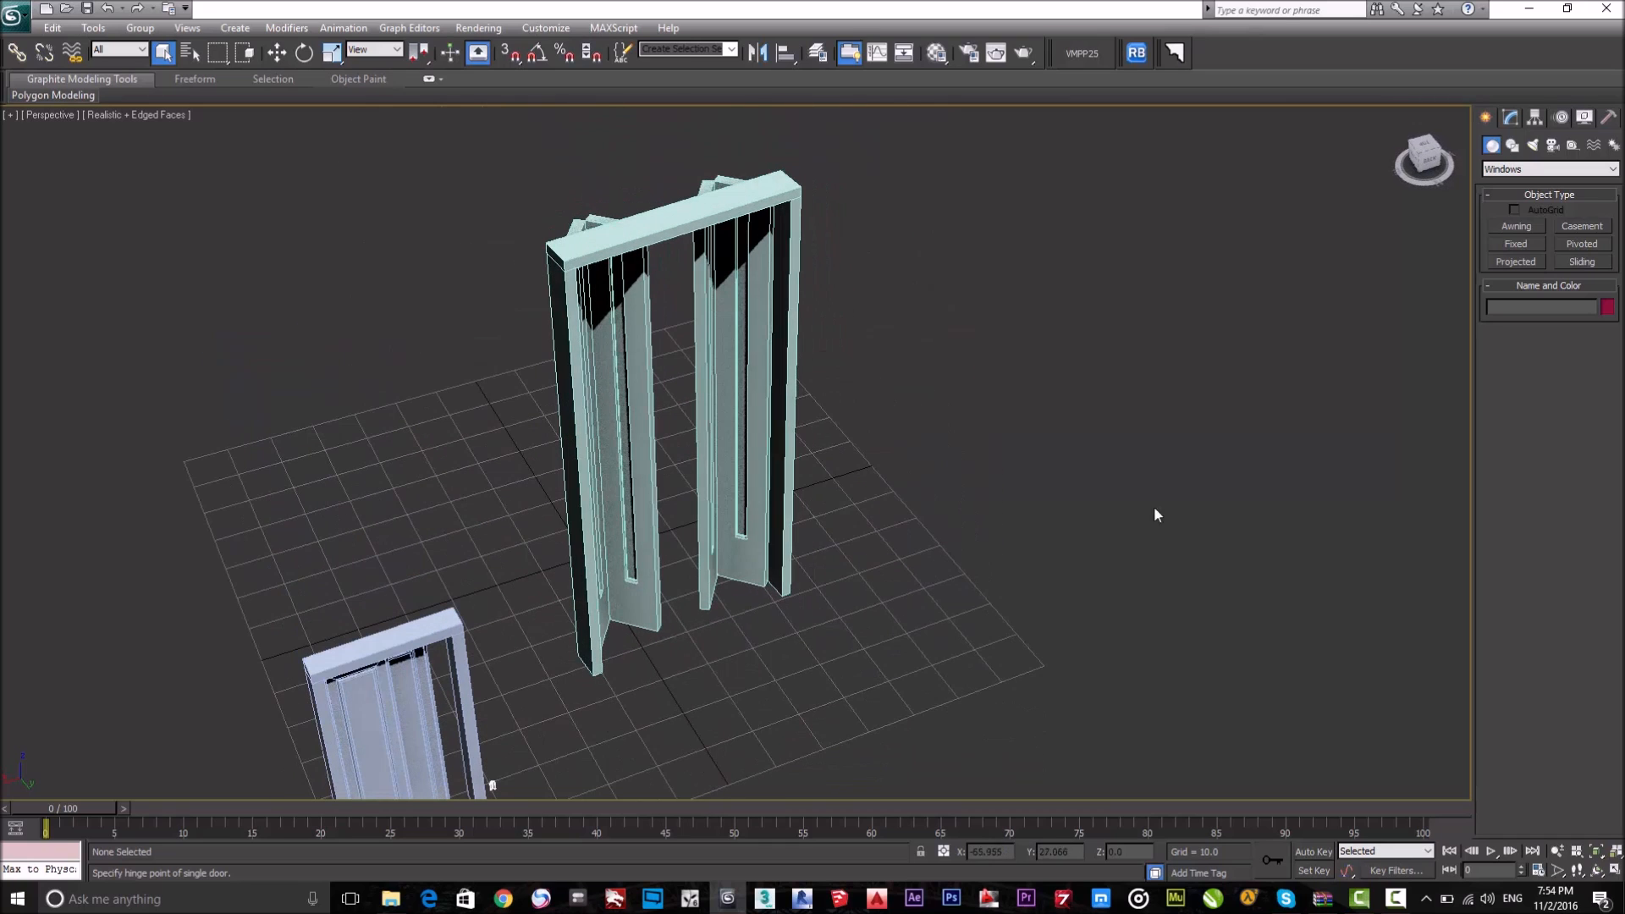
click(1579, 227)
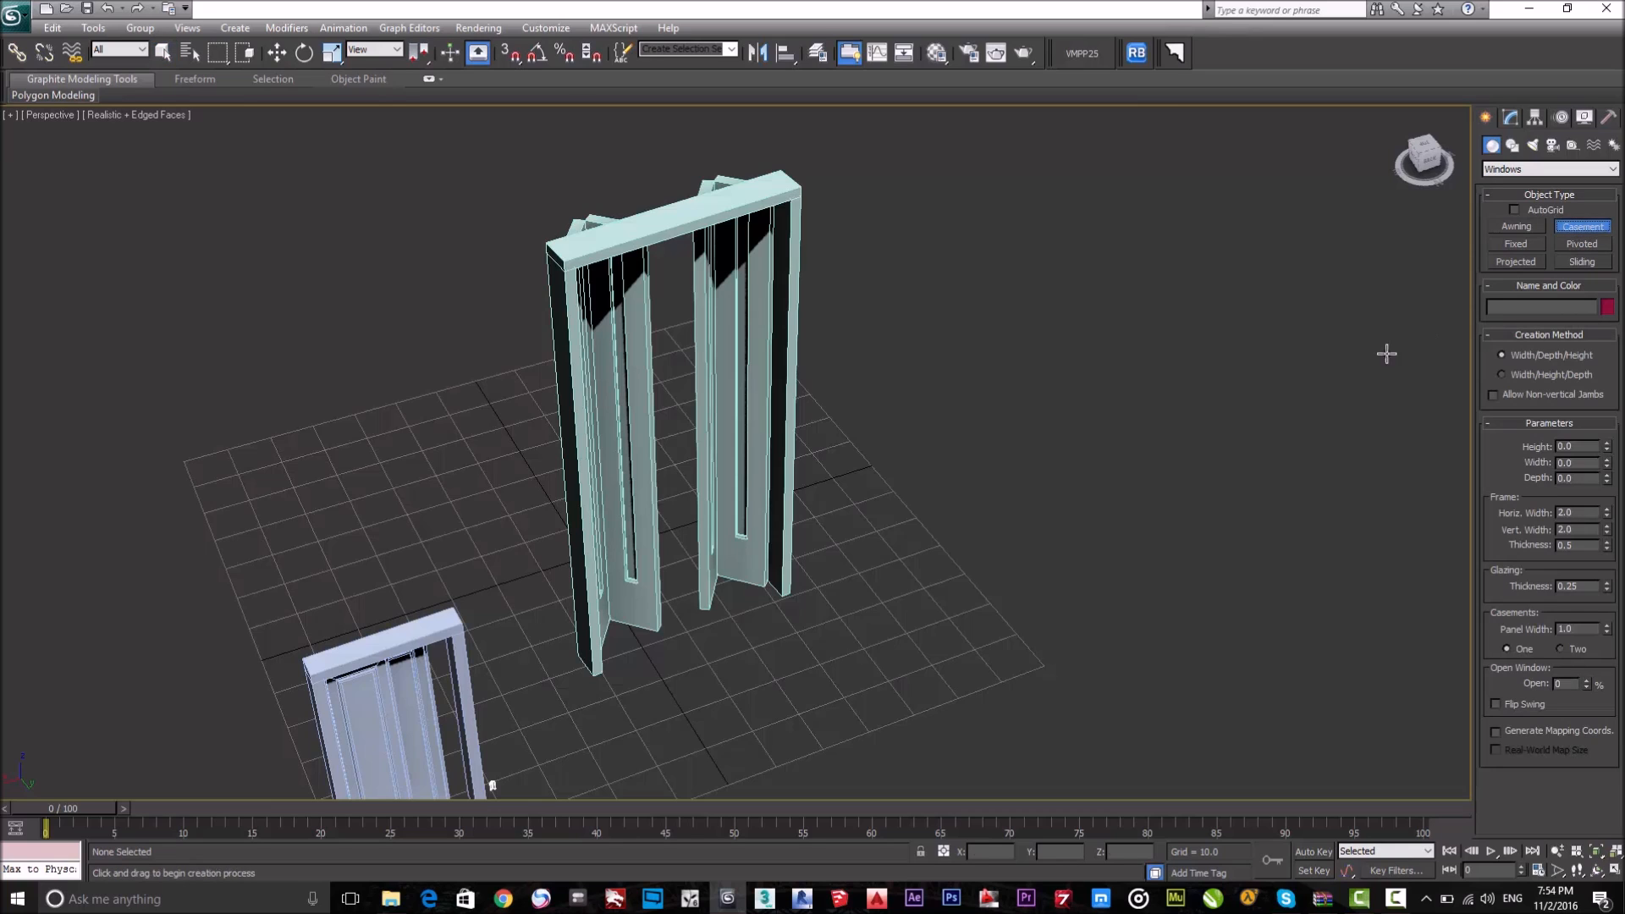
drag(829, 640, 1166, 544)
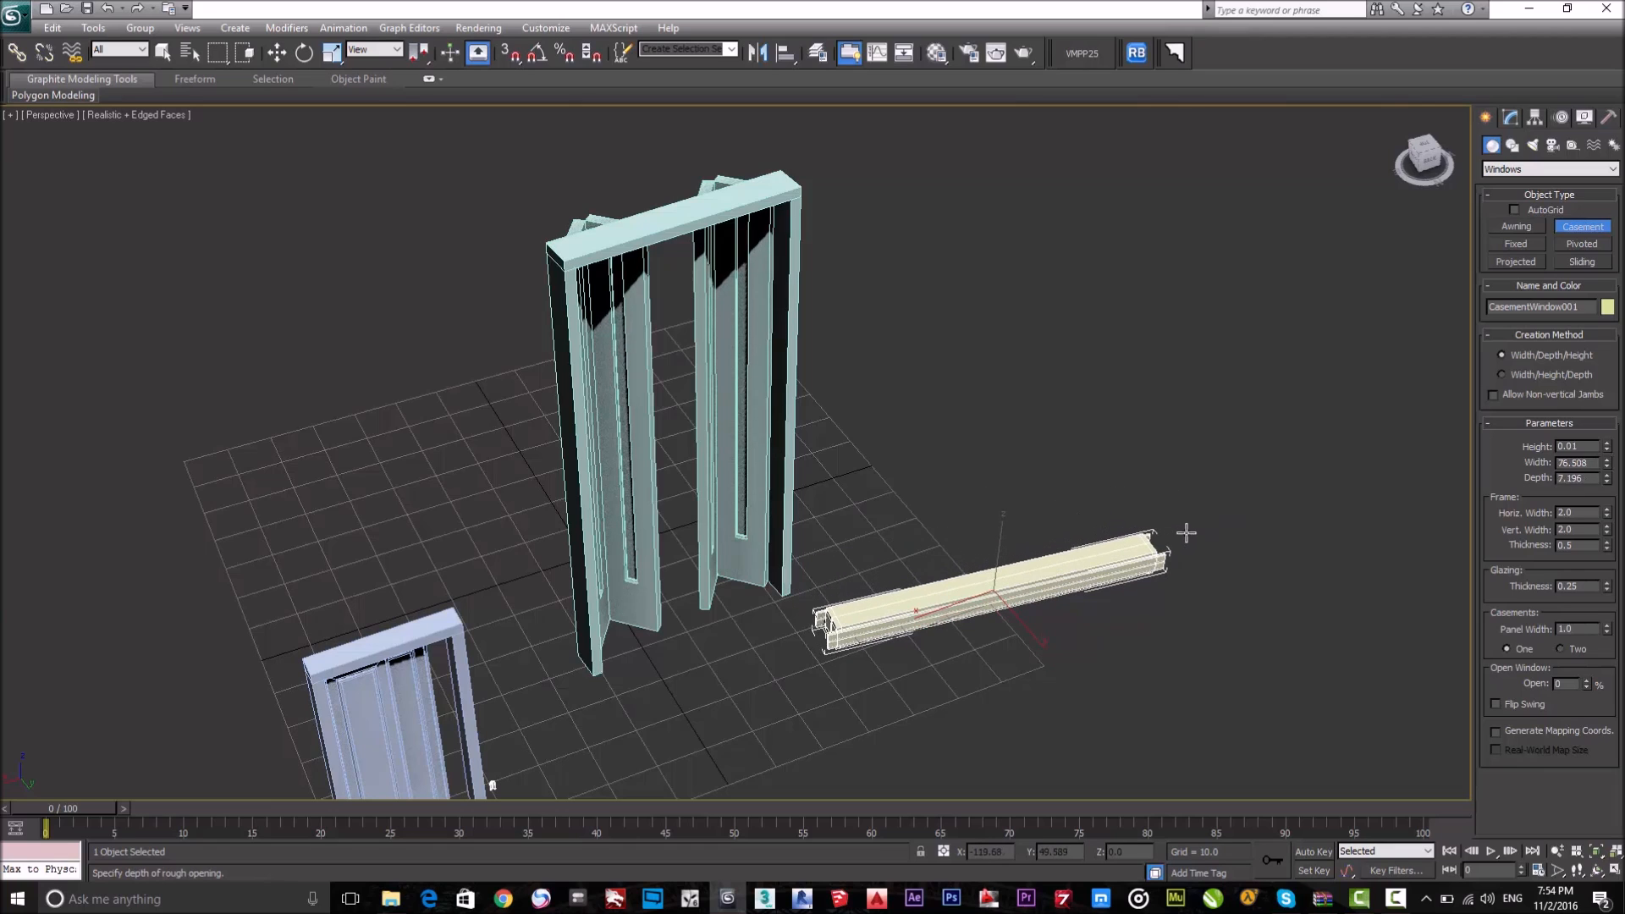
click(1196, 544)
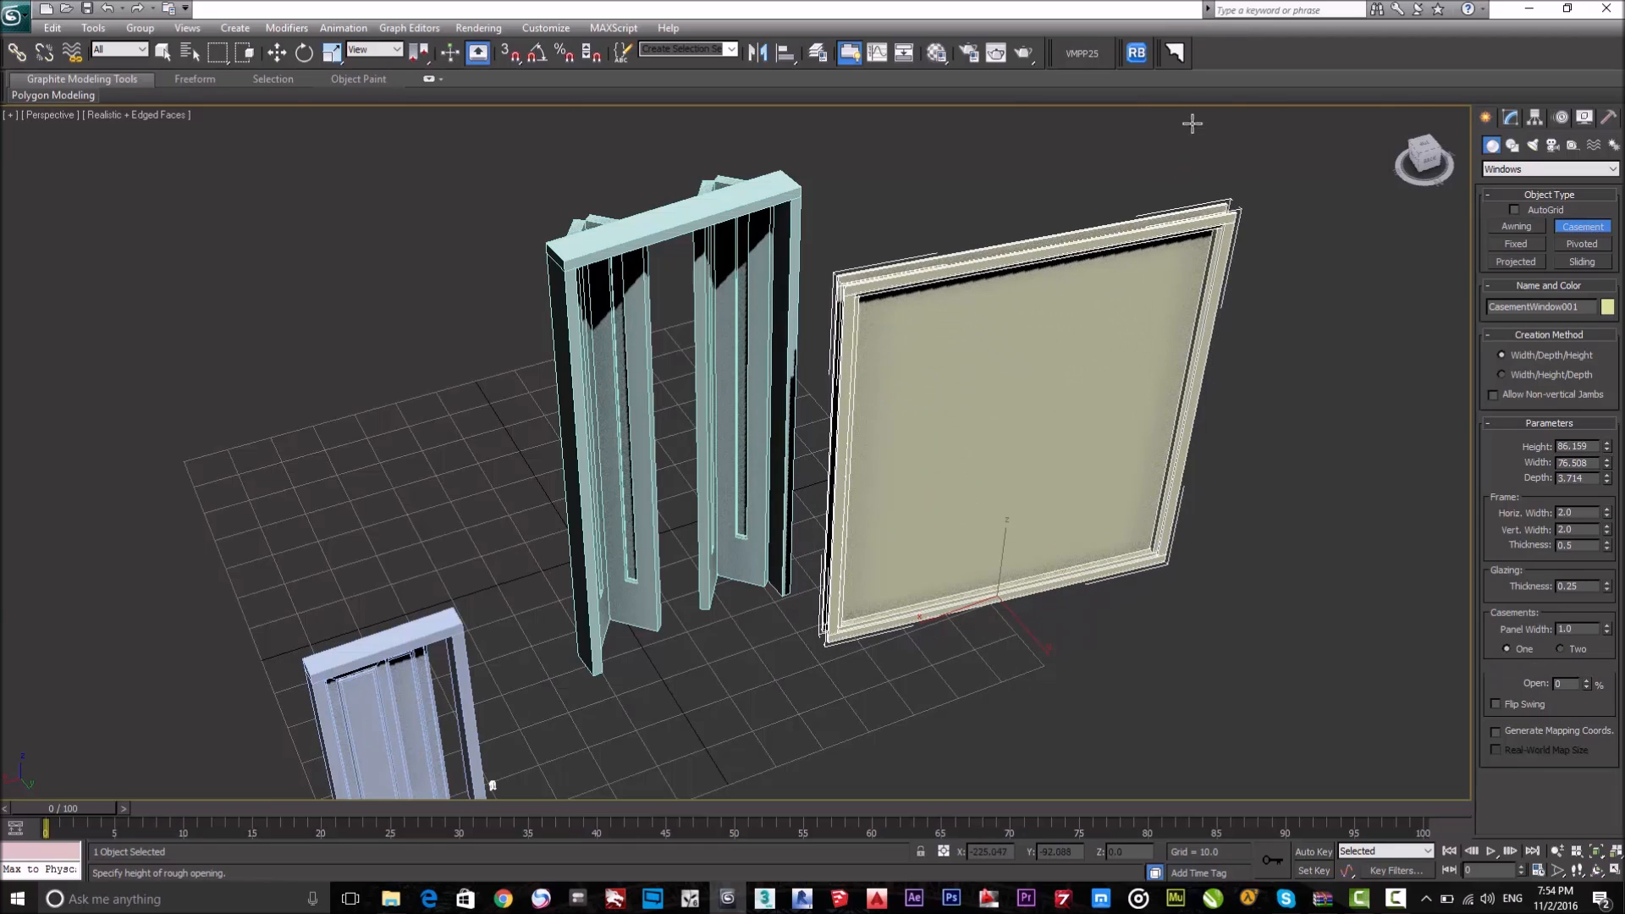
click(1199, 80)
right_click(1148, 401)
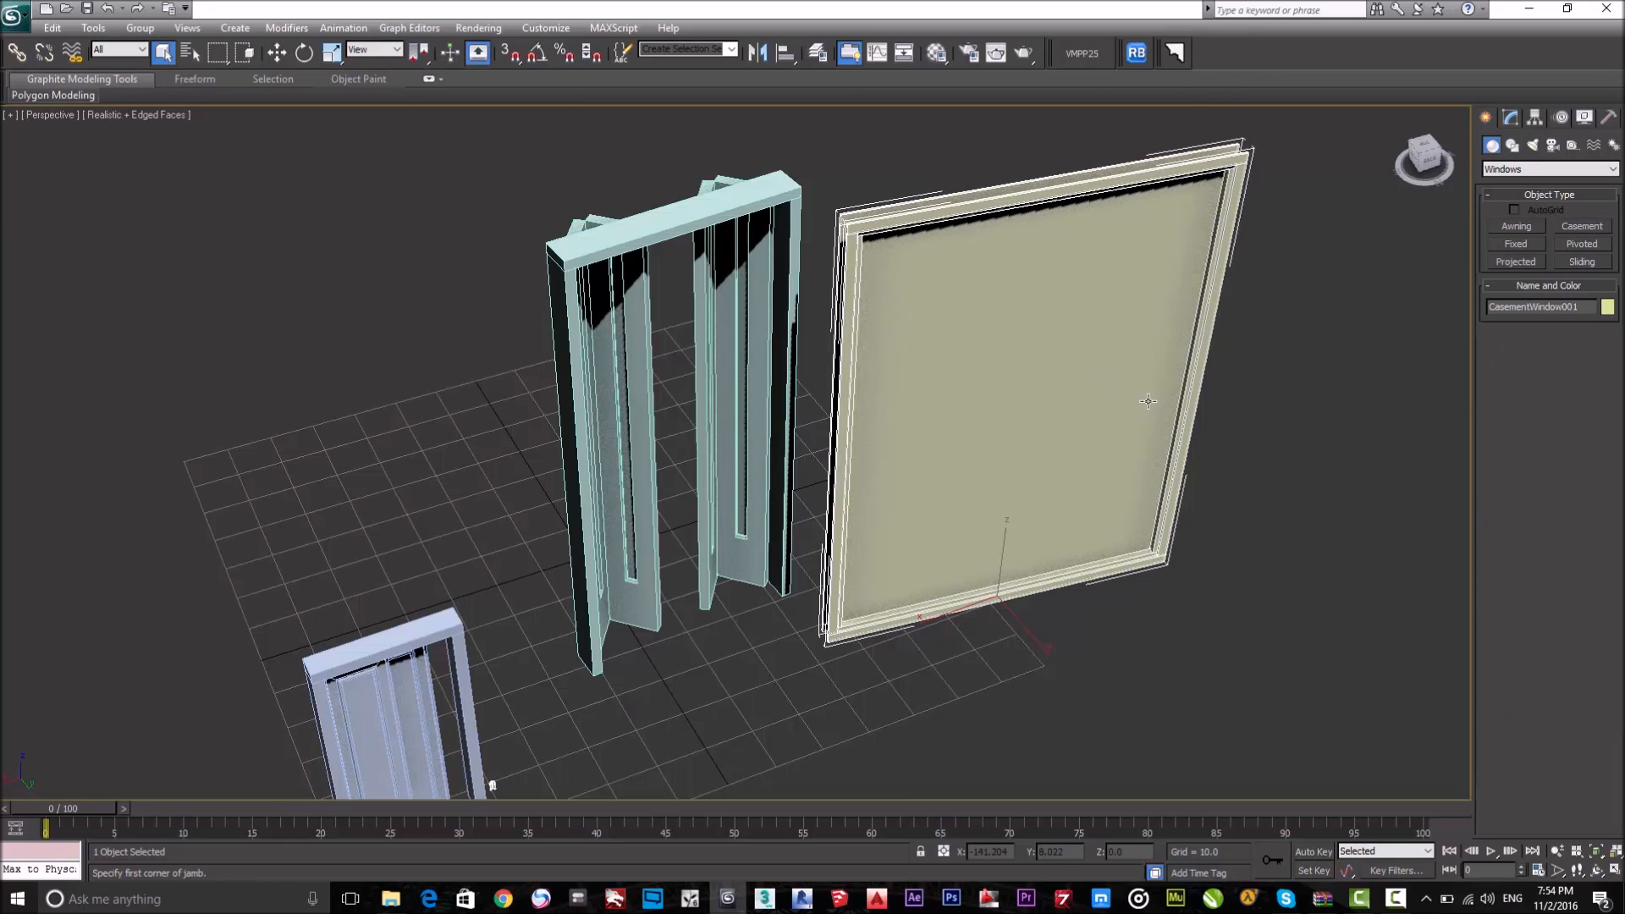
Open the casement window's parameters for editing and try glazing thicknesses of 0.38 and 0.12.
alt+middle_drag(1113, 400, 931, 419)
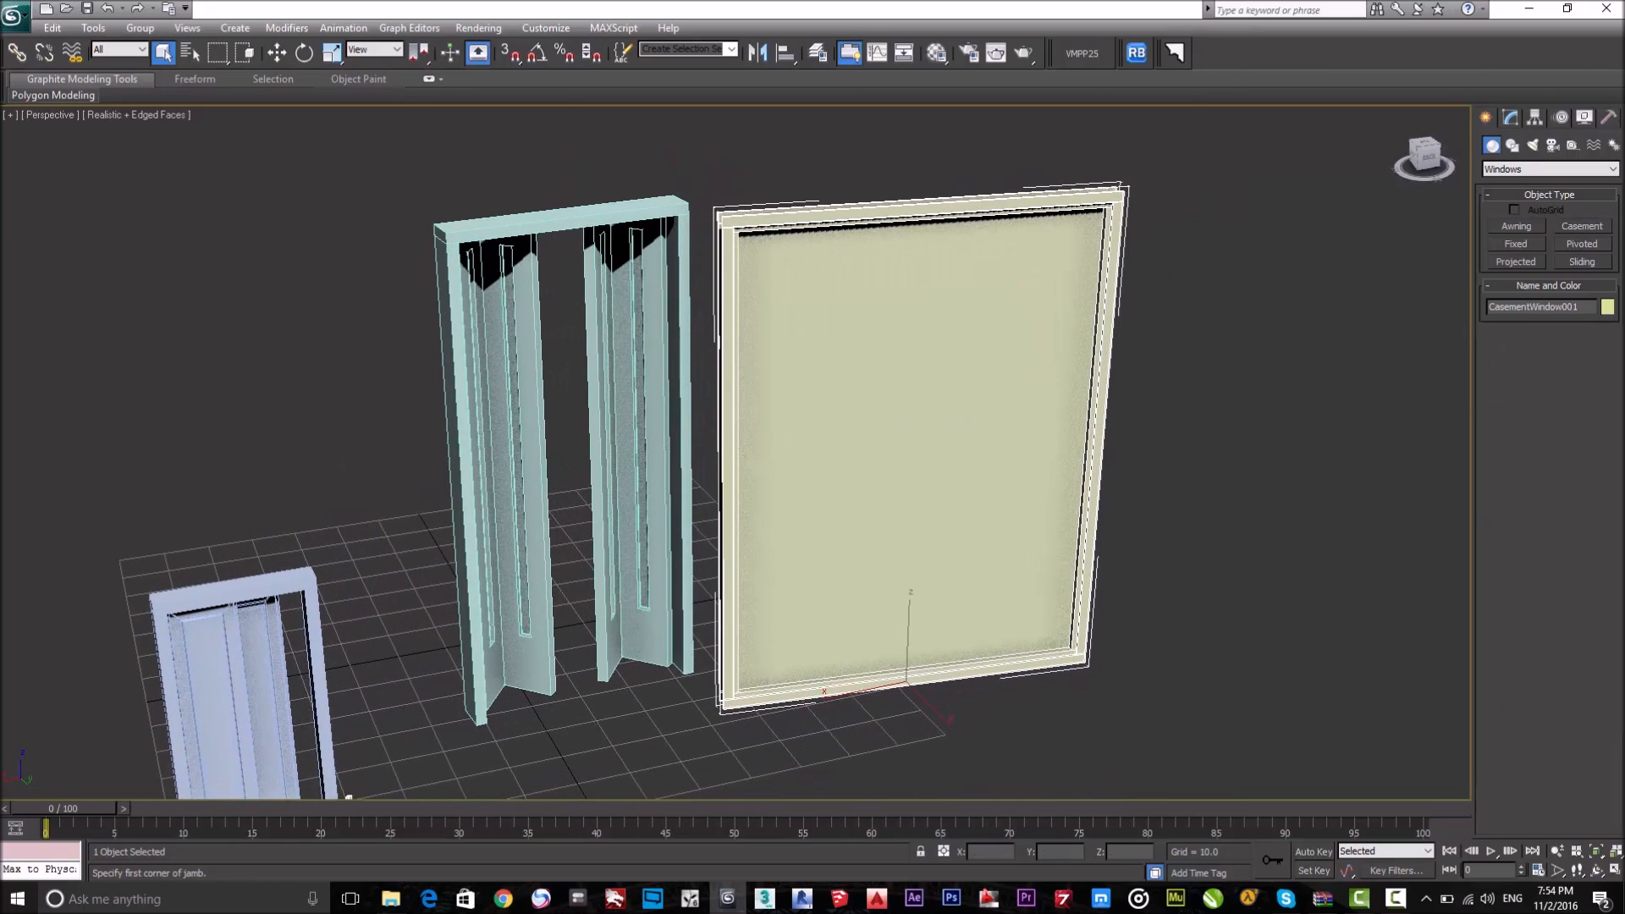
click(1511, 119)
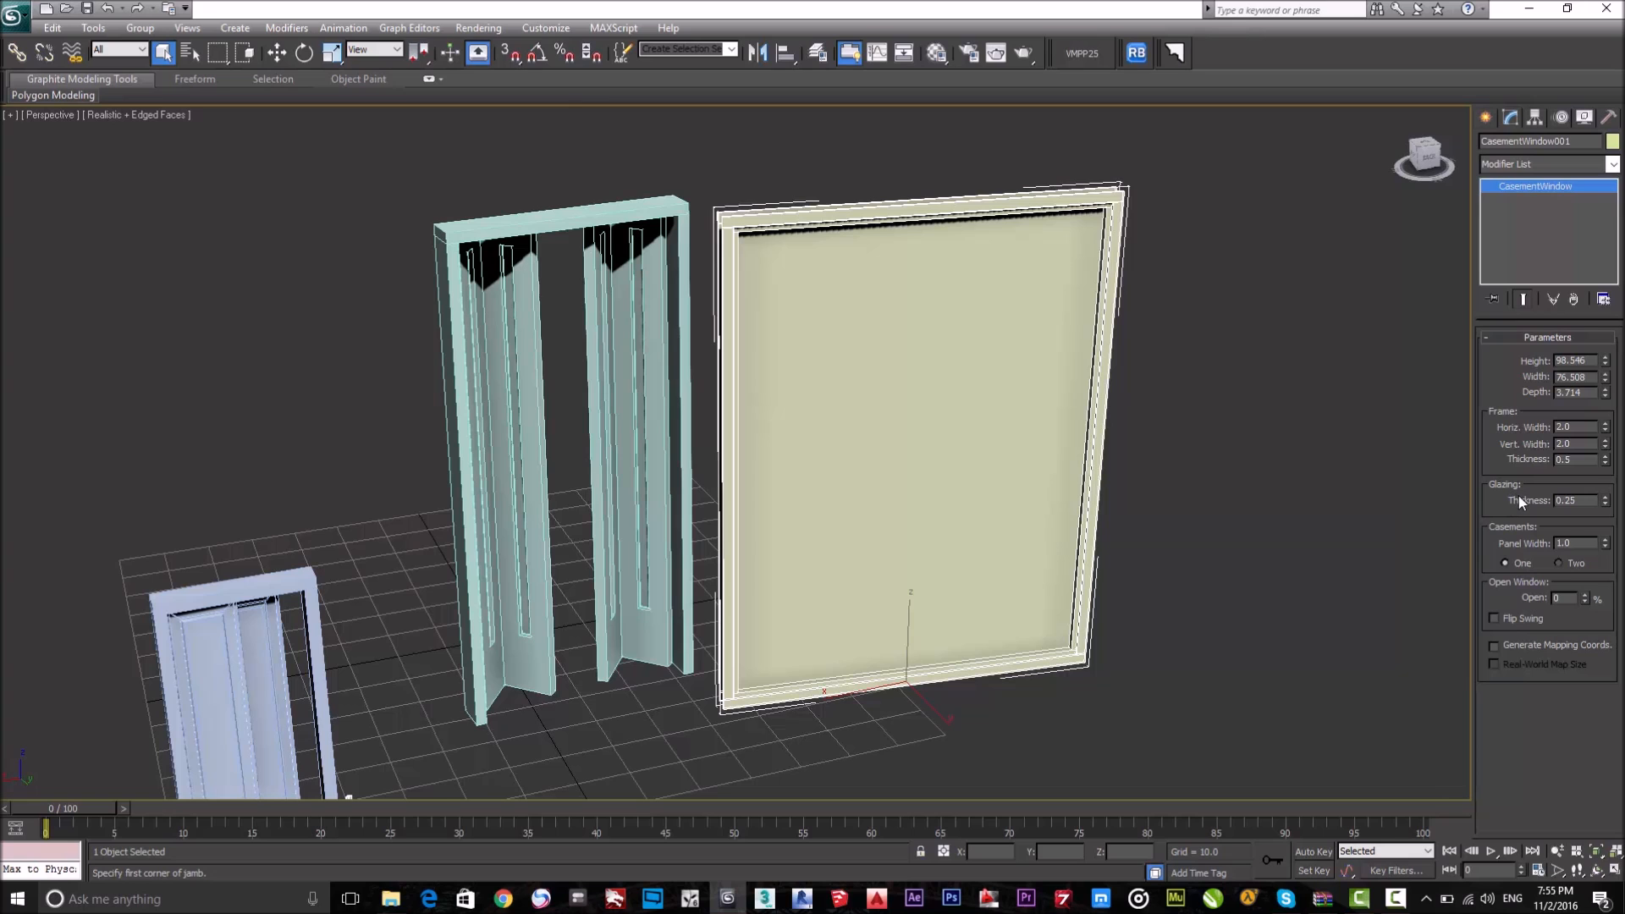
alt+middle_drag(843, 329, 796, 319)
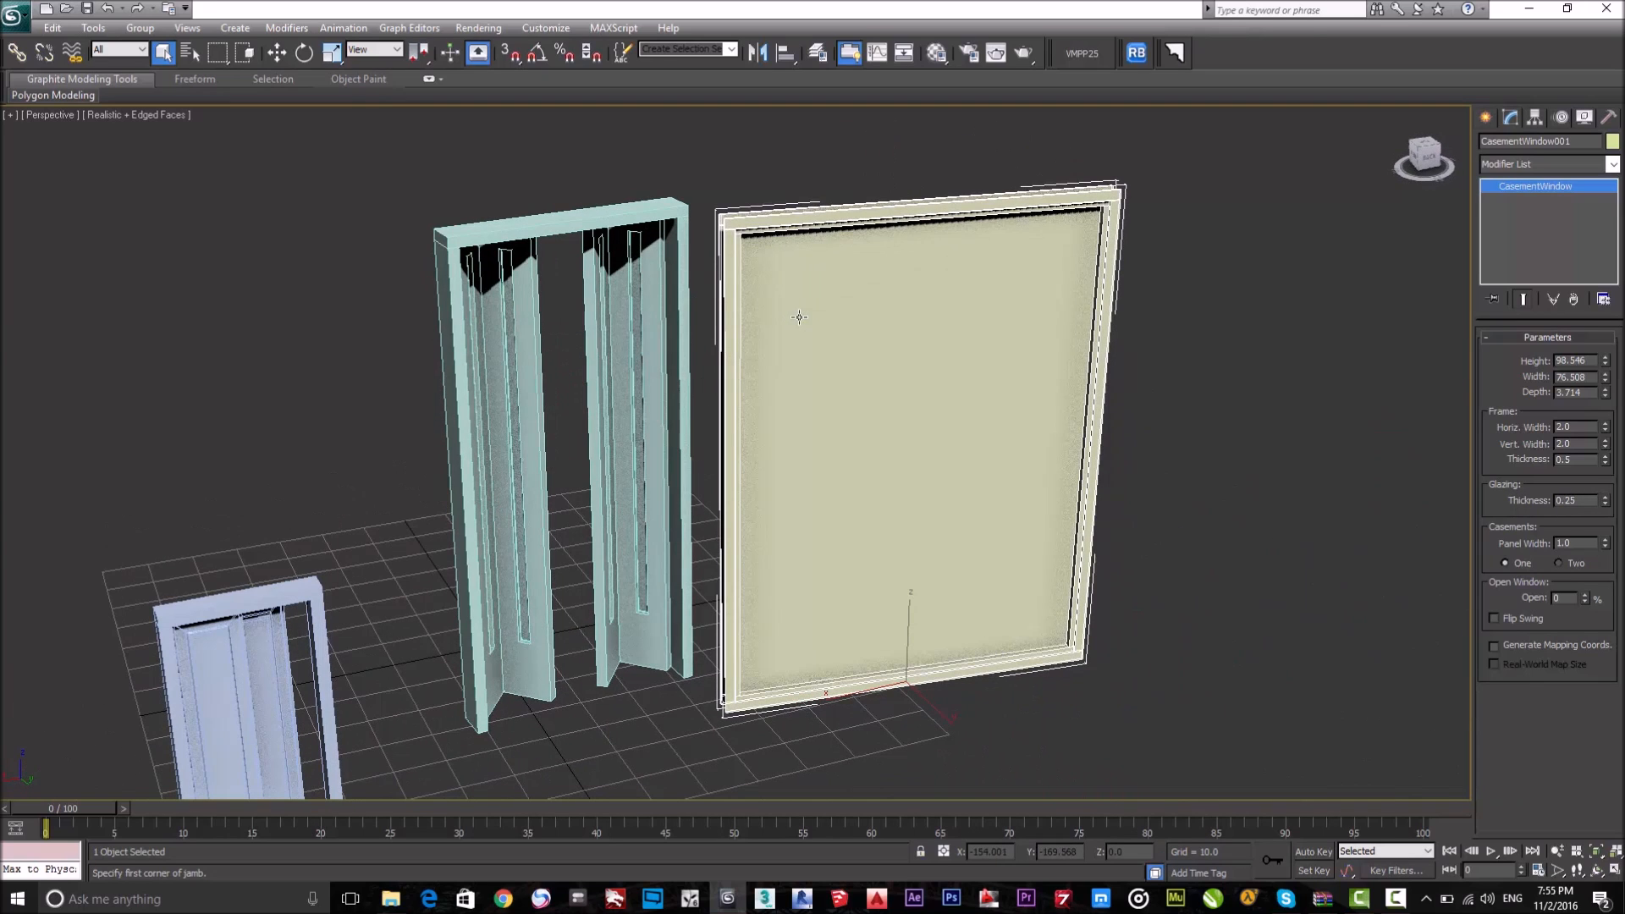
drag(1606, 502, 1541, 593)
mouse_move(1623, 507)
mouse_down()
mouse_move(1622, 448)
mouse_move(1623, 468)
mouse_up()
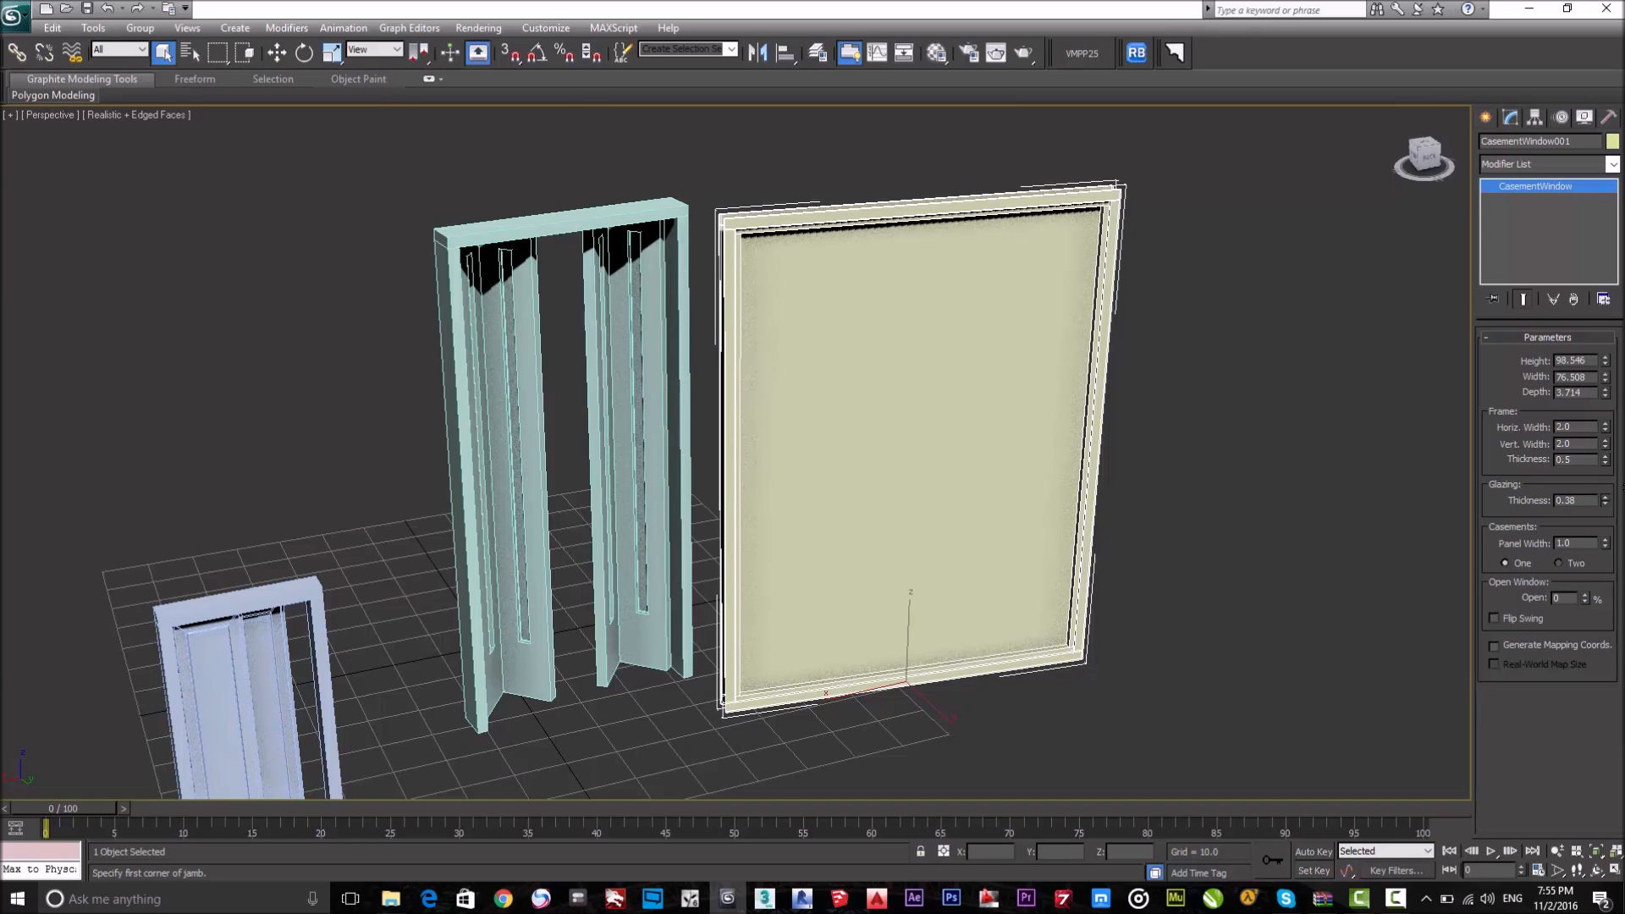
drag(1606, 488, 1606, 500)
scroll(872, 333, down, 2)
scroll(899, 348, up, 2)
scroll(1032, 413, down, 3)
scroll(1032, 413, up, 3)
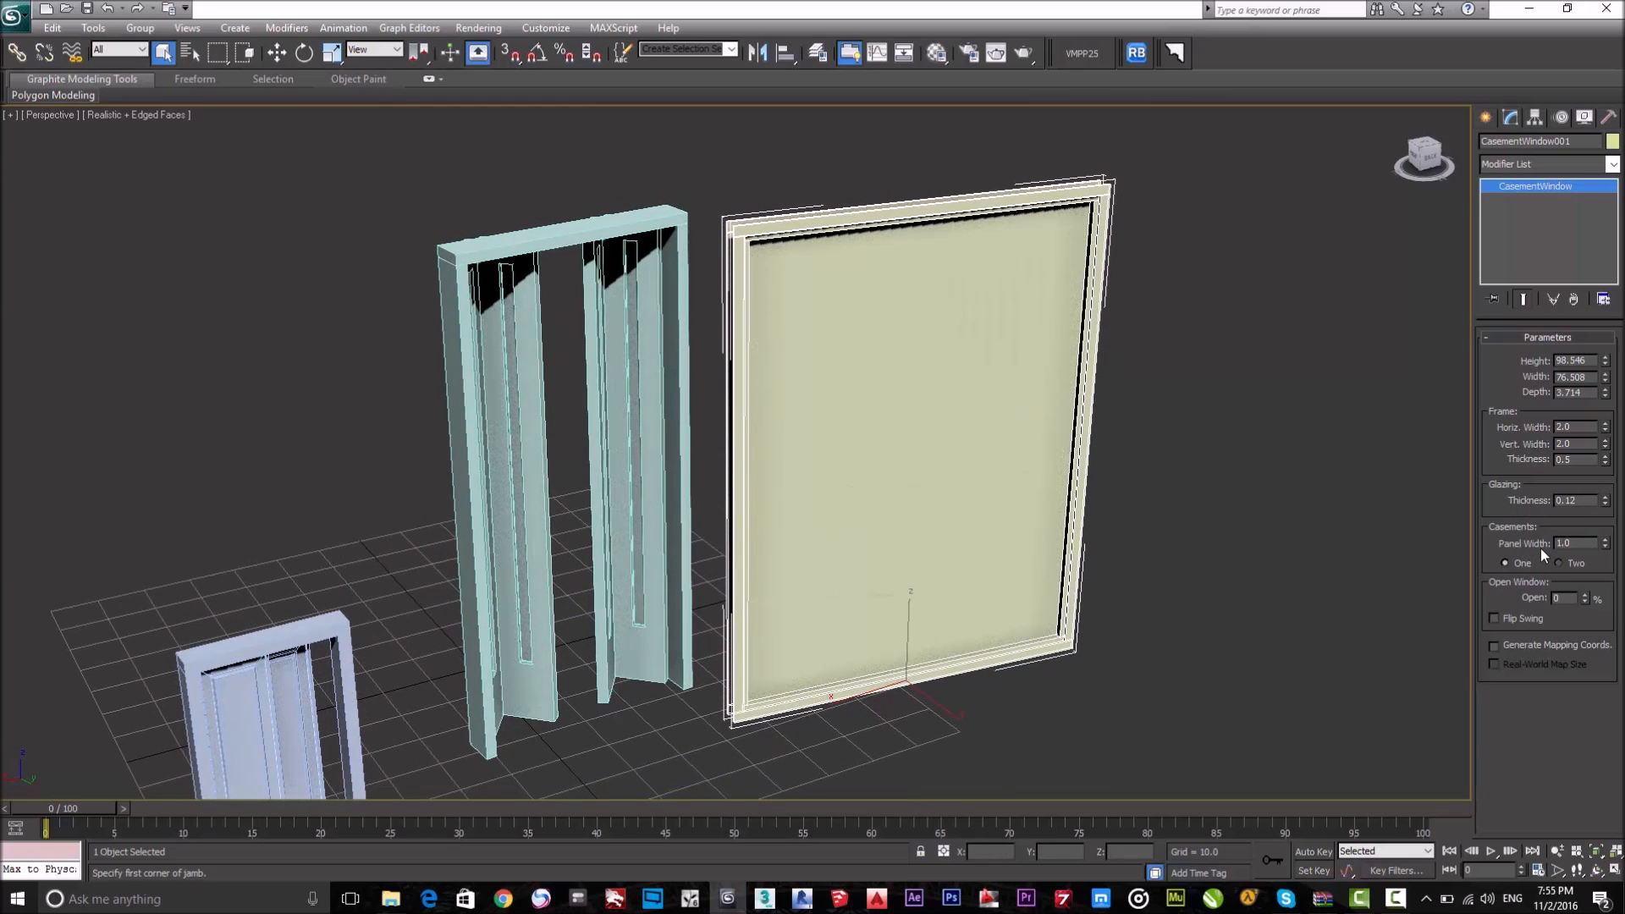
Set the casement window's panel width to 1.166 and its glazing thickness to 0.
drag(1604, 546, 1584, 277)
drag(1570, 33, 1586, 499)
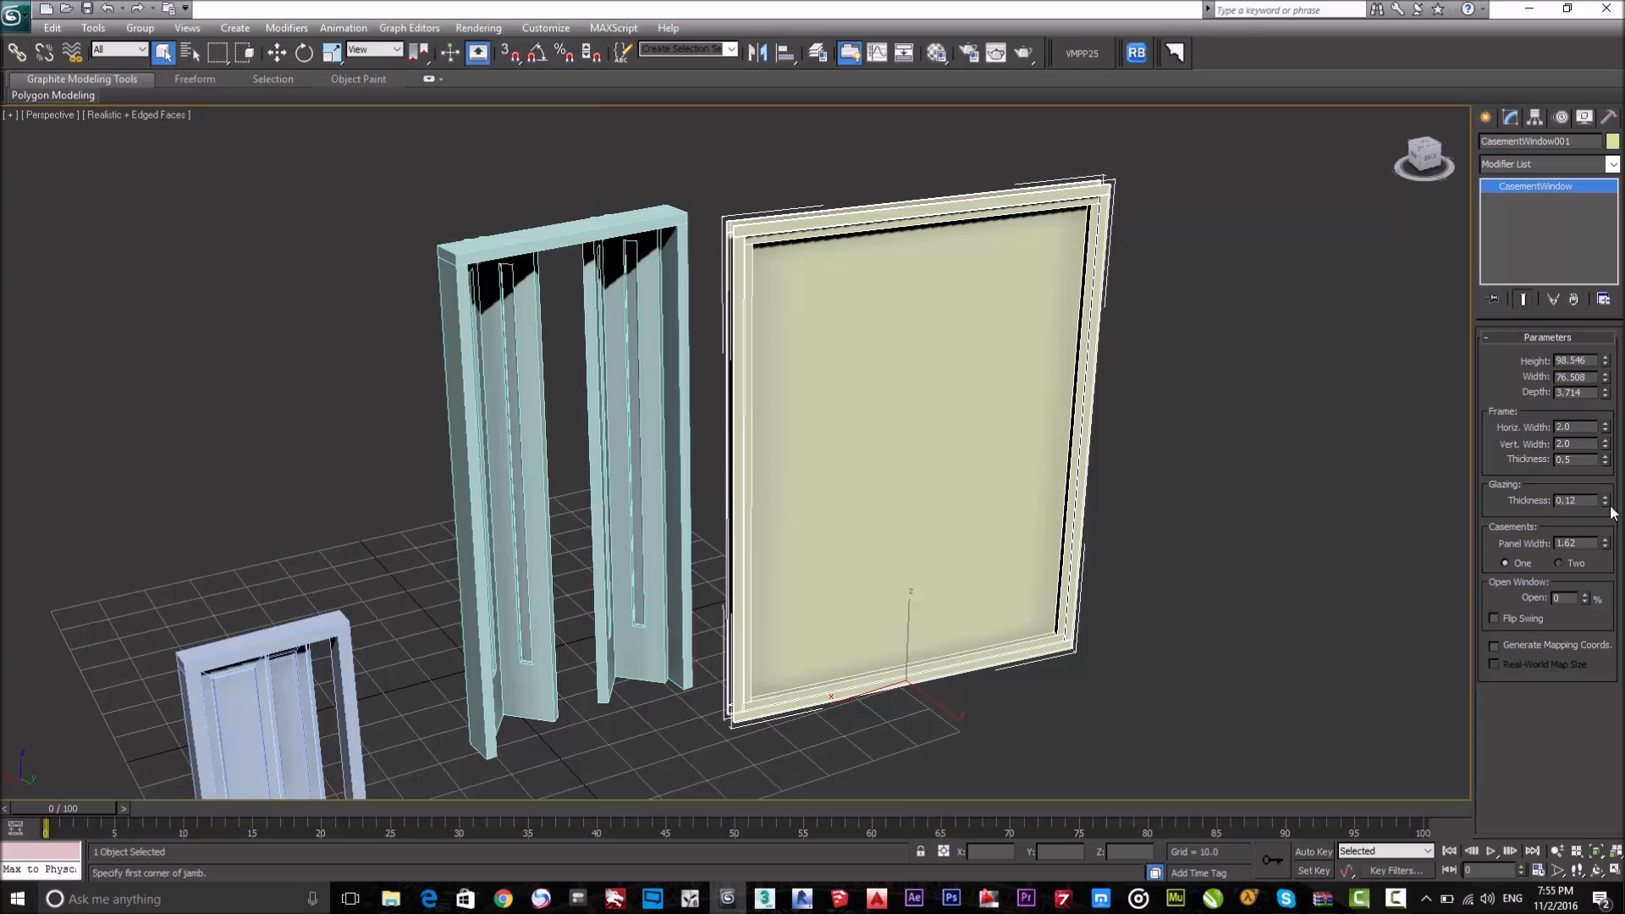
drag(1603, 503, 1596, 567)
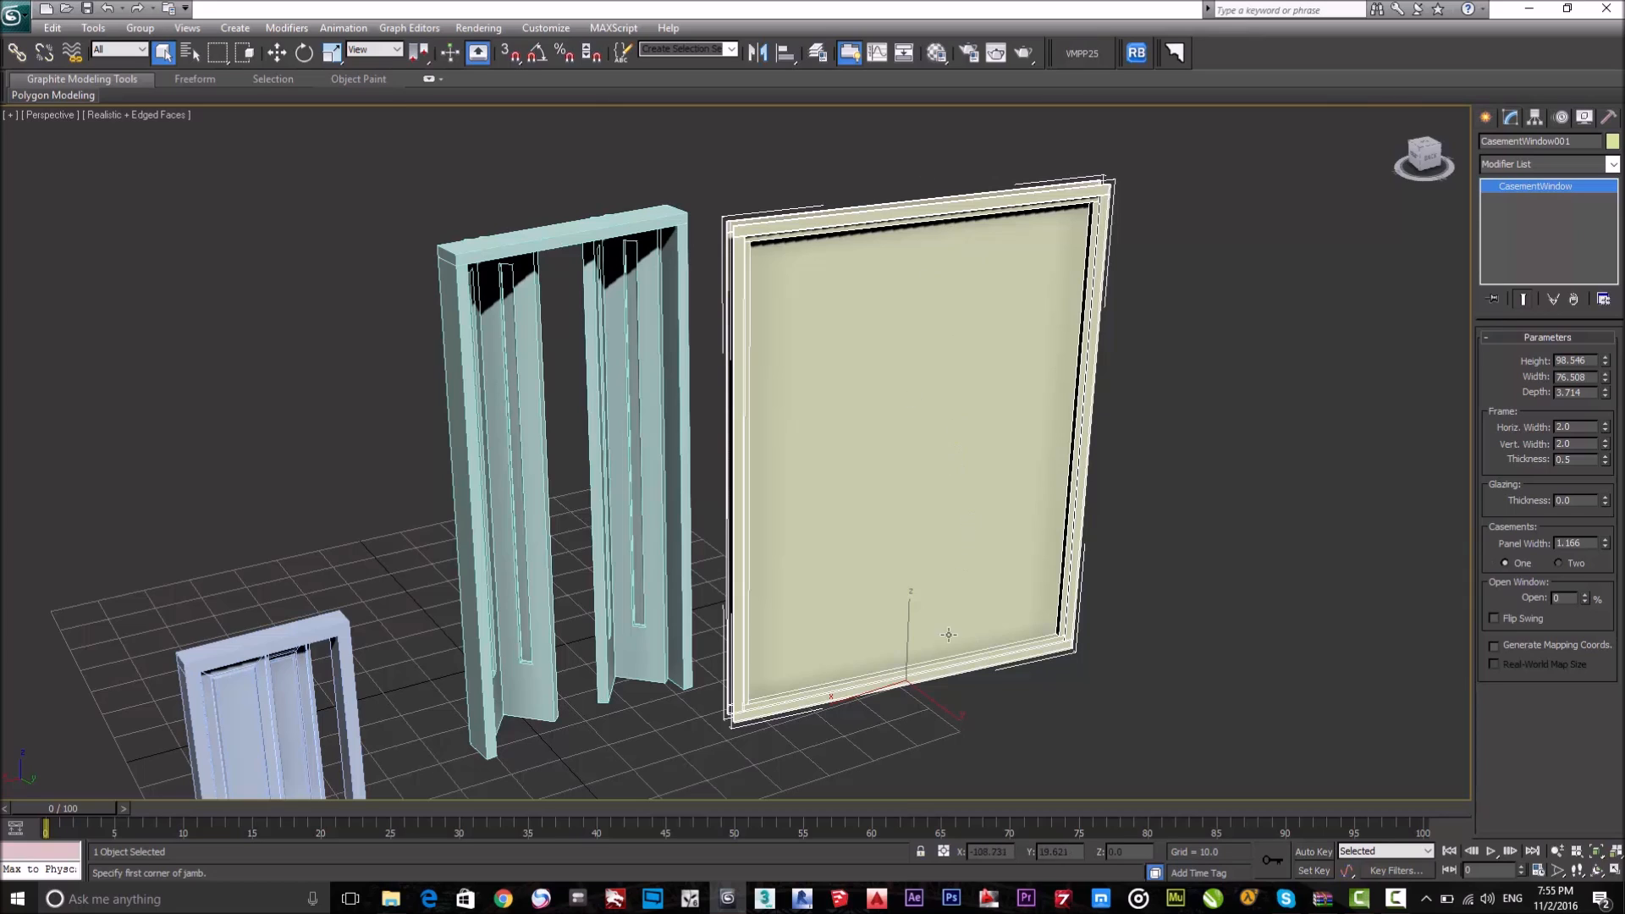
Give the casement window two casements, opened 45% with Flip Swing enabled.
click(1558, 564)
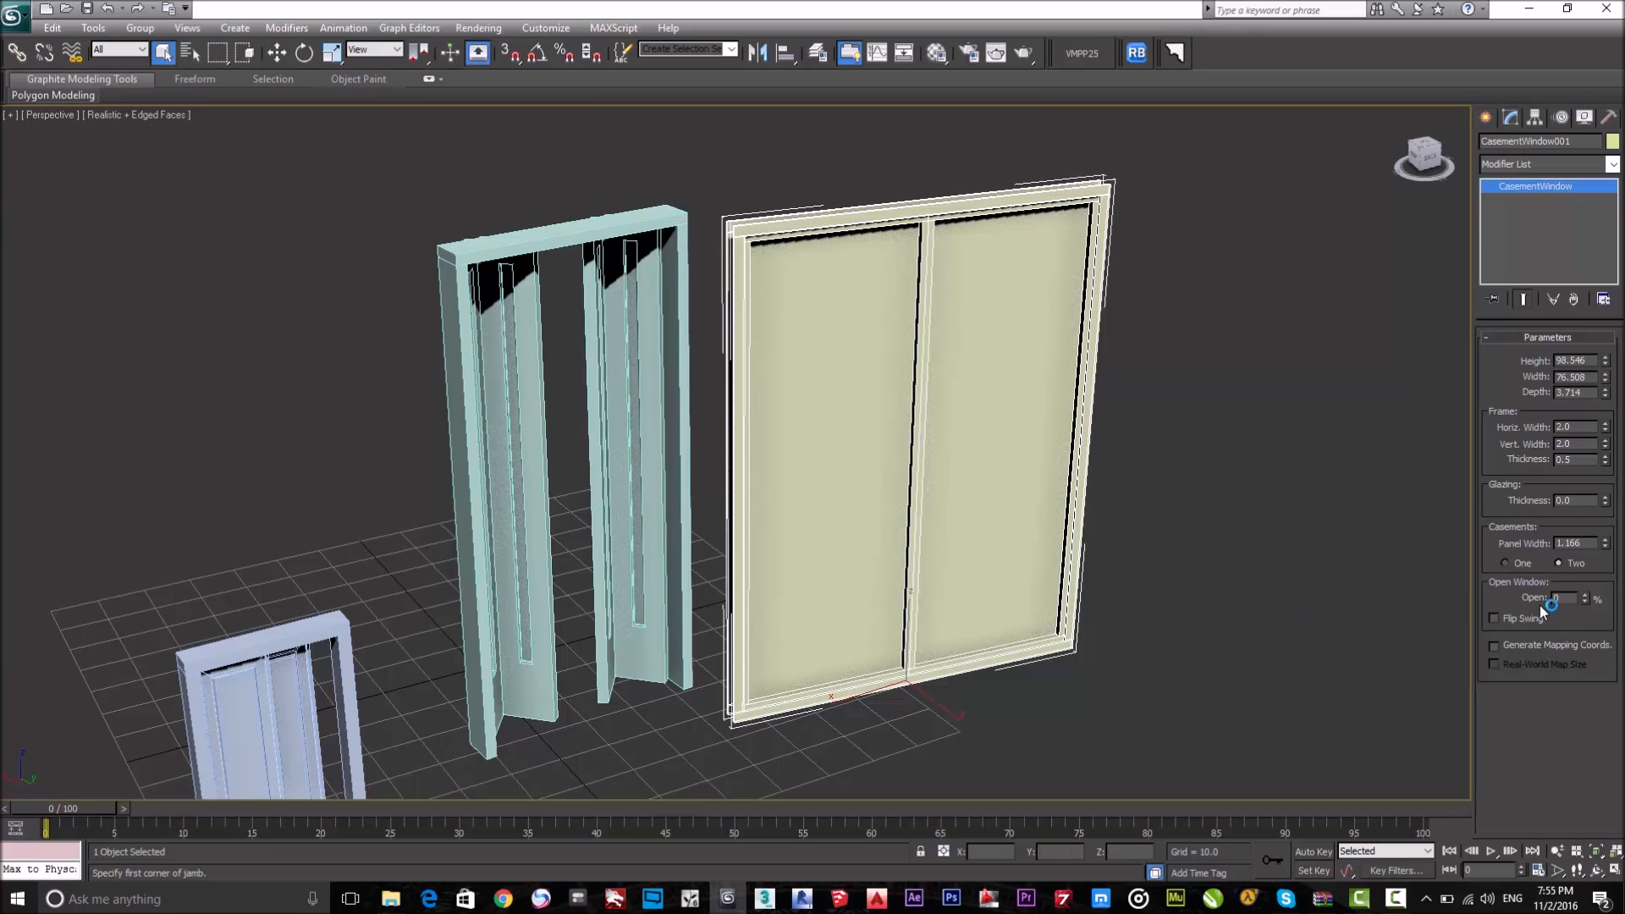
drag(1585, 597, 1620, 678)
drag(1618, 624, 1591, 601)
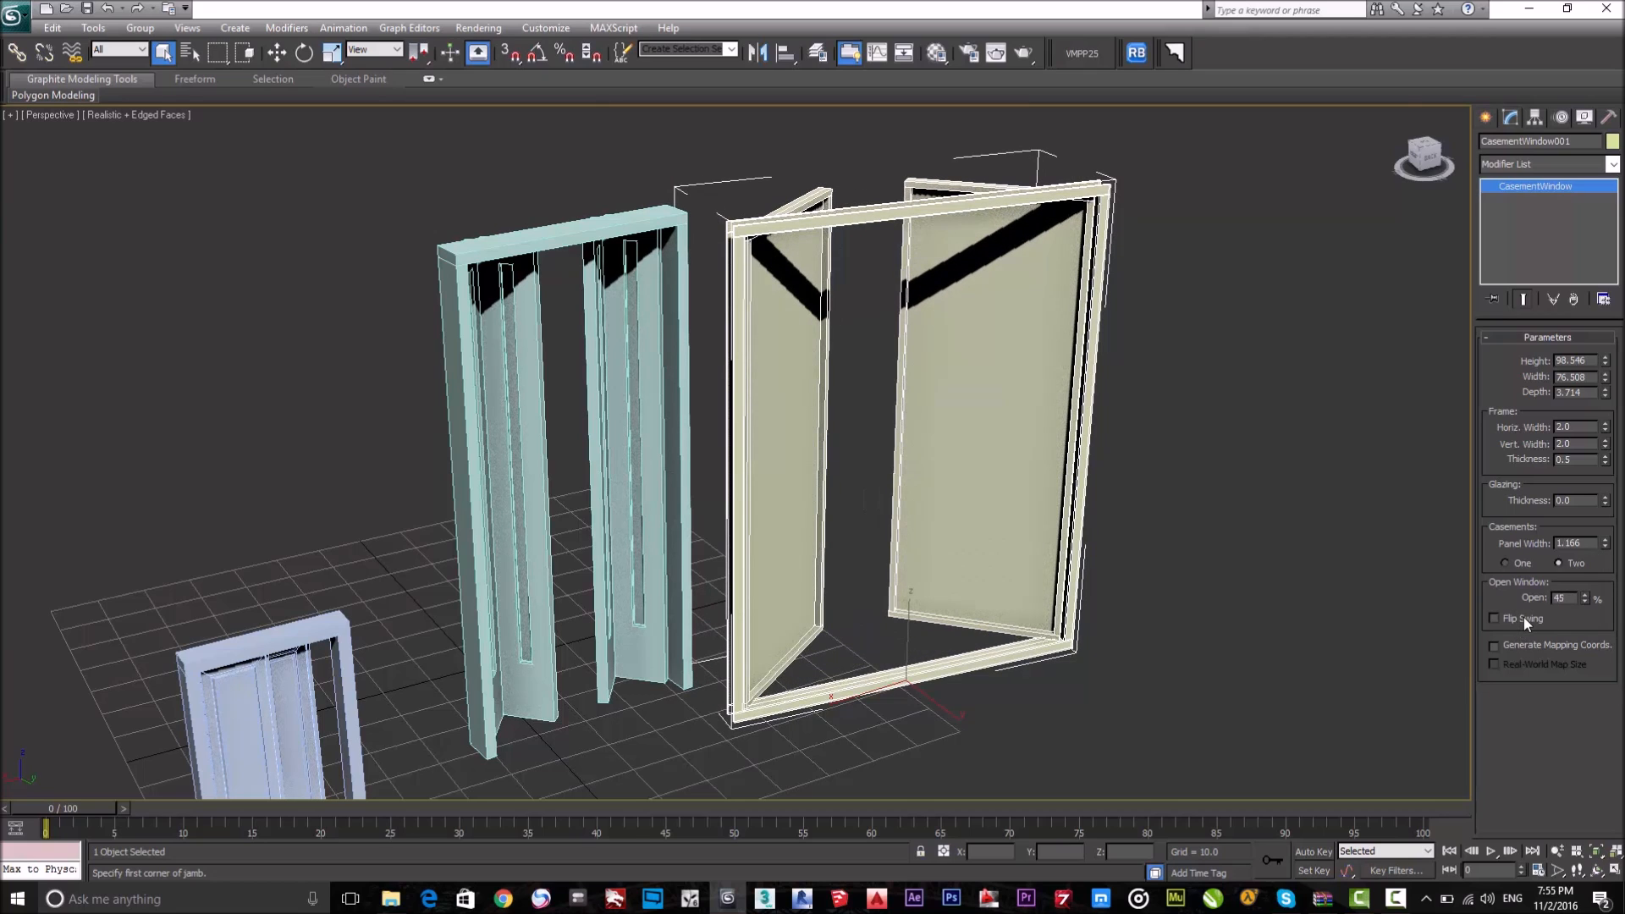
click(1523, 622)
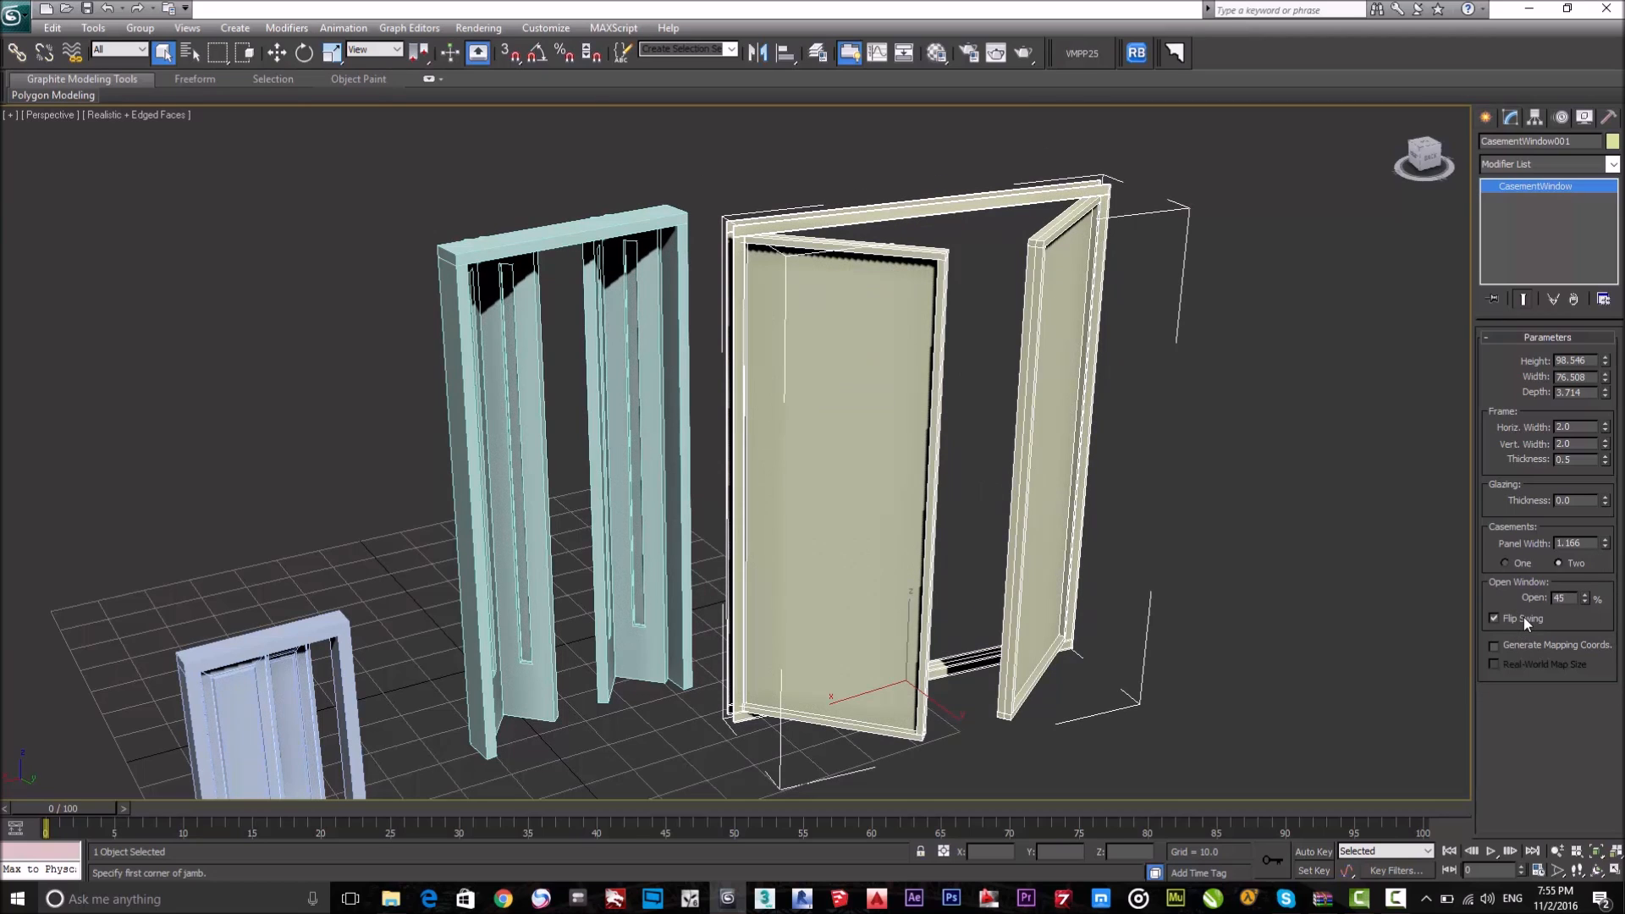
Create an awning window about 126.2 wide, 6.5 deep and 120.9 high in front of the casement window.
click(1486, 117)
scroll(968, 297, down, 3)
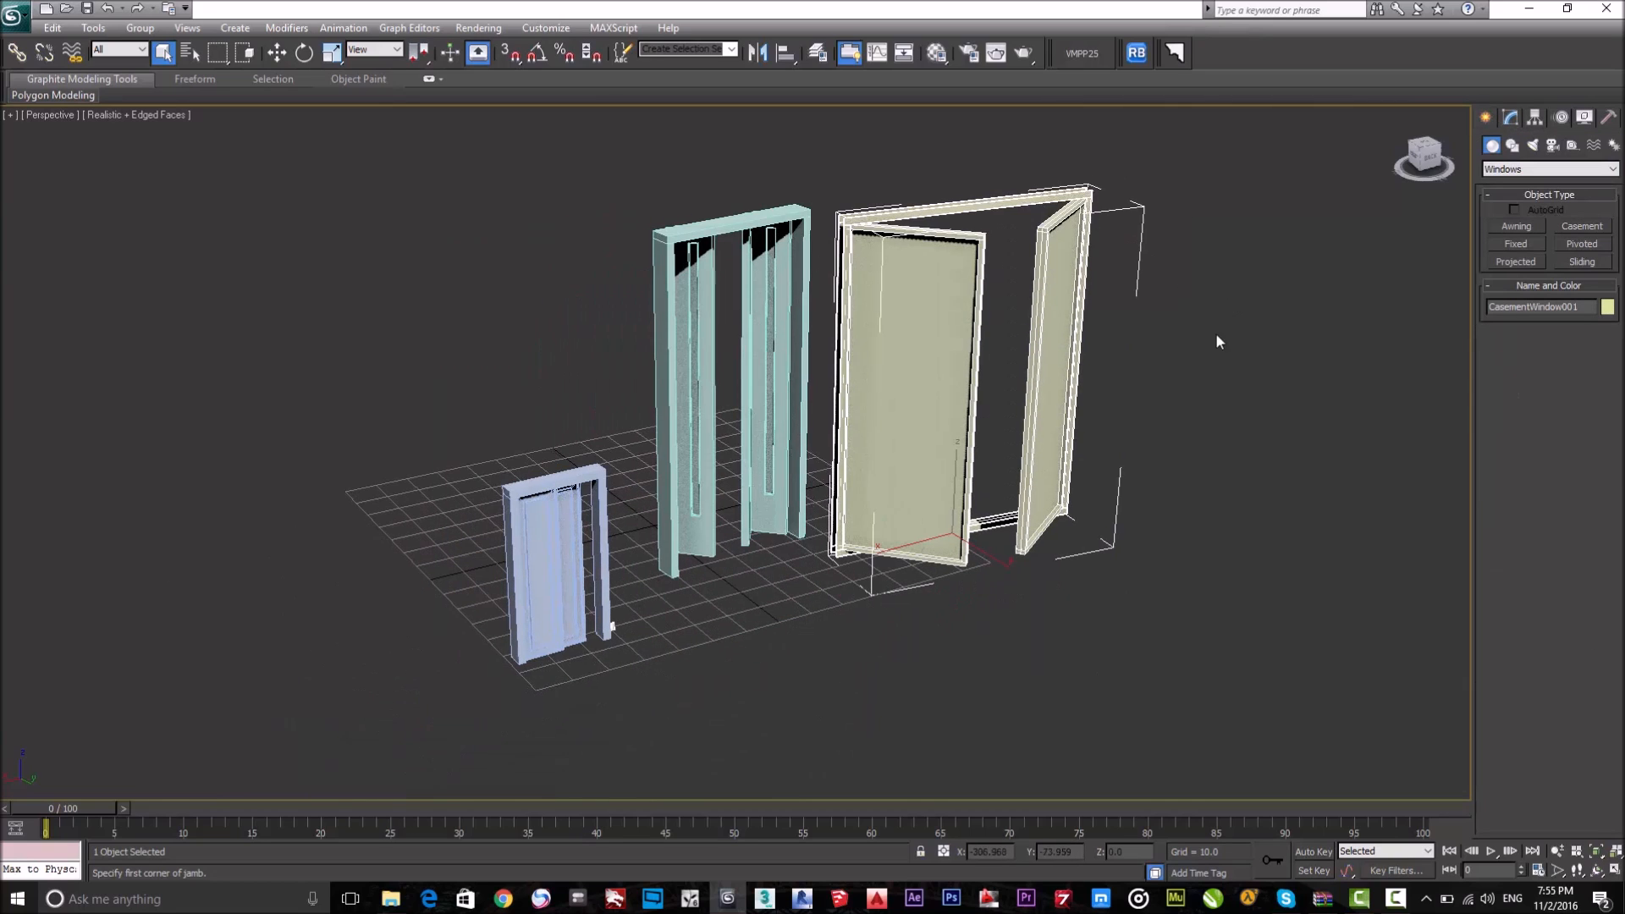
click(1519, 226)
drag(817, 718, 1215, 624)
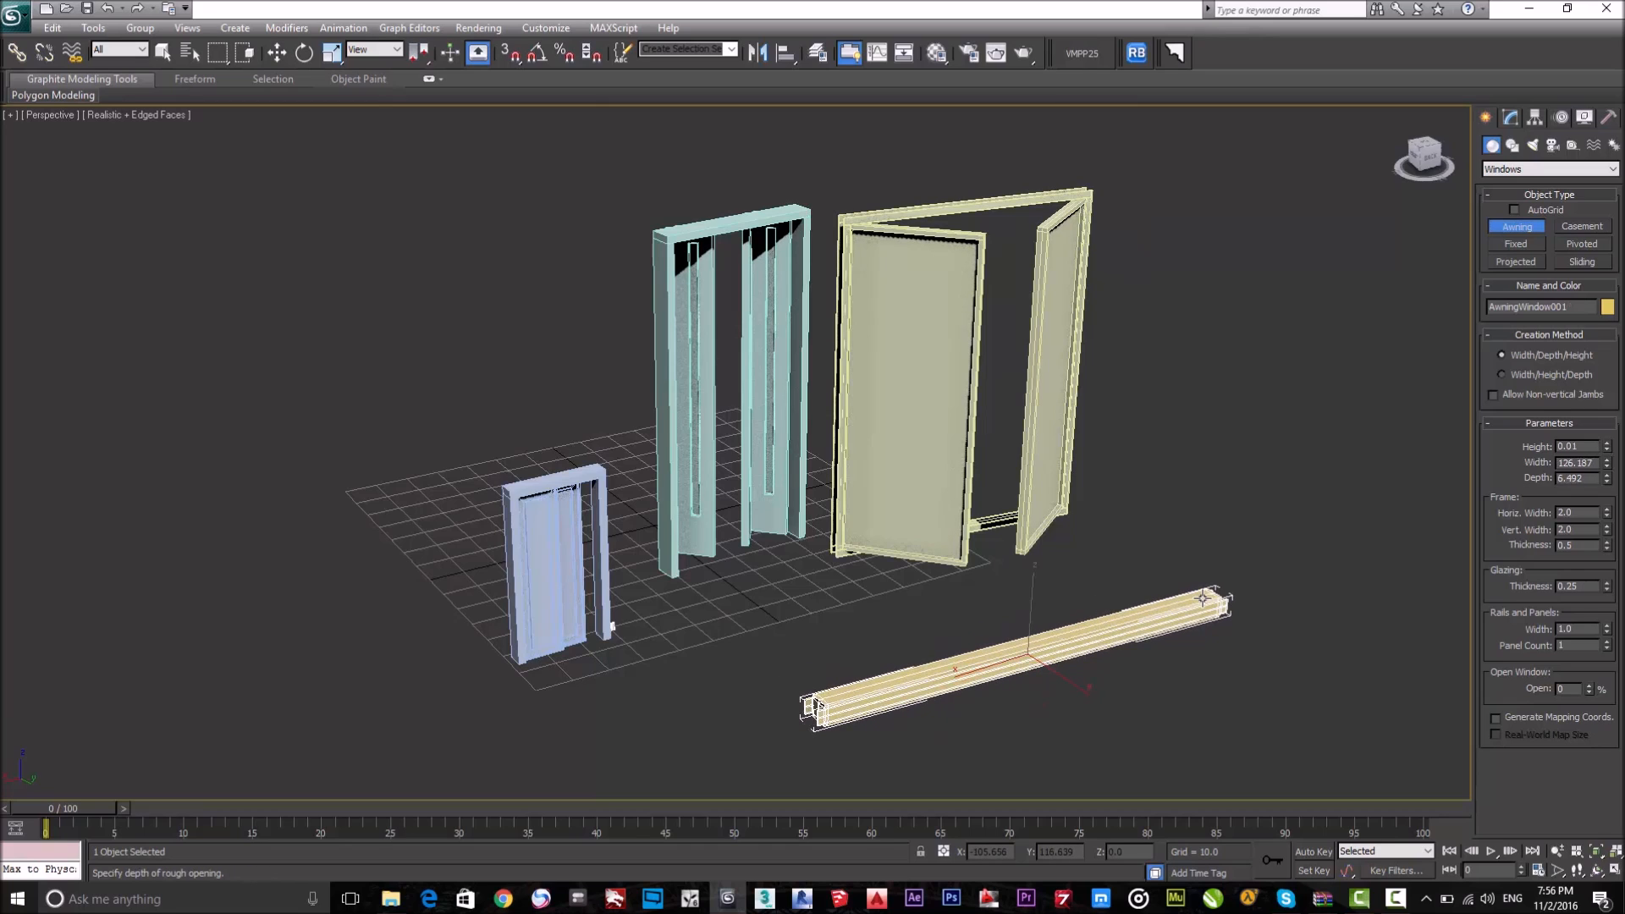
click(1203, 598)
click(1208, 152)
right_click(1172, 356)
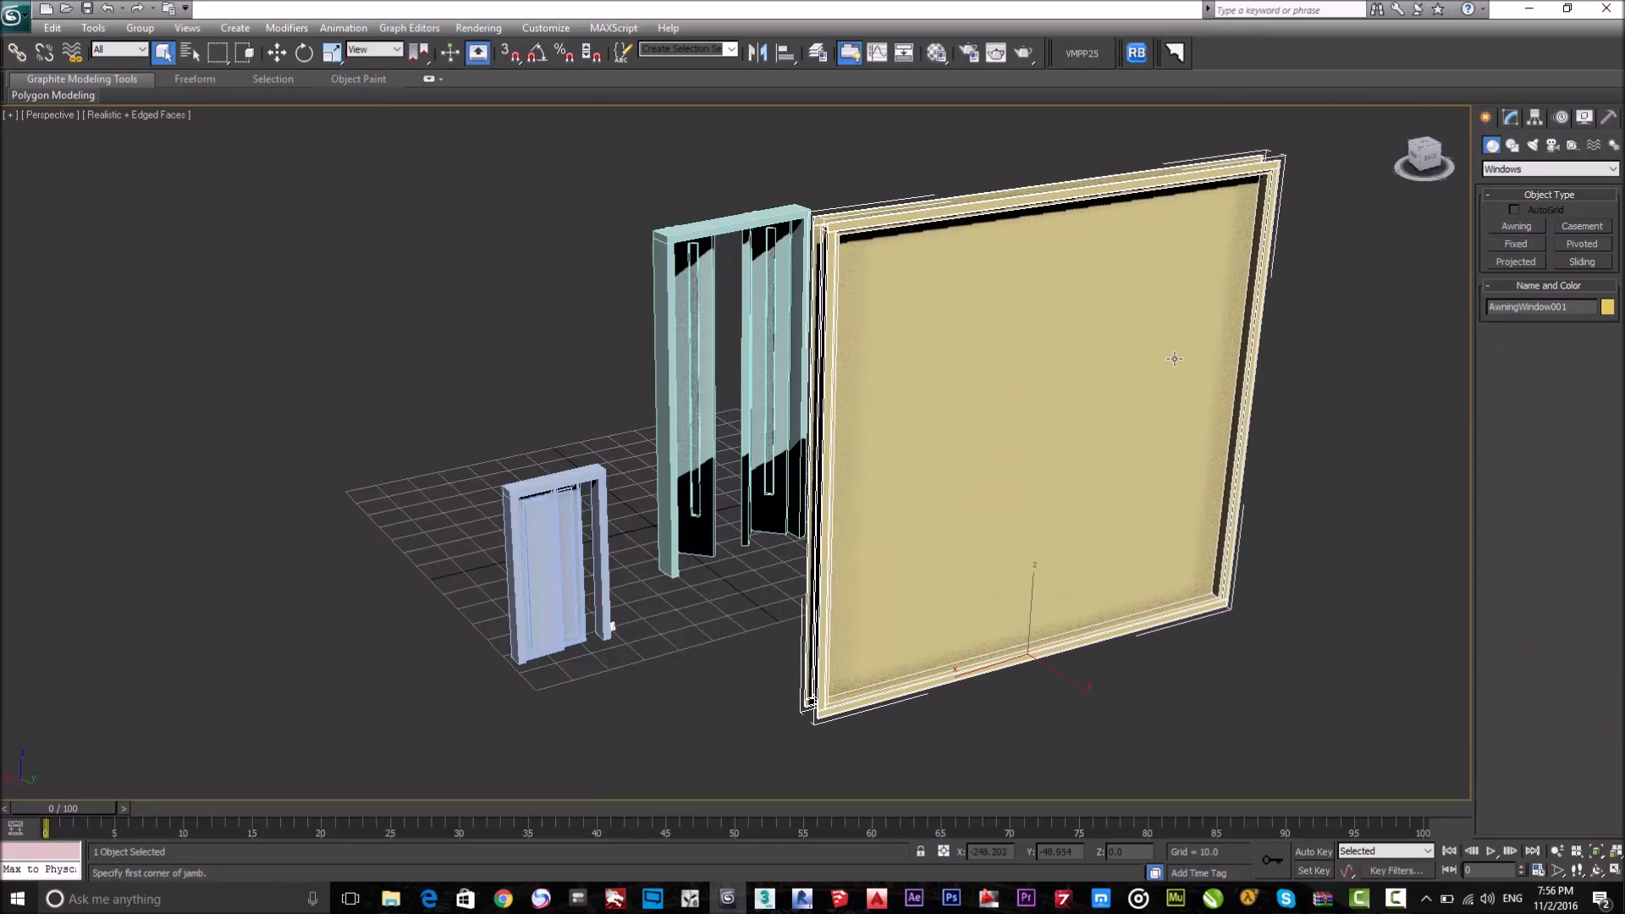
Set the awning window's glazing thickness to 0.05, rail width to 2.09 and panel count to 7.
click(1510, 117)
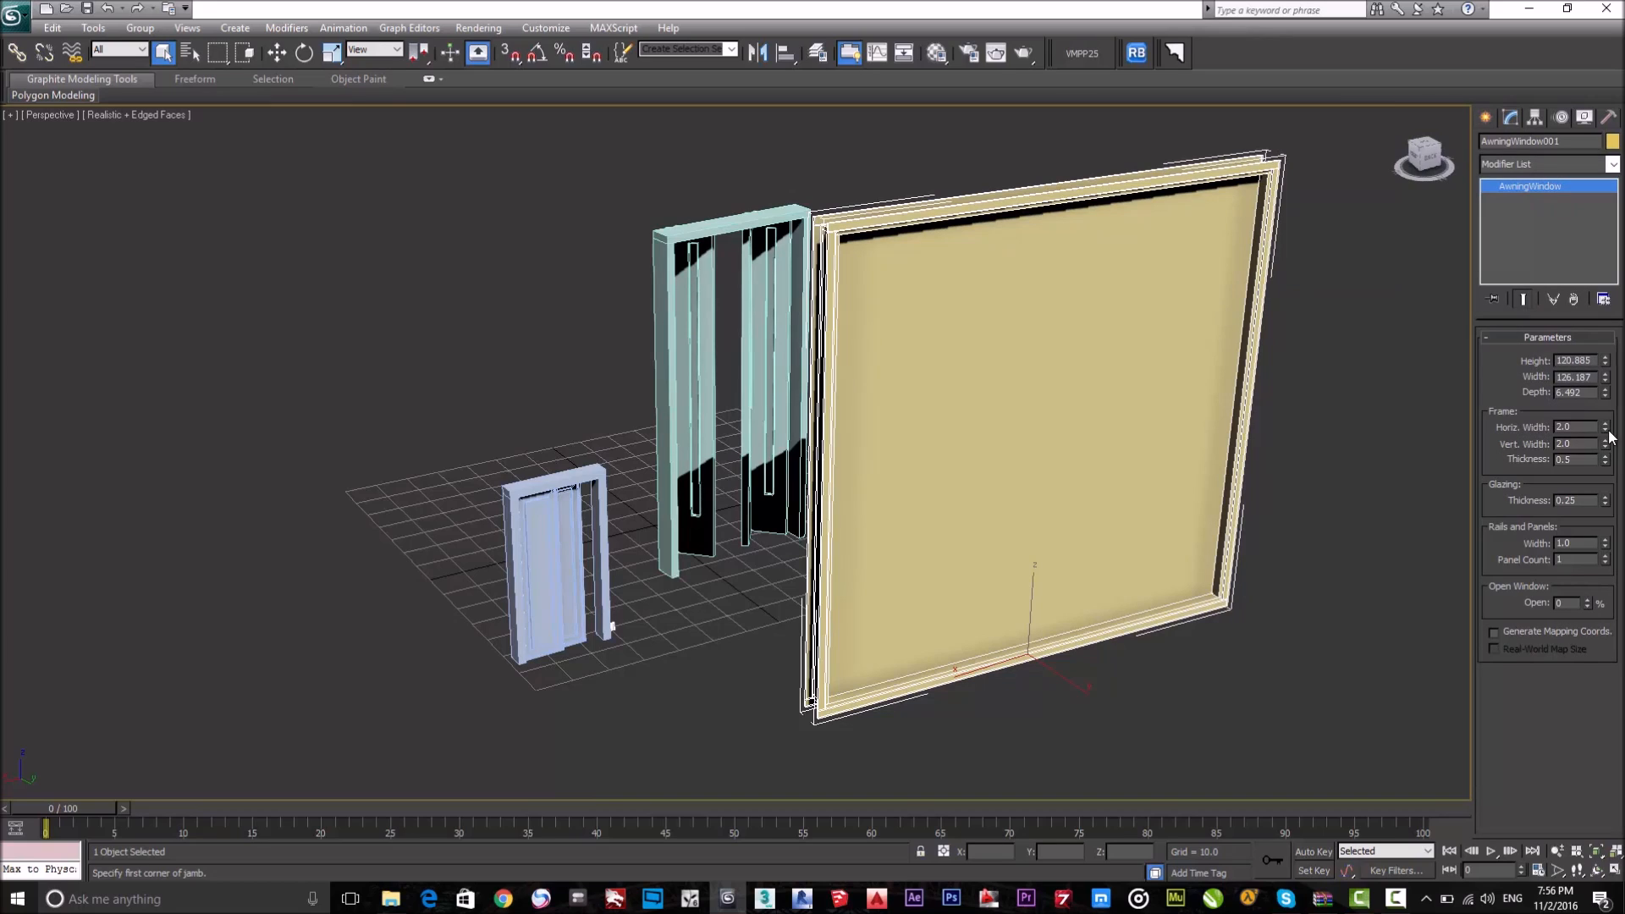
mouse_move(1604, 500)
mouse_down()
mouse_move(1607, 580)
mouse_move(1605, 518)
mouse_up()
drag(1605, 546, 1575, 463)
mouse_move(1605, 562)
mouse_down()
mouse_move(1606, 518)
mouse_move(1607, 575)
mouse_move(1613, 556)
mouse_up()
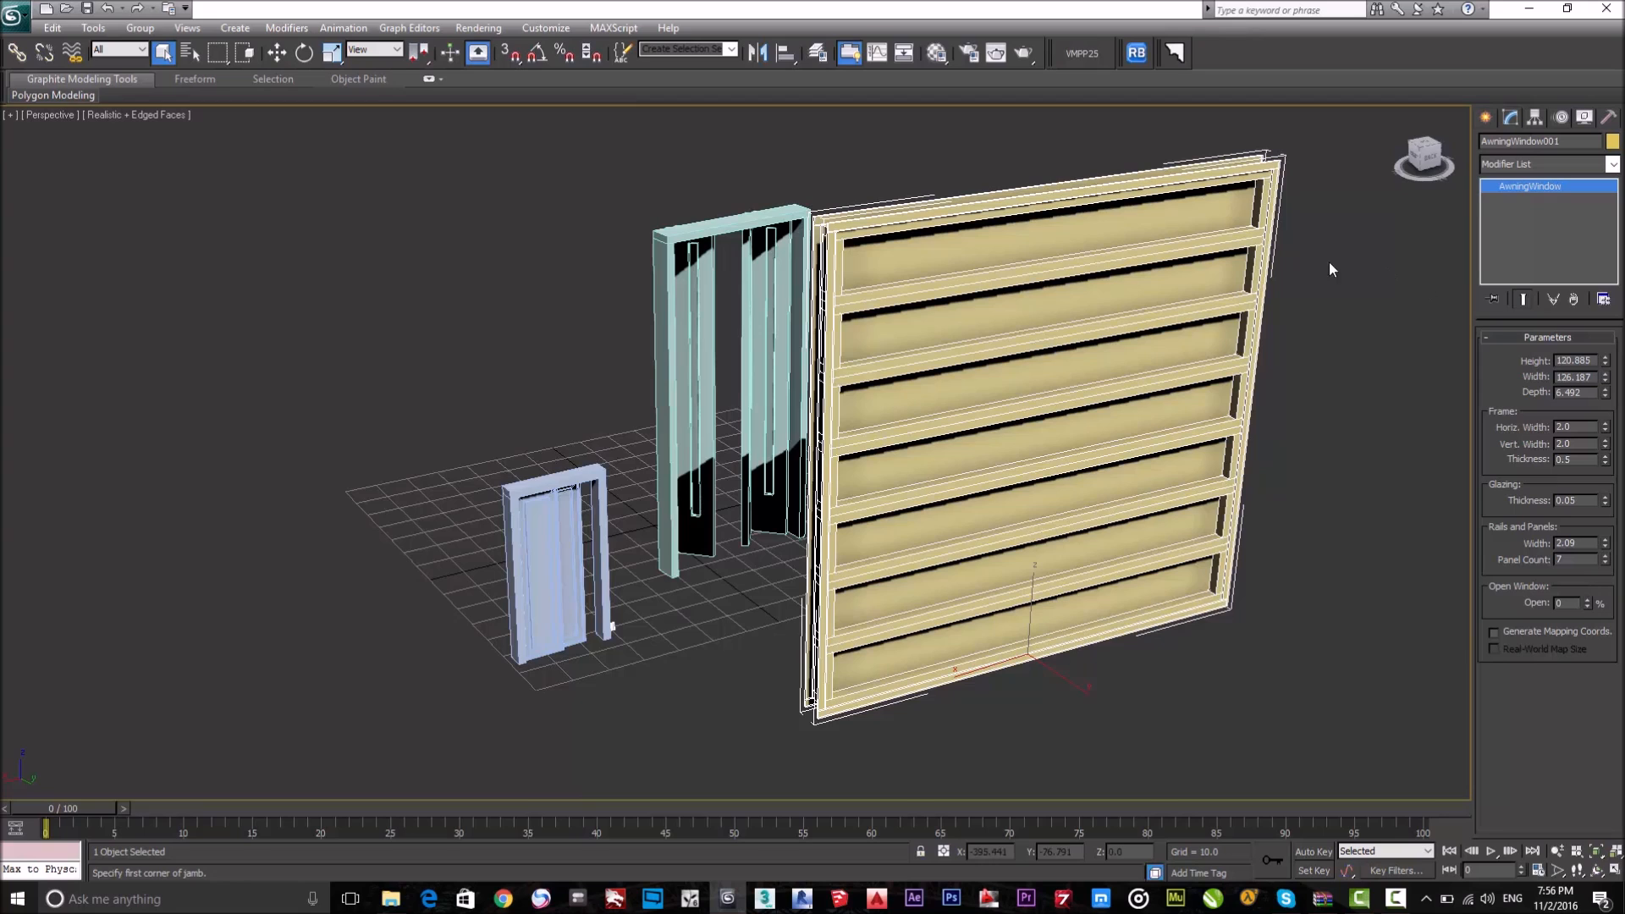
Inspect the awning window's panels from the front and at an angle, and set its panel count to 3.
alt+middle_drag(1305, 372, 1265, 357)
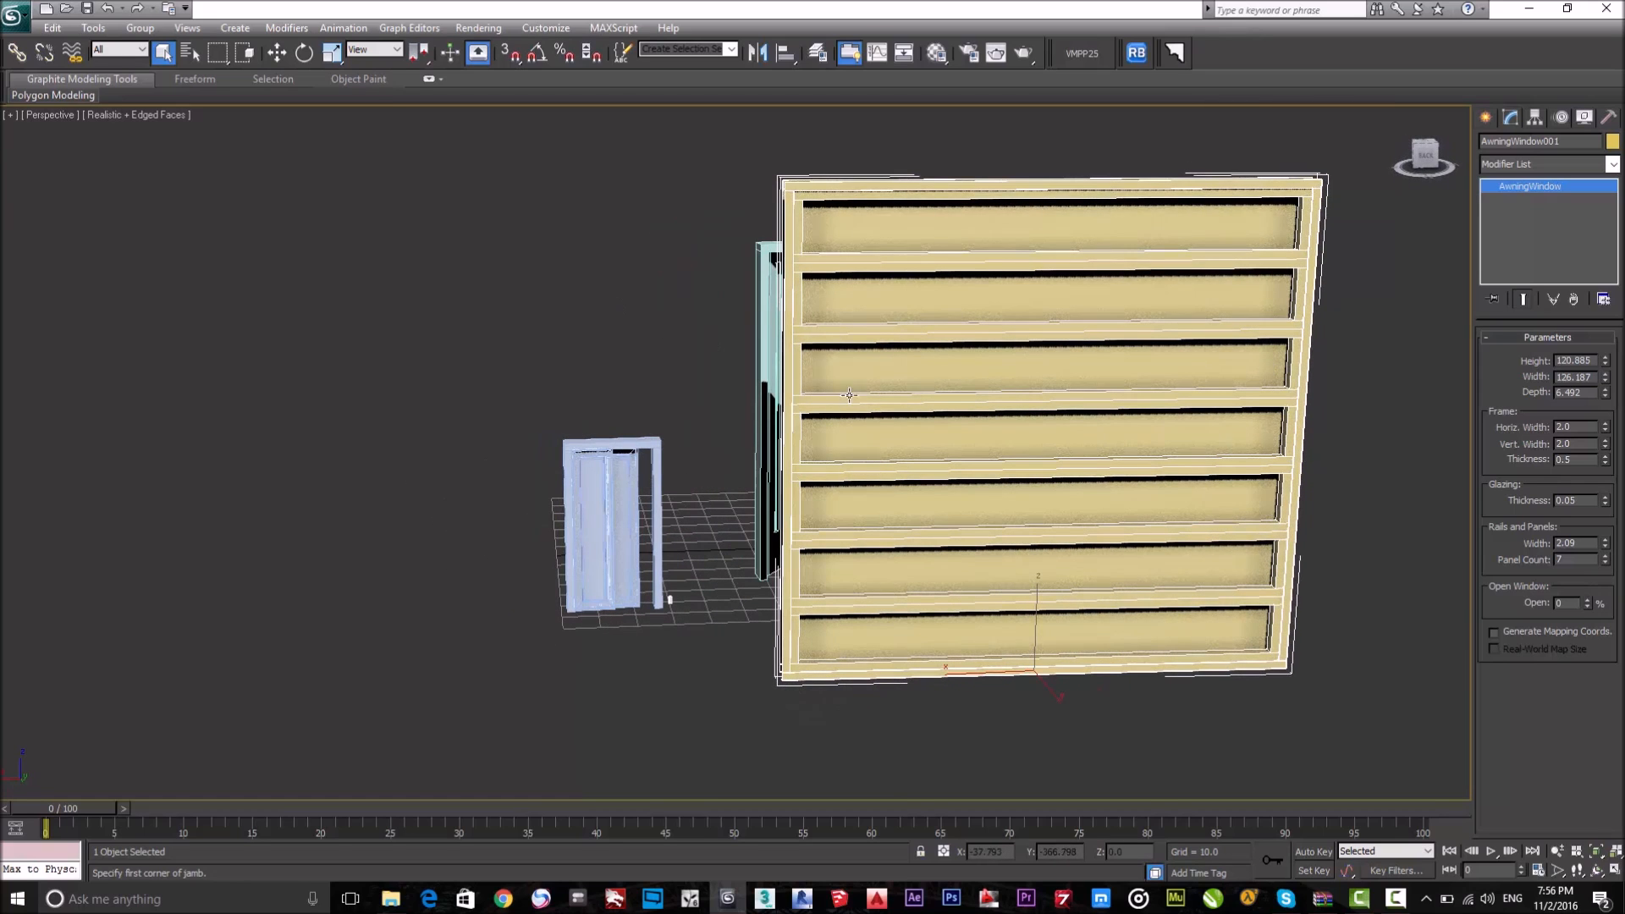
key(alt)
alt+middle_drag(841, 379, 949, 429)
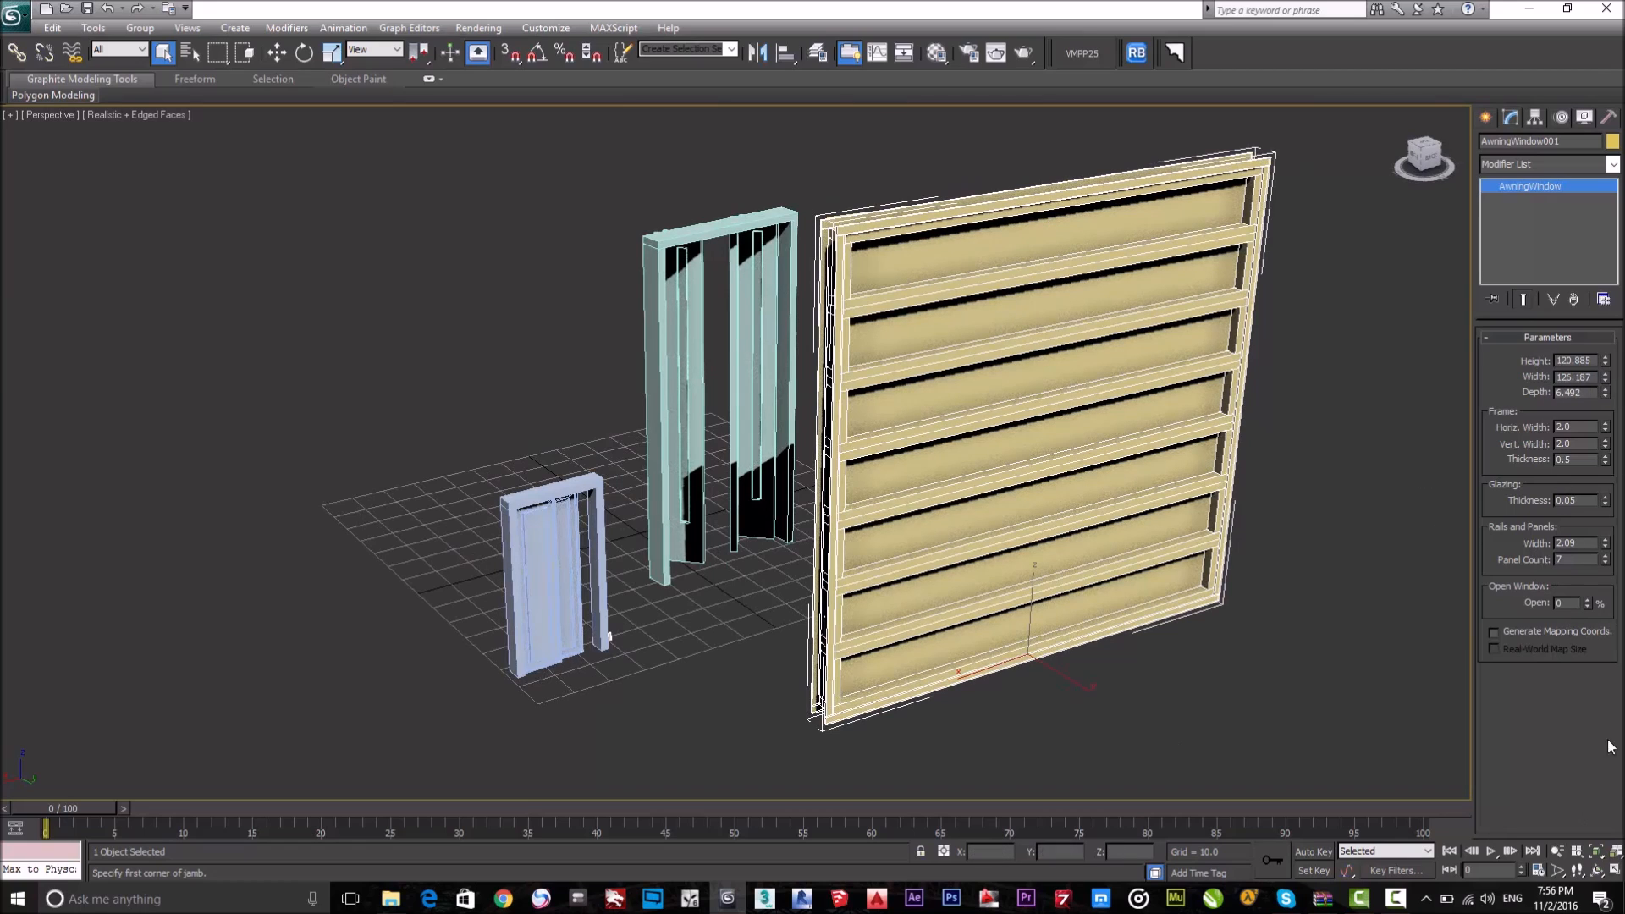
click(1605, 563)
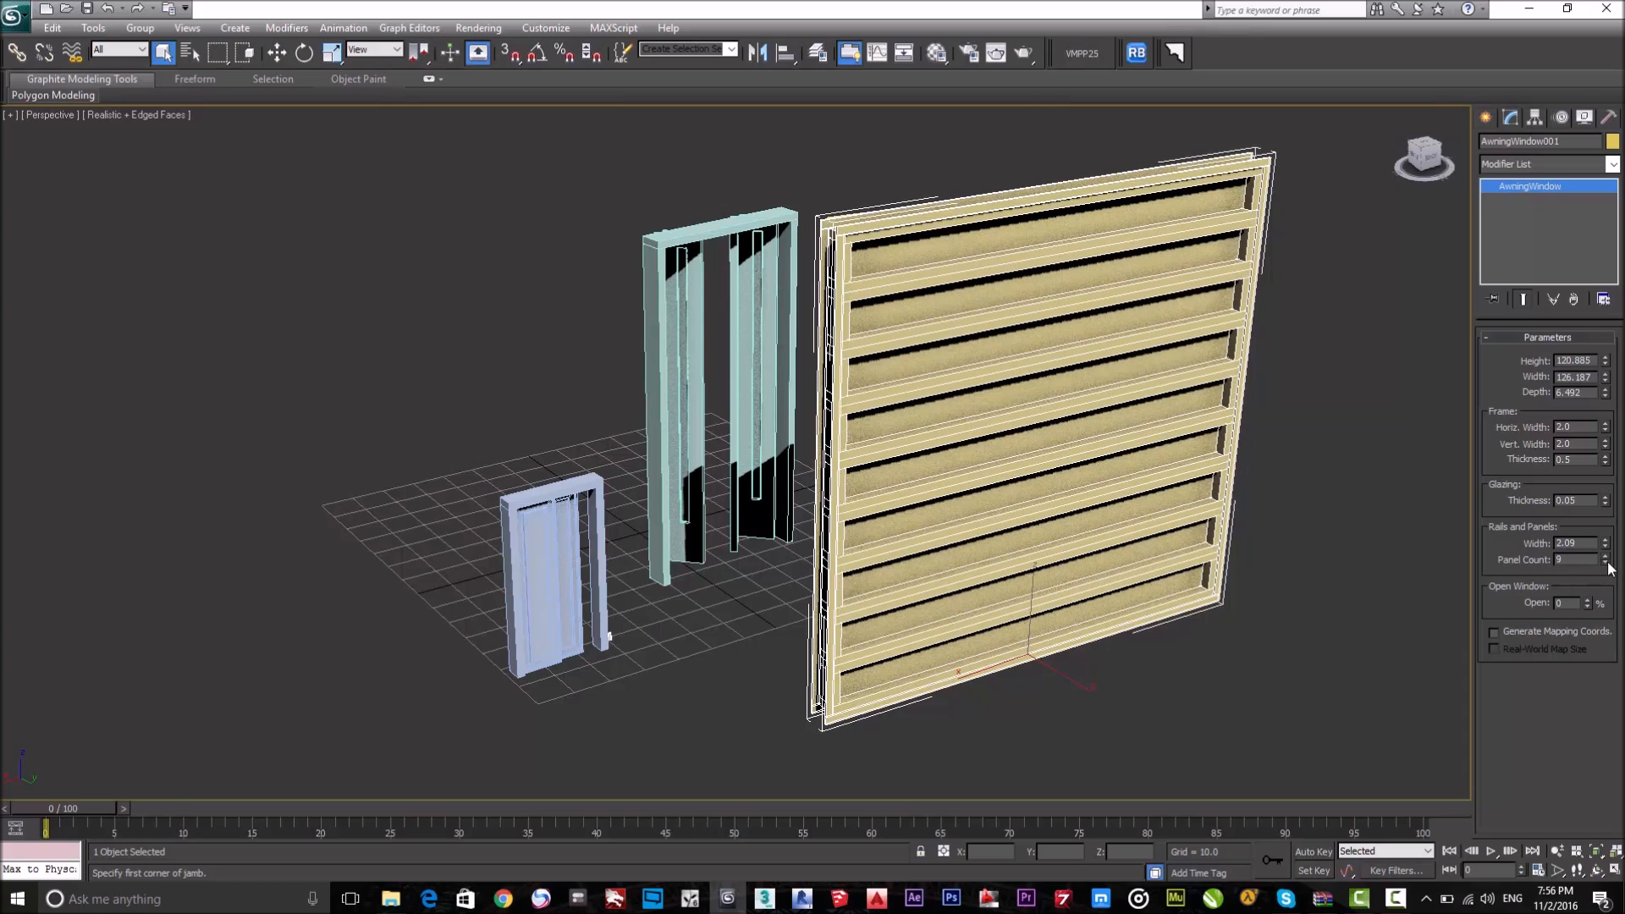
click(1606, 563)
click(1606, 563)
click(1605, 563)
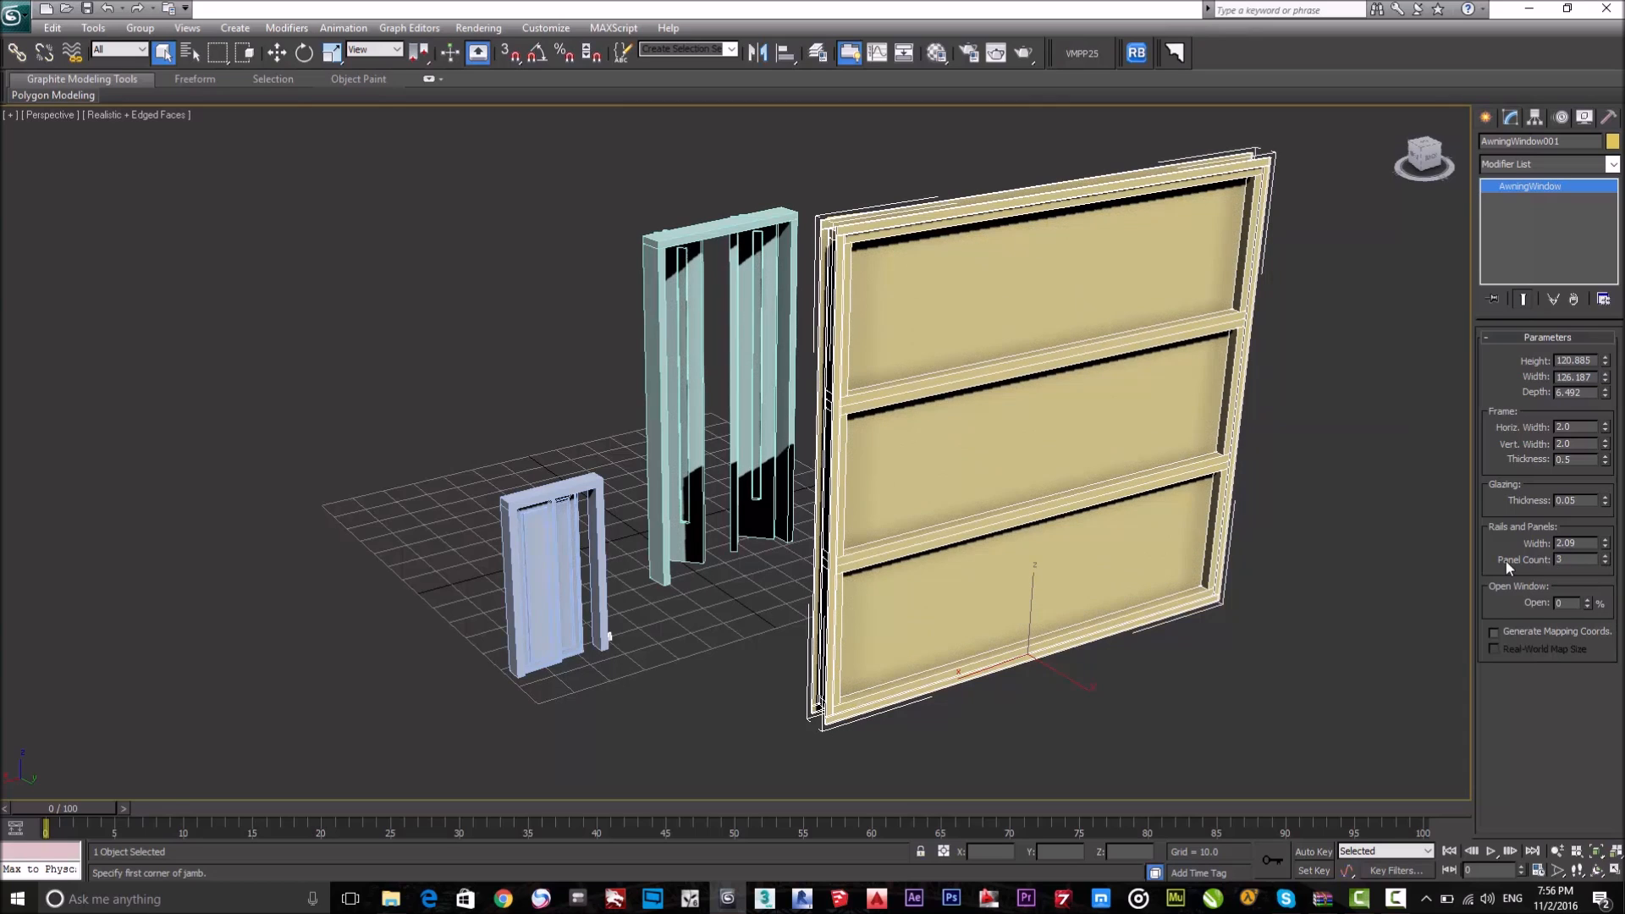
Set the awning window's opening to 22% with Generate Mapping Coords enabled, and return to the window object types.
mouse_move(1587, 604)
mouse_down()
mouse_move(1582, 552)
mouse_move(1592, 592)
mouse_up()
alt+middle_drag(1201, 516, 1237, 469)
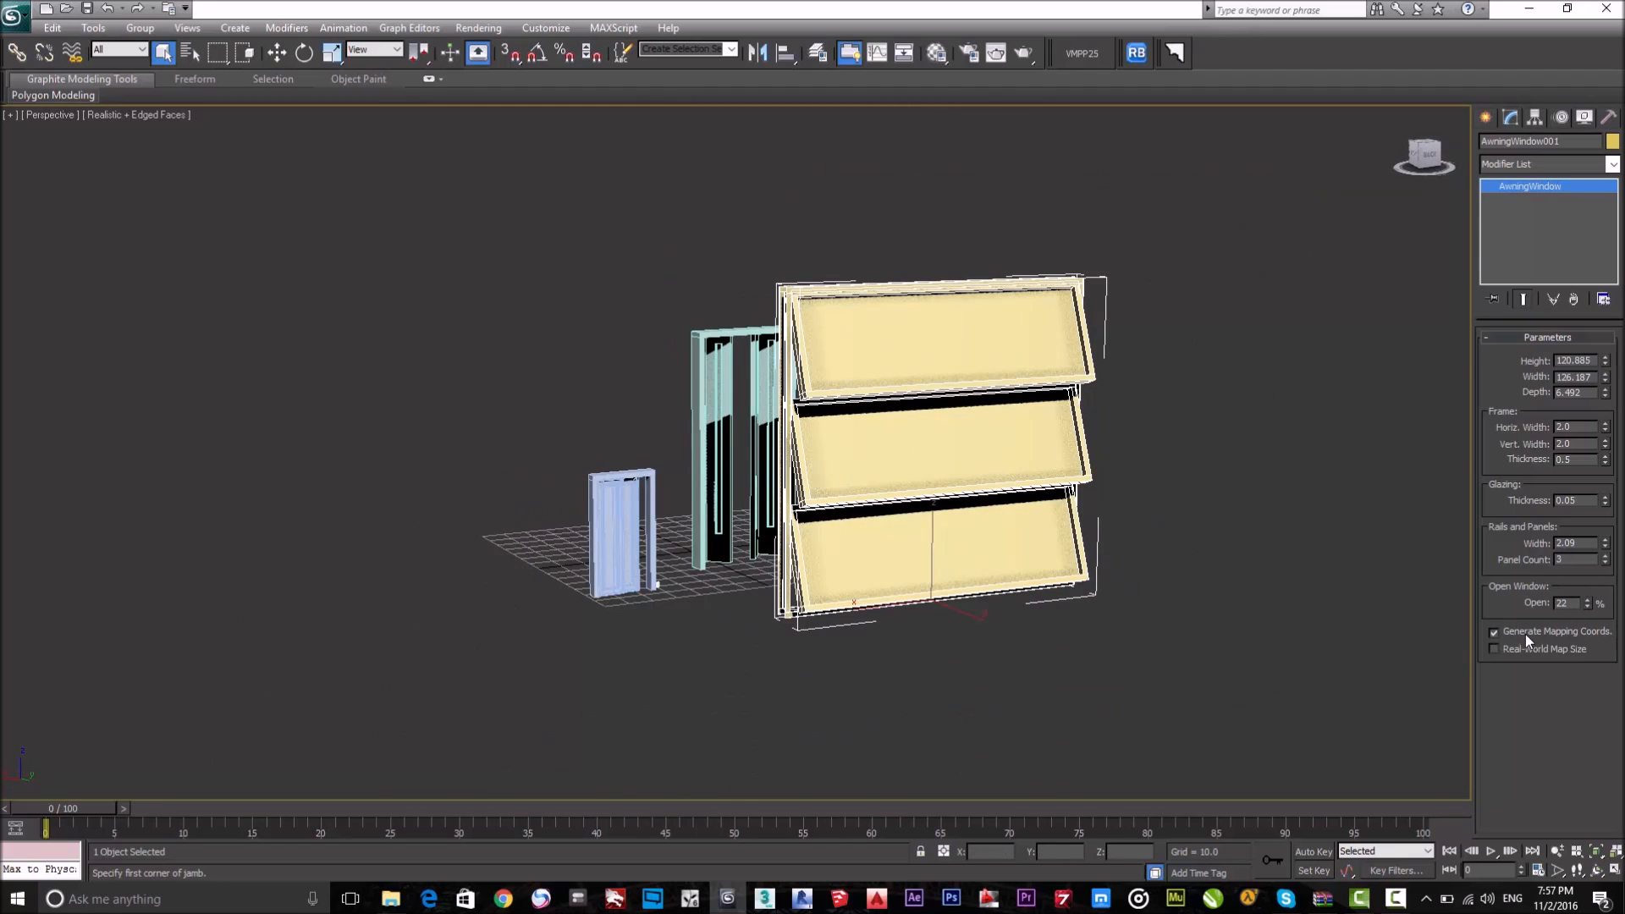
click(1485, 118)
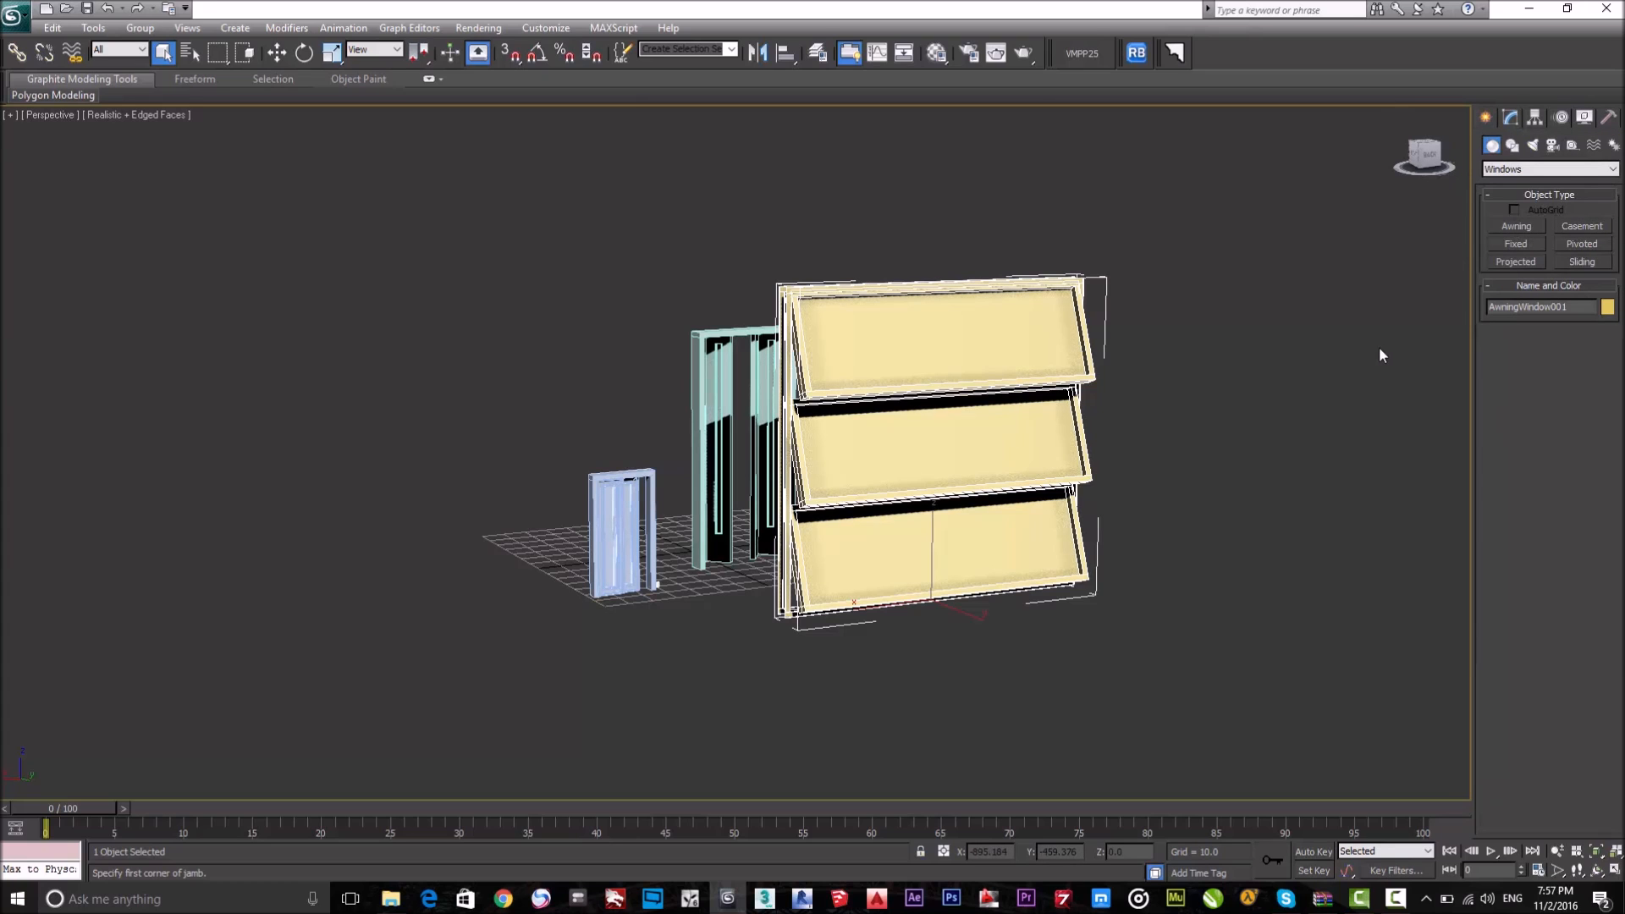
alt+middle_drag(885, 420, 903, 465)
alt+middle_drag(962, 541, 953, 537)
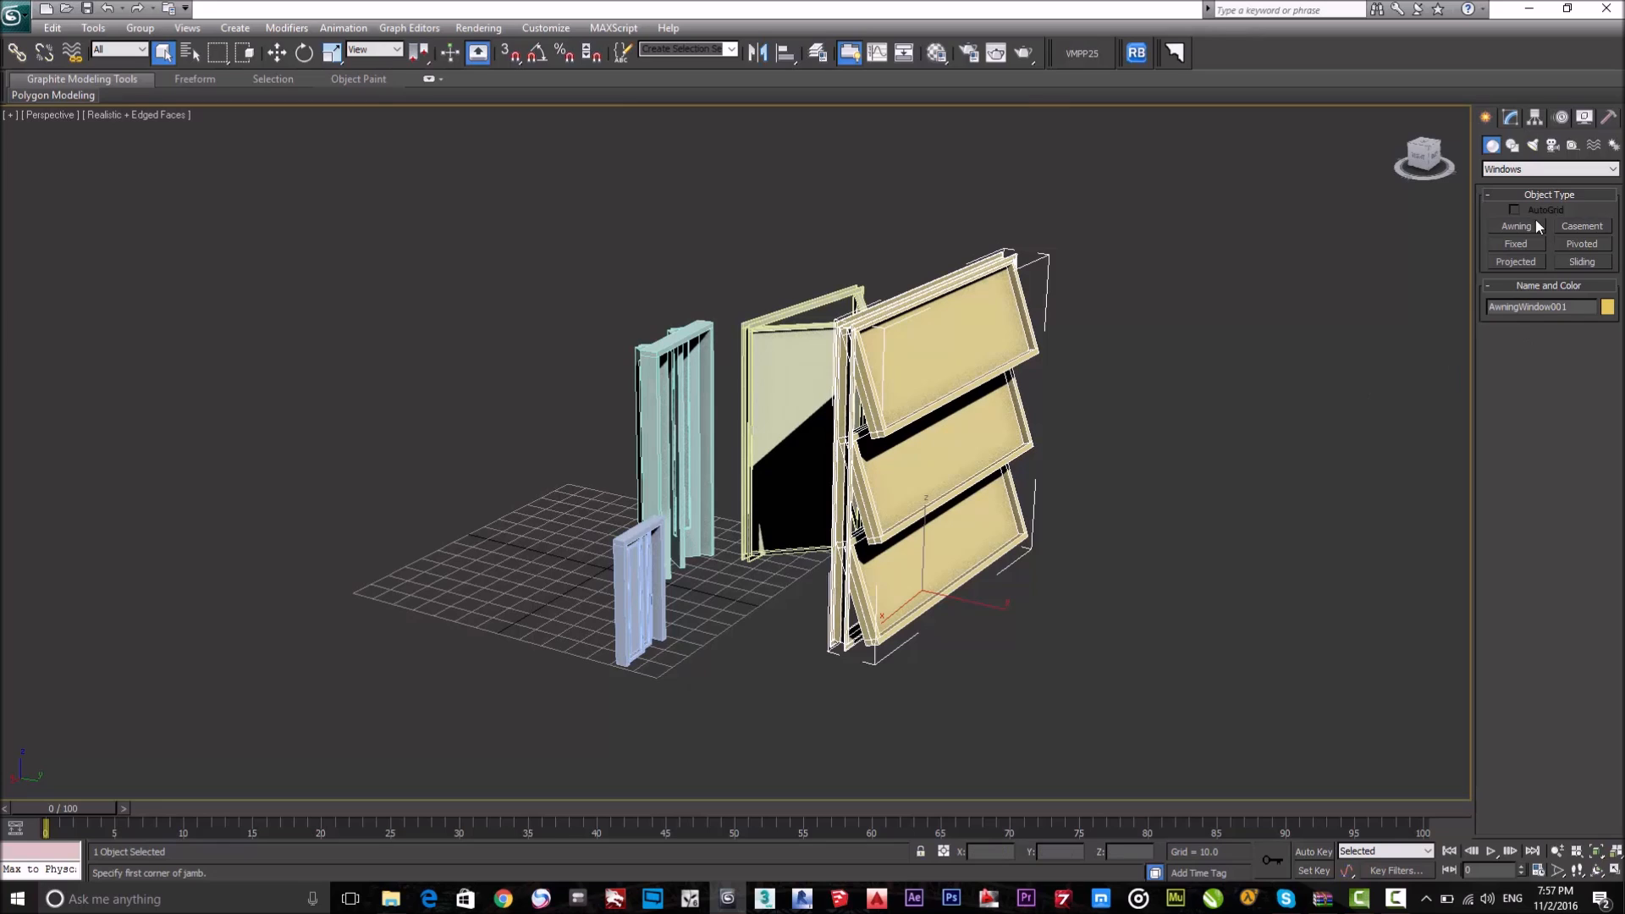